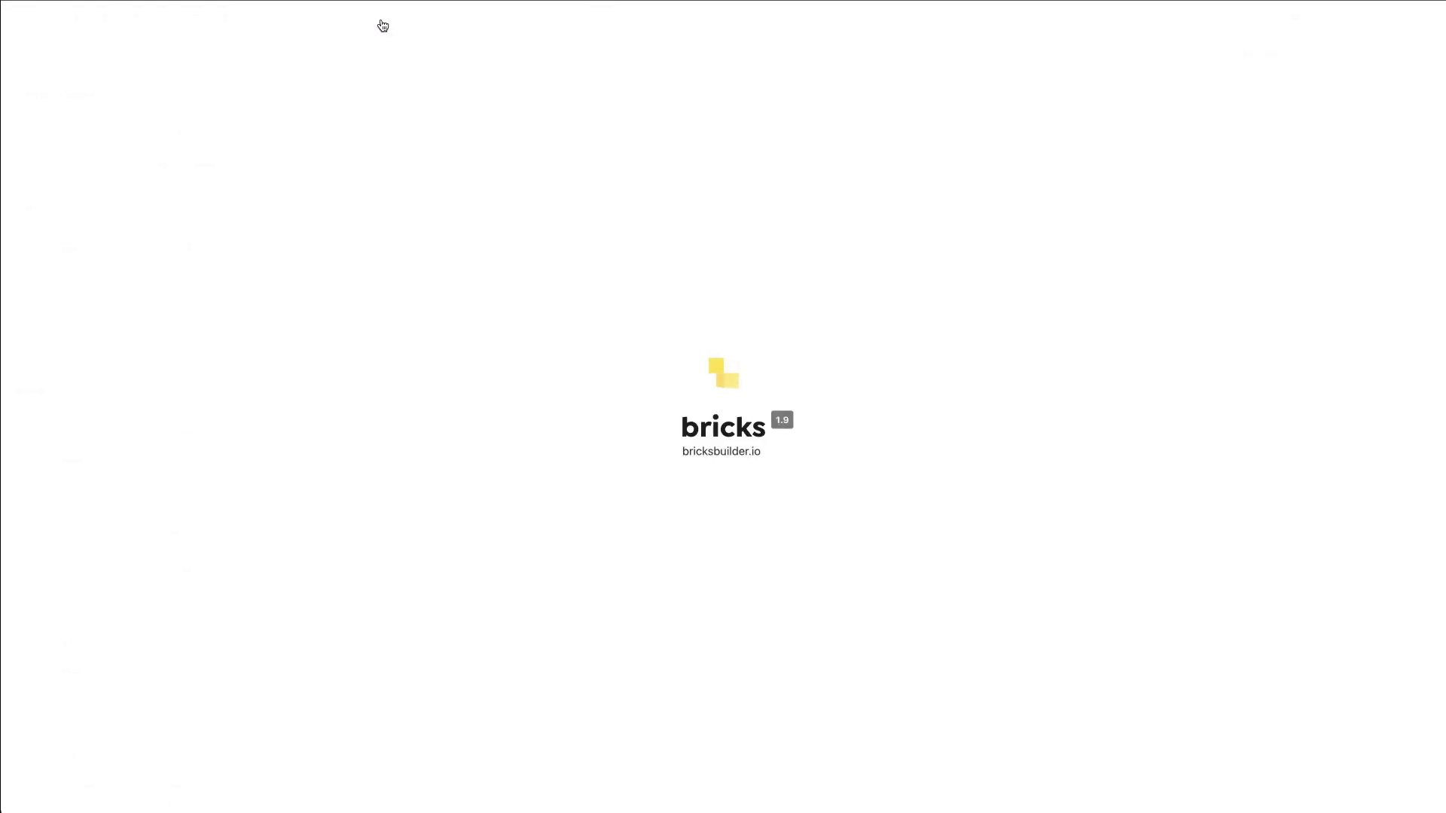
Select the empty Container inside the Section using the canvas and Structure panel.
{"action": "left_click", "coordinate": [931, 184]}
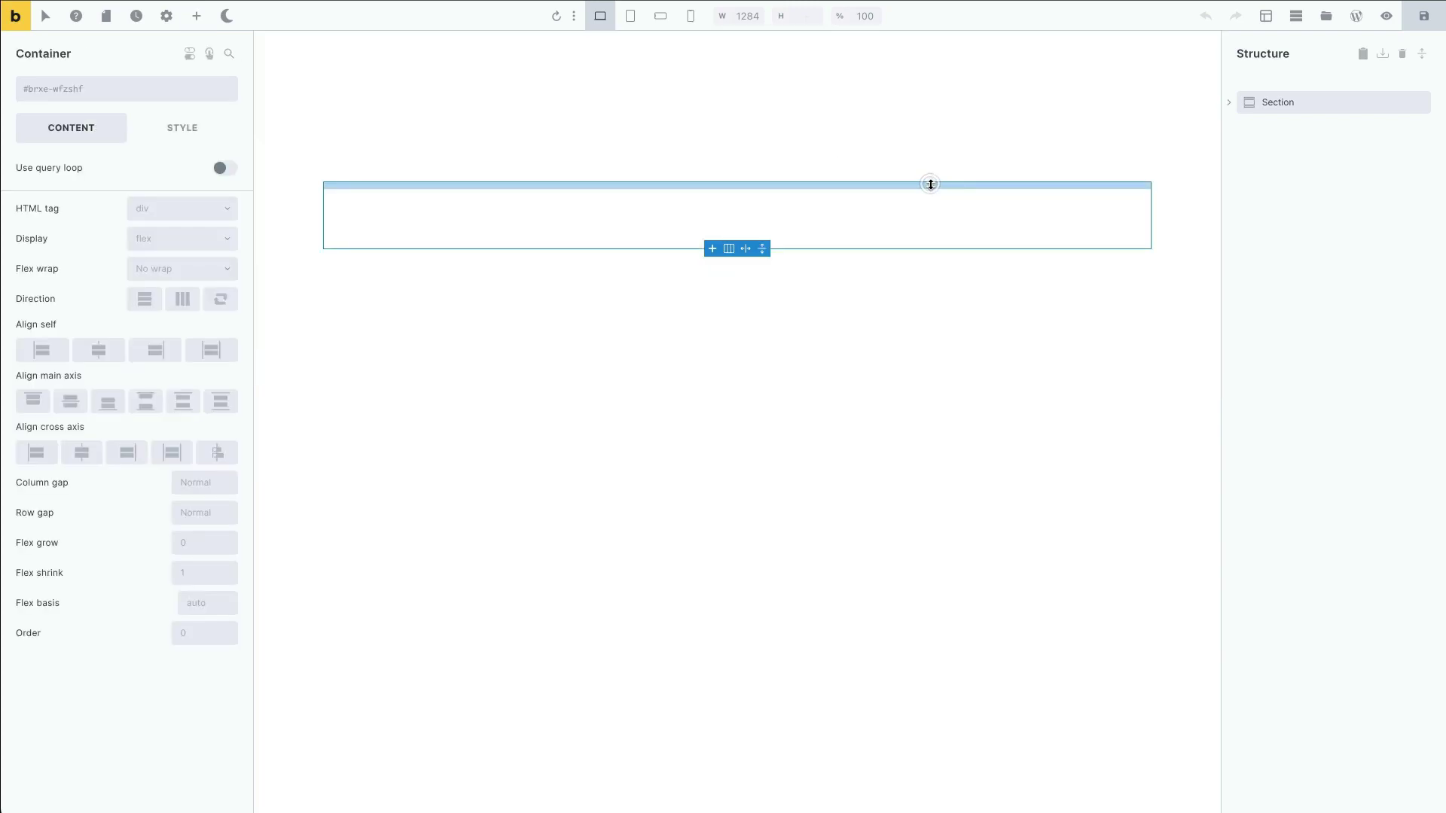
{"action": "left_click", "coordinate": [1228, 103]}
{"action": "left_click", "coordinate": [1304, 132]}
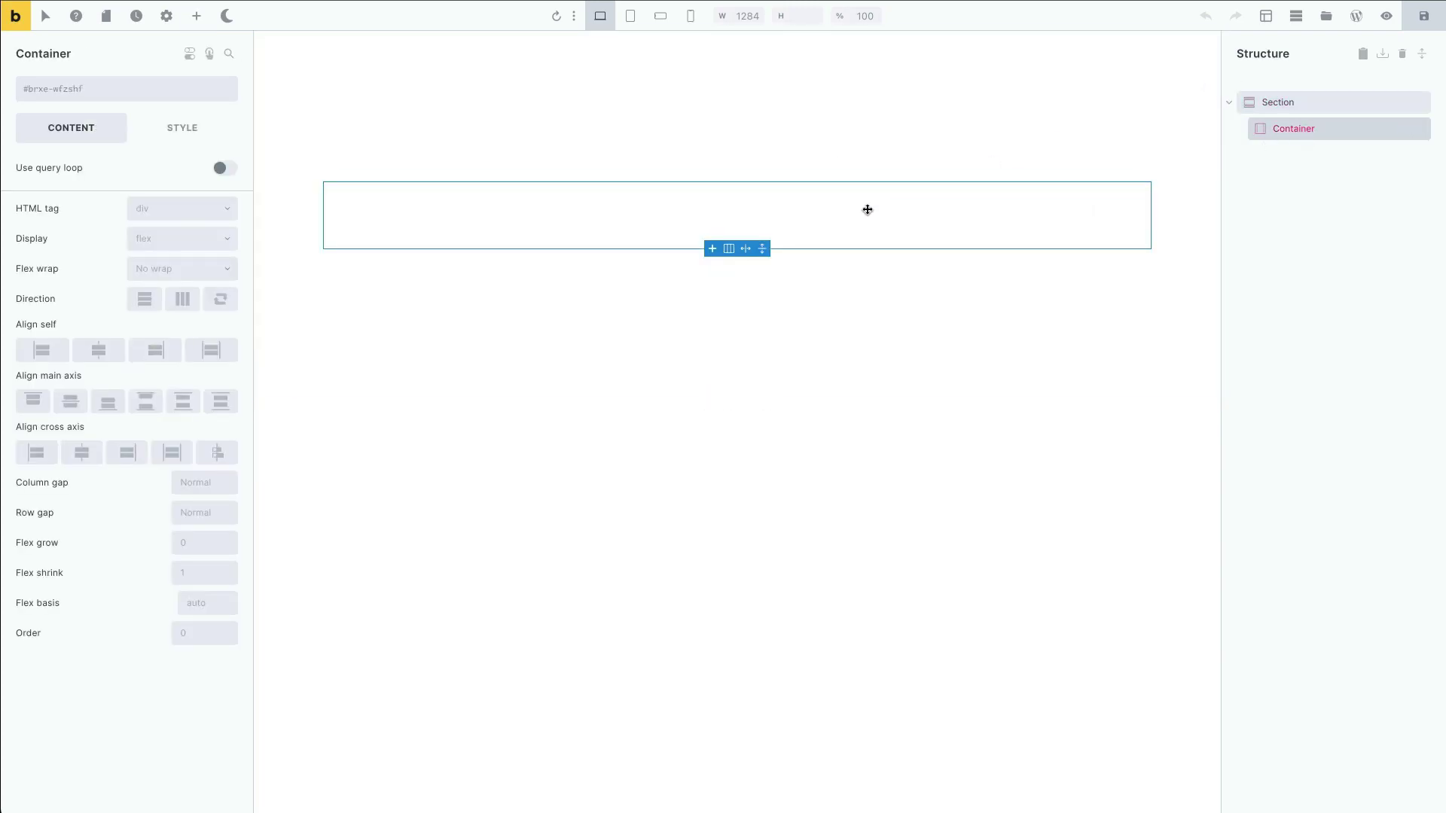
Search 'tabs' and insert a Pro Tabs element into the Container.
{"action": "left_click", "coordinate": [198, 18]}
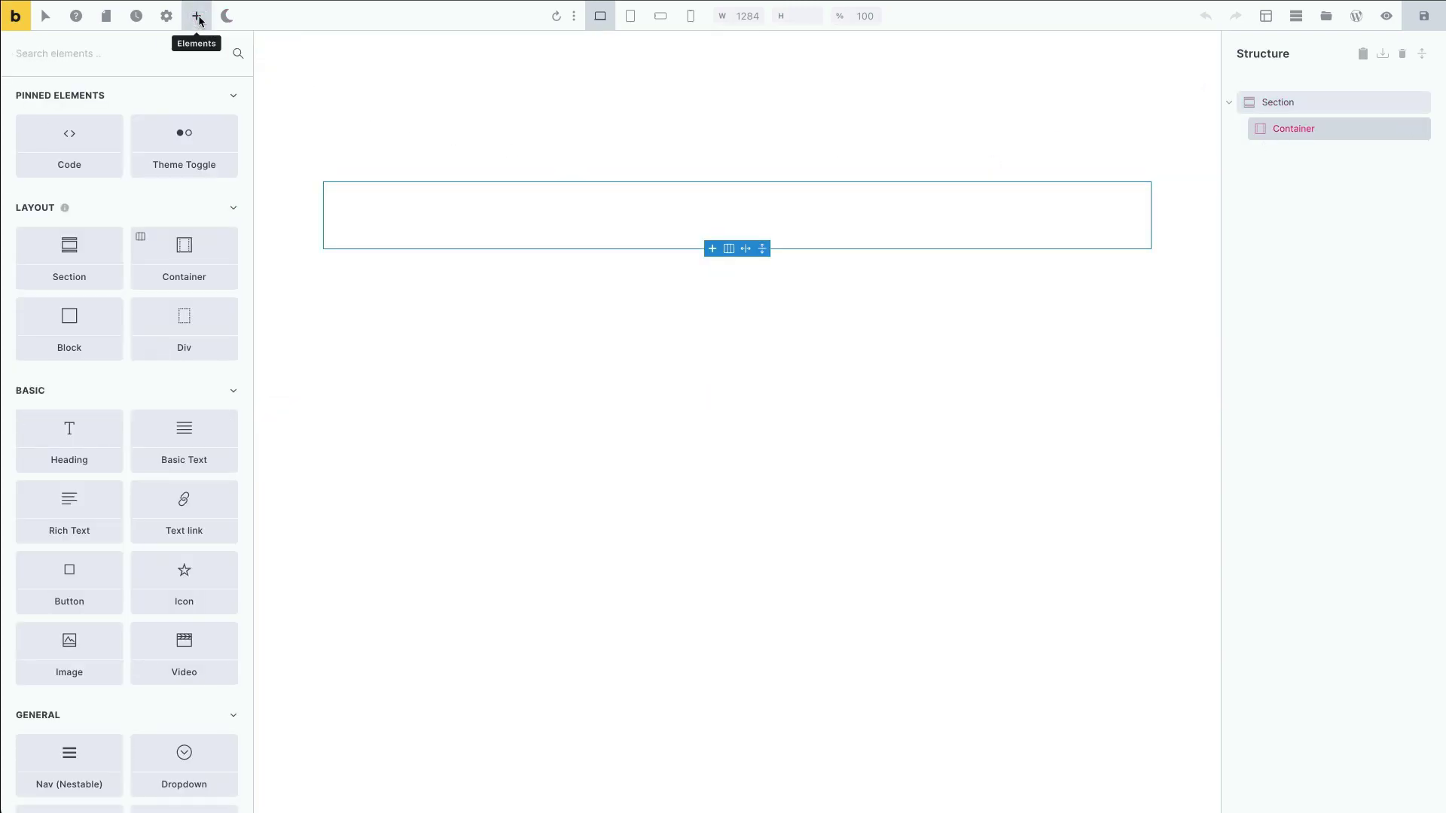
{"action": "type", "text": "tabs"}
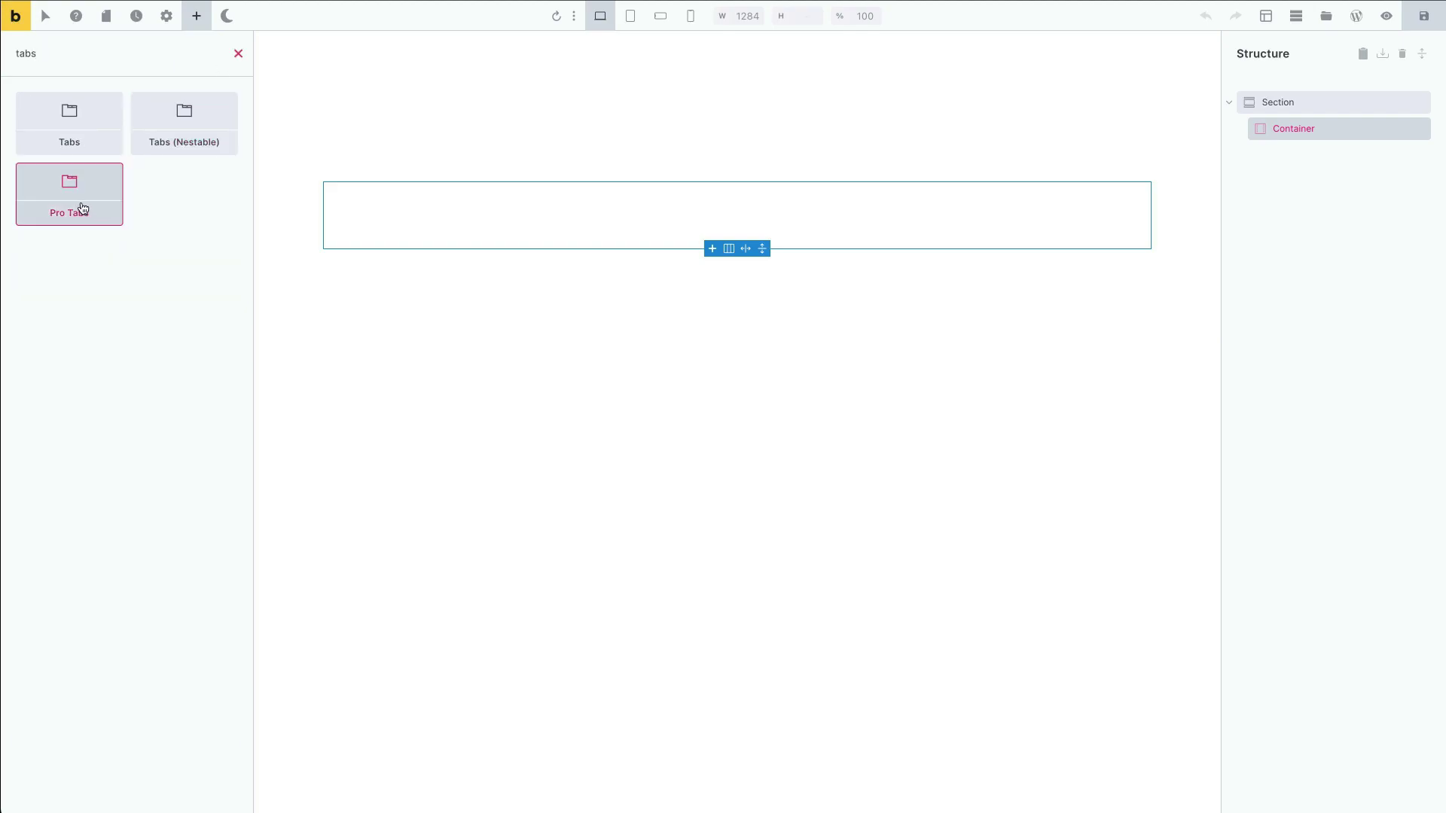
{"action": "left_click", "coordinate": [75, 206]}
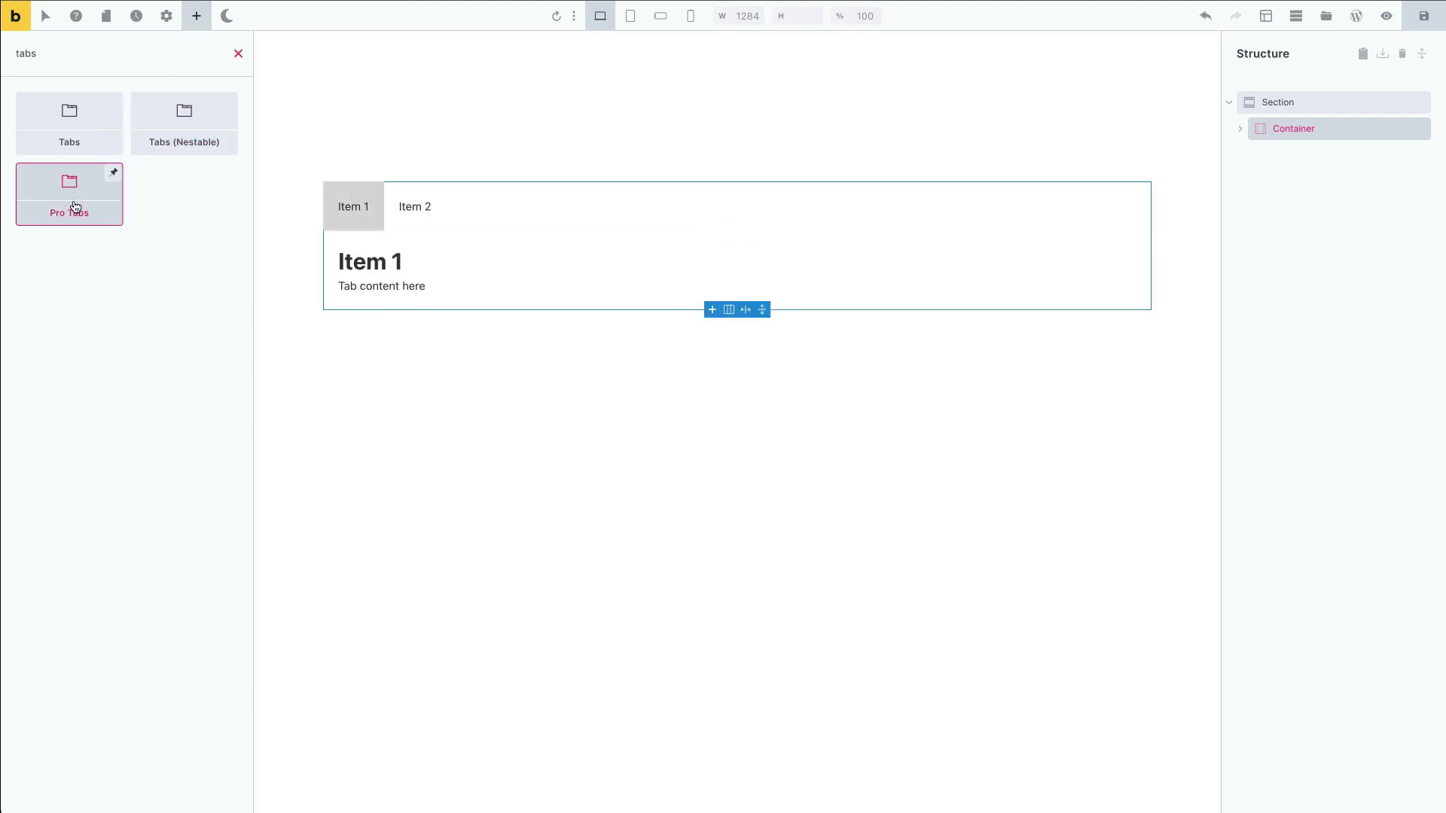
Preview the Item 1 and Item 2 tabs, then expand Container and Pro Tabs in Structure.
{"action": "left_click", "coordinate": [428, 217]}
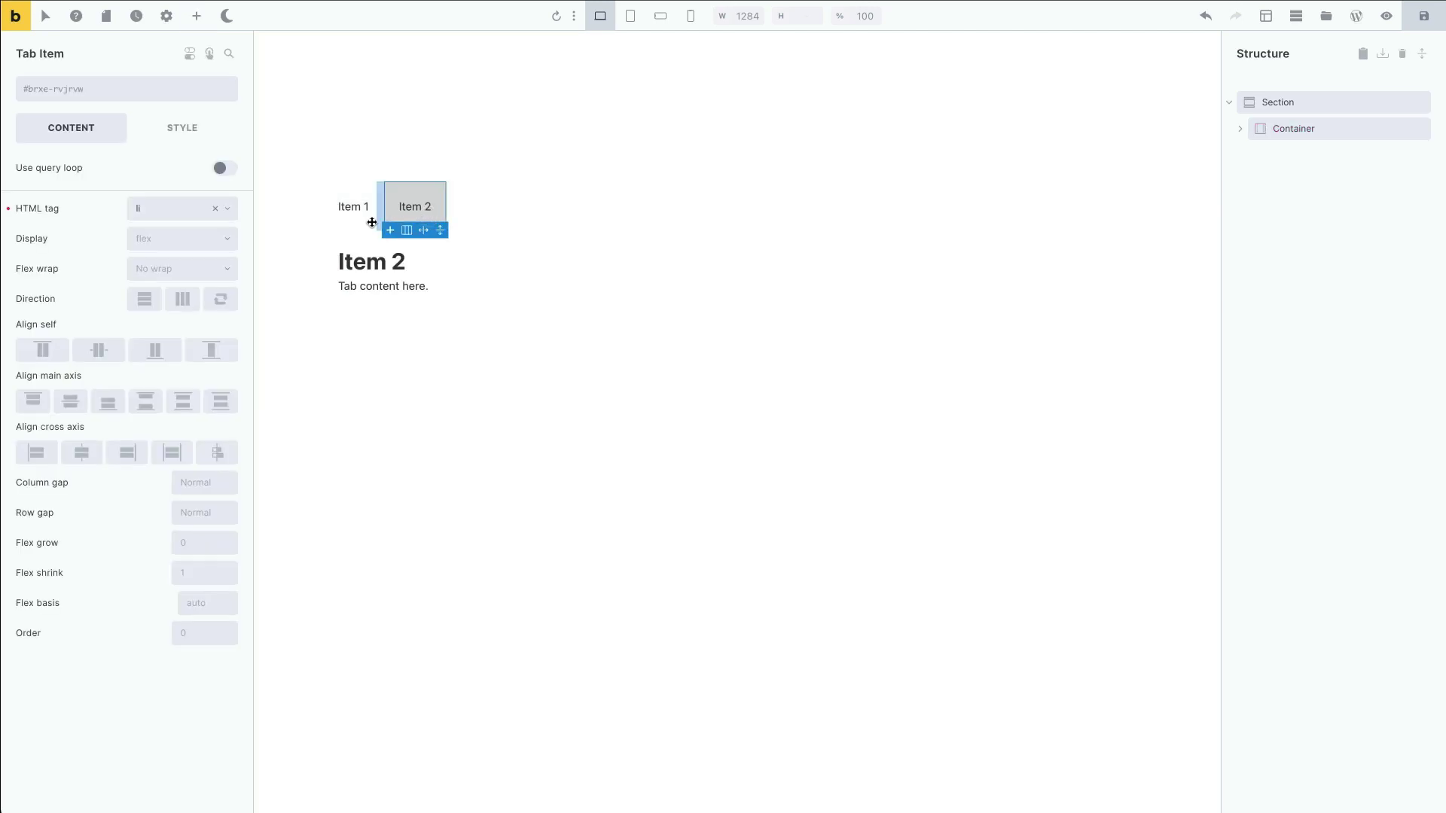
{"action": "mouse_move", "coordinate": [372, 222]}
{"action": "left_mouse_down"}
{"action": "mouse_move", "coordinate": [354, 218]}
{"action": "mouse_move", "coordinate": [399, 220]}
{"action": "left_mouse_up"}
{"action": "left_click", "coordinate": [373, 265]}
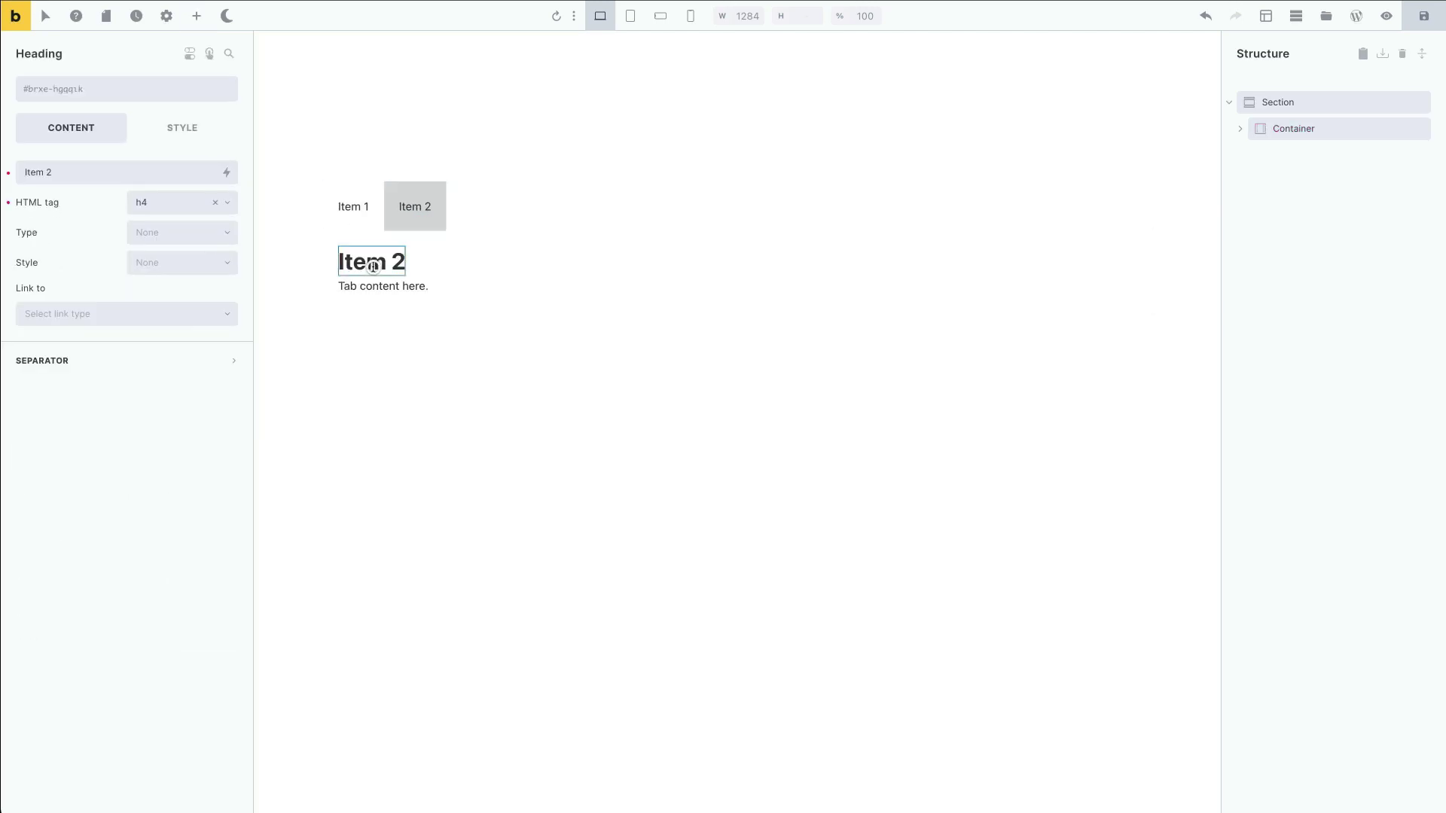
{"action": "left_click", "coordinate": [361, 219]}
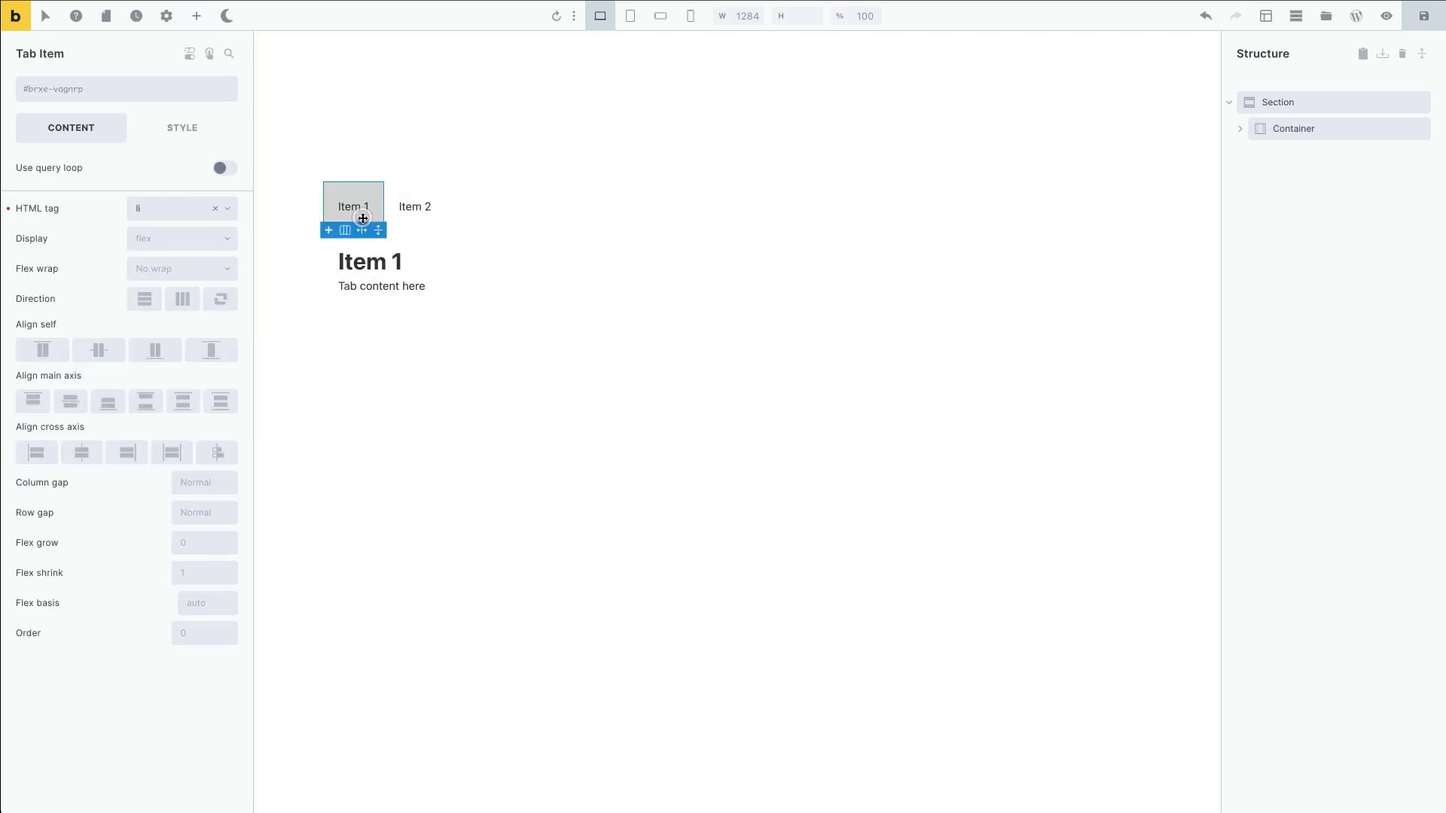
{"action": "left_click", "coordinate": [1239, 129]}
{"action": "left_click", "coordinate": [1251, 155]}
Duplicate the Item 2 tab three times and one tab content panel from Structure.
{"action": "left_click", "coordinate": [1260, 179]}
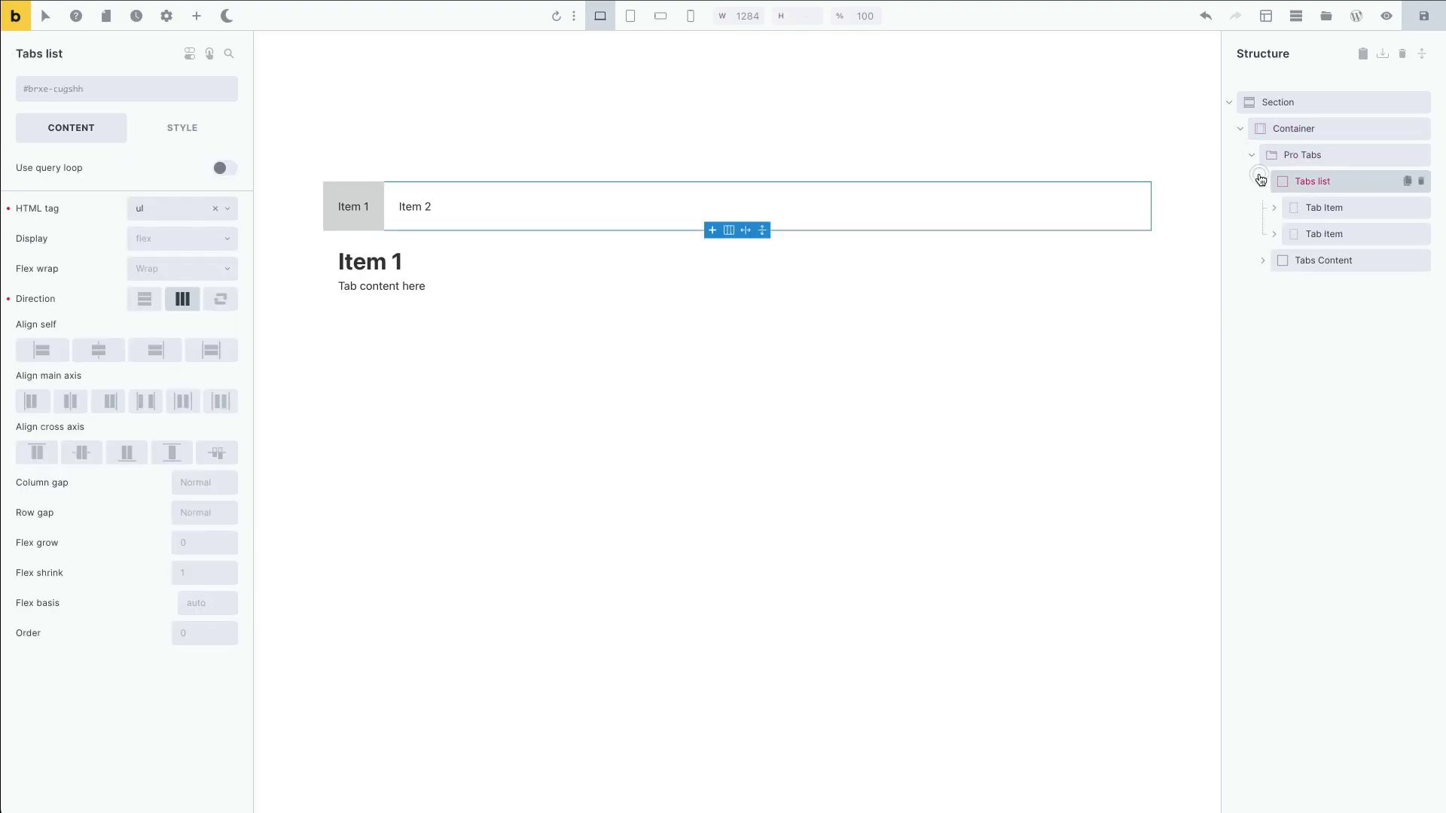
{"action": "left_click", "coordinate": [1263, 259]}
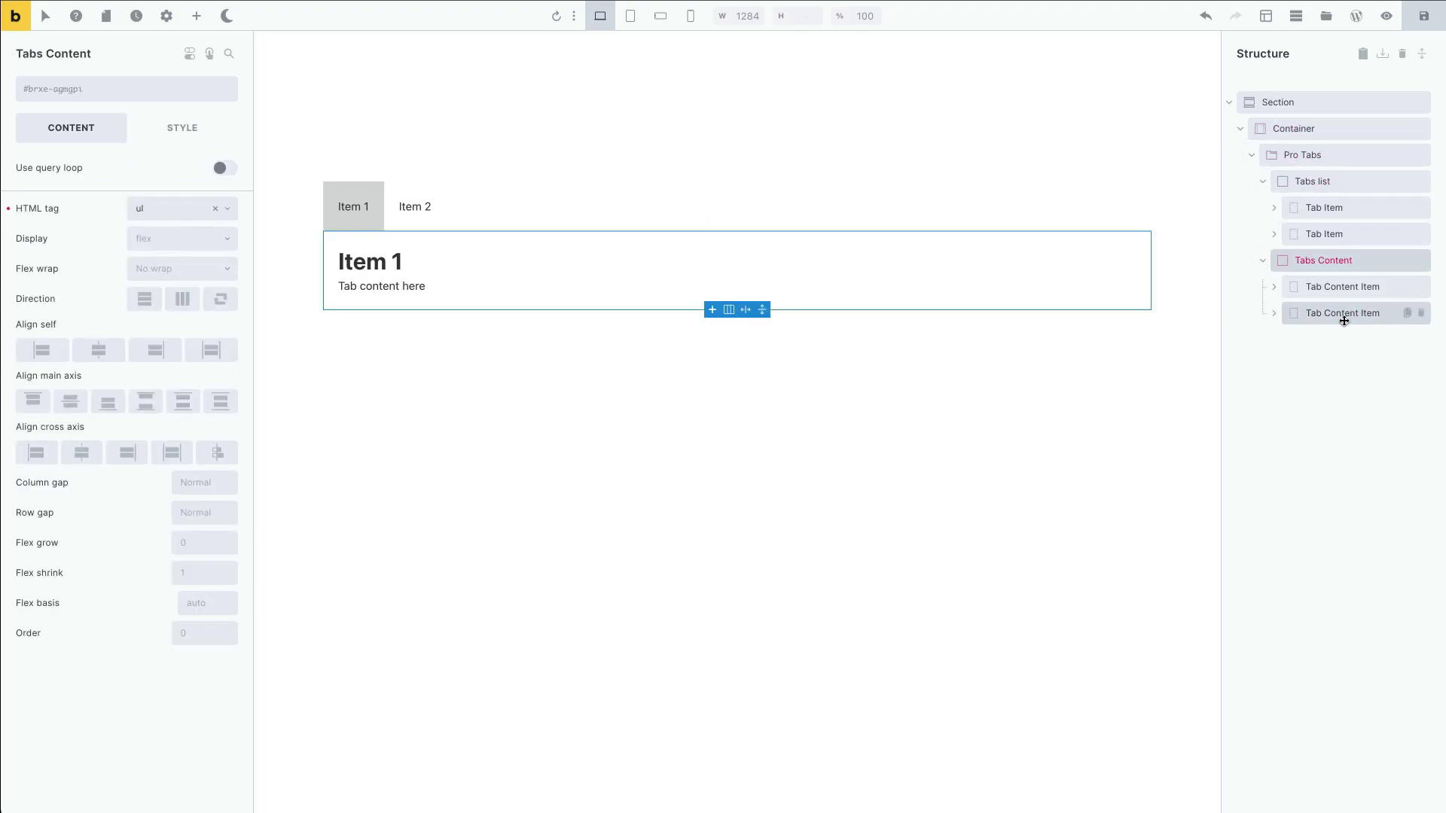
{"action": "left_click", "coordinate": [1403, 234]}
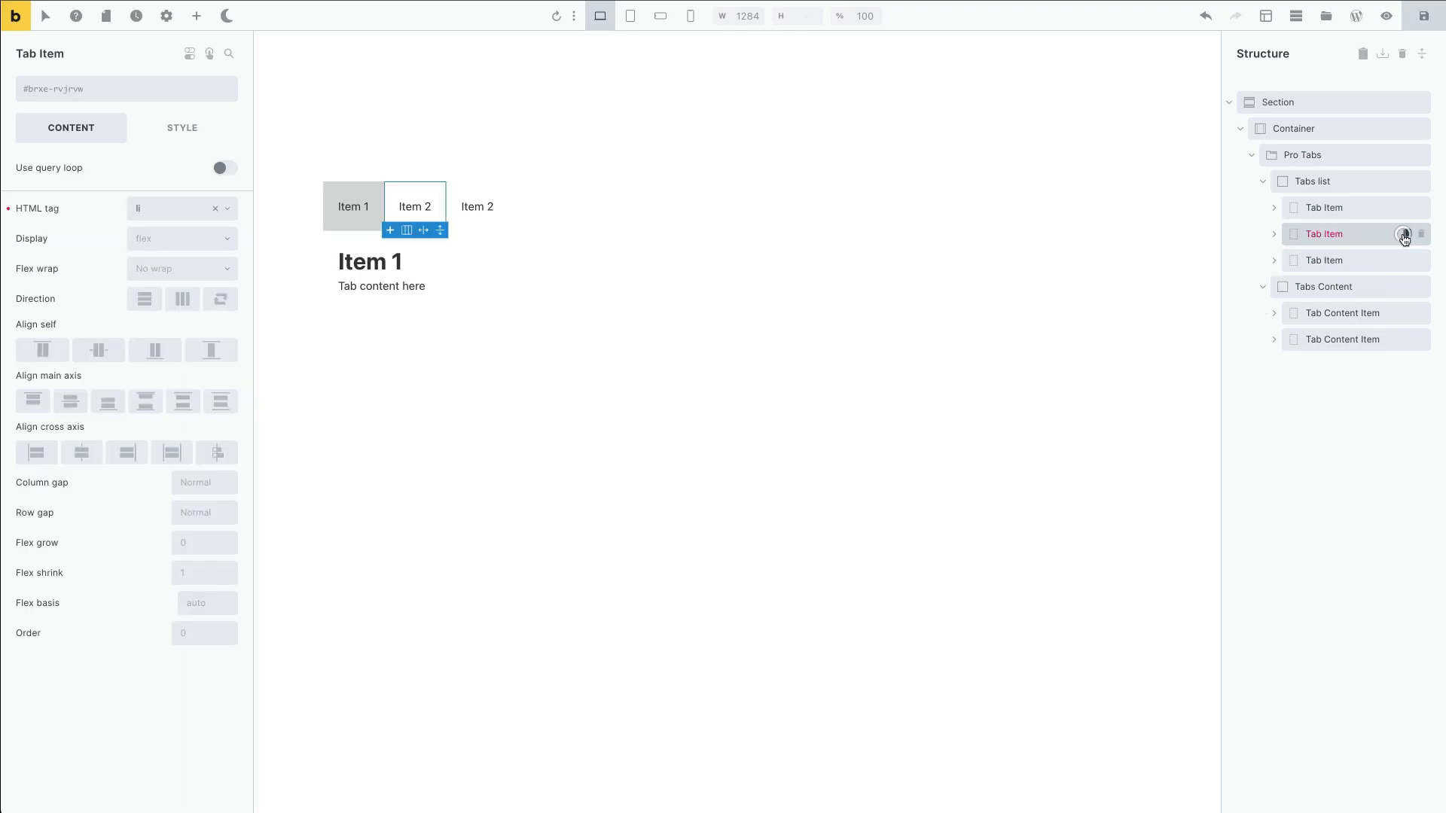
{"action": "left_click", "coordinate": [1405, 242]}
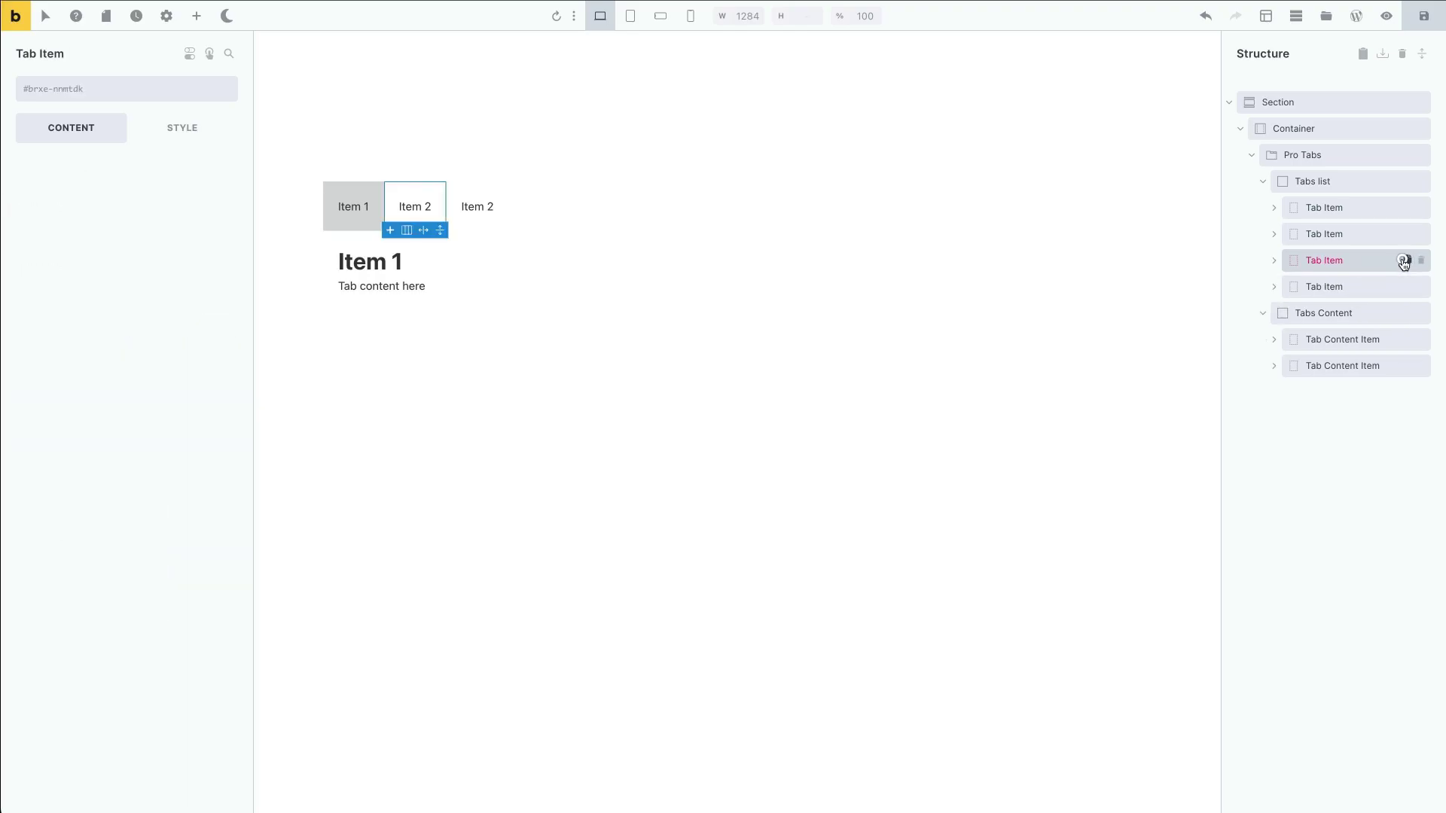
{"action": "left_click", "coordinate": [1406, 286]}
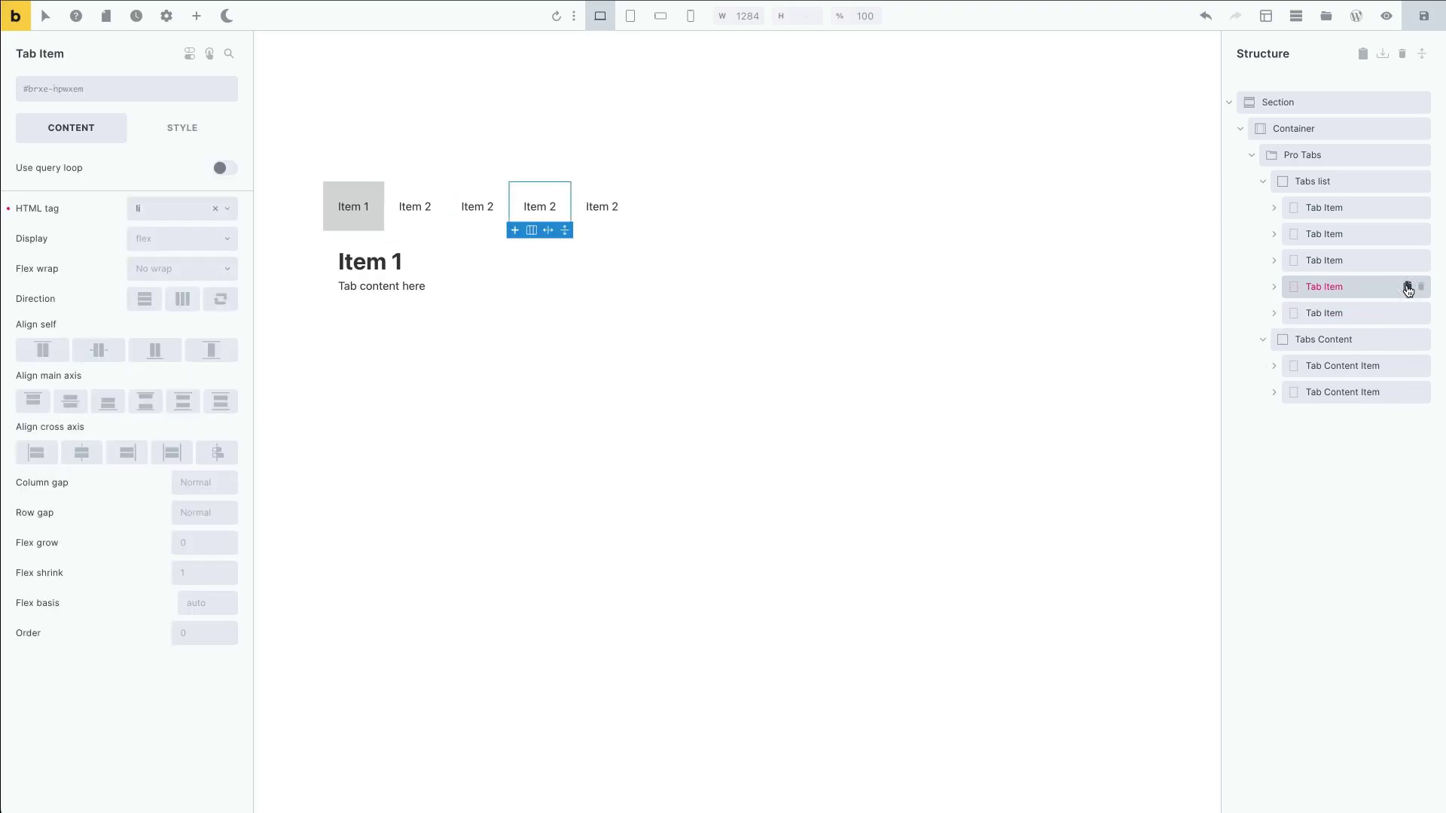
{"action": "left_click", "coordinate": [1406, 392]}
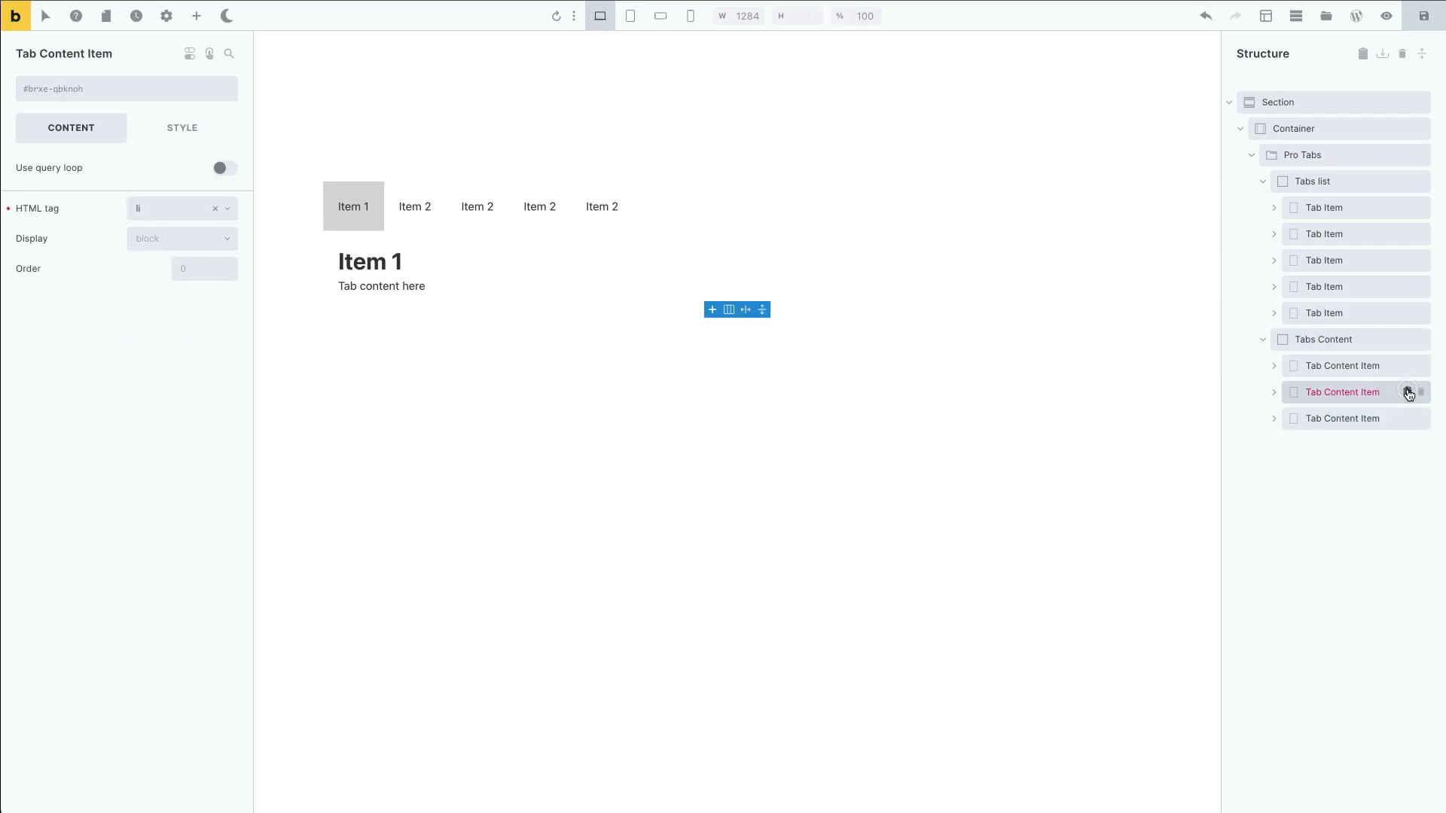
Delete the extra tab and content copies, leaving two of each, and select Pro Tabs.
{"action": "left_click", "coordinate": [425, 214]}
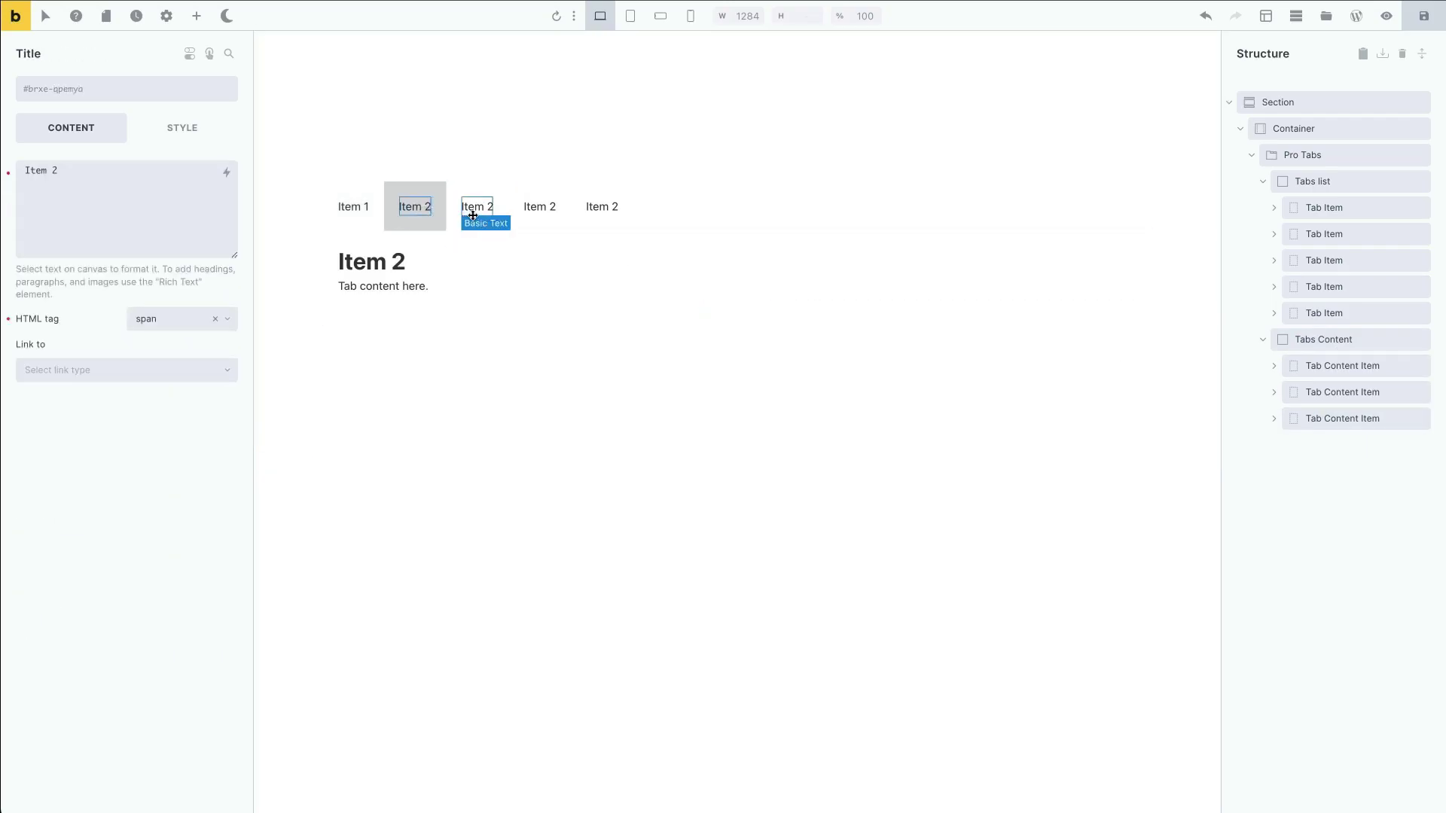
{"action": "left_click", "coordinate": [379, 219]}
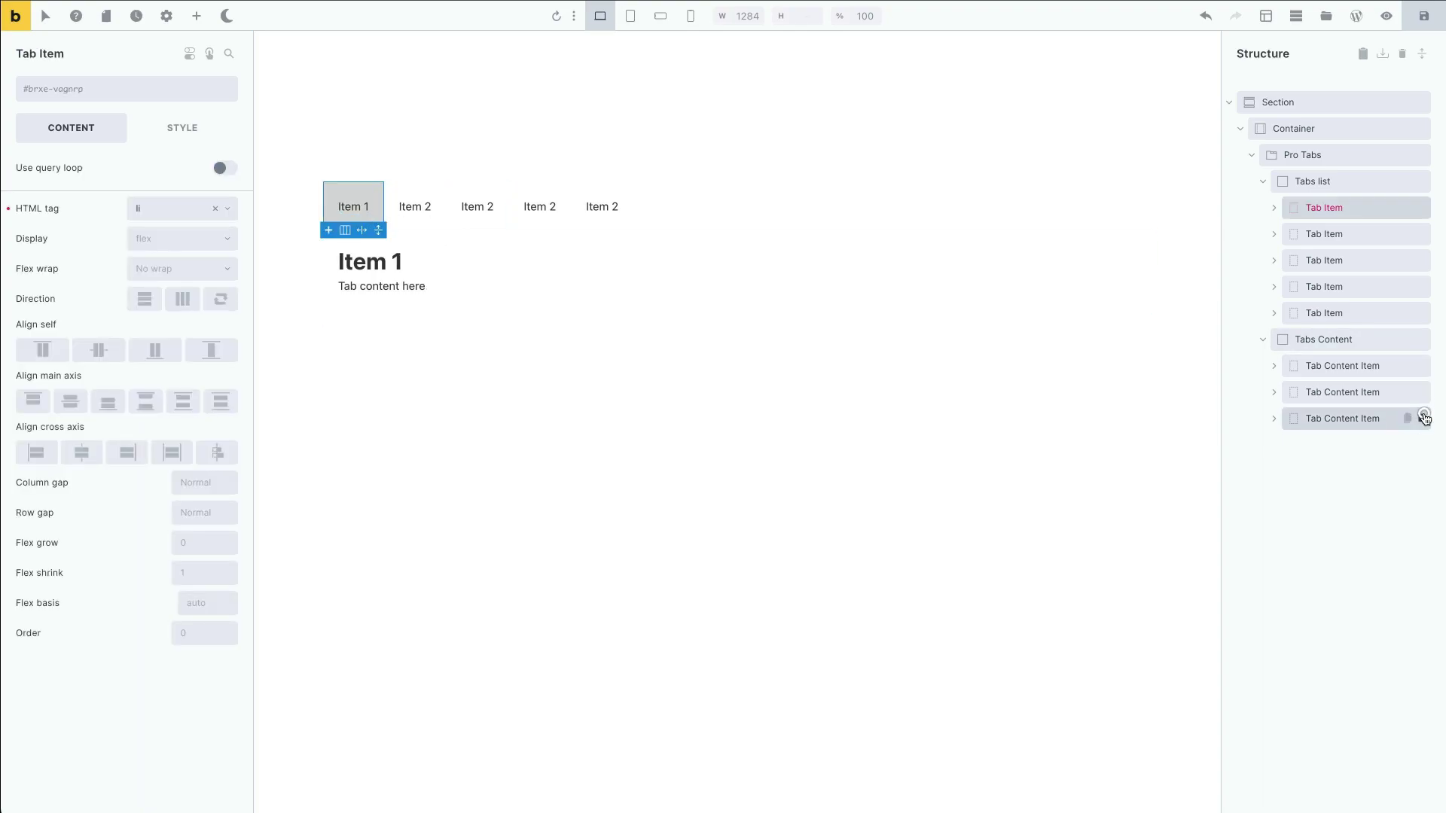
{"action": "left_click", "coordinate": [1424, 417]}
{"action": "left_click", "coordinate": [1422, 260]}
{"action": "left_click", "coordinate": [1422, 260]}
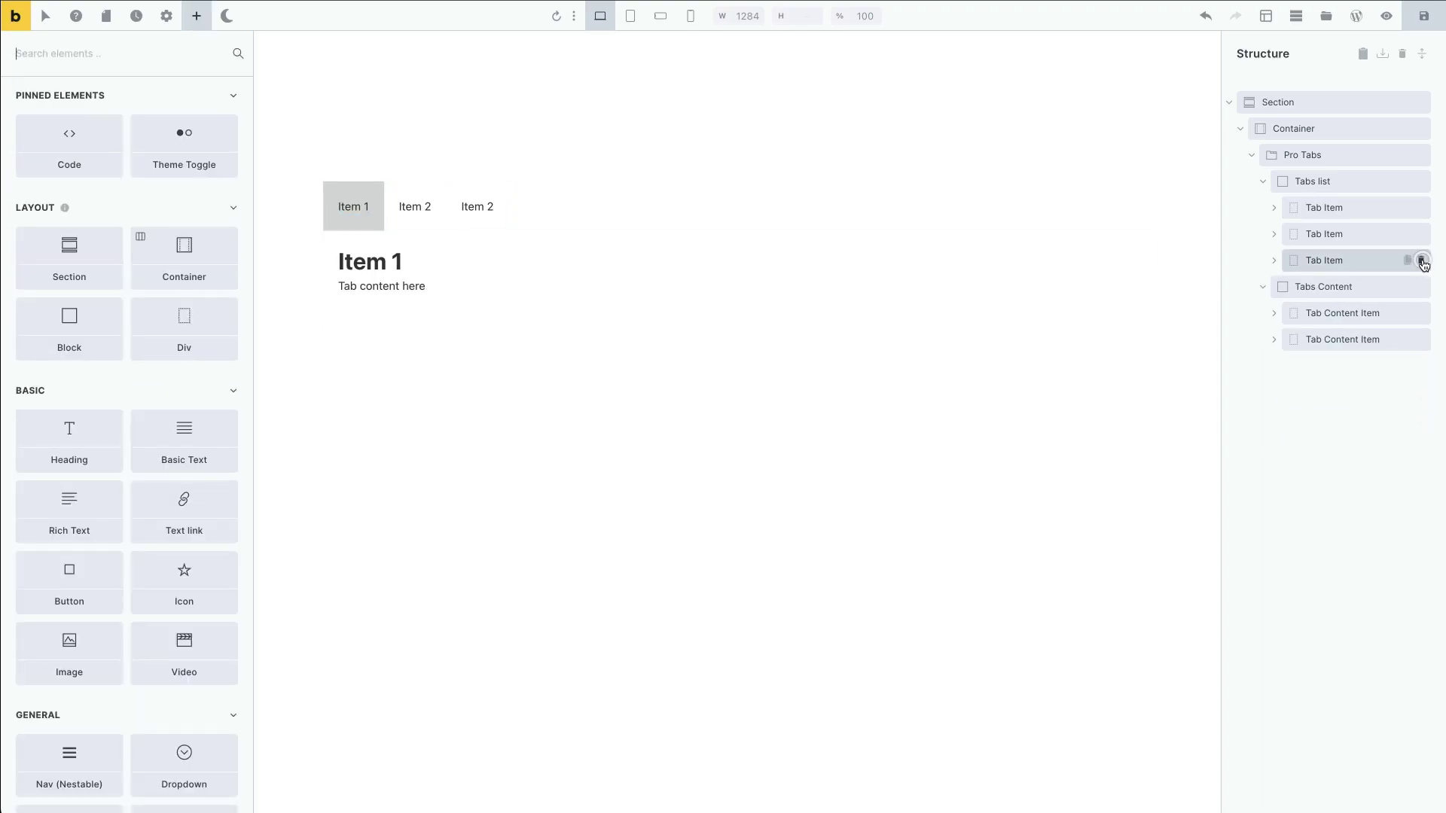
{"action": "left_click", "coordinate": [1422, 260]}
{"action": "left_click", "coordinate": [1355, 155]}
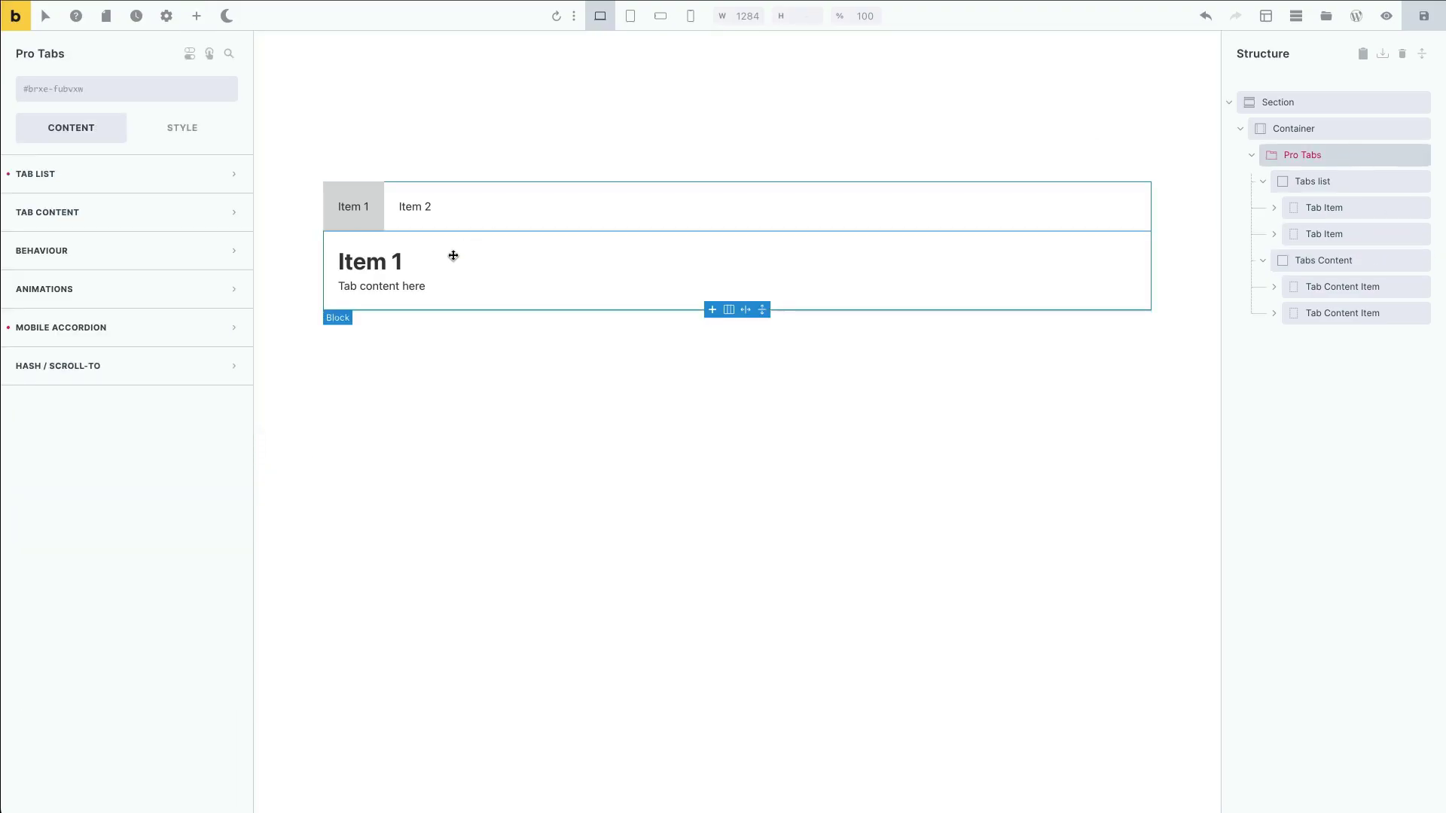
Set the Mobile Accordion breakpoint to Mobile landscape and below, previewing at that width.
{"action": "left_click", "coordinate": [148, 322]}
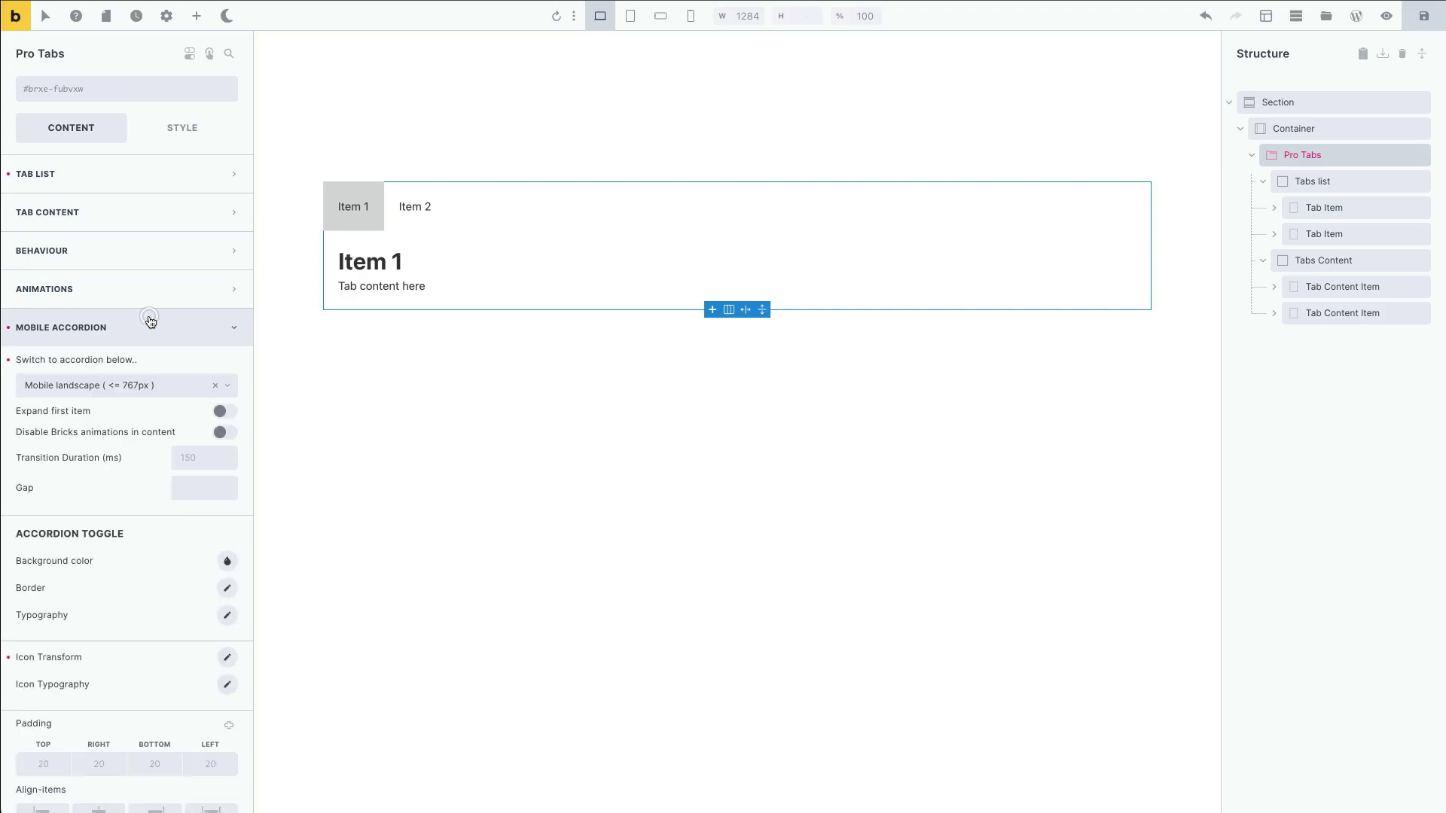
{"action": "left_click", "coordinate": [128, 384]}
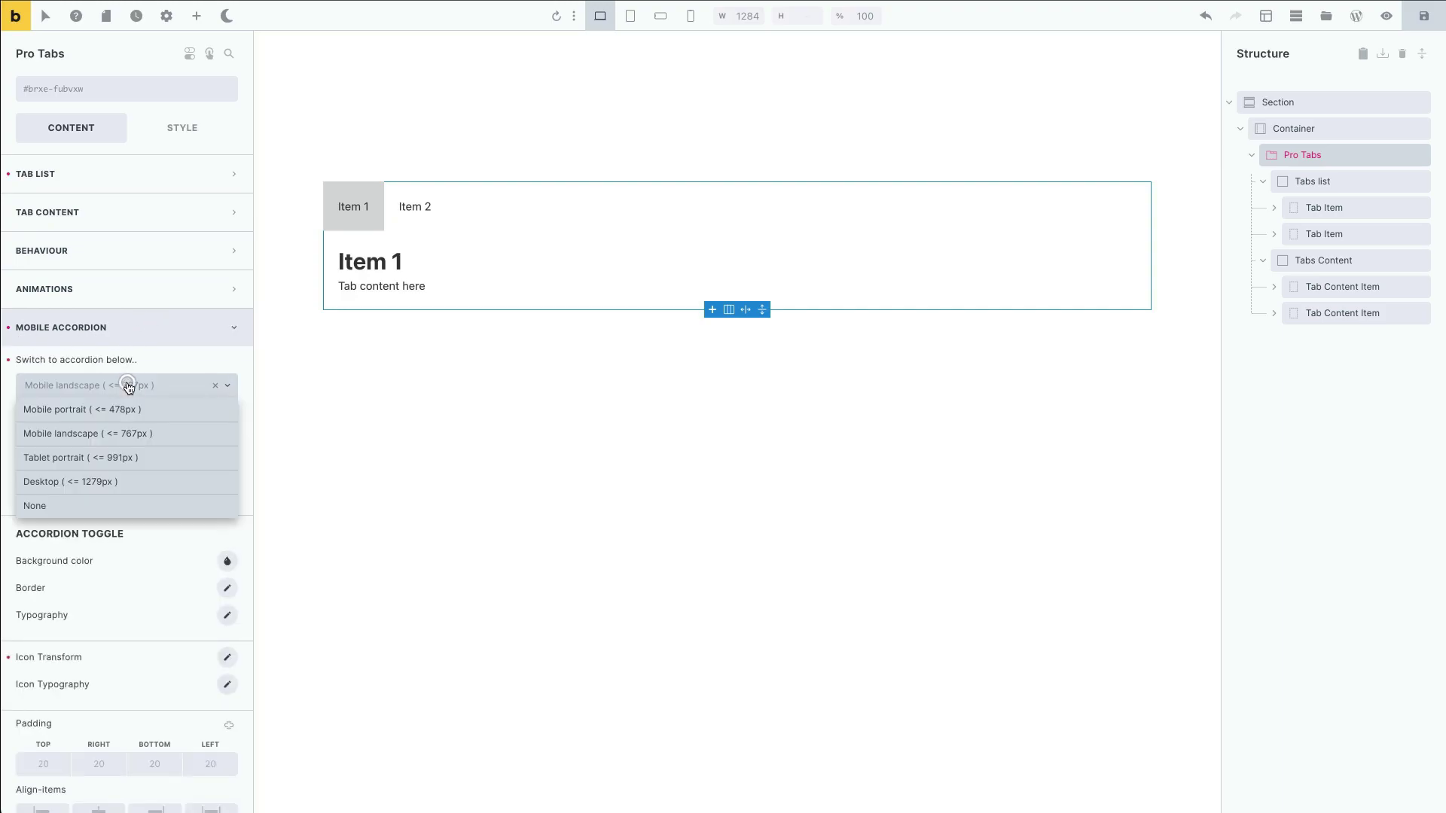
{"action": "left_click", "coordinate": [140, 437]}
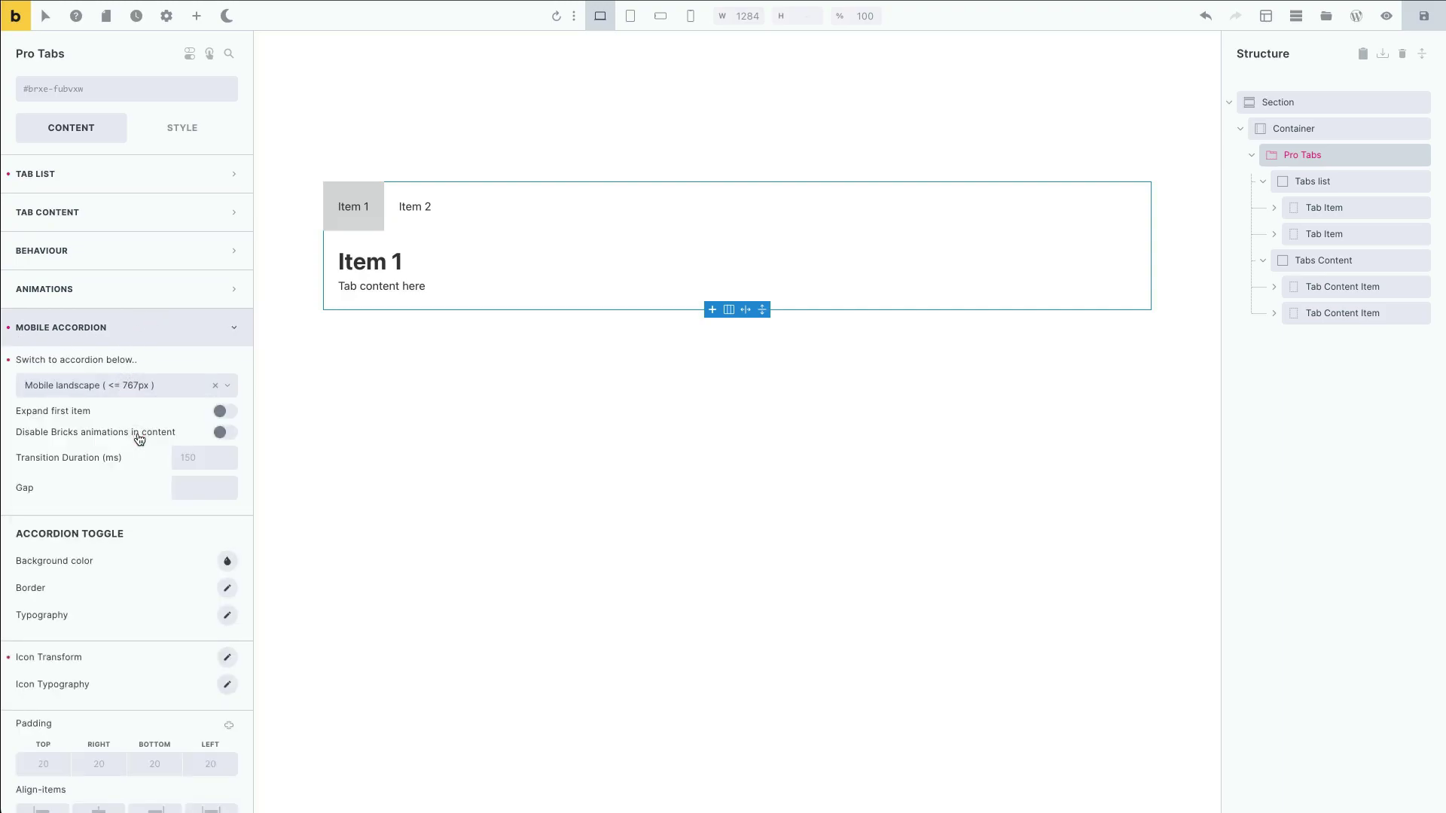
{"action": "left_click", "coordinate": [640, 24]}
{"action": "left_click", "coordinate": [661, 21]}
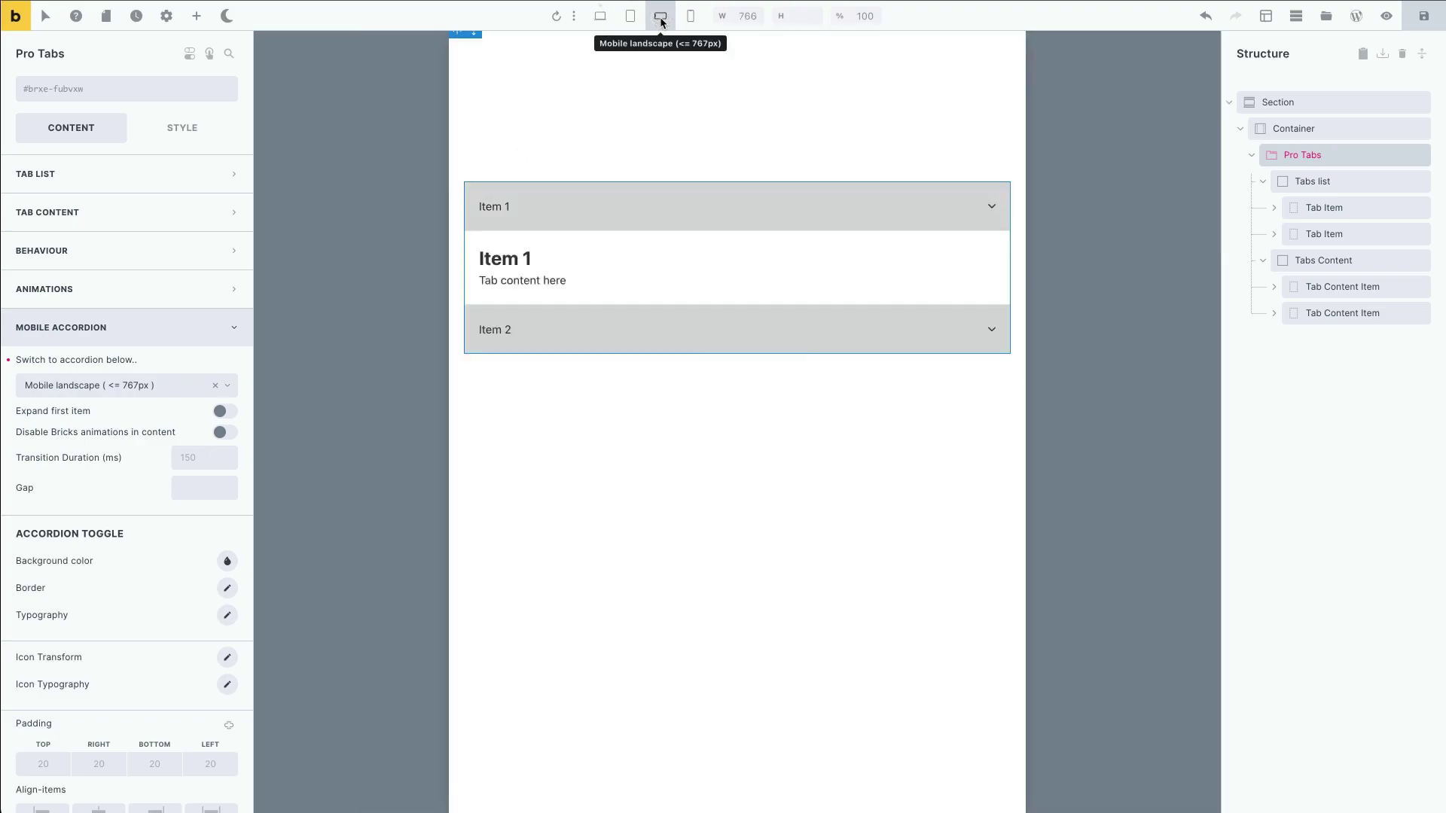
Test expanding the Item 1 and Item 2 accordion panels in the mobile preview.
{"action": "left_click", "coordinate": [704, 323]}
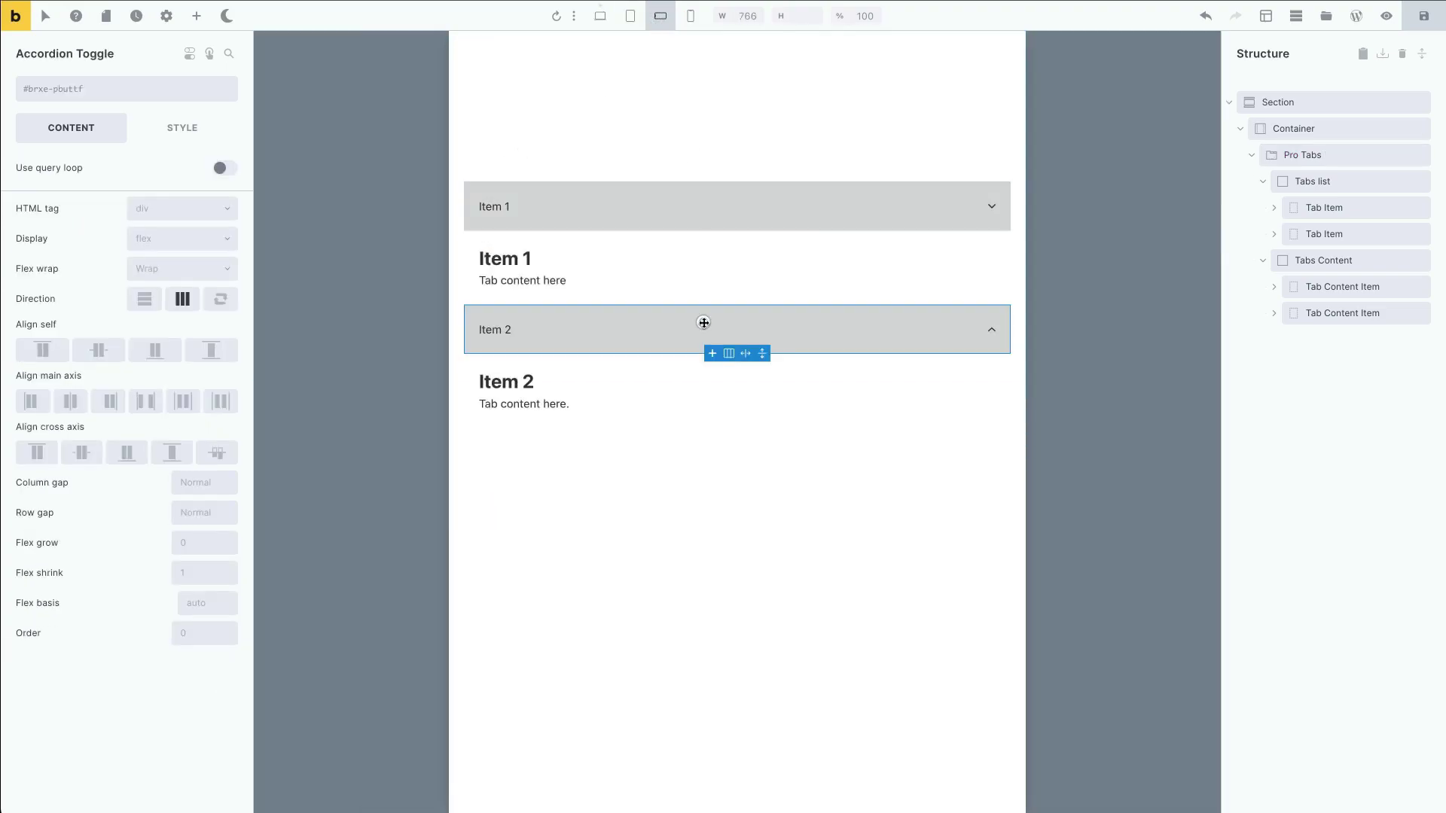
{"action": "left_click", "coordinate": [792, 217]}
{"action": "left_click", "coordinate": [991, 207]}
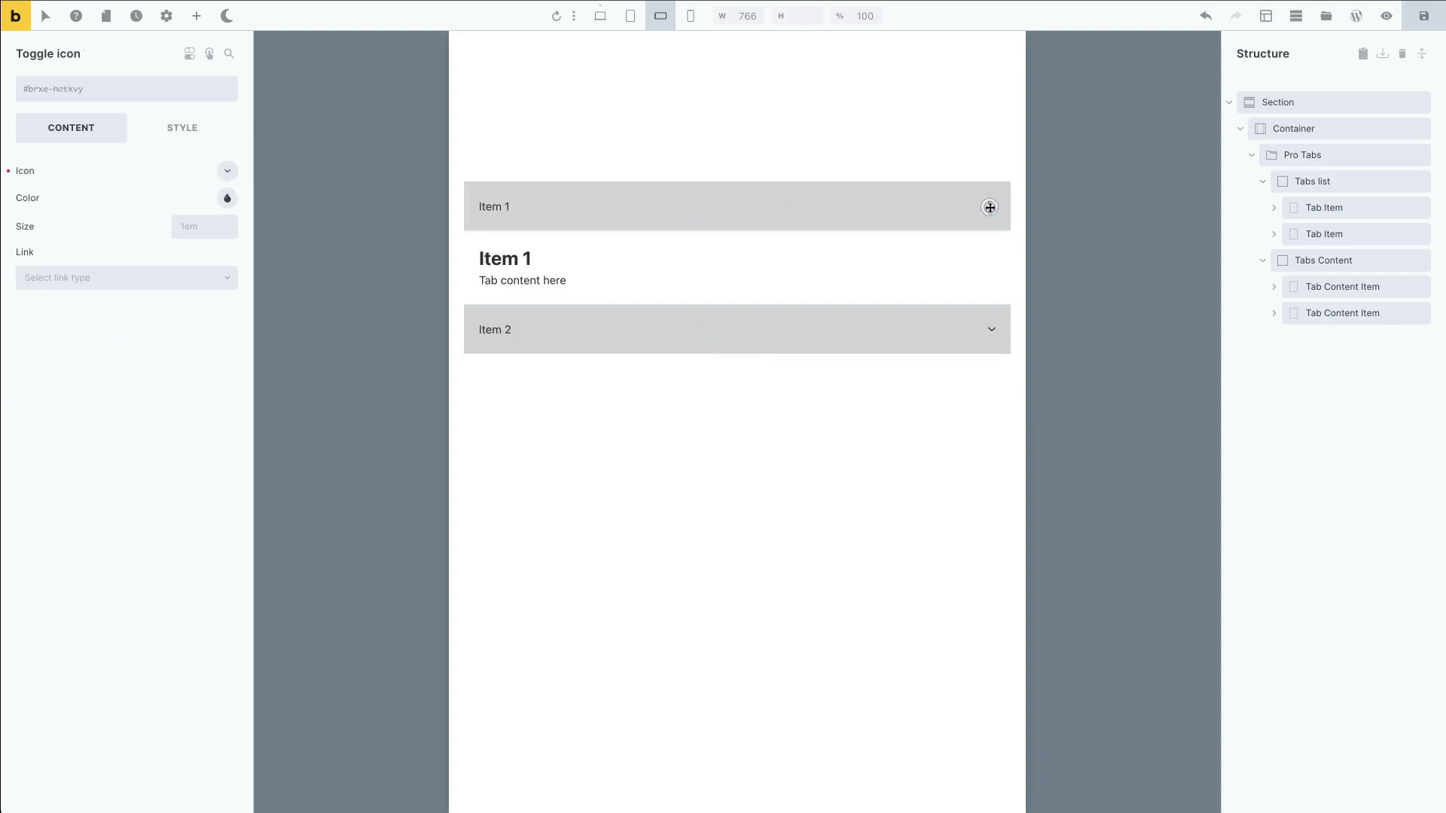
{"action": "left_click", "coordinate": [507, 213]}
{"action": "left_click", "coordinate": [727, 324]}
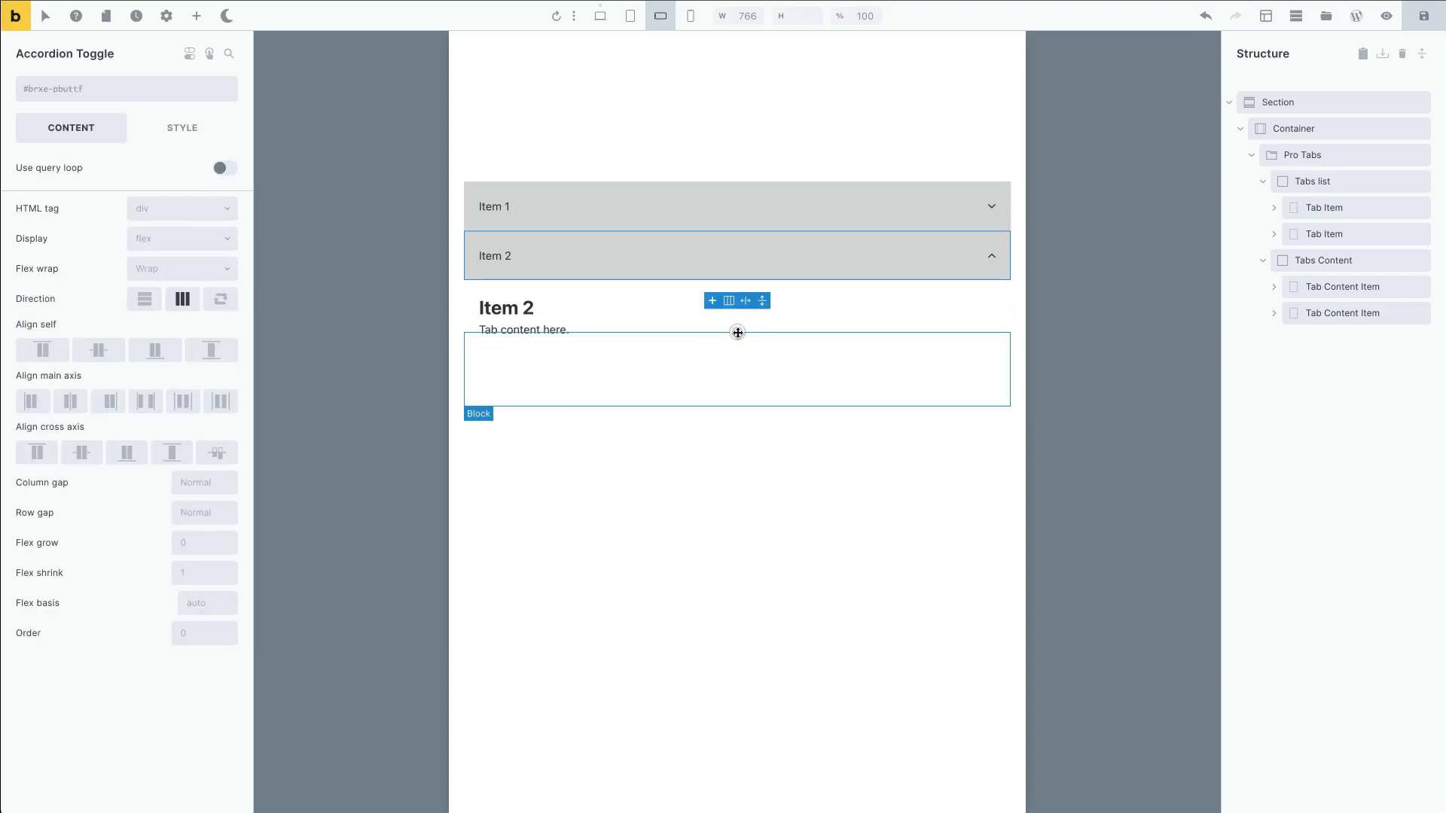
{"action": "left_click", "coordinate": [762, 205]}
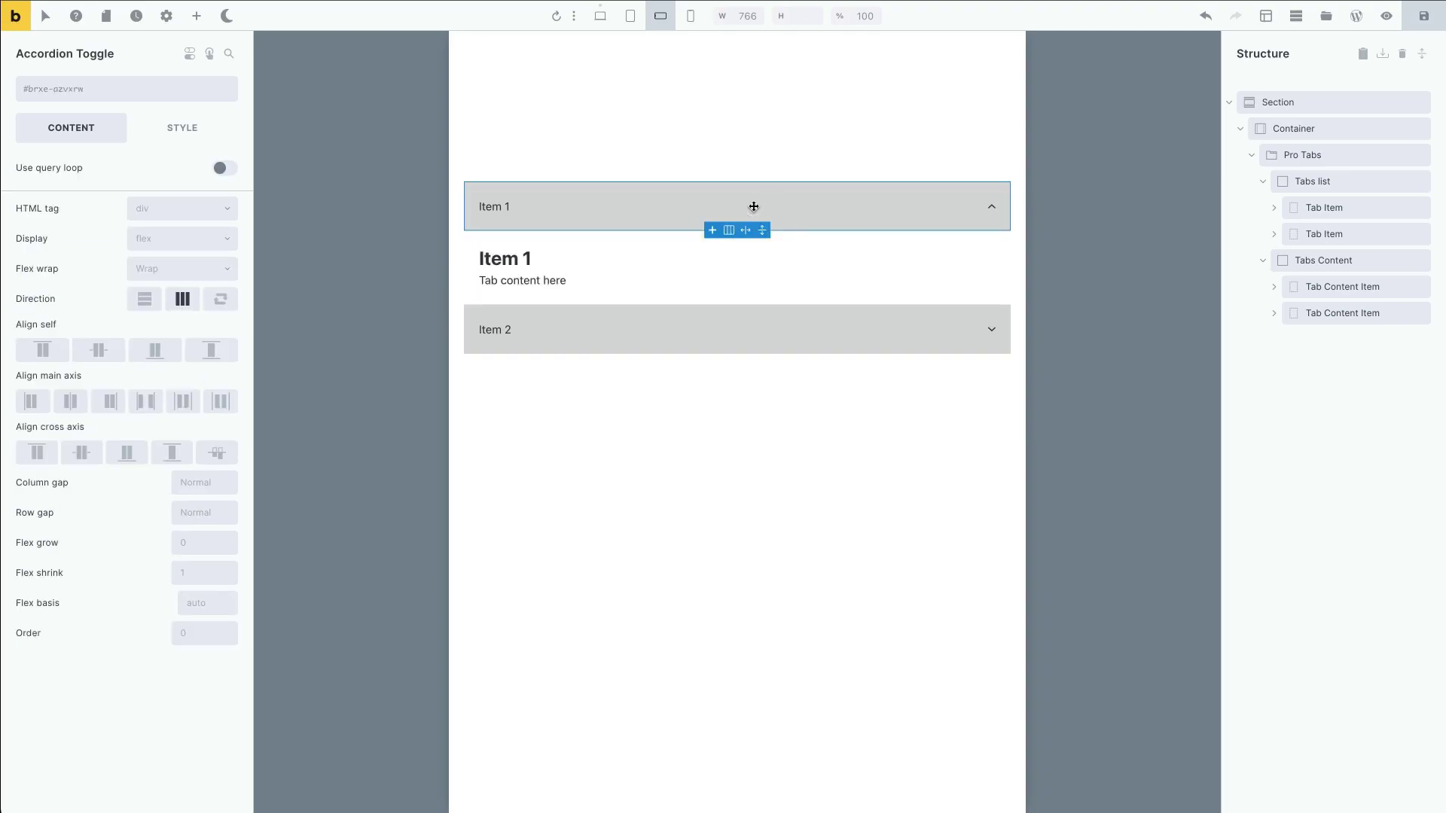
{"action": "left_click", "coordinate": [528, 257]}
{"action": "left_click", "coordinate": [535, 282]}
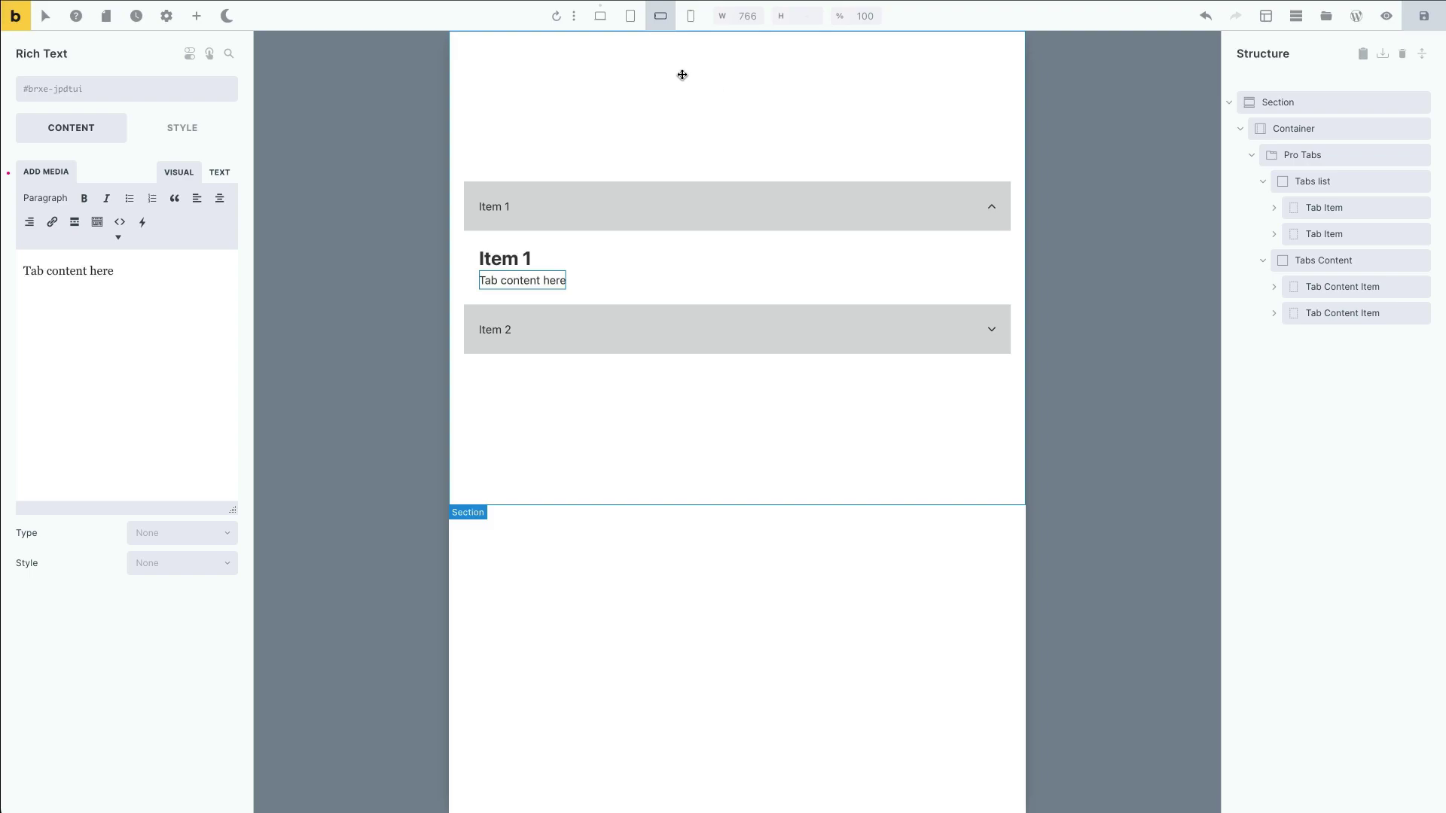
Return the canvas to desktop width and collapse the Mobile Accordion settings of Pro Tabs.
{"action": "left_click", "coordinate": [630, 16]}
{"action": "left_click", "coordinate": [600, 16]}
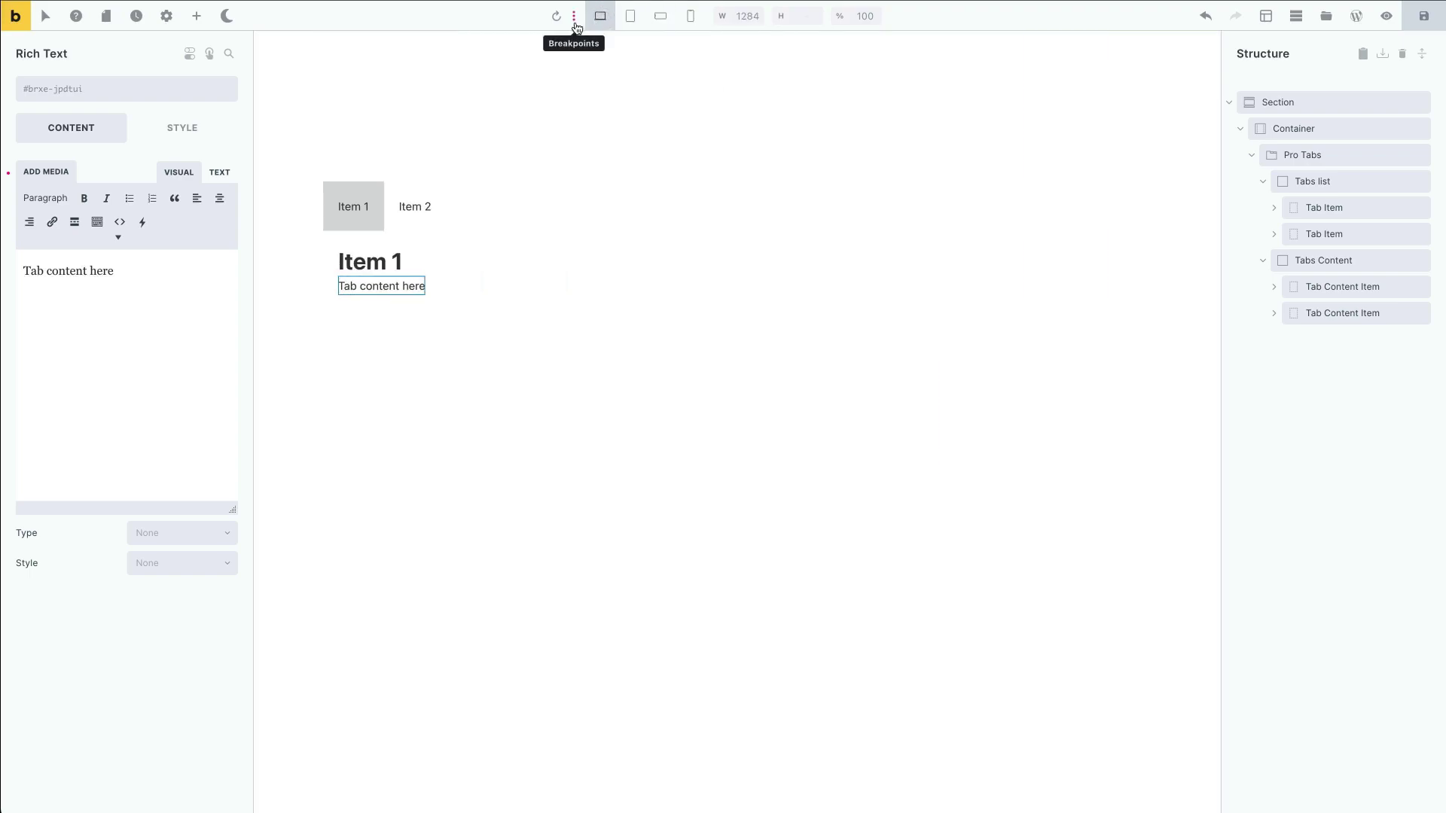
{"action": "left_click", "coordinate": [1300, 158]}
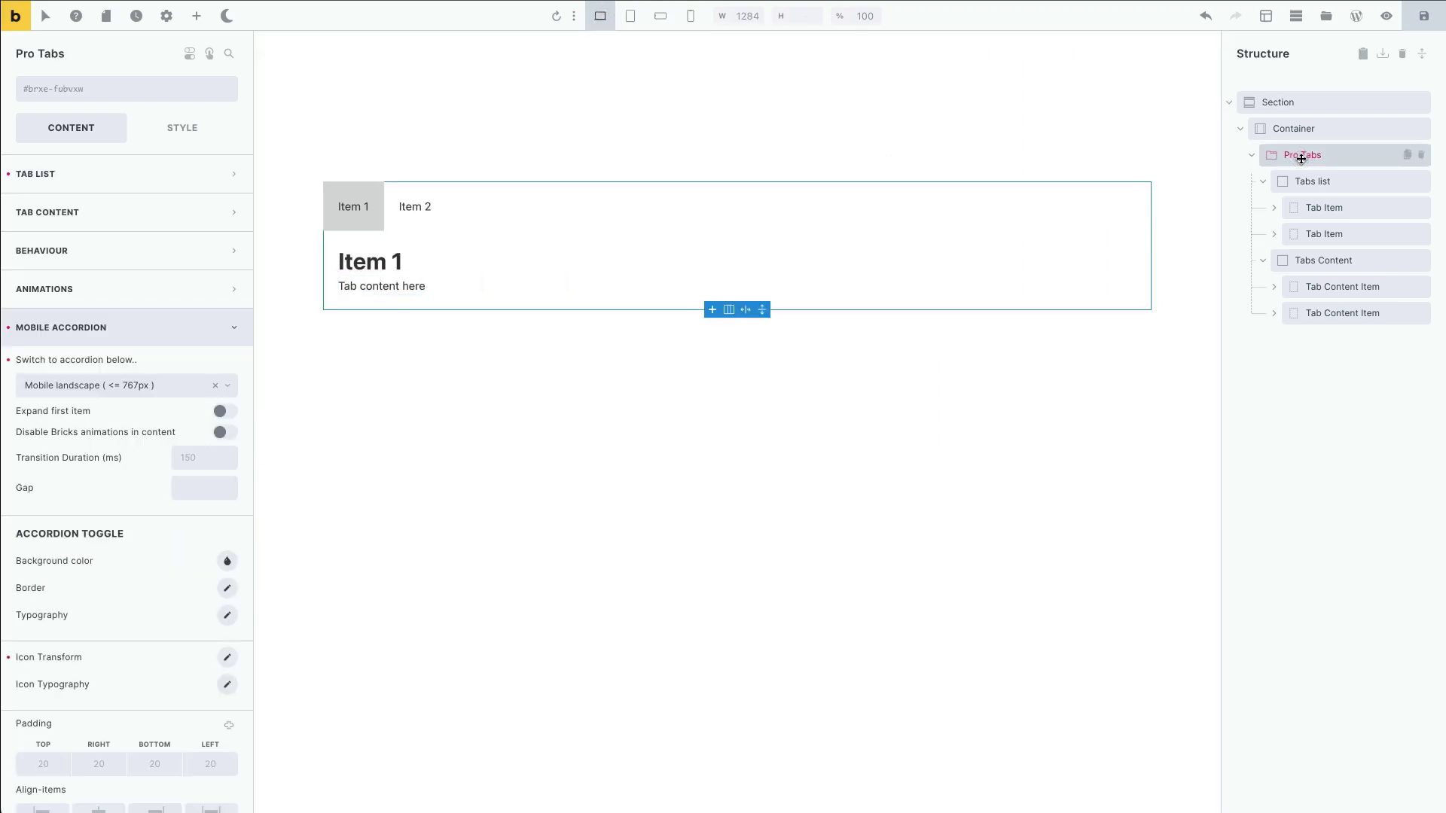
{"action": "left_click", "coordinate": [207, 322]}
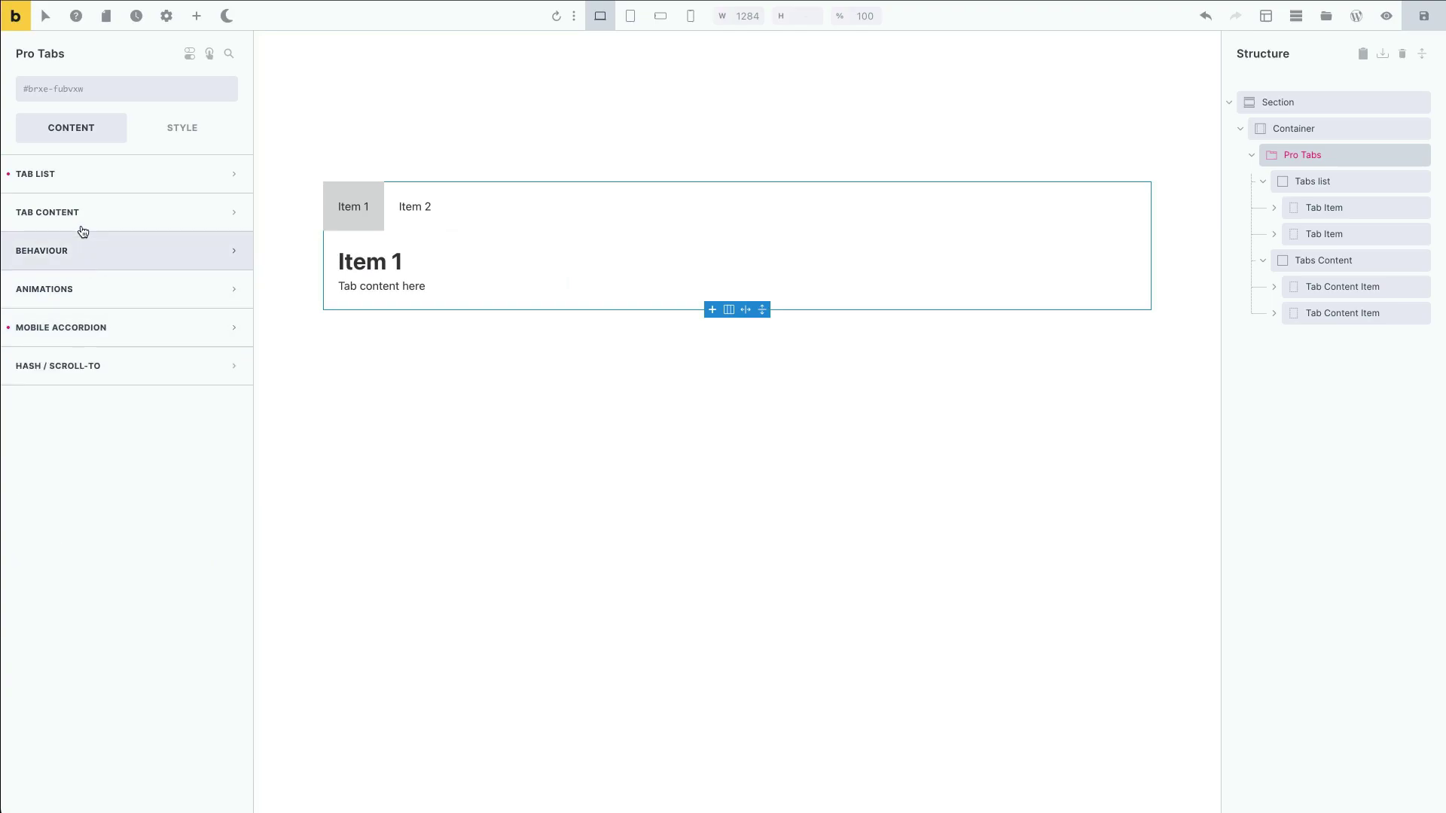
Set Tab List tab width to 200px, trying Flex grow tabs but leaving it off.
{"action": "left_click", "coordinate": [114, 182]}
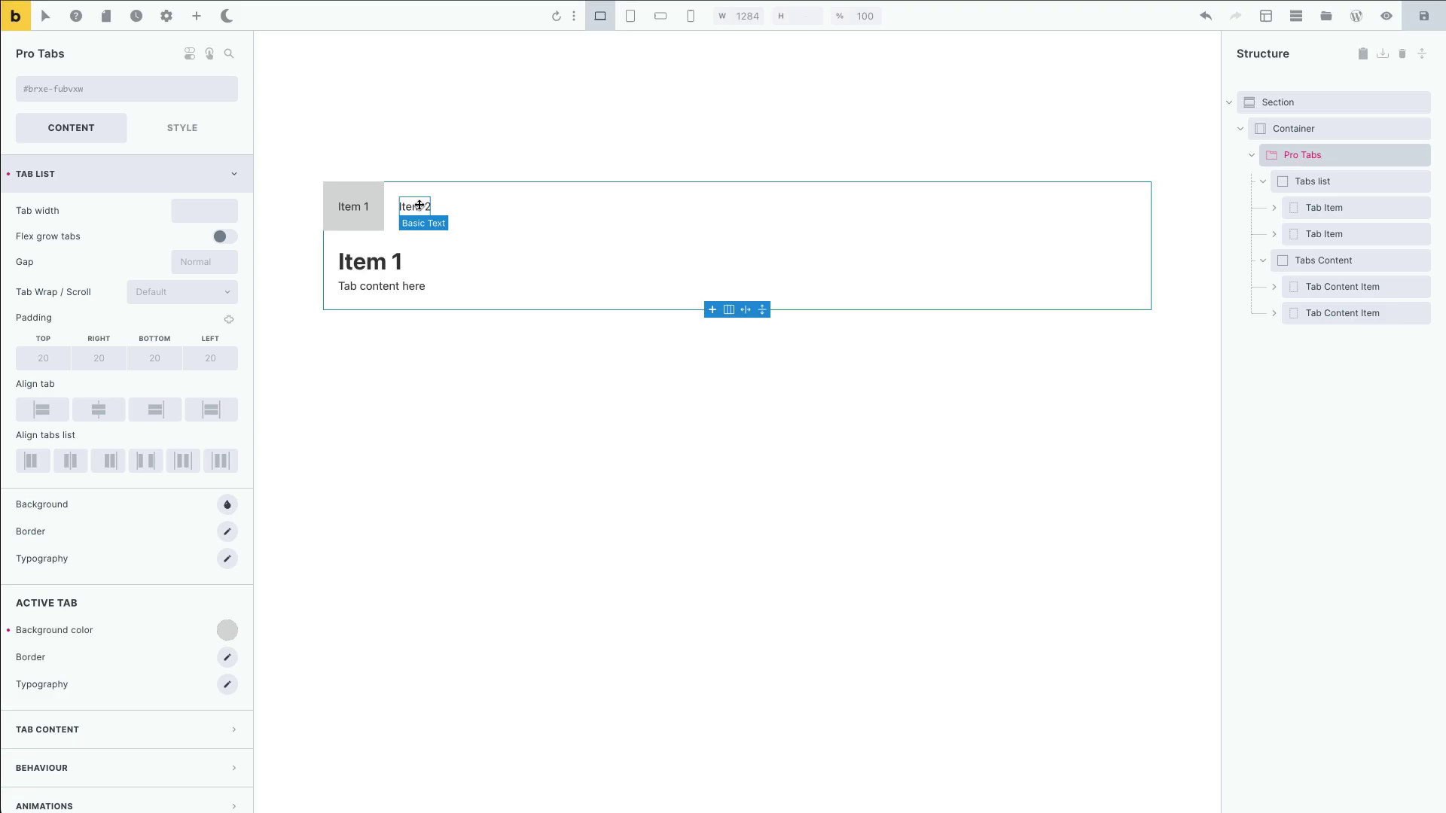
{"action": "left_click", "coordinate": [221, 208]}
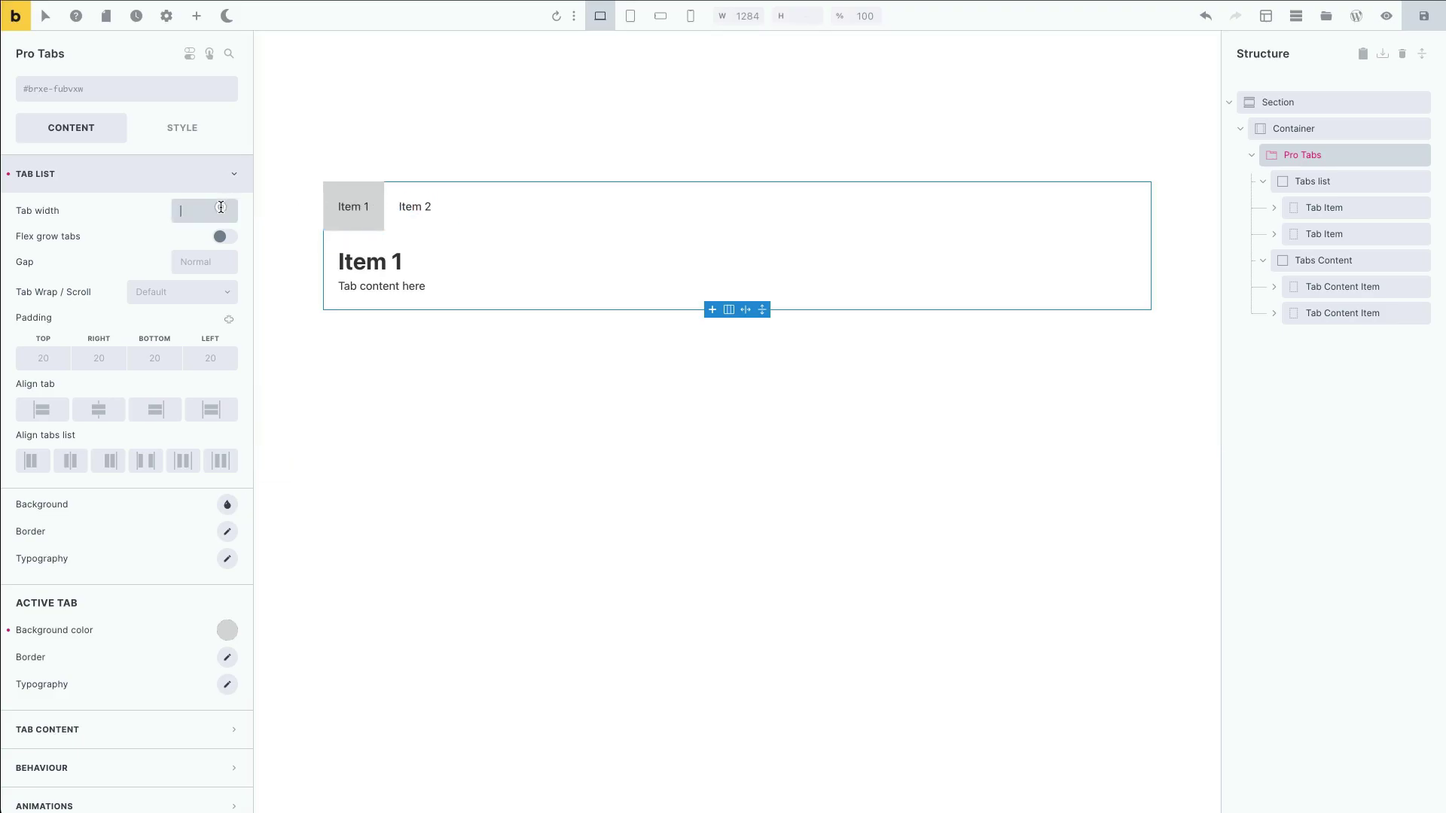
{"action": "type", "text": "200px"}
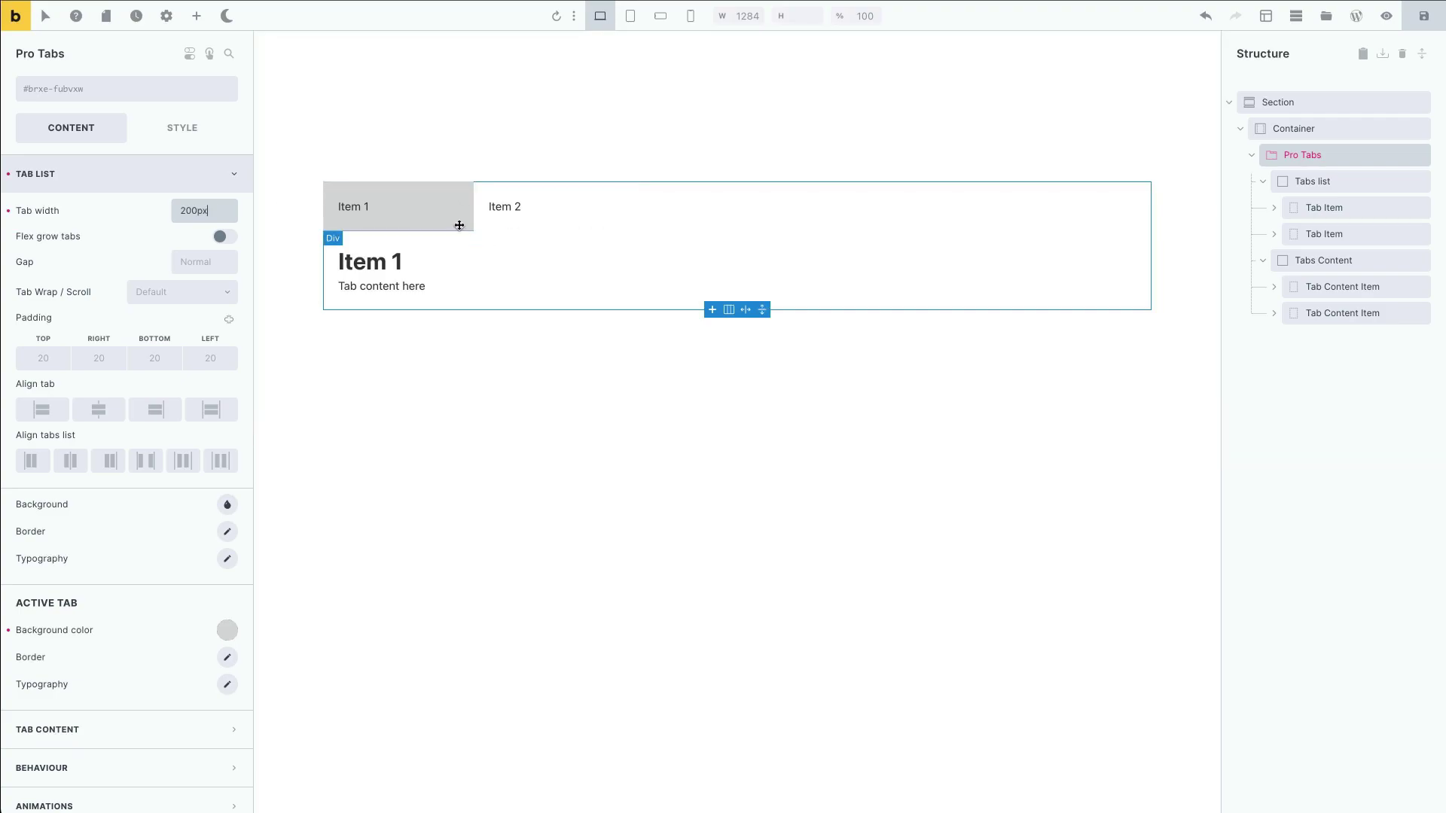
{"action": "left_click", "coordinate": [225, 238]}
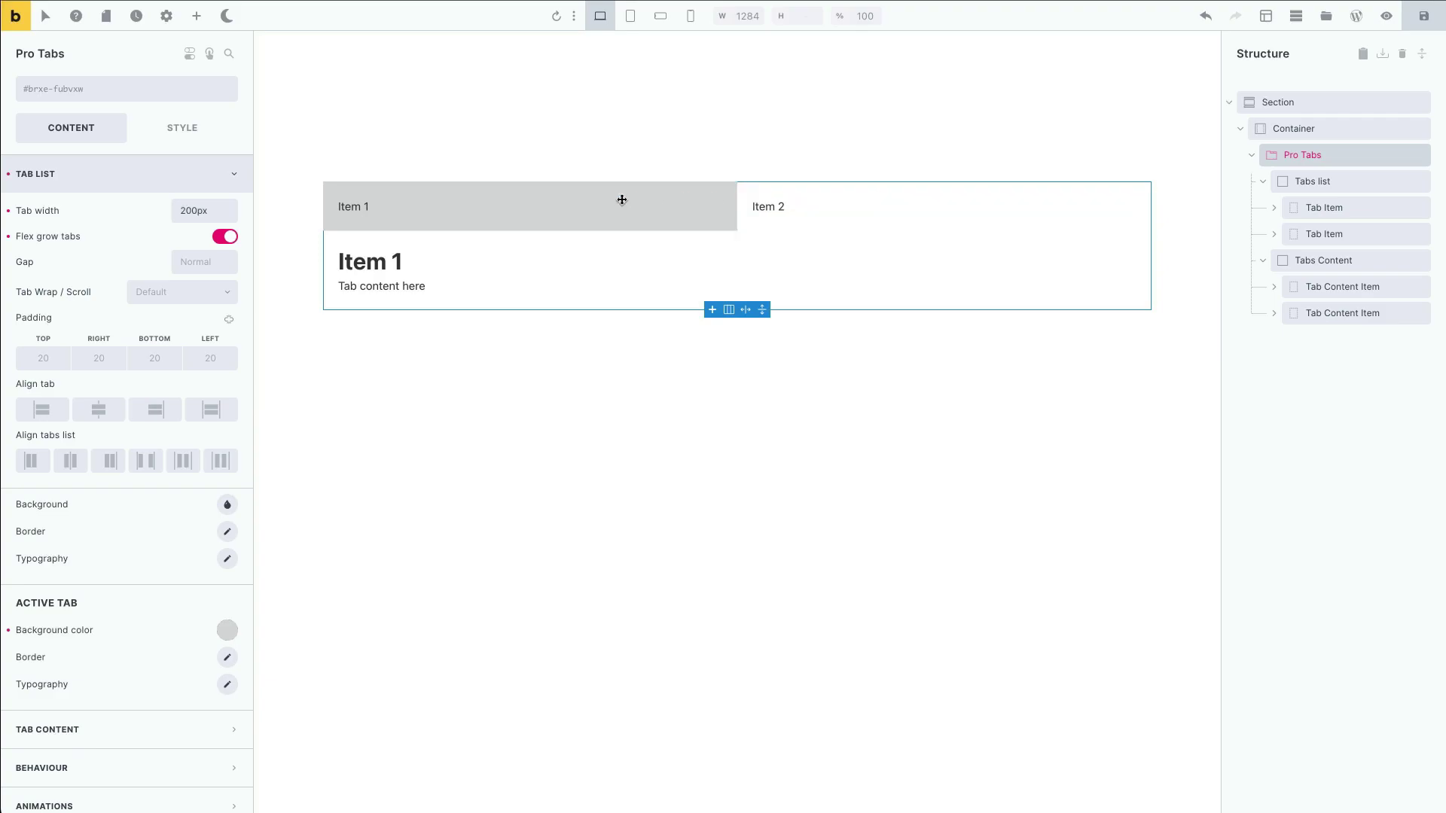
{"action": "left_click", "coordinate": [225, 237]}
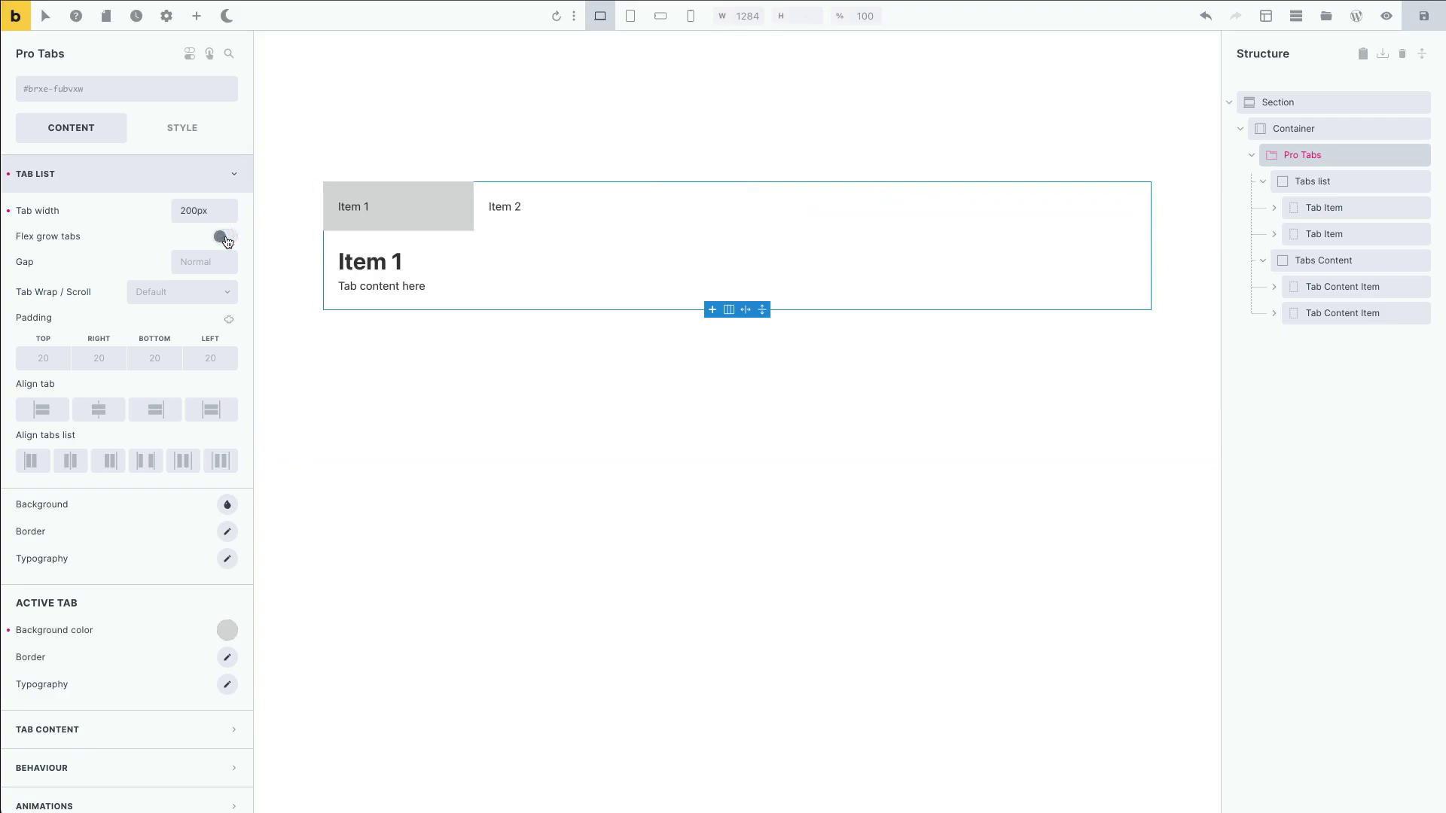
Set Align tab to Center and Align tabs list to Start.
{"action": "left_click", "coordinate": [111, 414]}
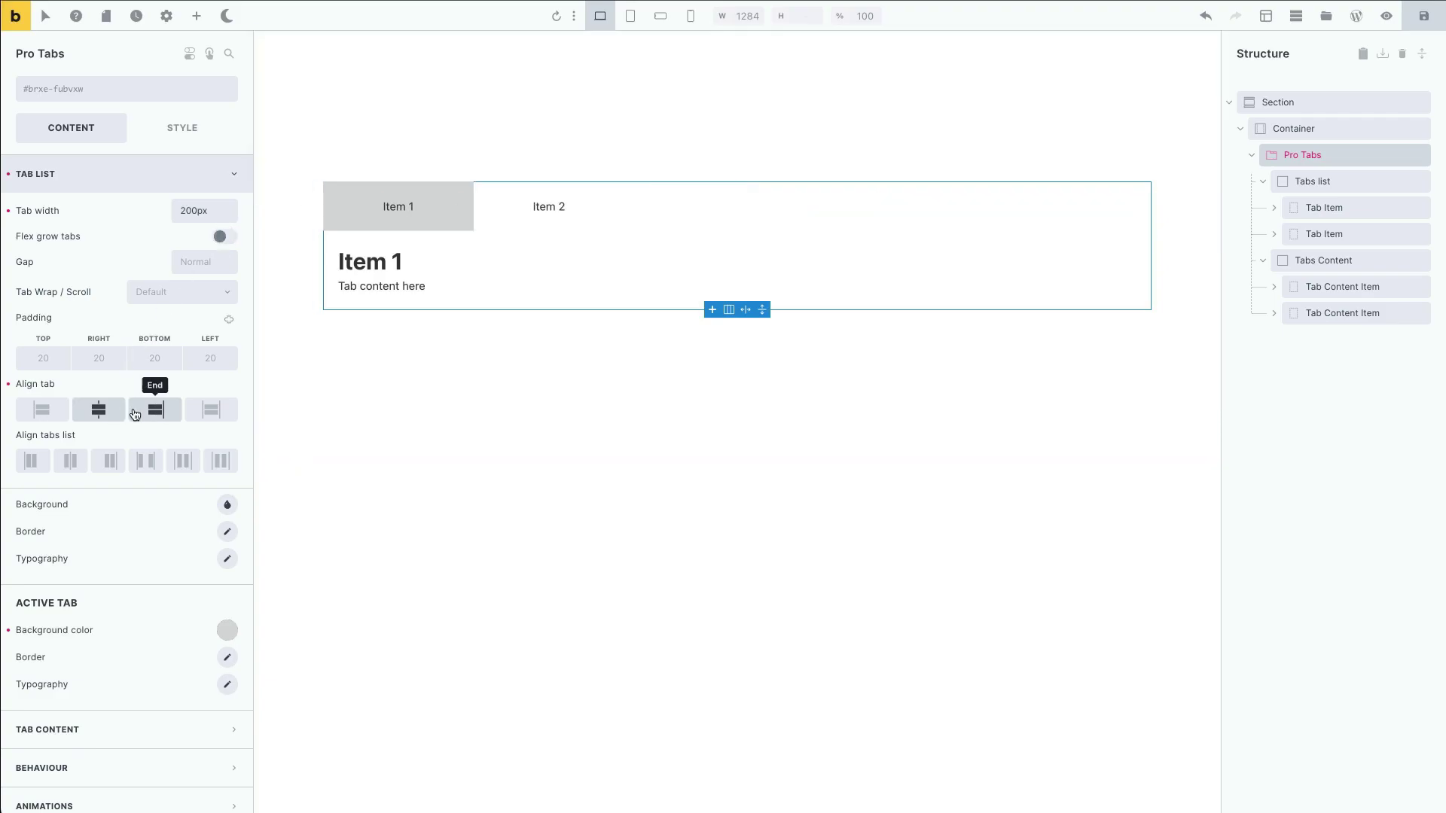
{"action": "left_click", "coordinate": [153, 412]}
{"action": "left_click", "coordinate": [105, 414]}
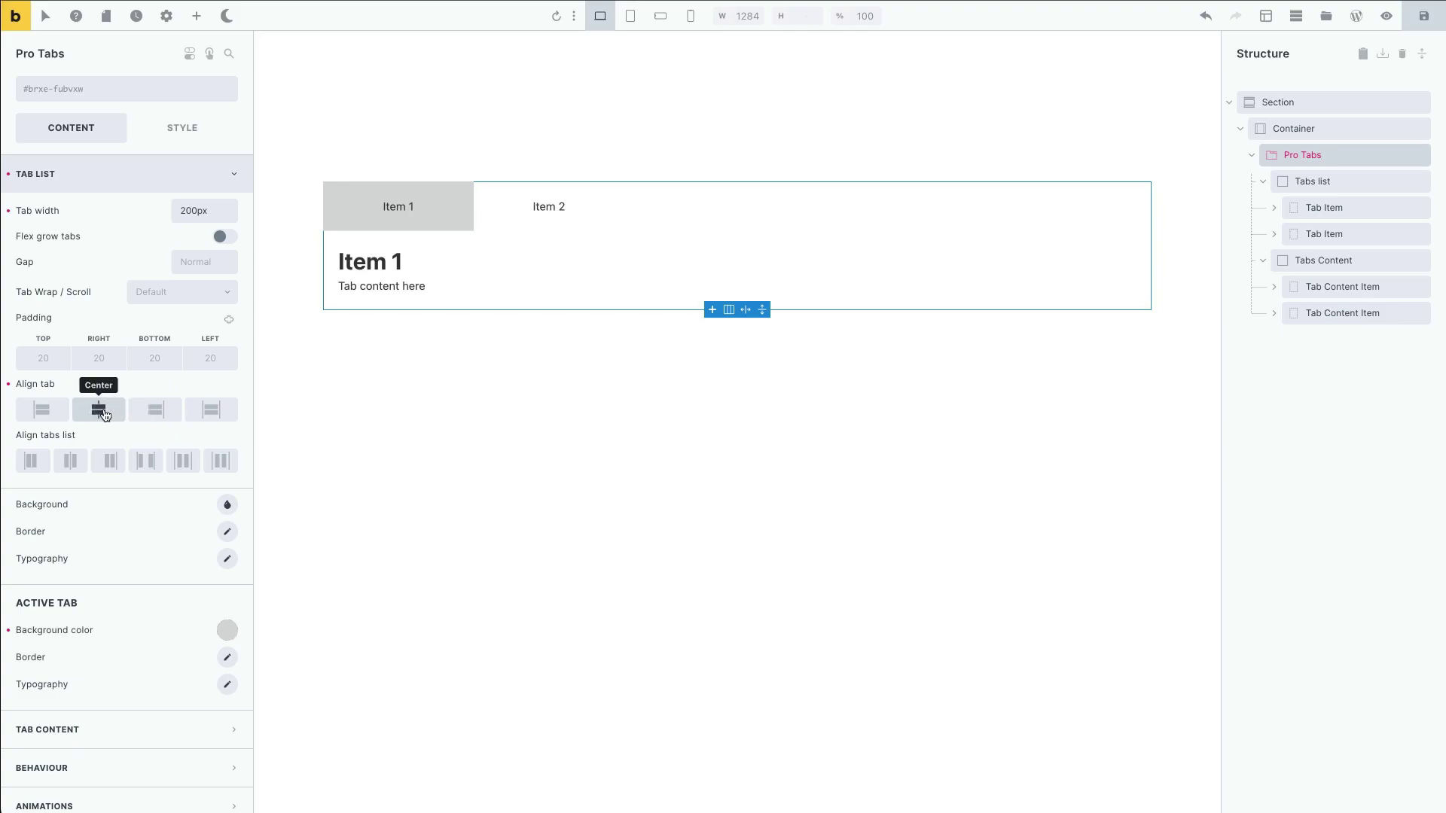
{"action": "left_click", "coordinate": [83, 464]}
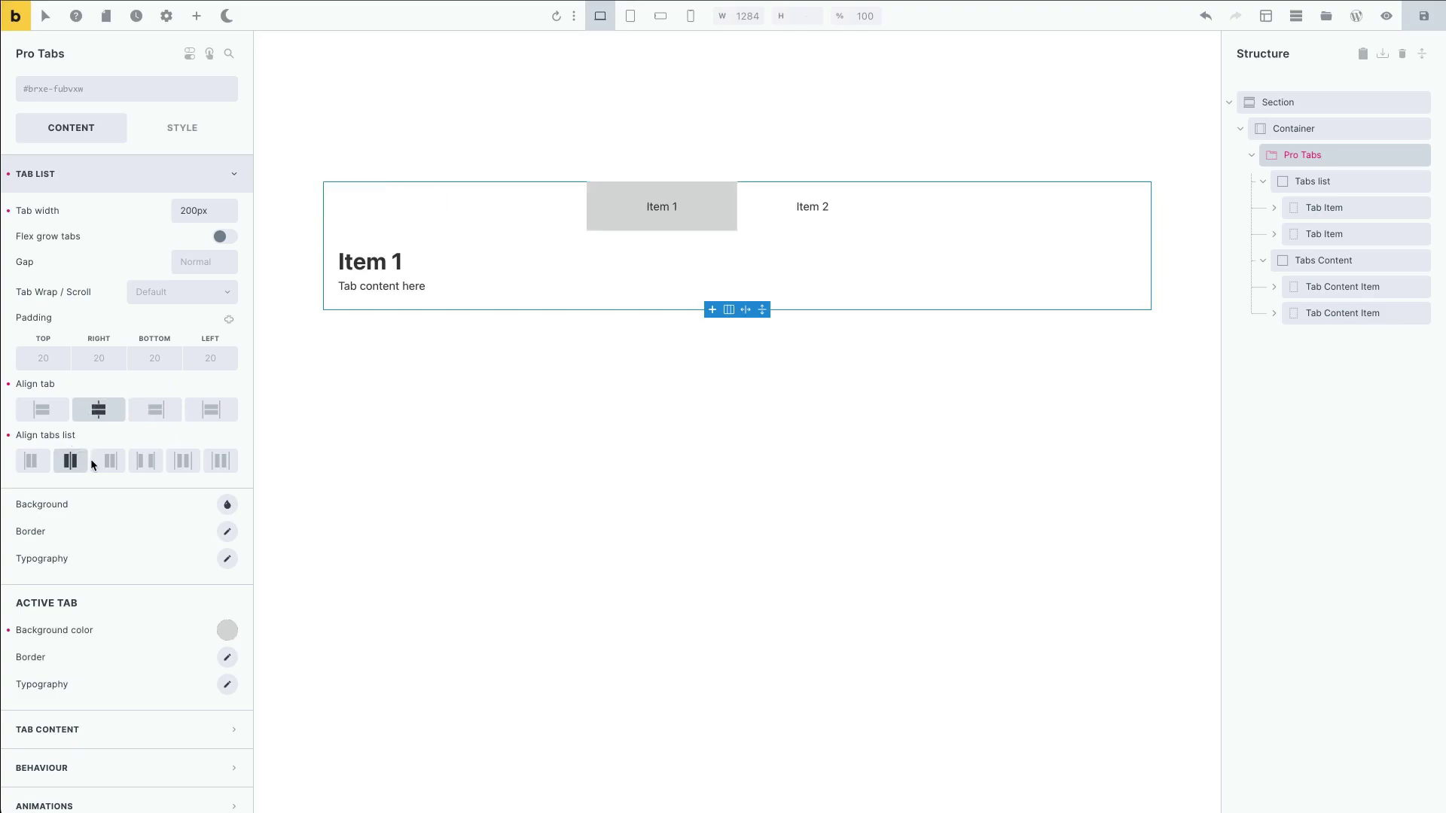
{"action": "left_click", "coordinate": [109, 465]}
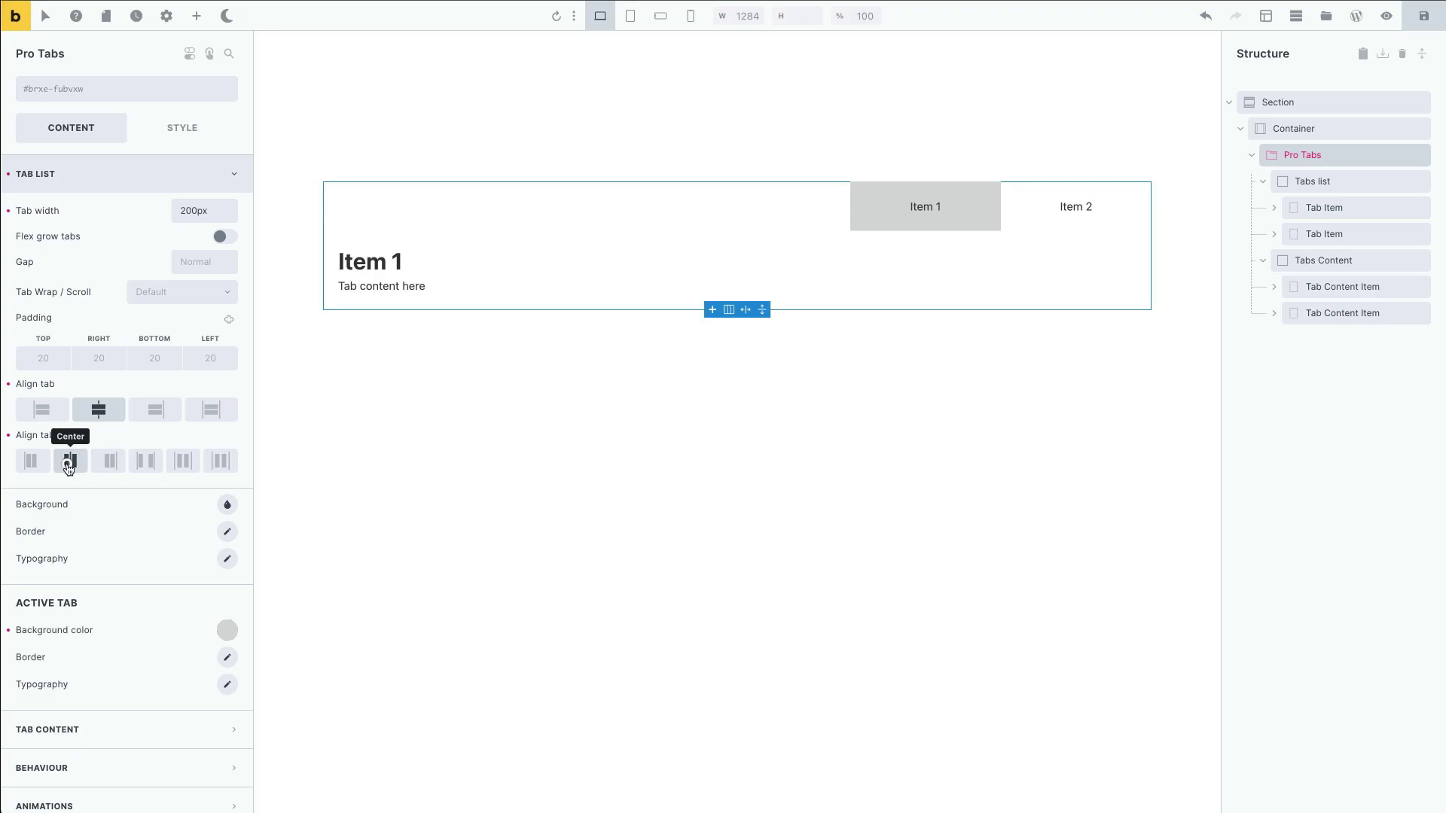
{"action": "left_click", "coordinate": [71, 464]}
{"action": "left_click", "coordinate": [29, 467]}
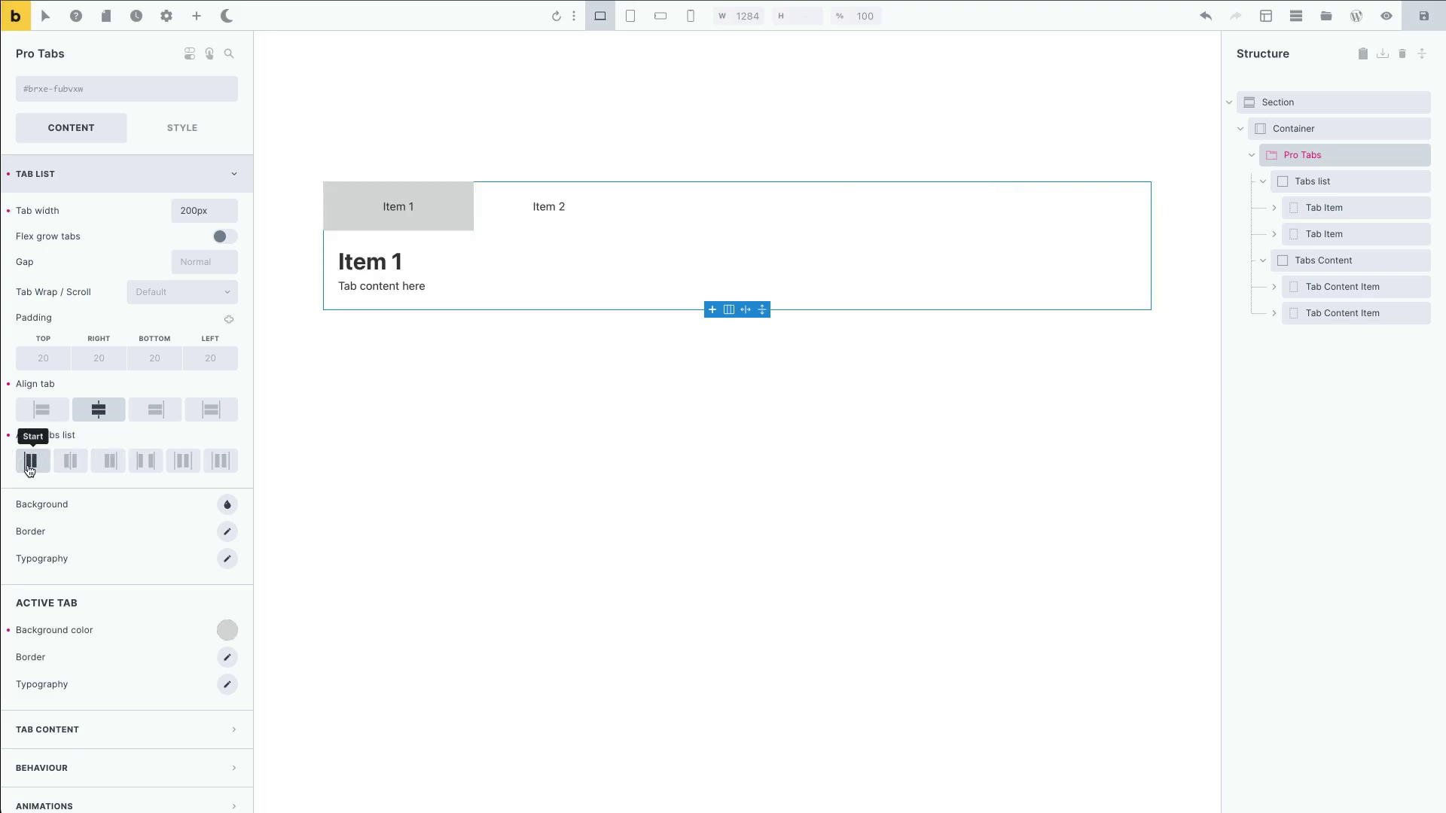
Give the tabs a var(--primary-10) background and the active tab var(--primary-30).
{"action": "scroll", "coordinate": [131, 334], "scroll_direction": "down", "scroll_amount": 1}
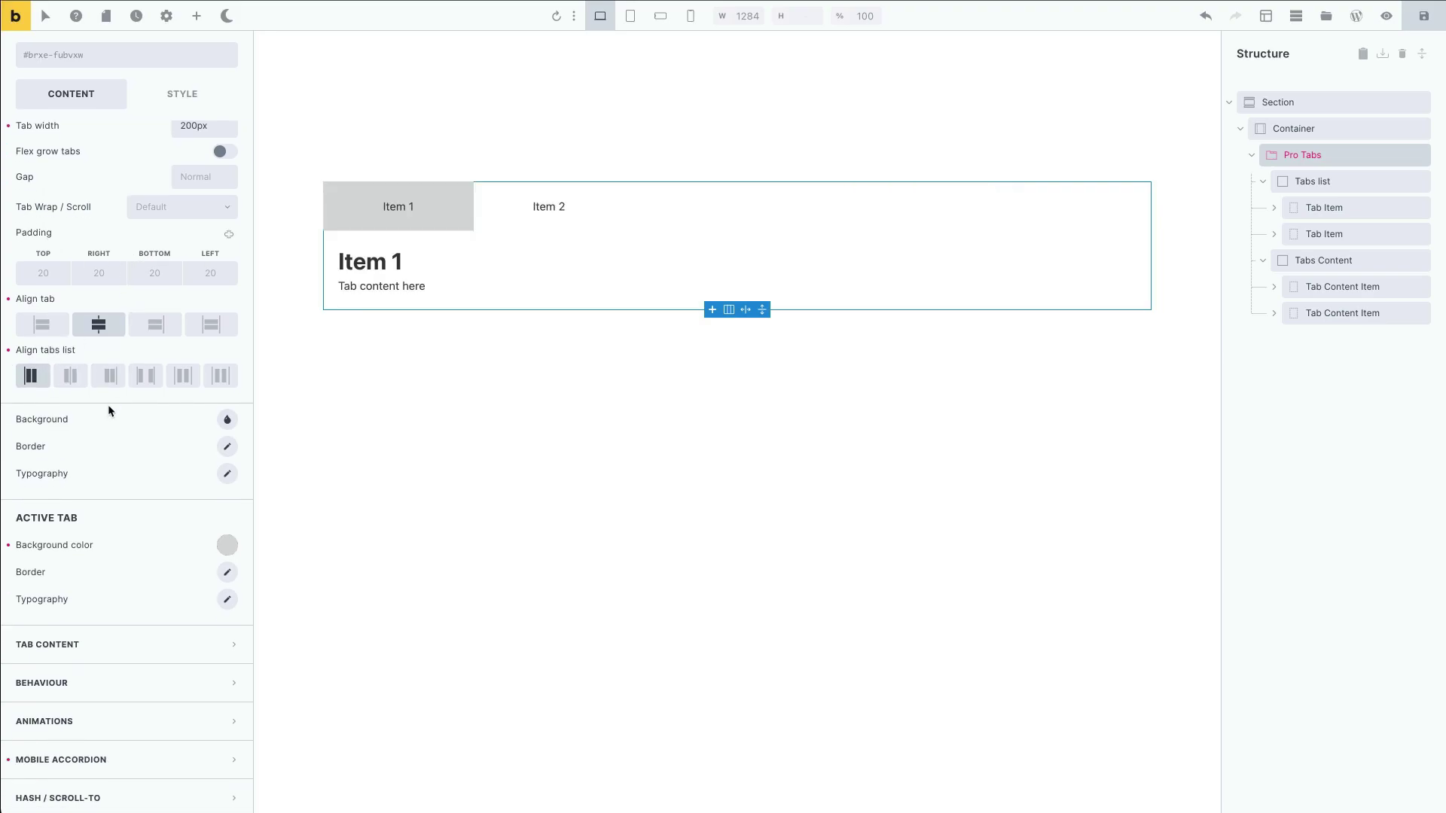
{"action": "left_click", "coordinate": [224, 420]}
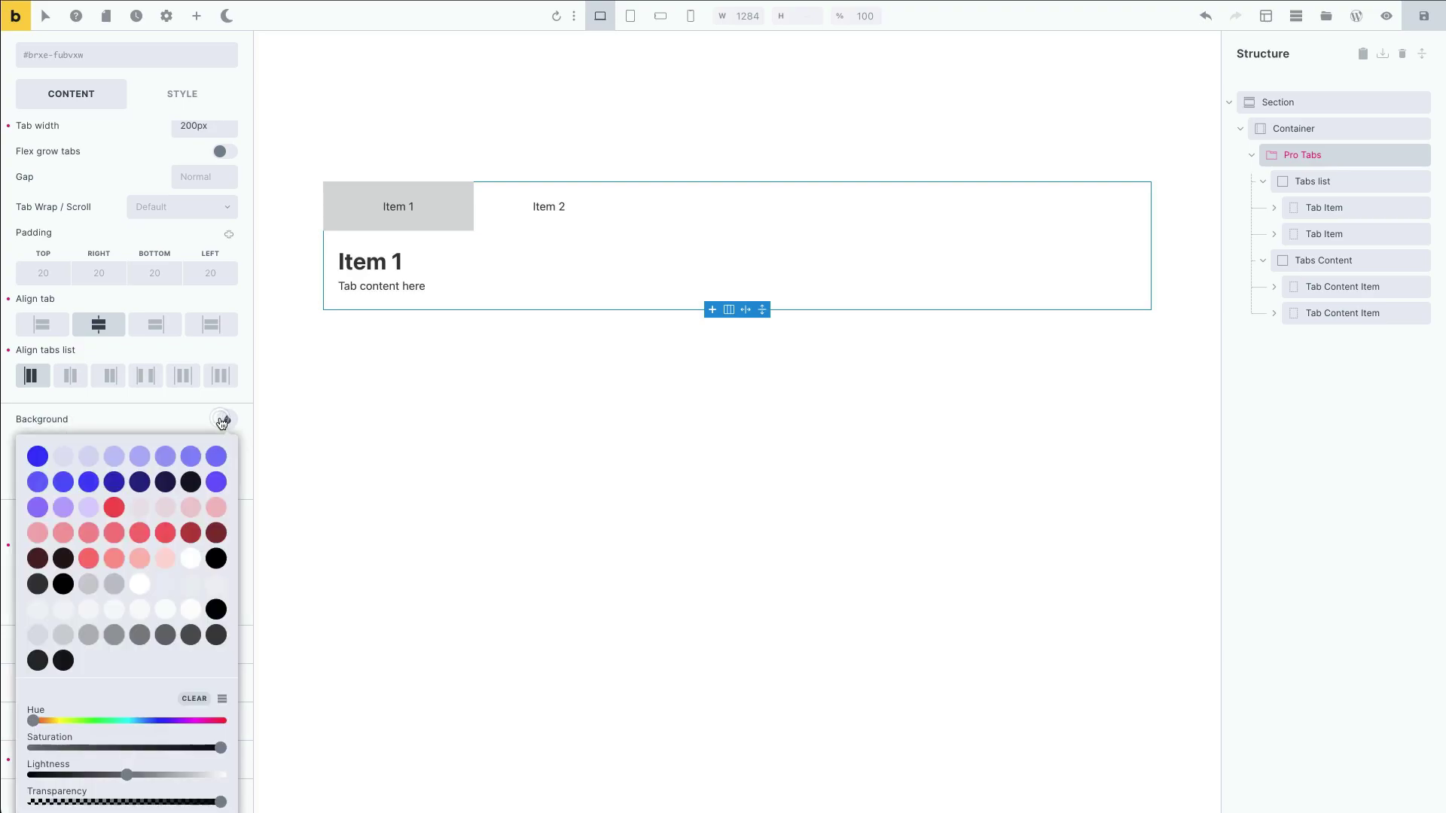
{"action": "left_click", "coordinate": [94, 457]}
{"action": "left_click", "coordinate": [124, 424]}
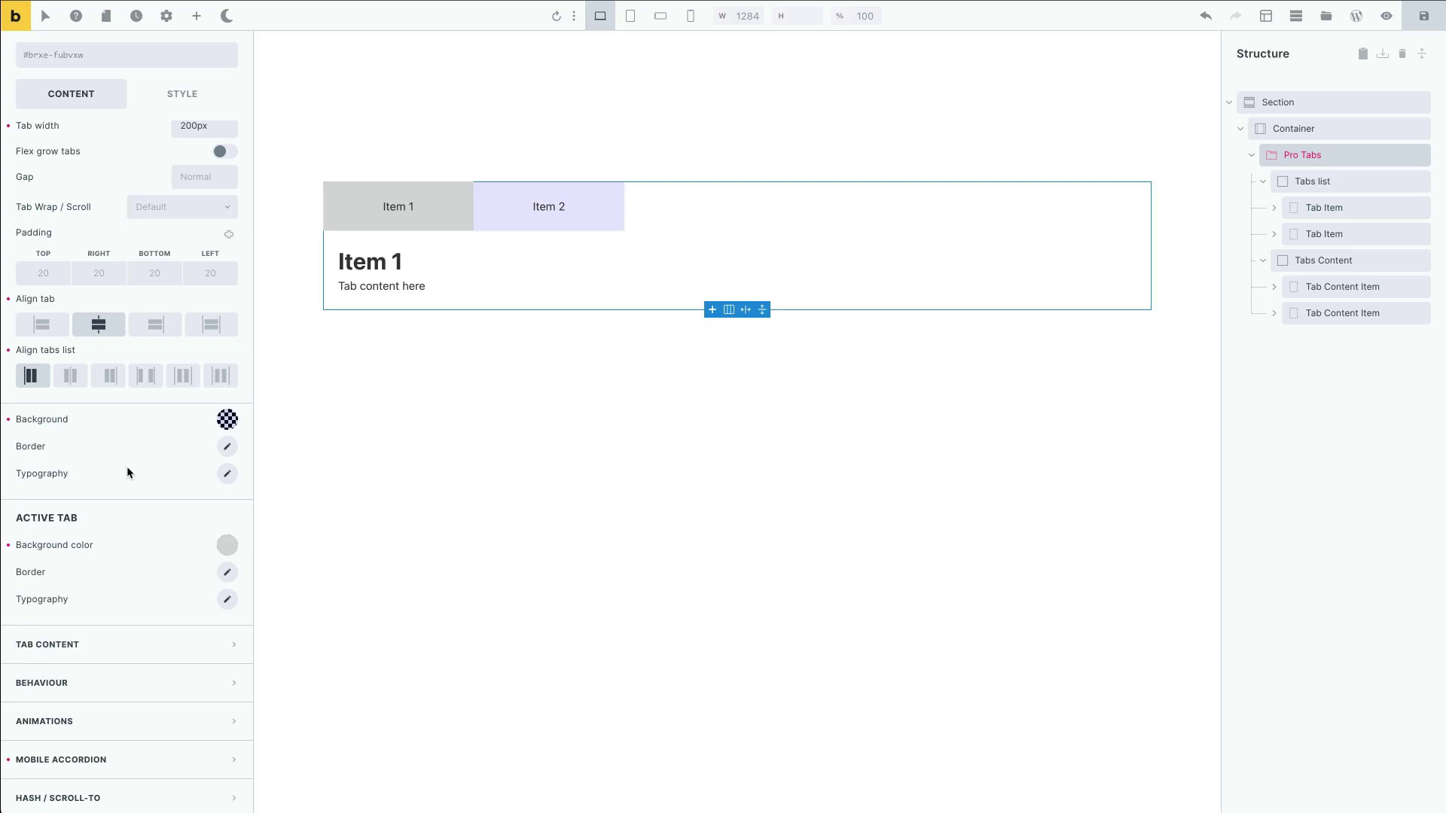
{"action": "left_click", "coordinate": [228, 546]}
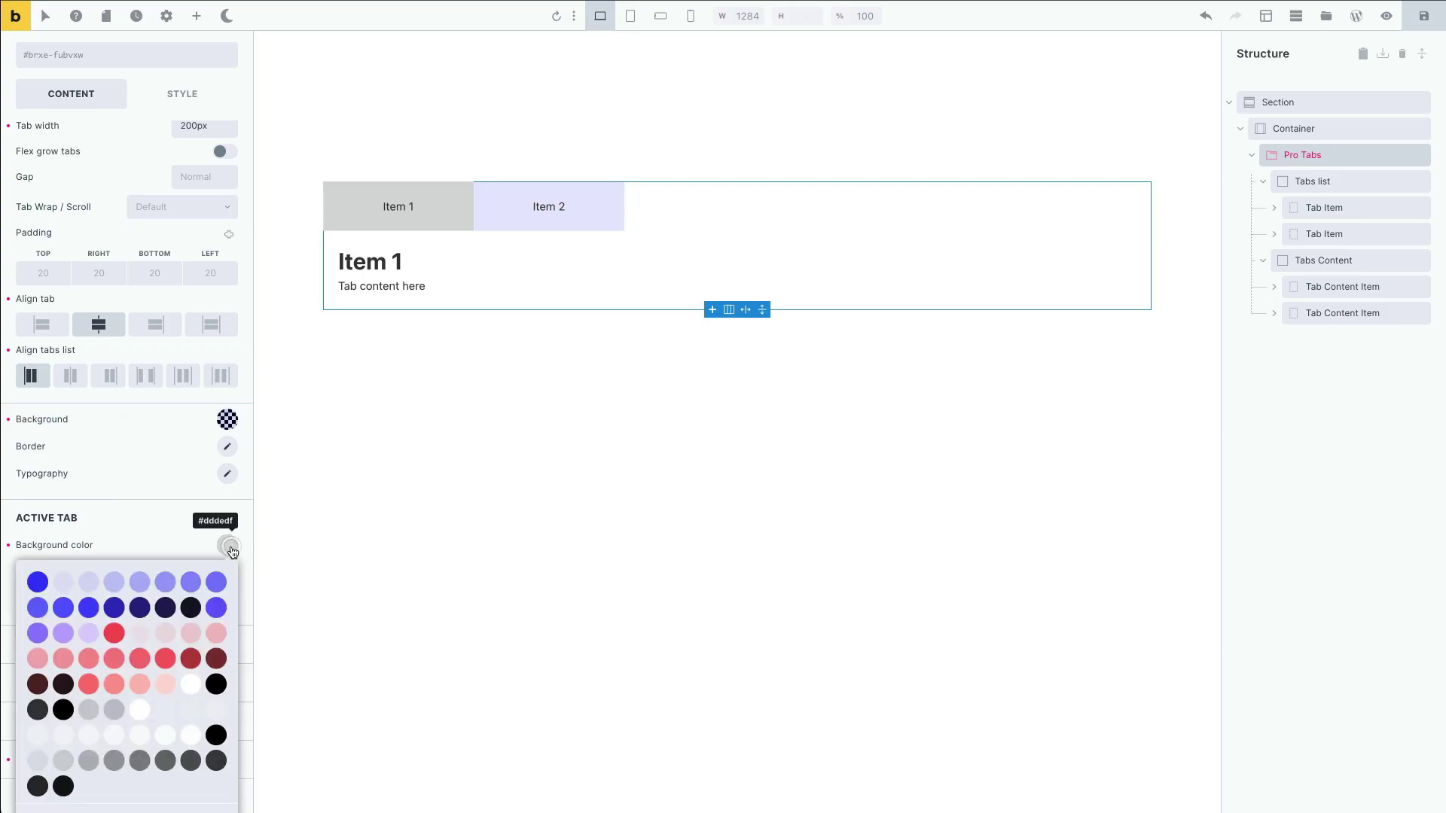
{"action": "left_click", "coordinate": [141, 584]}
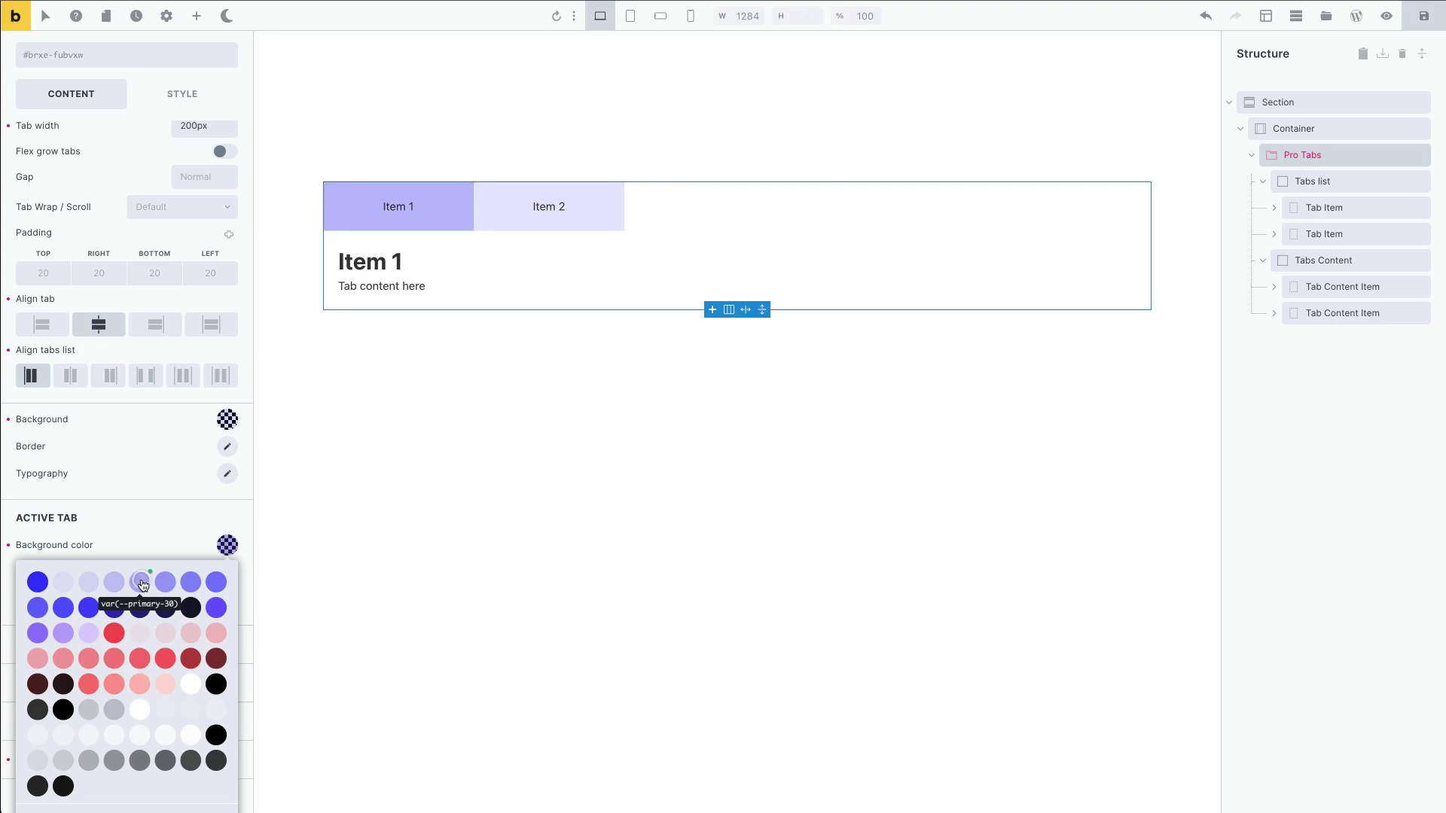
{"action": "left_click", "coordinate": [158, 529]}
{"action": "scroll", "coordinate": [159, 535], "scroll_direction": "up", "scroll_amount": 2}
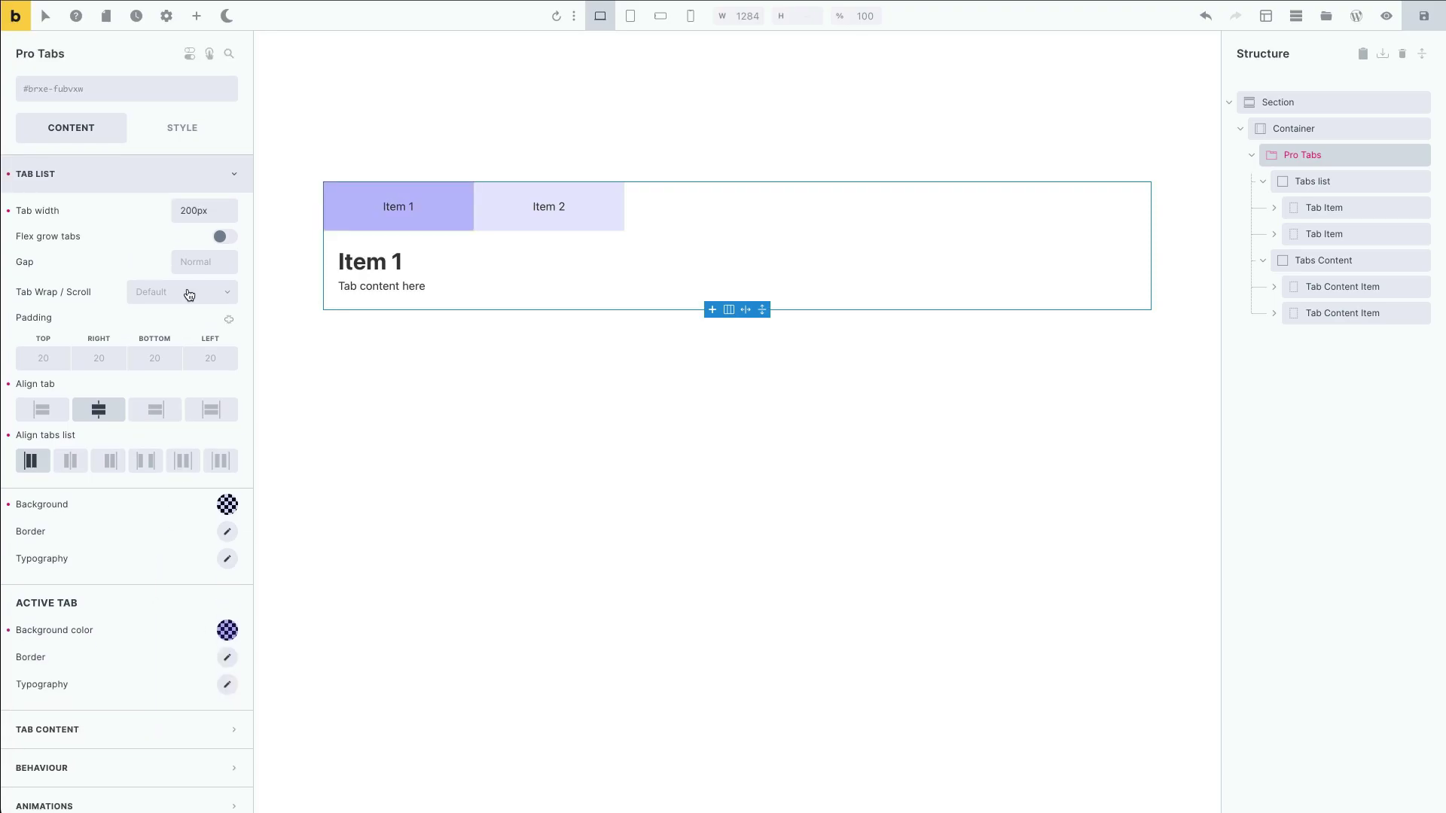
{"action": "left_click", "coordinate": [183, 187]}
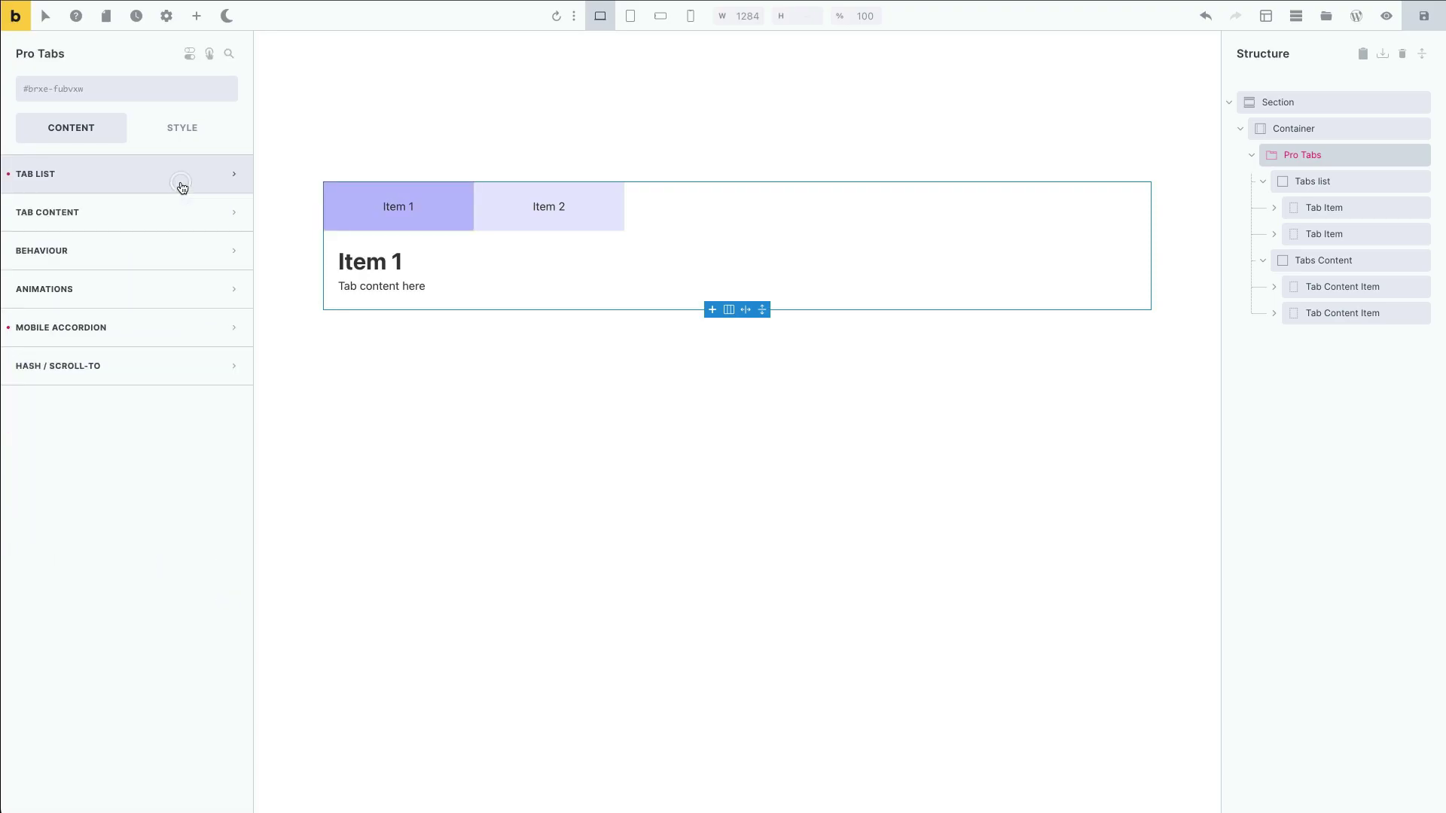
Set the tab content padding to var(--space-l) on all four sides.
{"action": "left_click", "coordinate": [98, 217]}
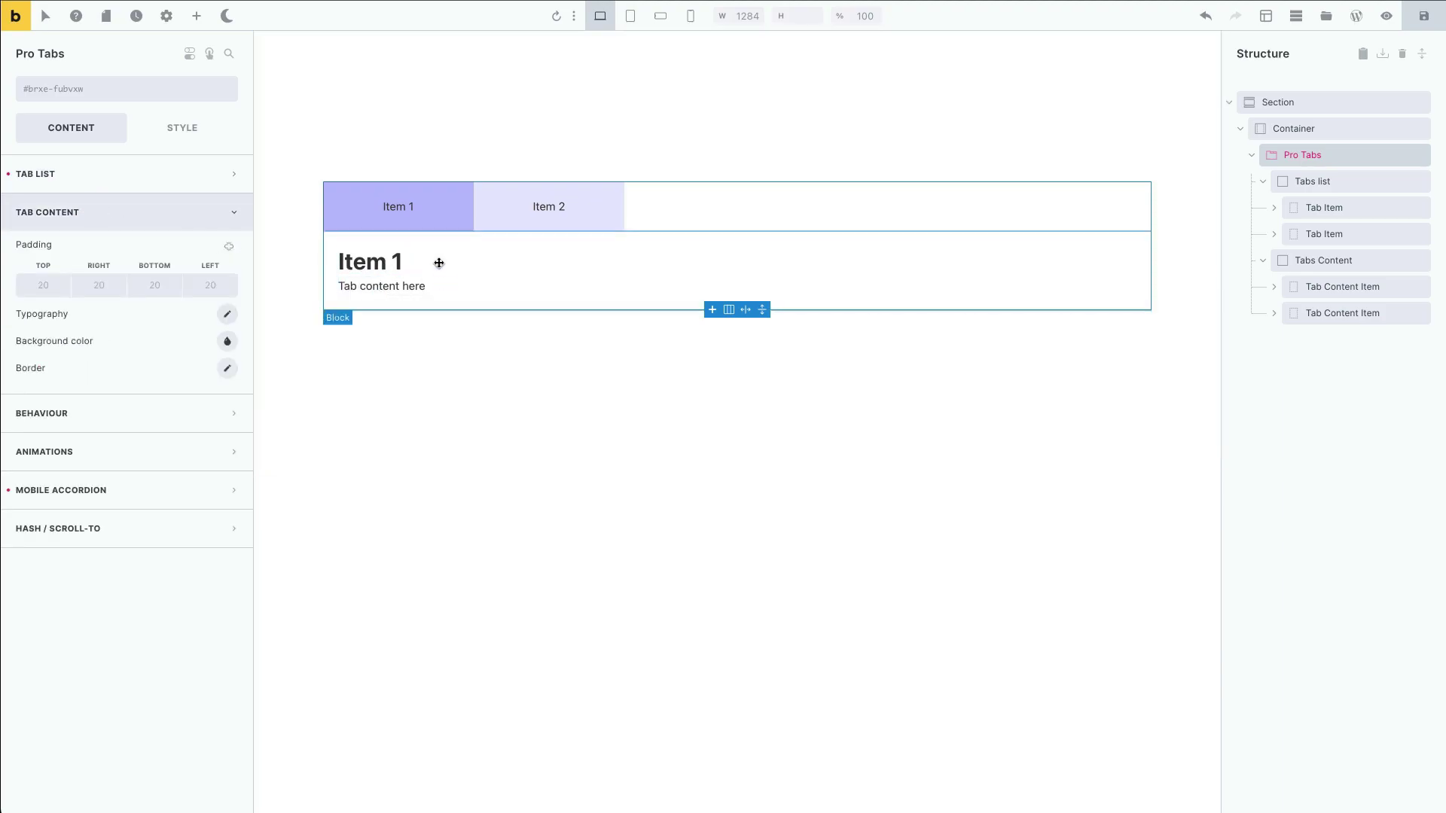
{"action": "left_click", "coordinate": [53, 283]}
{"action": "type", "text": "--space-2xs)"}
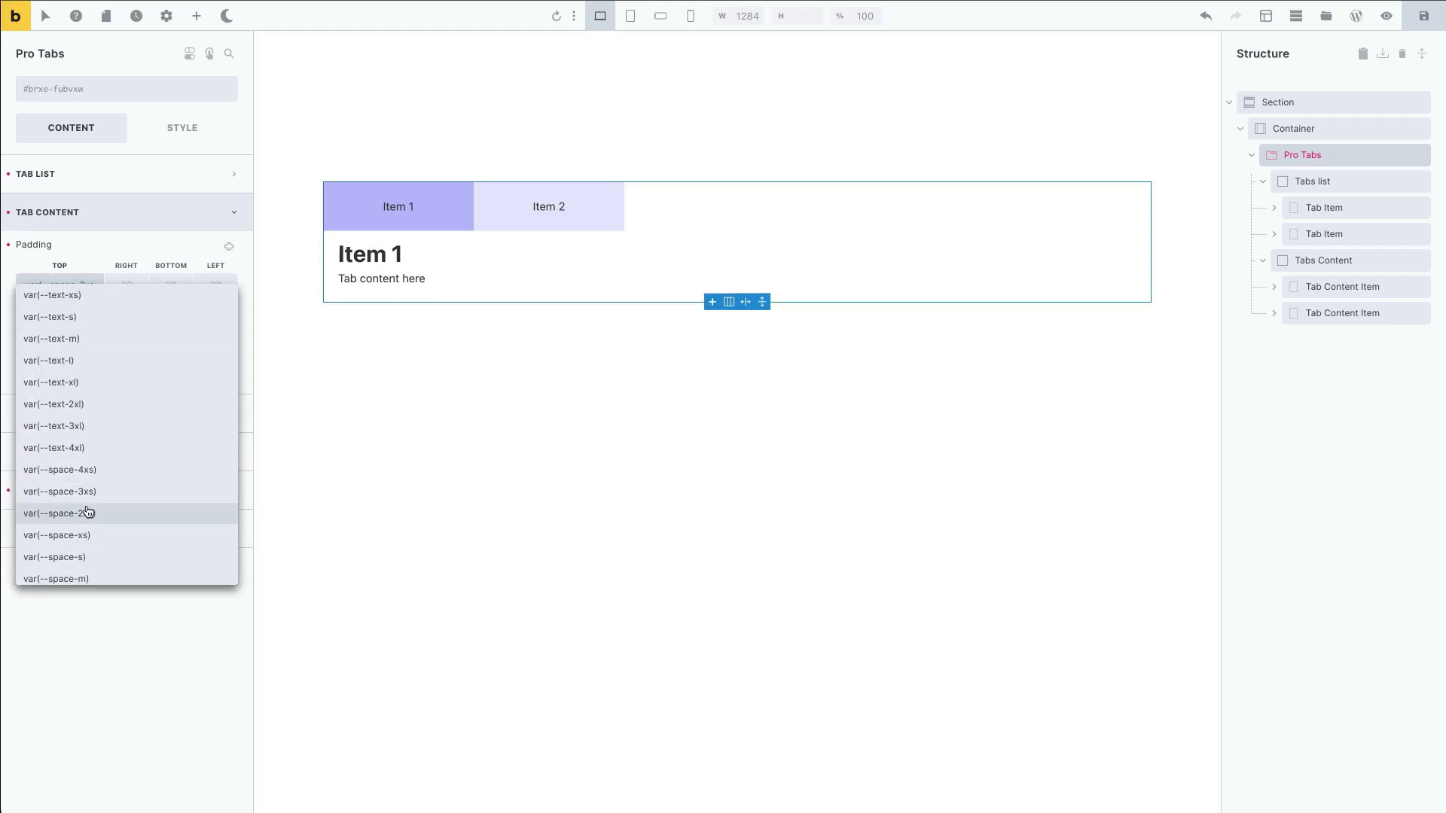
{"action": "scroll", "coordinate": [88, 516], "scroll_direction": "down", "scroll_amount": 2}
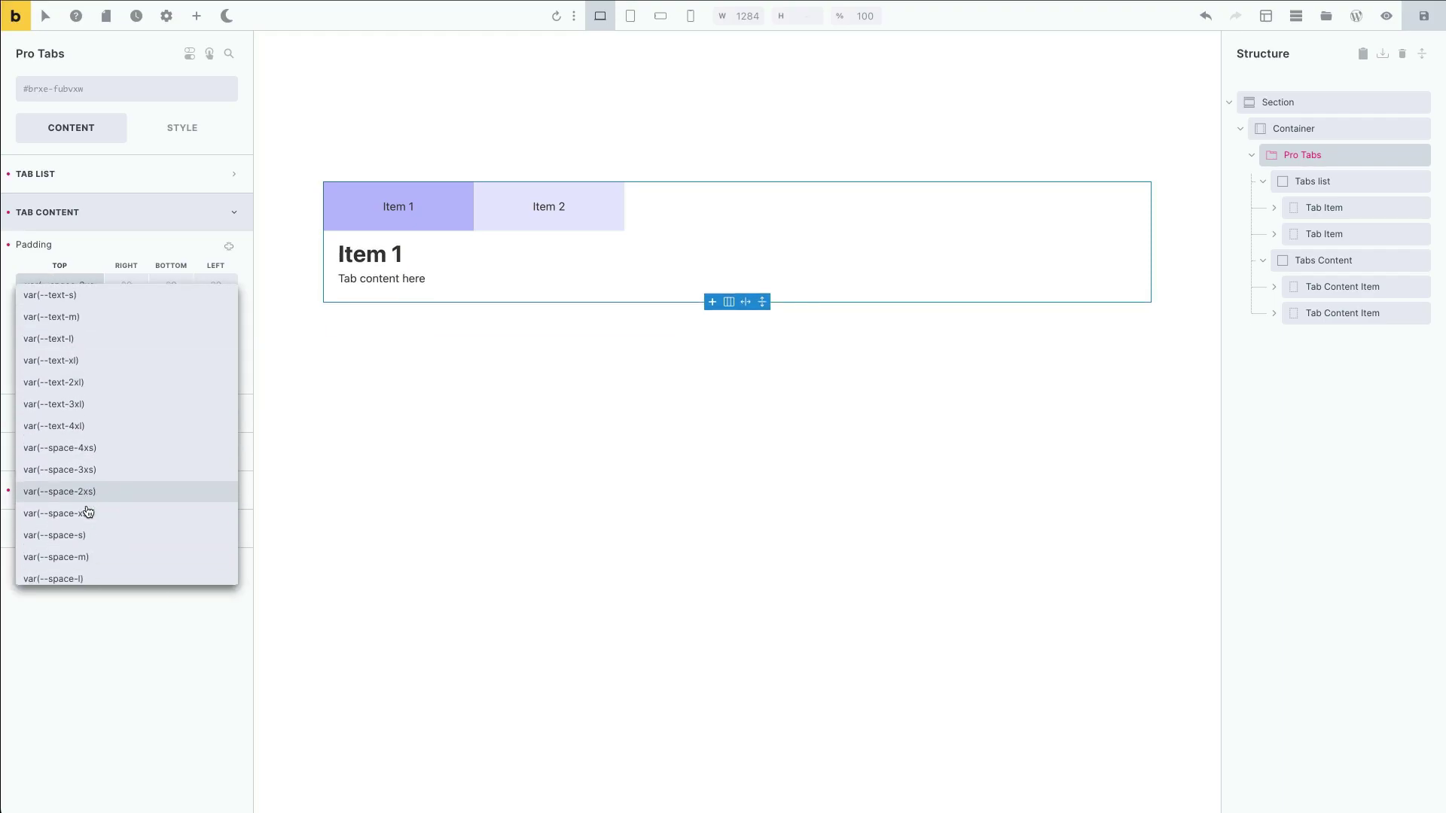
{"action": "left_click", "coordinate": [88, 544]}
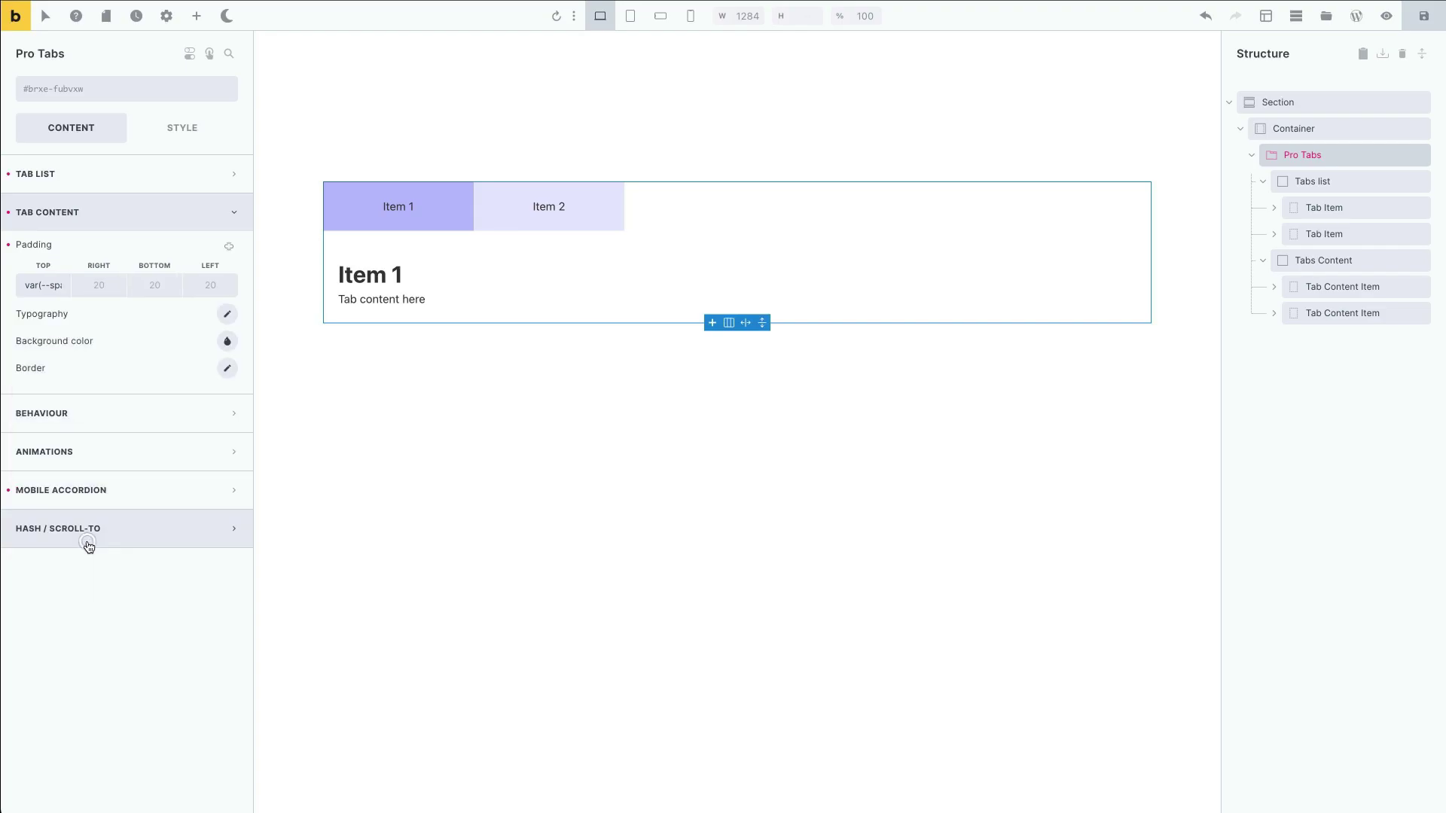
{"action": "left_click", "coordinate": [231, 248]}
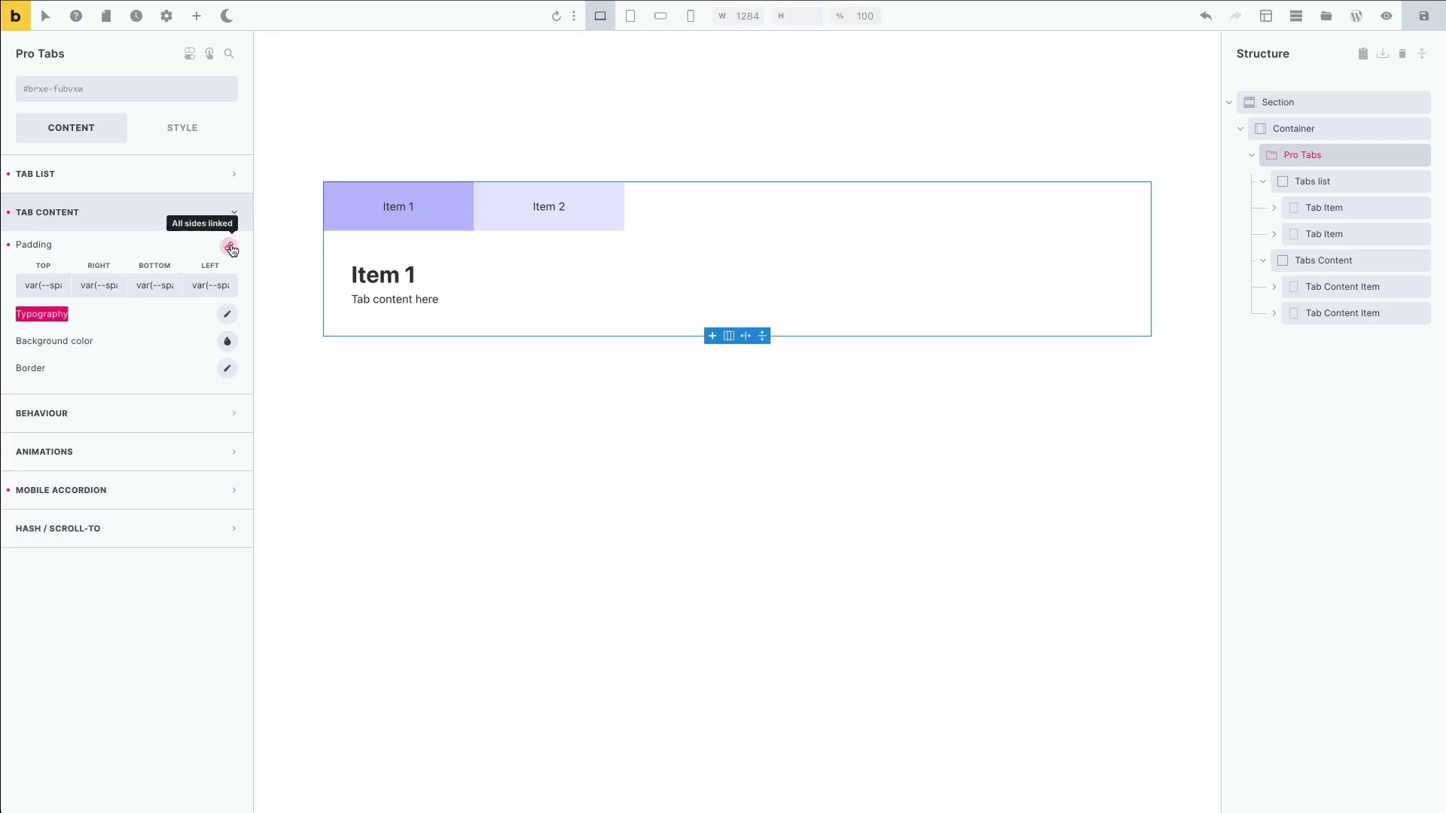
Give the tab content a var(--primary-20) background colour.
{"action": "left_click", "coordinate": [227, 342]}
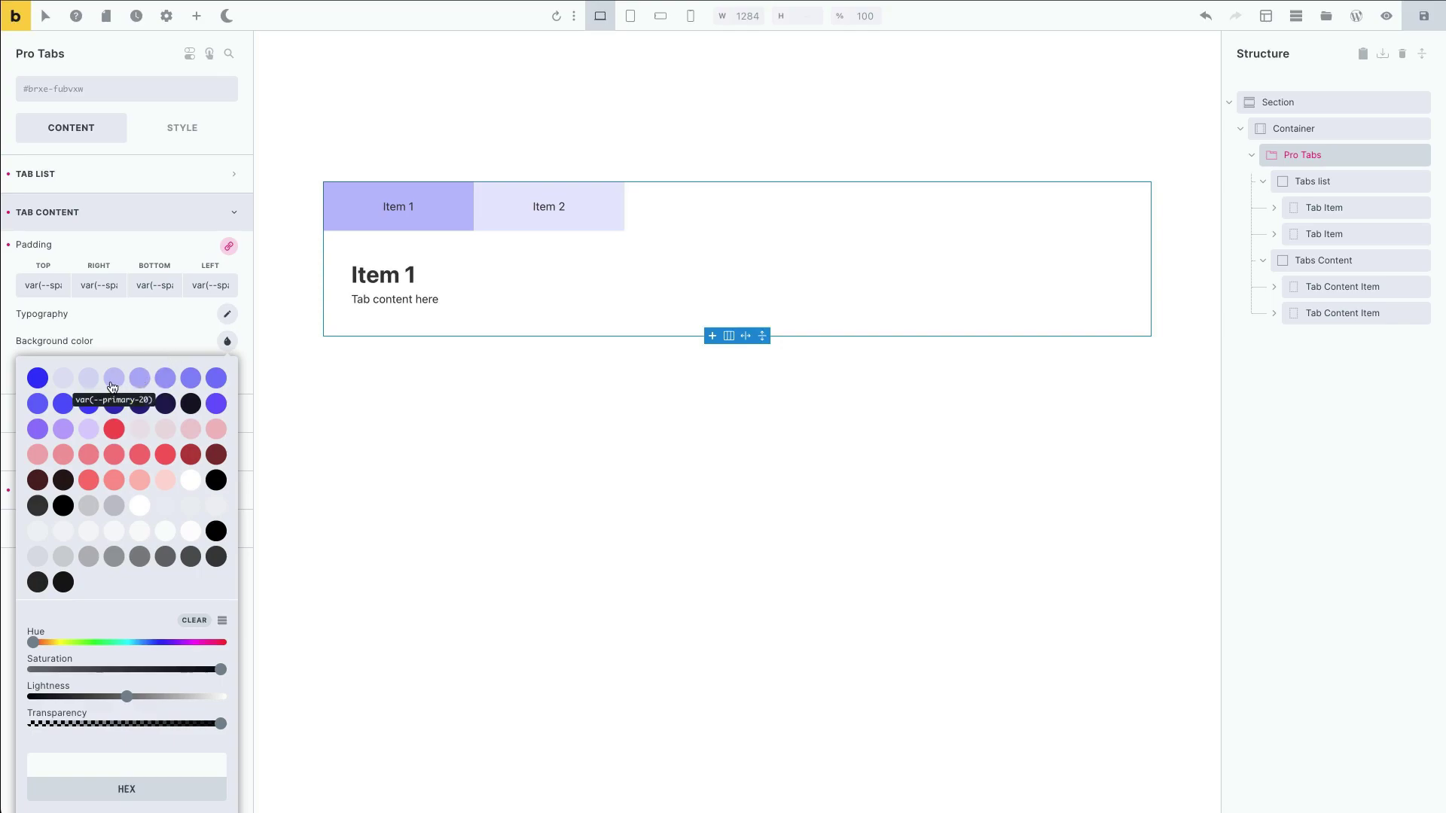
{"action": "left_click", "coordinate": [112, 383]}
{"action": "left_click", "coordinate": [89, 383]}
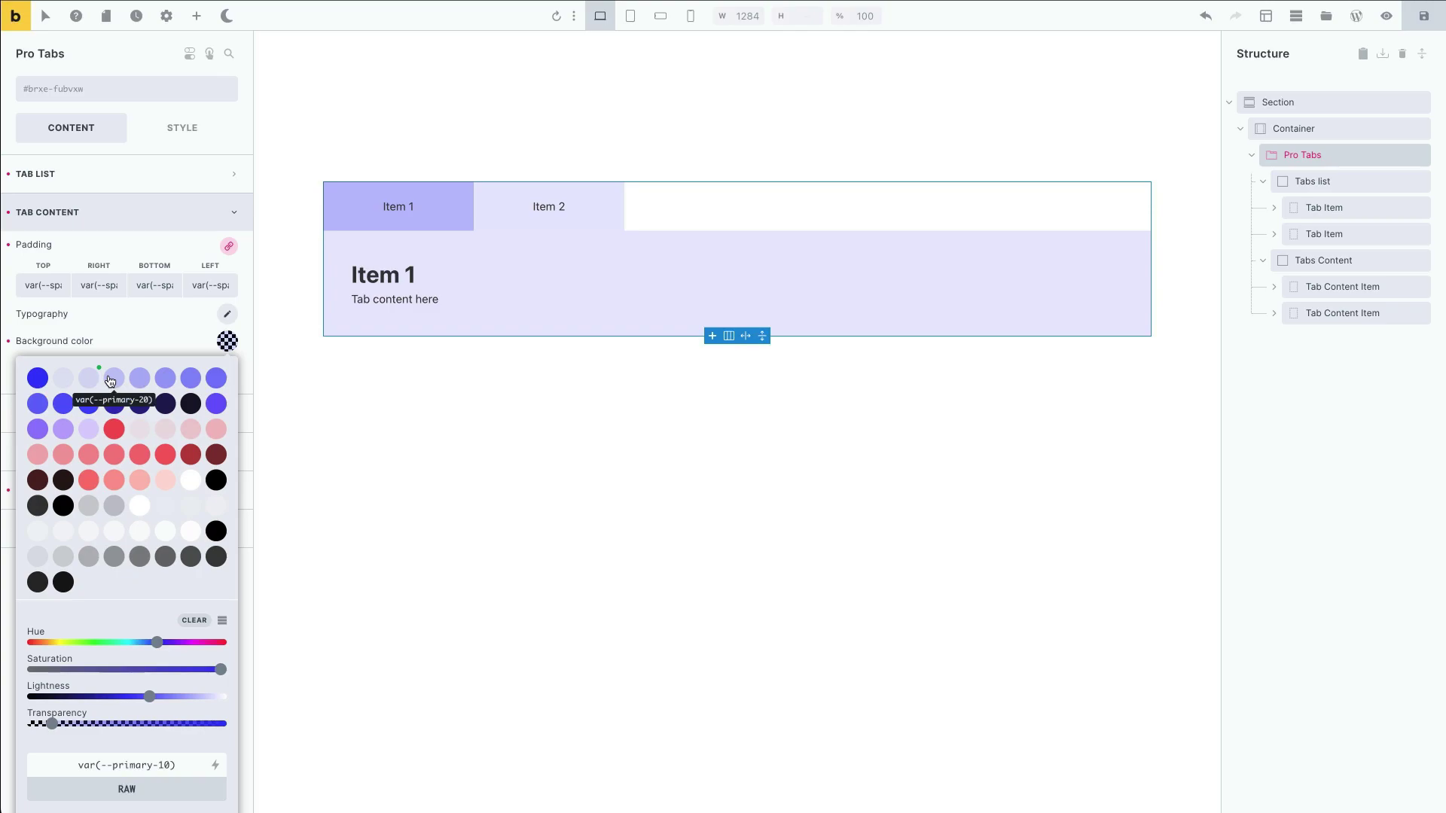
{"action": "left_click", "coordinate": [111, 379]}
{"action": "left_click", "coordinate": [131, 339]}
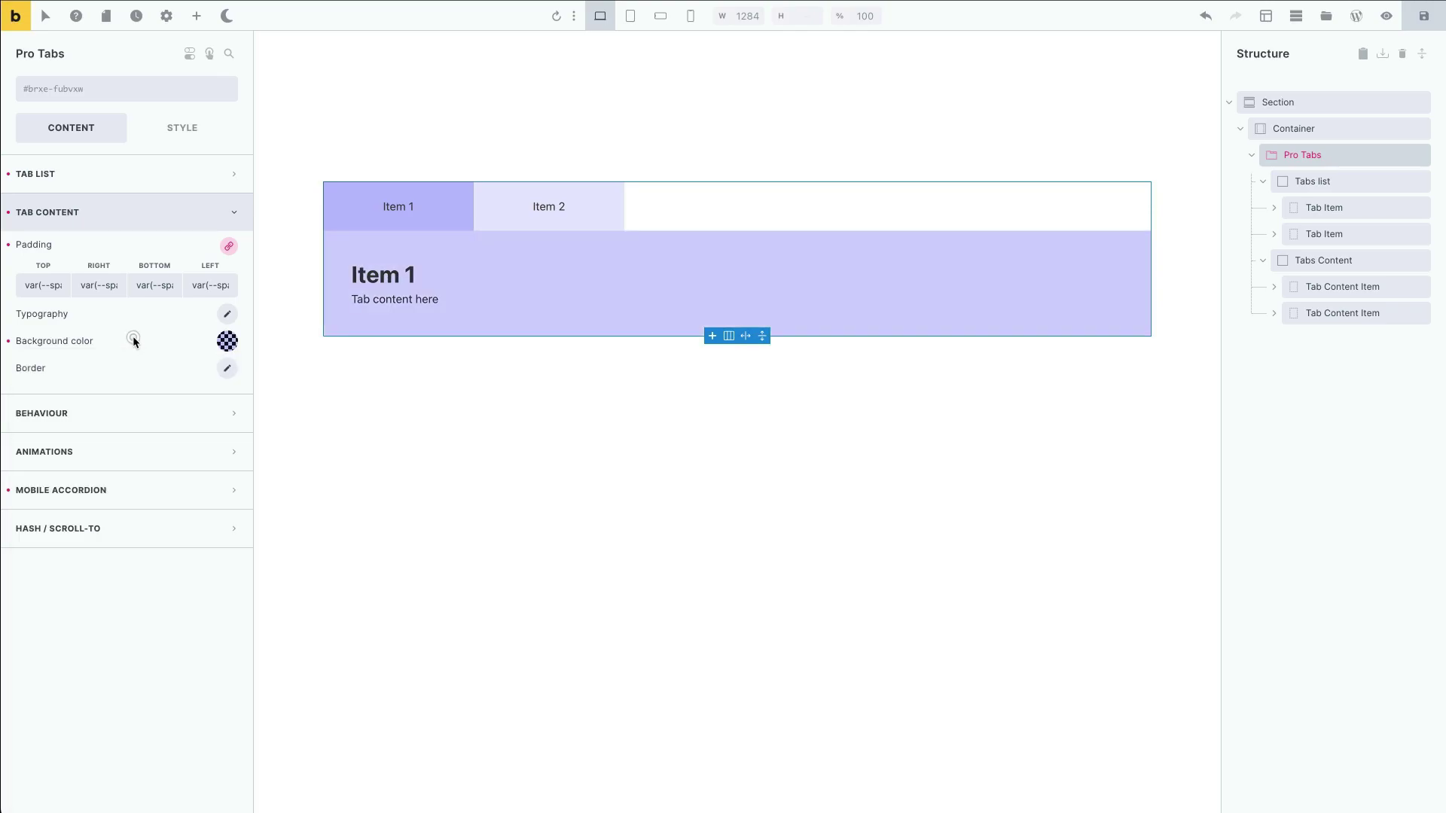
Preview at mobile landscape width and test opening the Item 1 and Item 2 accordion items.
{"action": "left_click", "coordinate": [177, 214]}
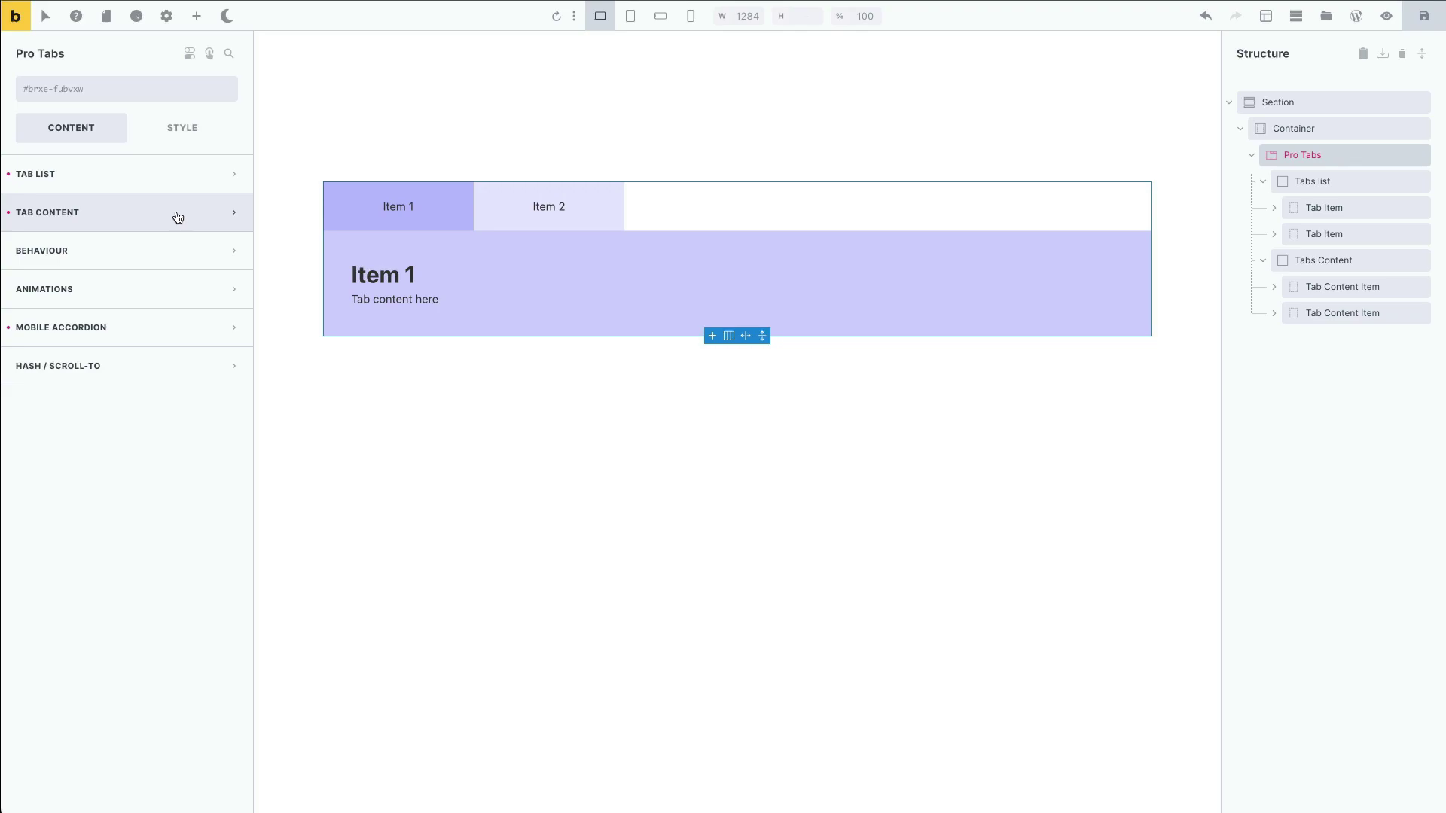
{"action": "left_click", "coordinate": [630, 16]}
{"action": "left_click", "coordinate": [661, 16]}
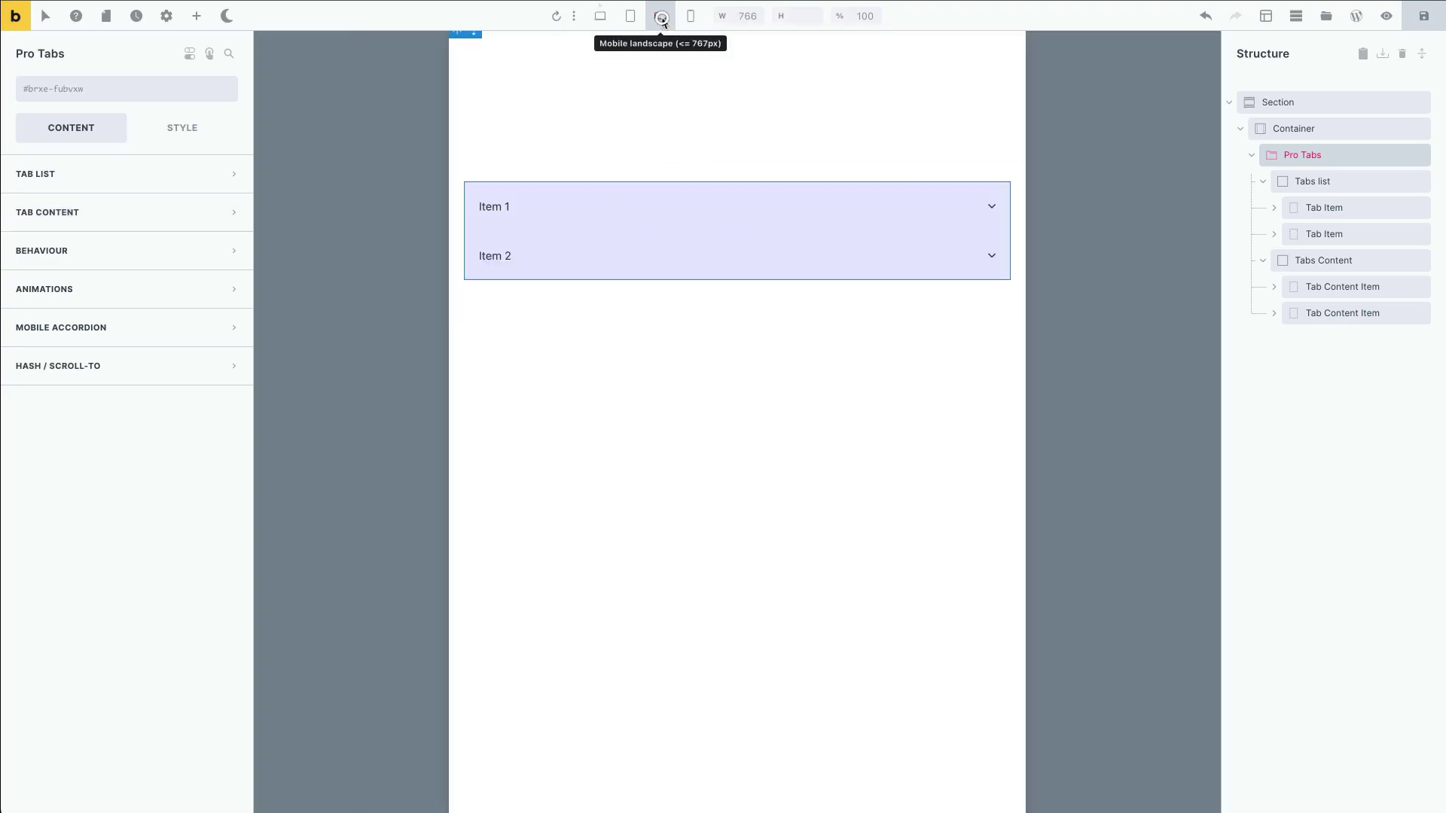
{"action": "left_click", "coordinate": [693, 219]}
{"action": "left_click", "coordinate": [685, 341]}
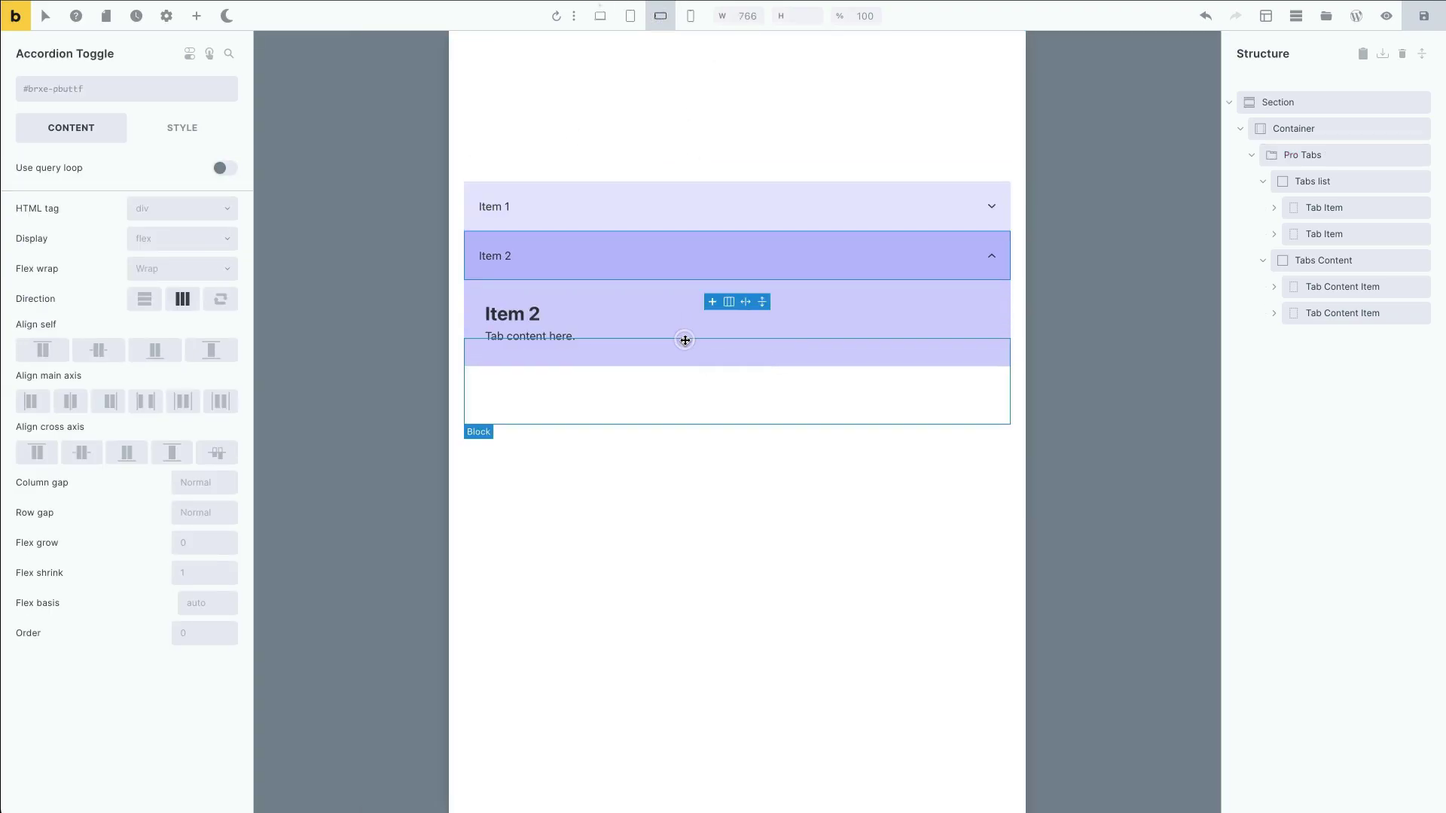
{"action": "left_click", "coordinate": [730, 220]}
{"action": "left_click", "coordinate": [755, 323]}
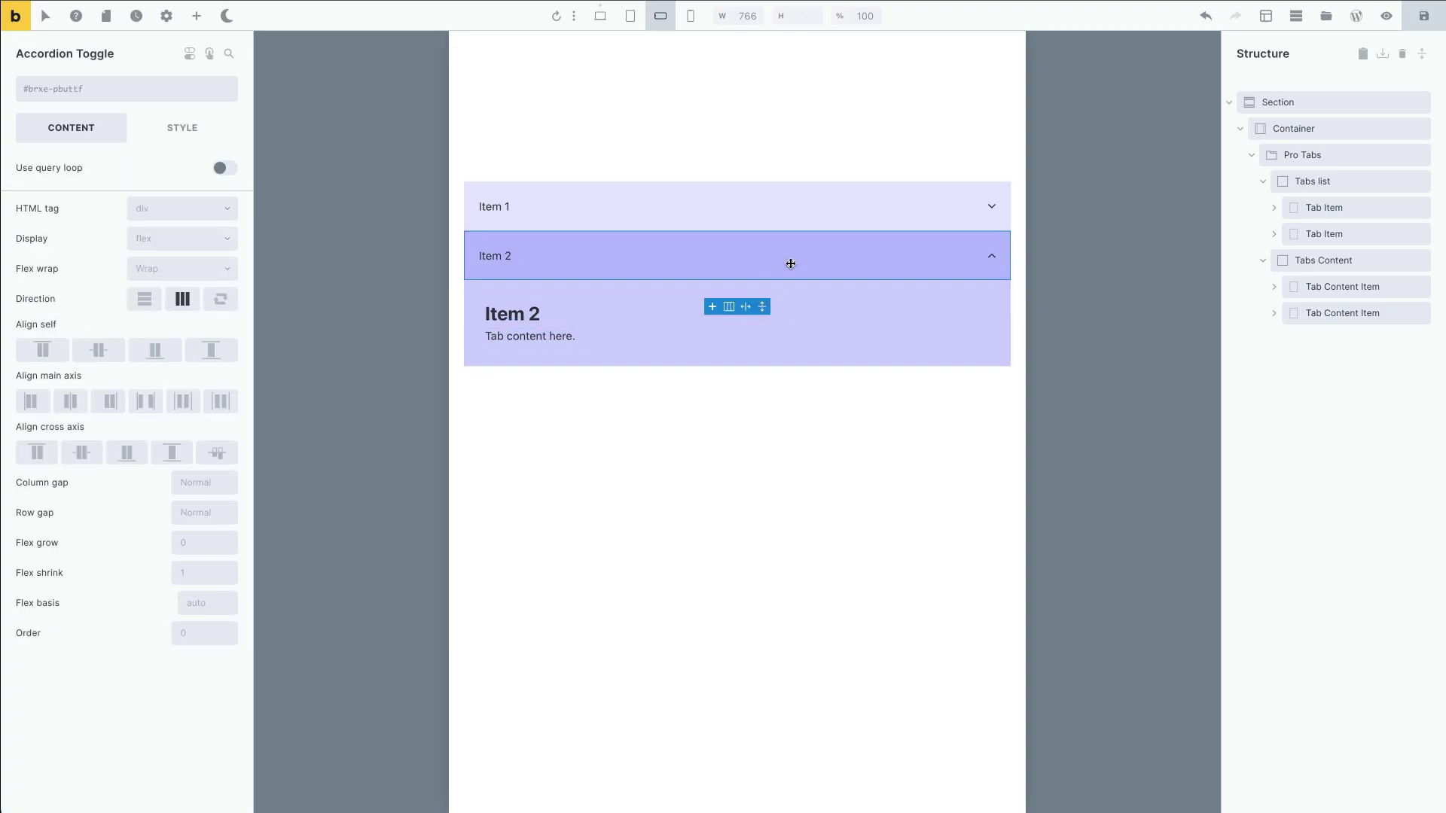
{"action": "left_click", "coordinate": [800, 219]}
Switch the canvas back to desktop width and select Pro Tabs in Structure.
{"action": "left_click", "coordinate": [631, 16]}
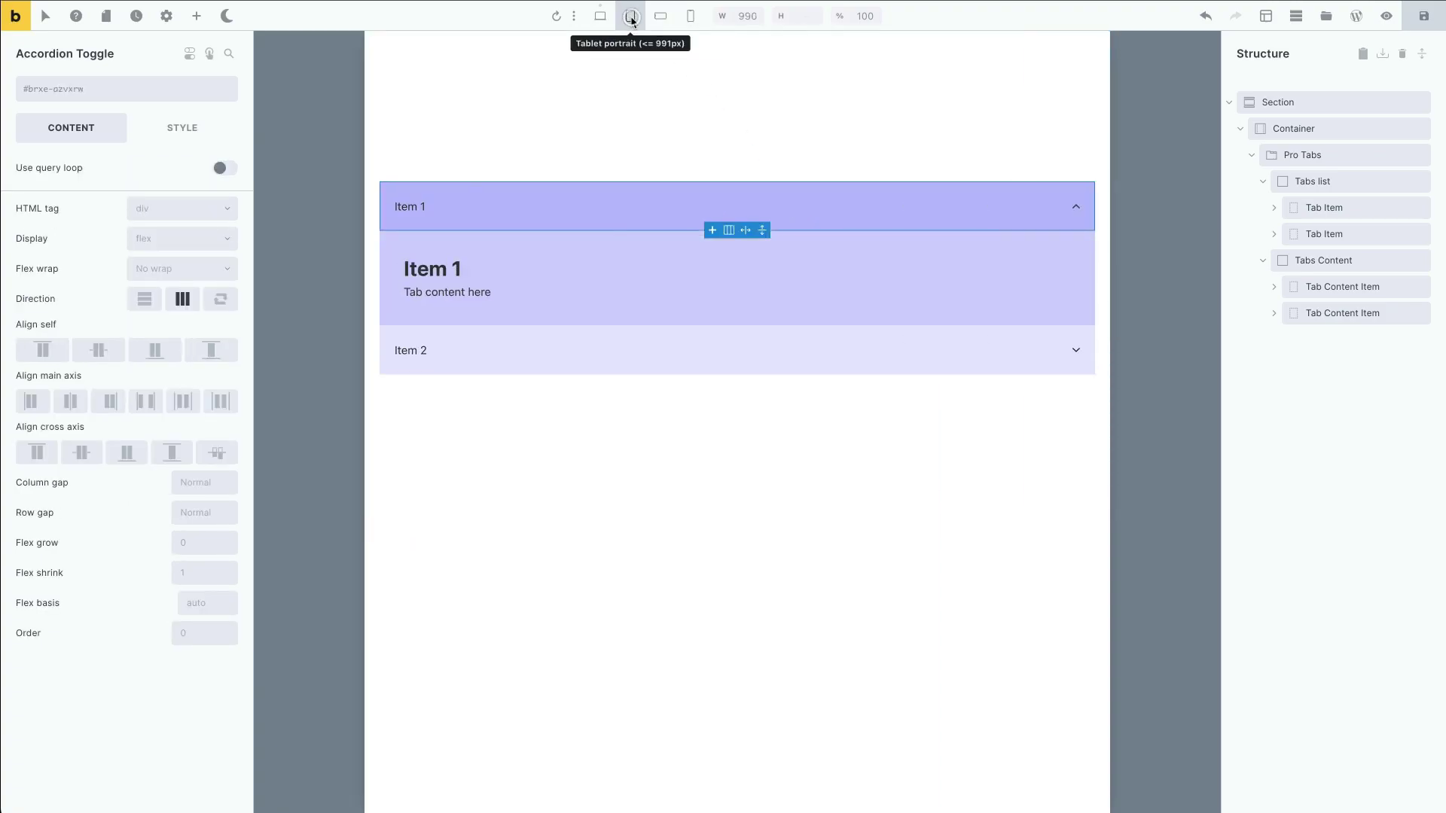
{"action": "left_click", "coordinate": [601, 16]}
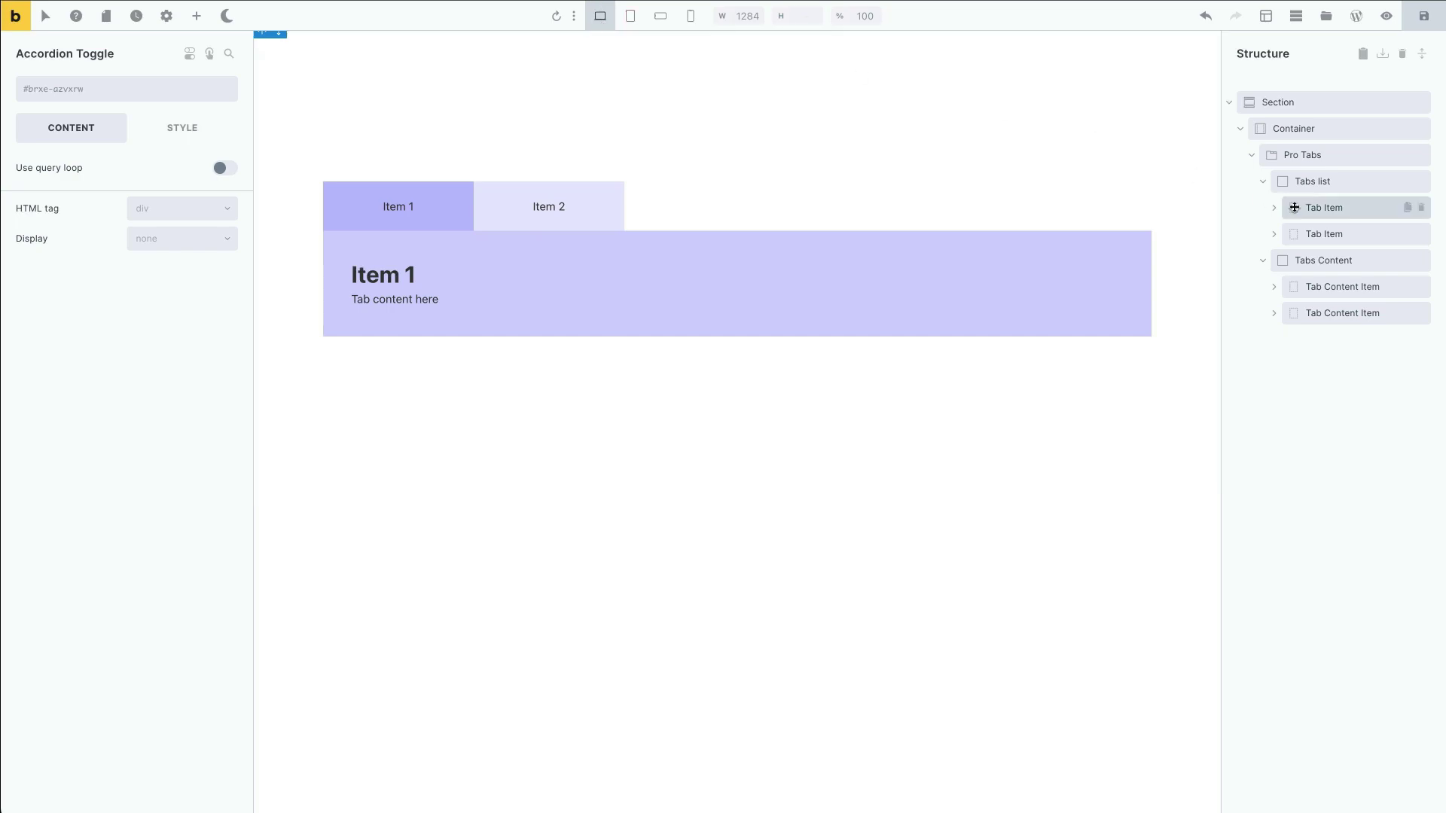
{"action": "left_click", "coordinate": [1301, 155]}
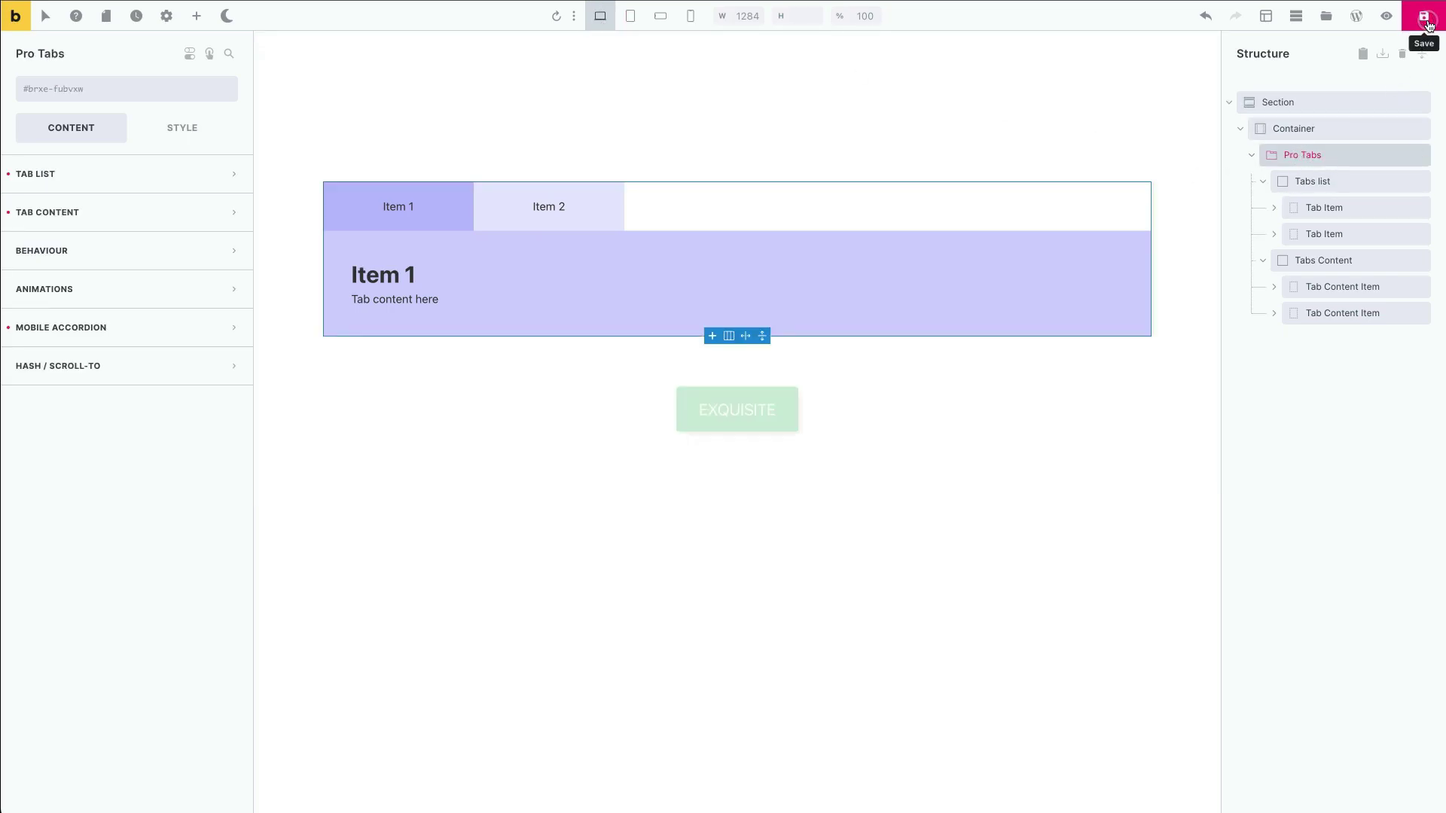
Open the page on the live front end and switch between the Item 1 and Item 2 tabs.
{"action": "left_click", "coordinate": [1388, 17]}
{"action": "left_click", "coordinate": [1350, 18]}
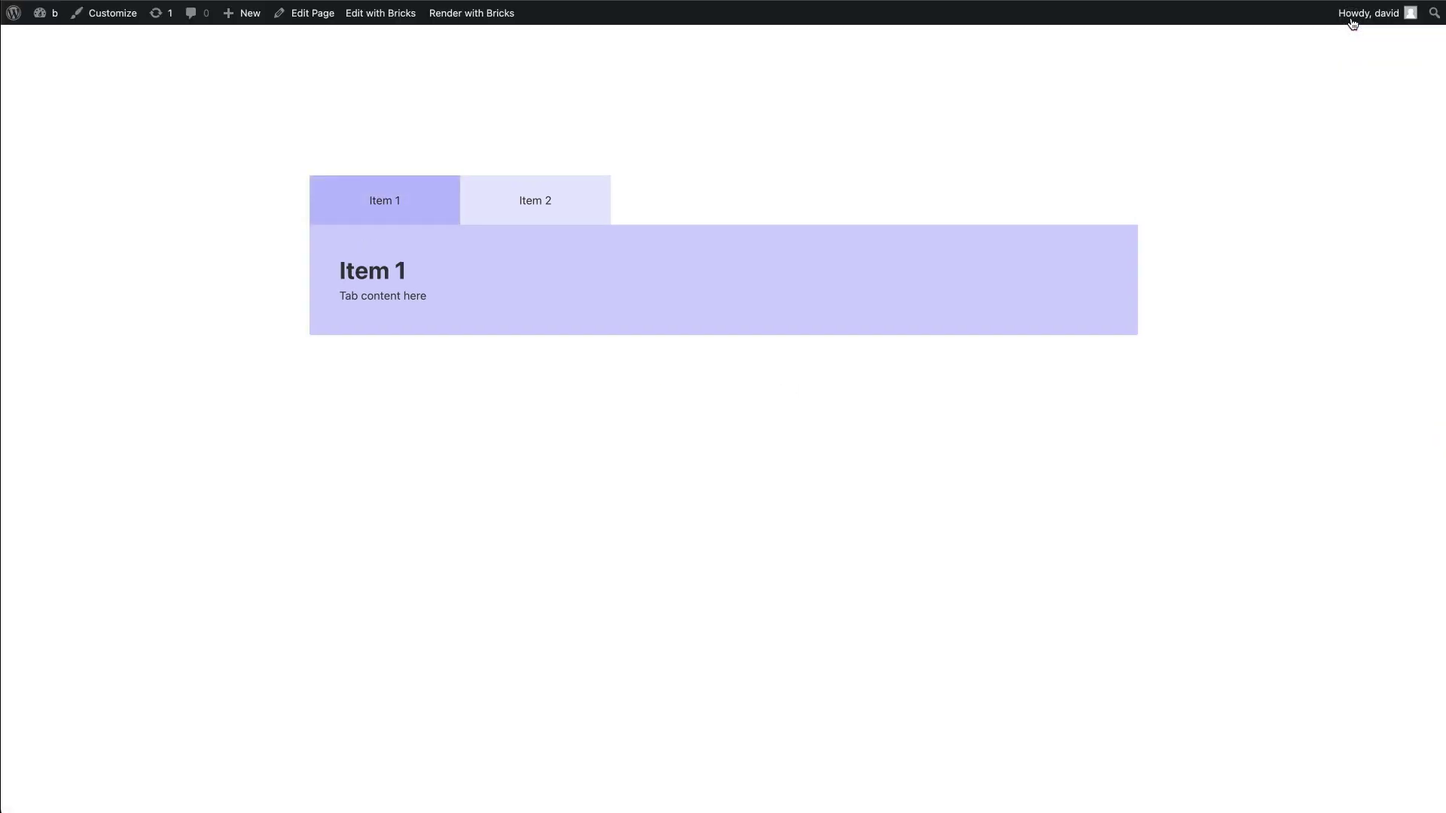
{"action": "left_click", "coordinate": [576, 201]}
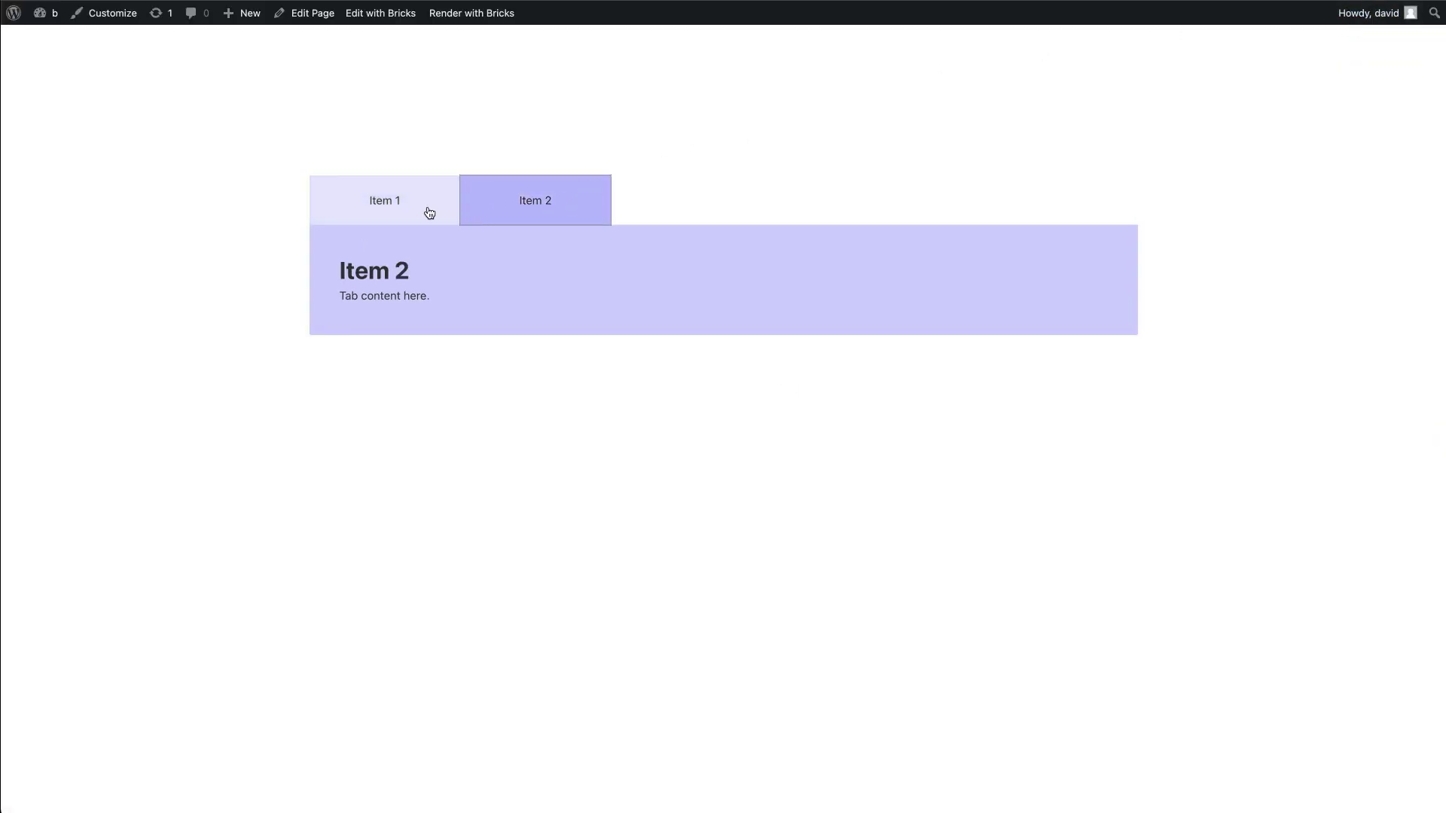
{"action": "left_click", "coordinate": [426, 211]}
{"action": "left_click", "coordinate": [536, 211]}
Narrow the browser window and test expanding and collapsing the accordion items.
{"action": "left_click_drag", "start_coordinate": [1443, 233], "coordinate": [448, 167]}
{"action": "left_click", "coordinate": [332, 258]}
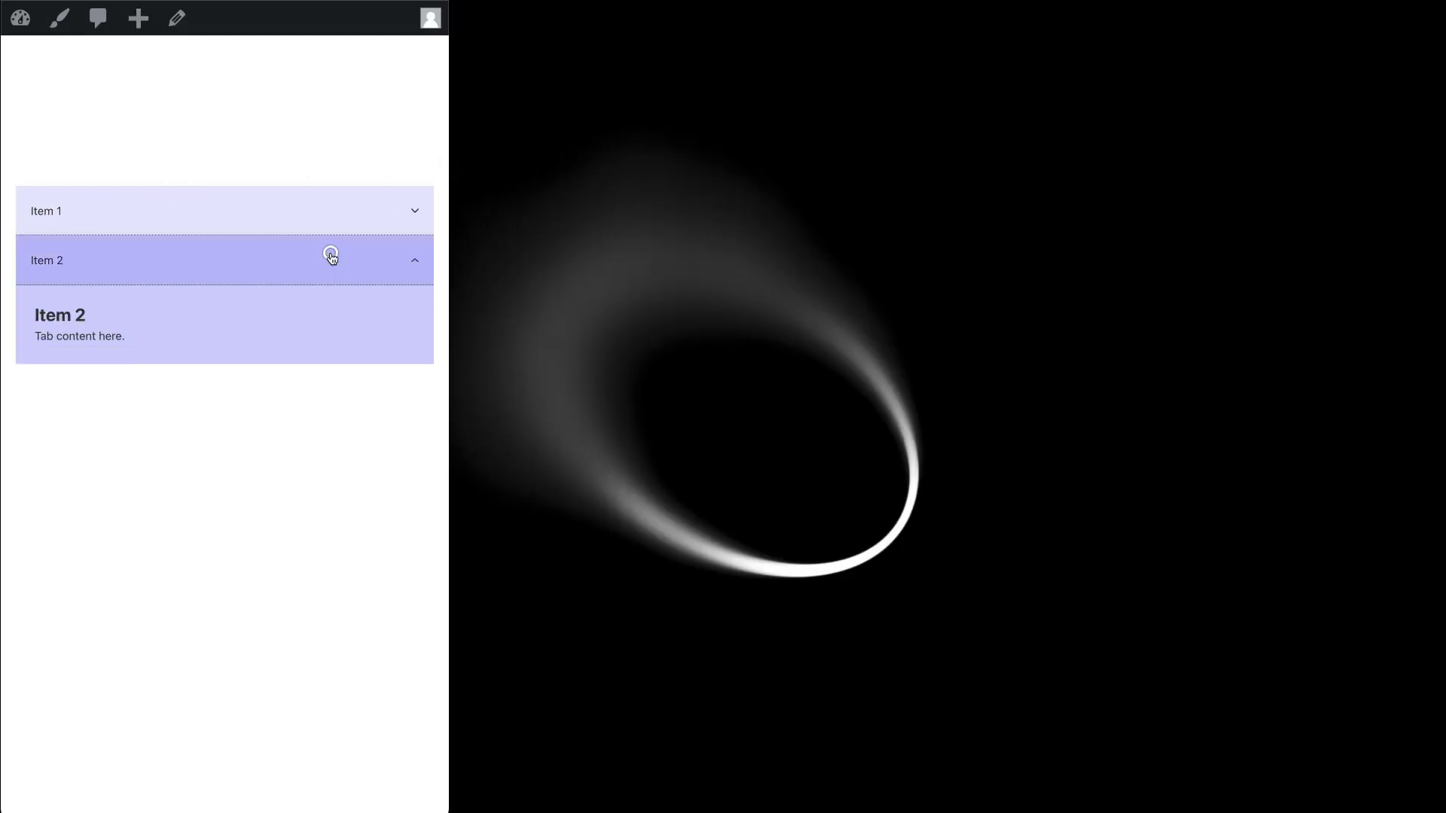
{"action": "left_click", "coordinate": [344, 228]}
{"action": "left_click", "coordinate": [327, 340]}
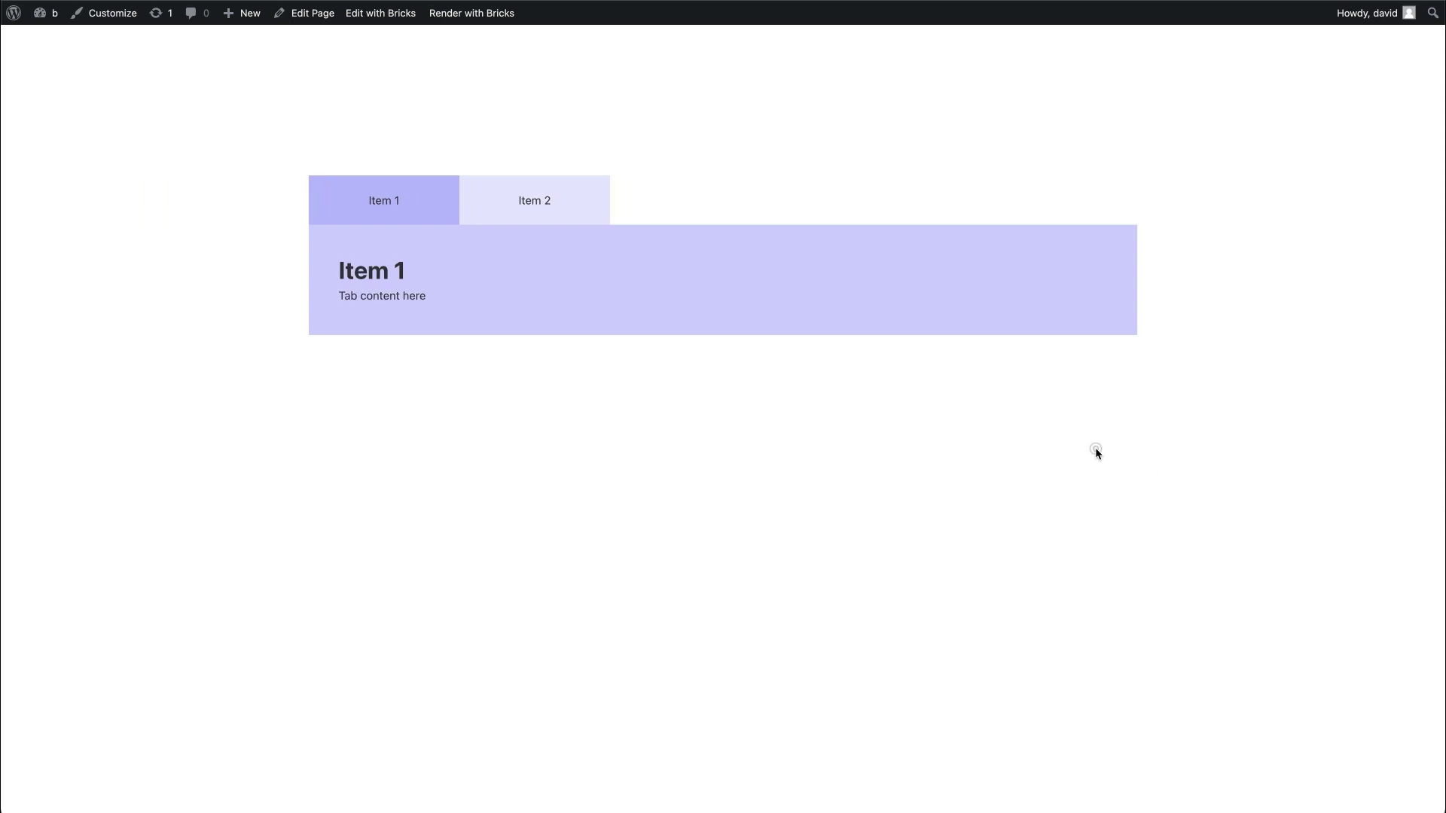
Reopen the page in Bricks and select Pro Tabs through the Section and Container.
{"action": "left_click", "coordinate": [386, 13]}
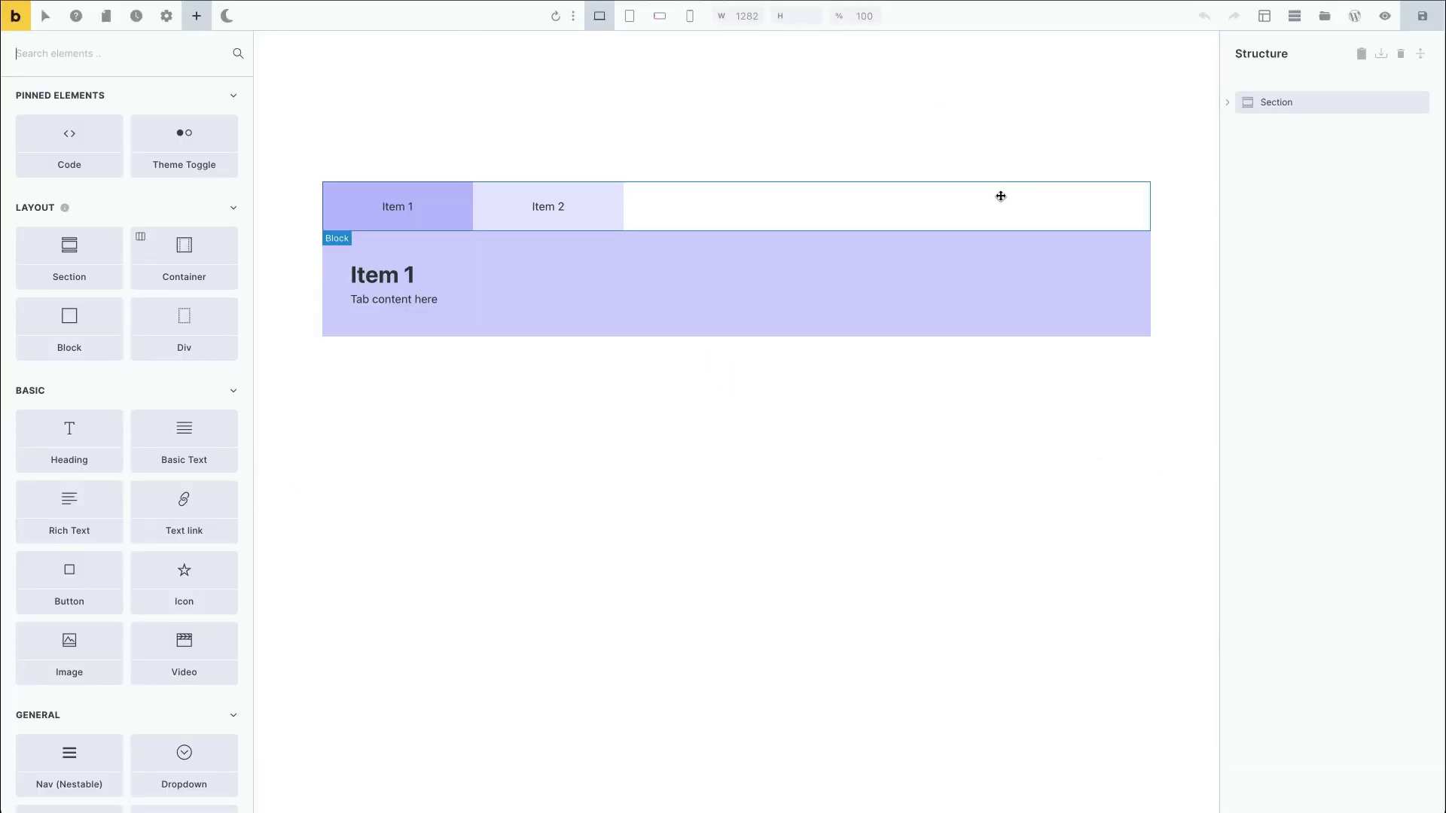
{"action": "left_click", "coordinate": [1002, 197]}
{"action": "left_click", "coordinate": [1243, 110]}
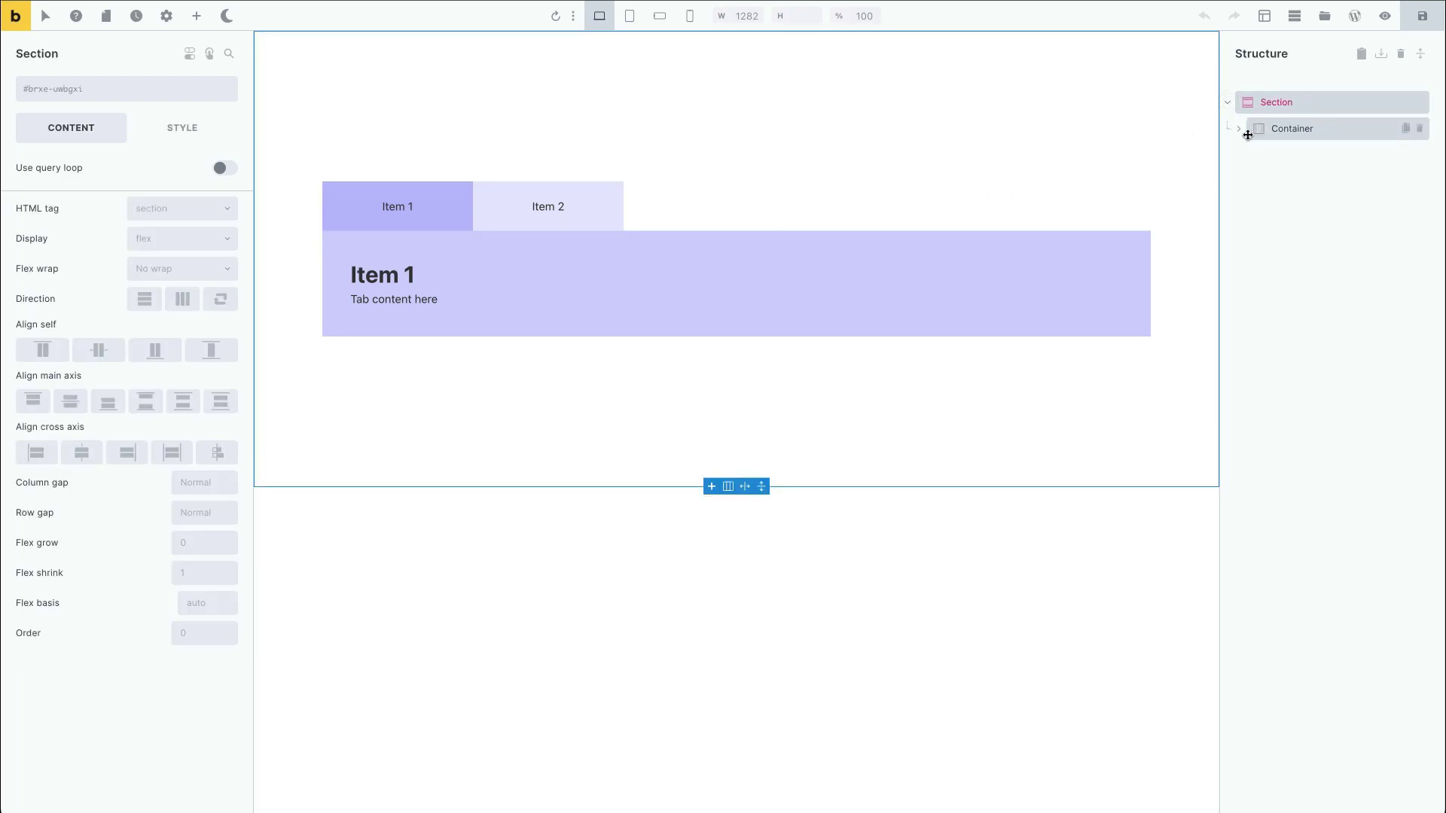
{"action": "left_click", "coordinate": [1246, 132]}
{"action": "left_click", "coordinate": [1266, 148]}
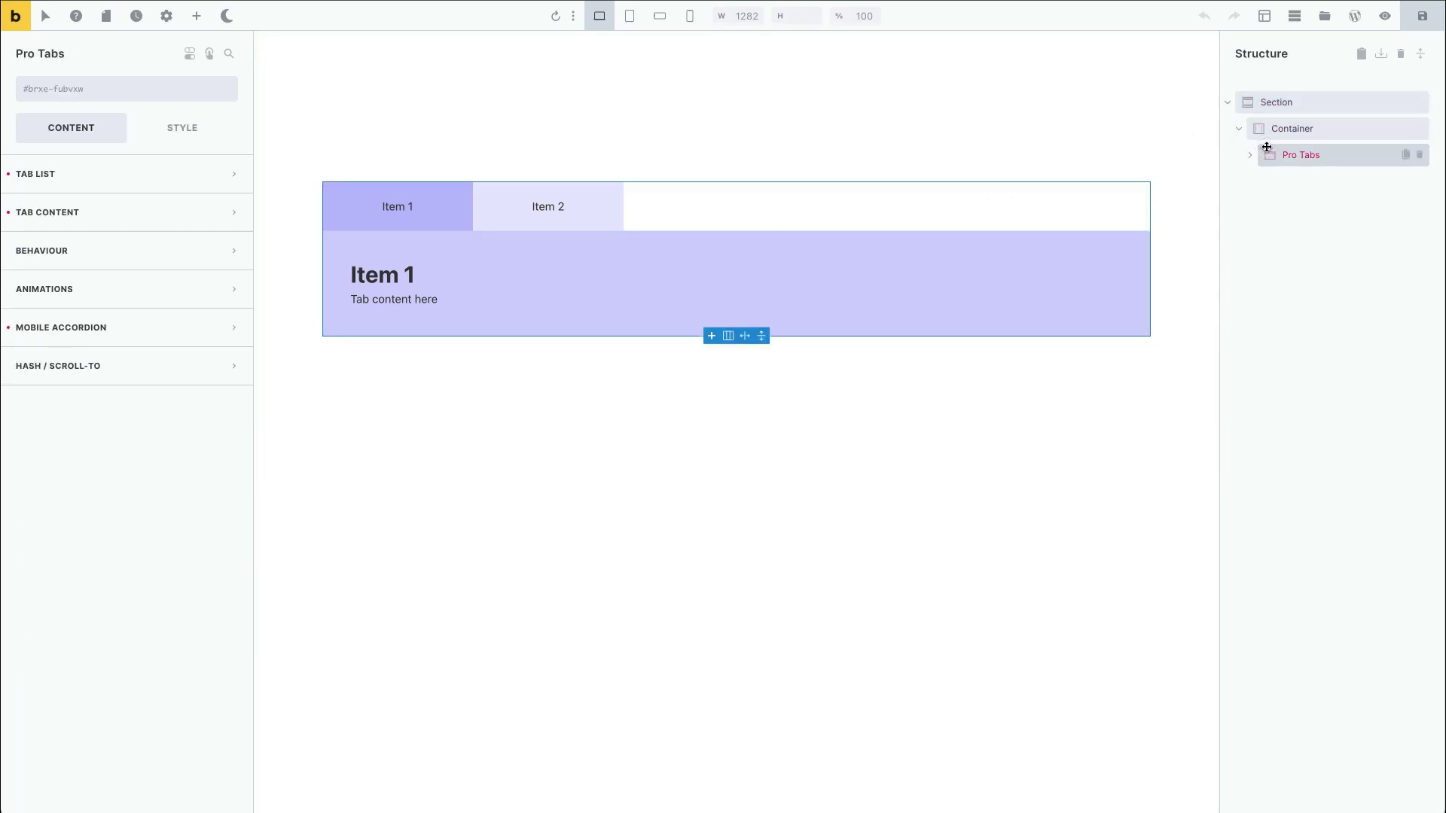
Turn on adaptive height in Behaviour and show the Item 2 tab on the canvas.
{"action": "left_click", "coordinate": [191, 251]}
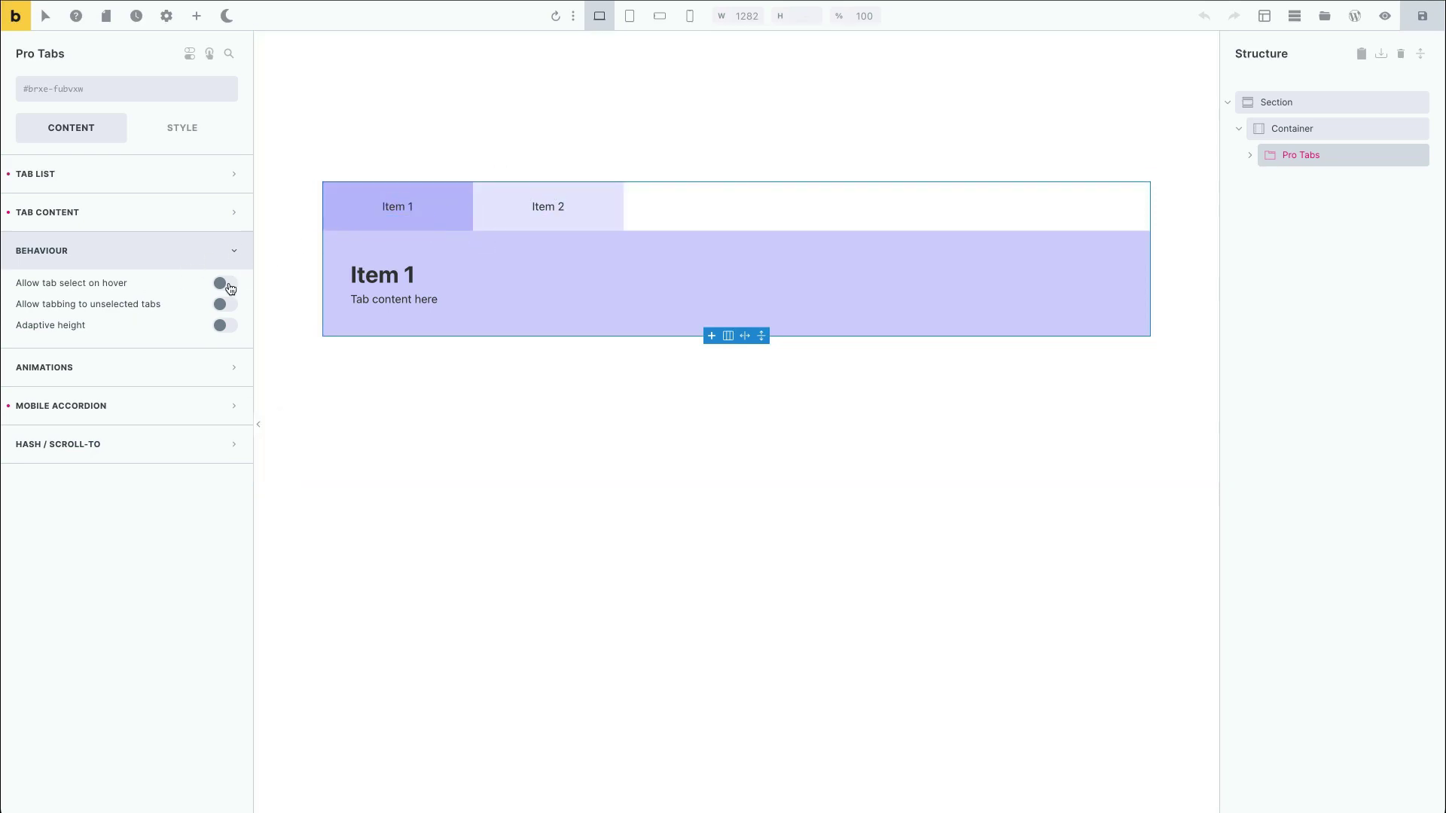
{"action": "left_click", "coordinate": [223, 326]}
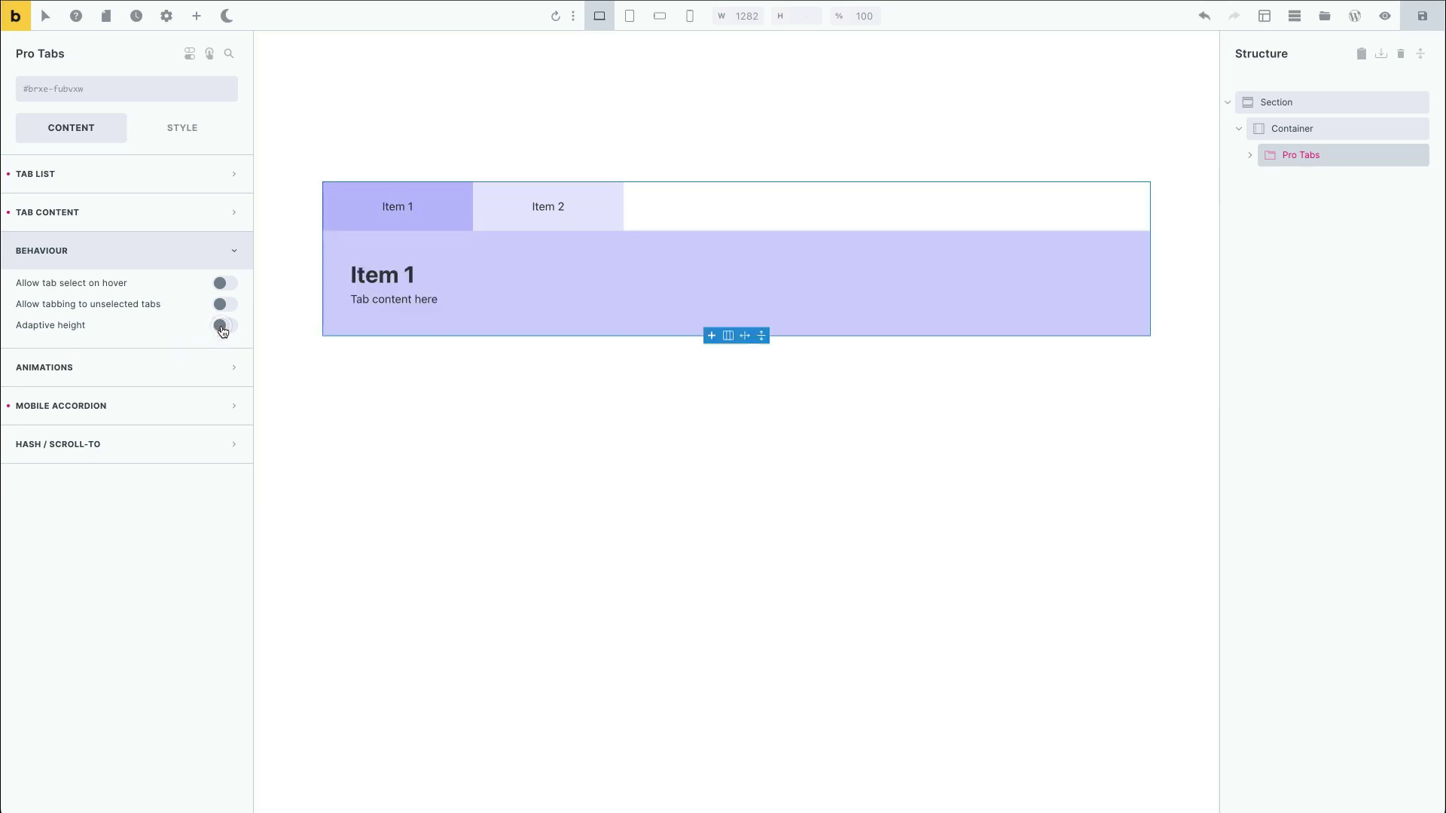
{"action": "left_click", "coordinate": [493, 226]}
Paste 'Tab content here.' repeatedly into Item 2's paragraph so it is much longer.
{"action": "left_click", "coordinate": [413, 301]}
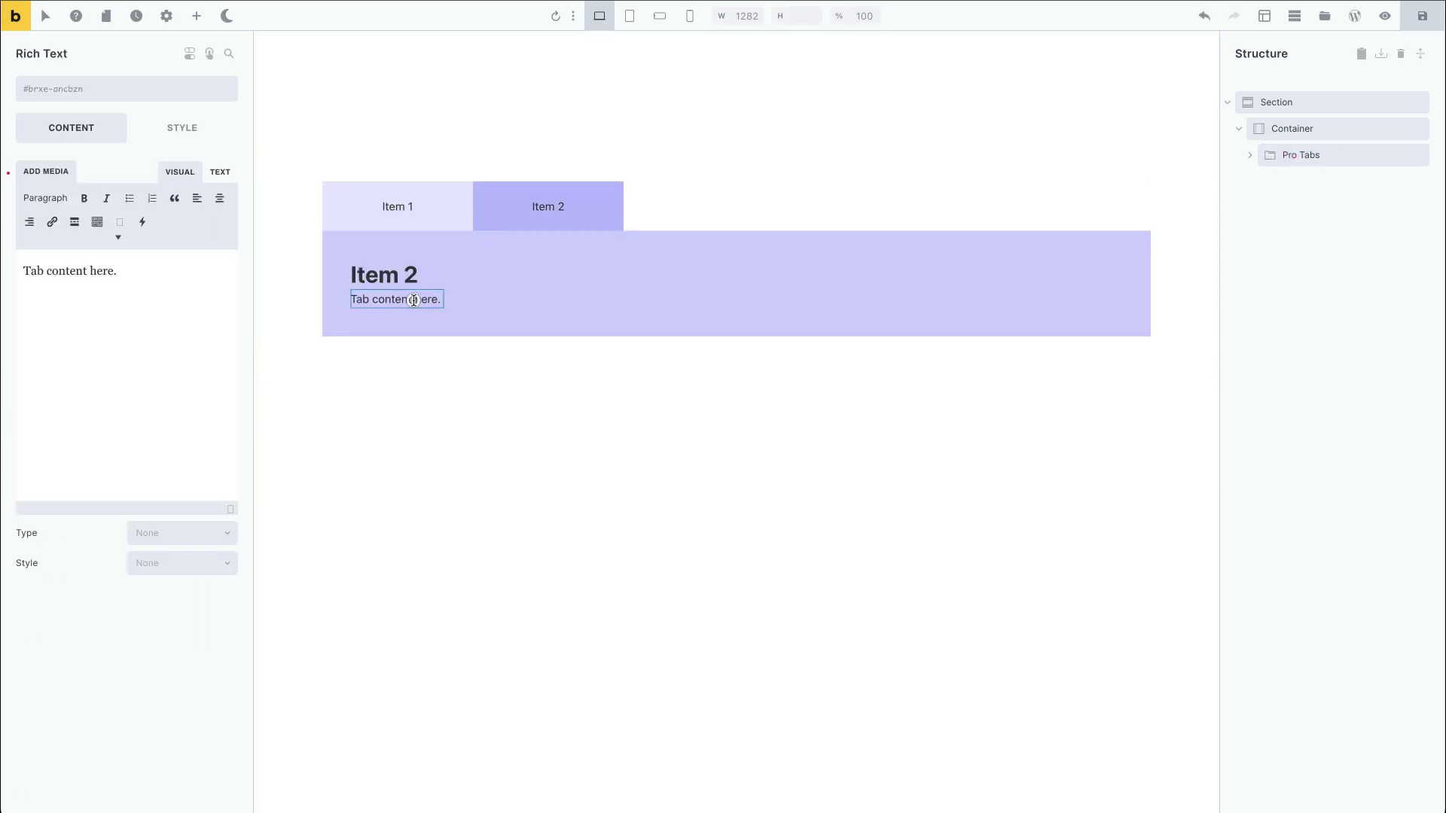
{"action": "left_click", "coordinate": [205, 285]}
{"action": "key", "text": "ctrl+v"}
{"action": "key", "text": "ctrl+v"}
{"action": "key", "text": "ctrl+v"}
{"action": "key", "text": "ctrl+v"}
{"action": "key", "text": "ctrl+v"}
{"action": "key", "text": "ctrl+v"}
{"action": "key", "text": "ctrl+v"}
{"action": "key", "text": "ctrl+v"}
{"action": "key", "text": "ctrl+v"}
{"action": "key", "text": "ctrl+v"}
{"action": "key", "text": "ctrl+v"}
{"action": "key", "text": "ctrl+v"}
{"action": "key", "text": "ctrl+v"}
{"action": "key", "text": "ctrl+v"}
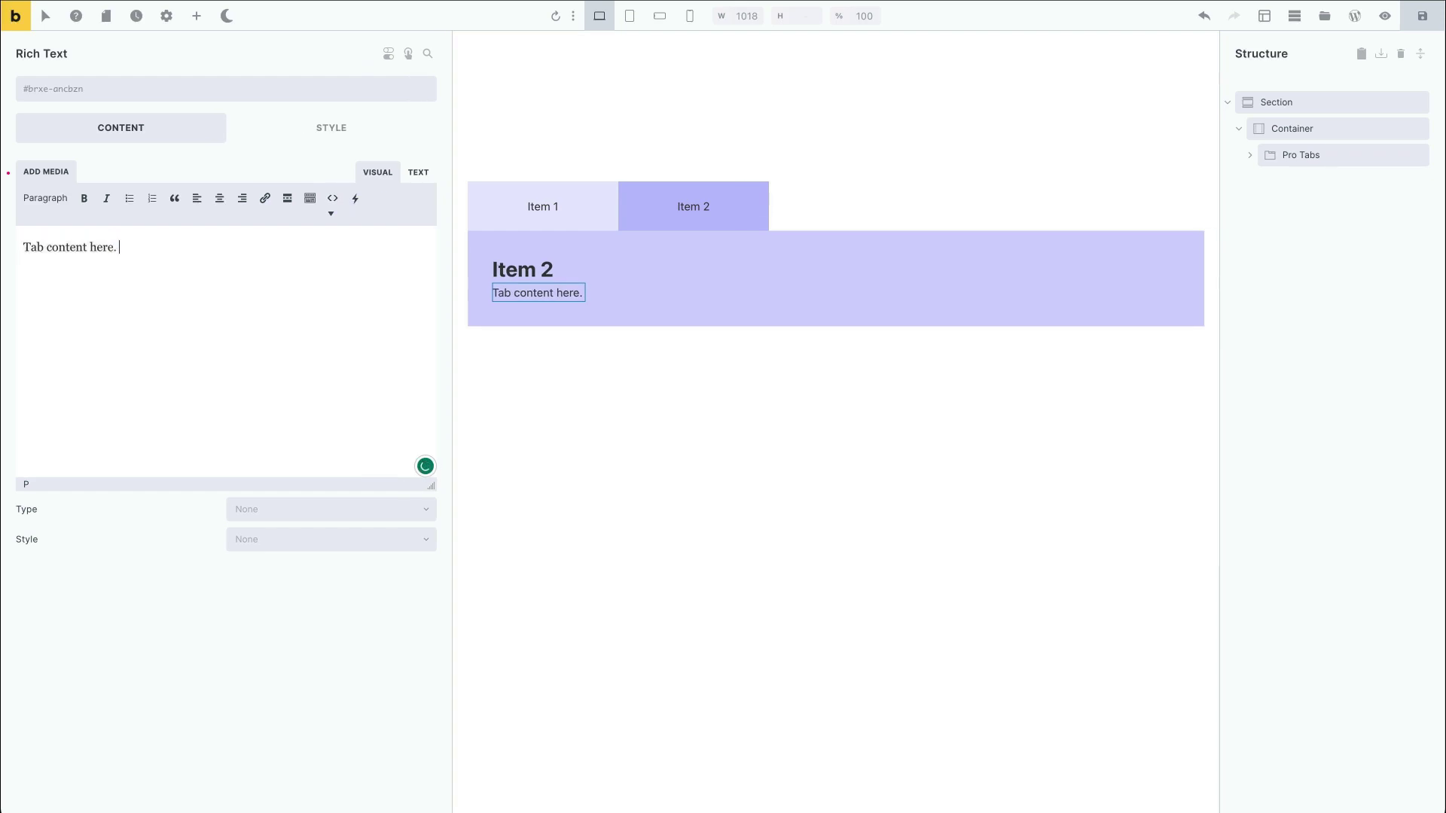
{"action": "key", "text": "ctrl+v"}
{"action": "key", "text": "ctrl+v"}
{"action": "key", "text": "ctrl+v"}
{"action": "key", "text": "ctrl+v"}
{"action": "key", "text": "ctrl+v"}
{"action": "key", "text": "ctrl+v"}
{"action": "key", "text": "ctrl+v"}
{"action": "key", "text": "ctrl+v"}
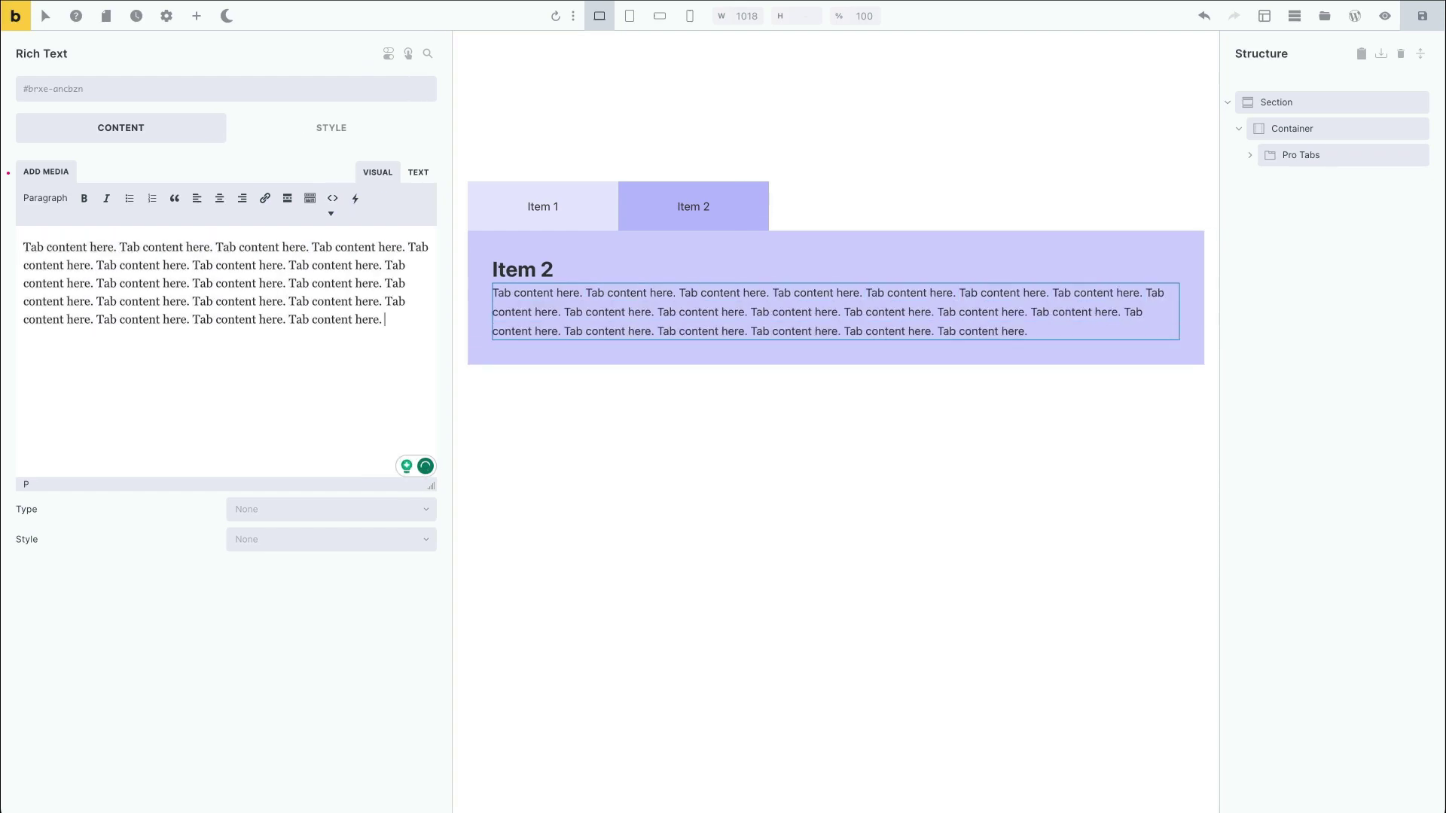
Switch back and forth between Item 1 and Item 2 to compare their heights.
{"action": "left_click", "coordinate": [1286, 156]}
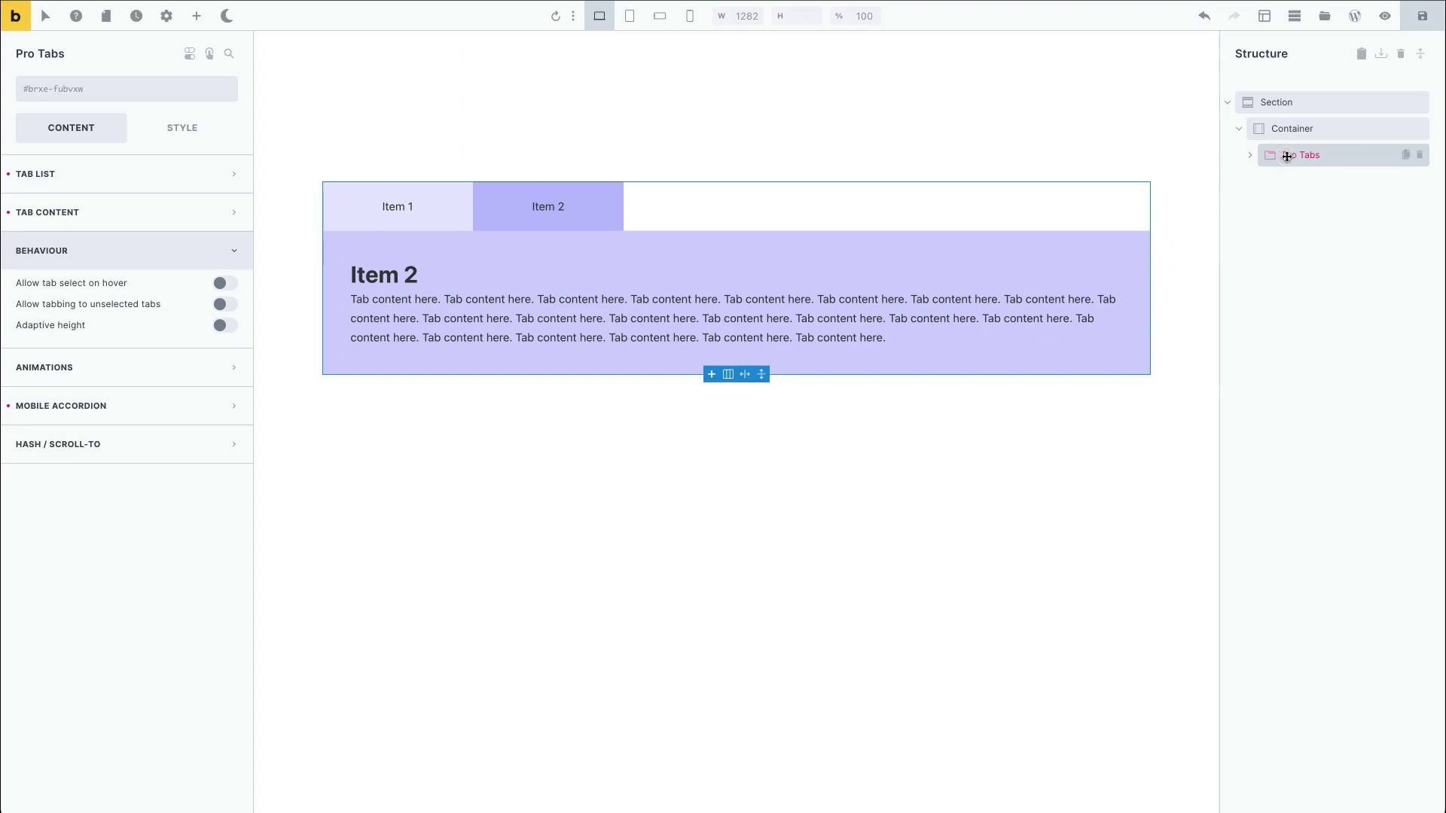
{"action": "left_click", "coordinate": [443, 221]}
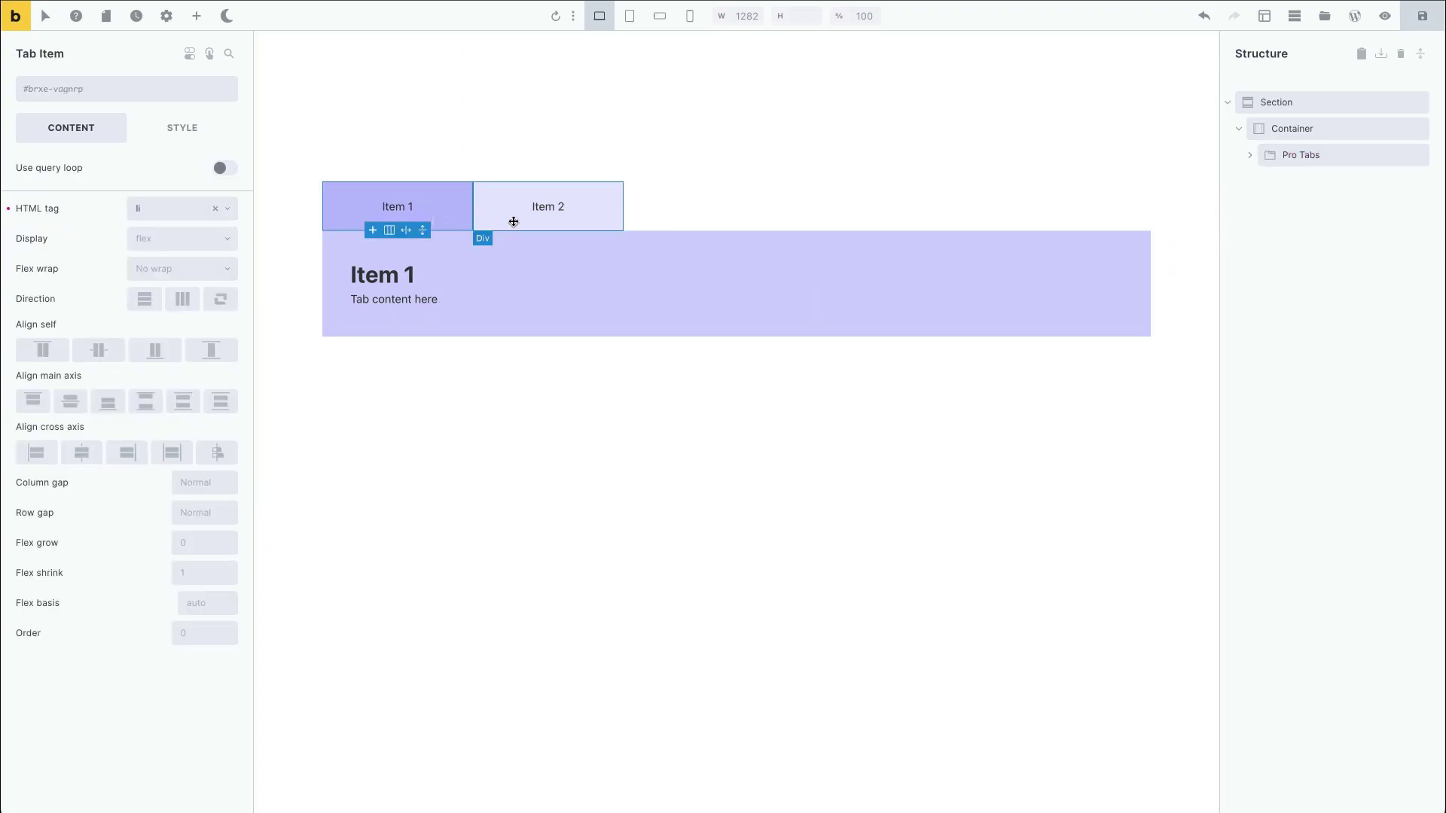
{"action": "left_click", "coordinate": [497, 223]}
{"action": "left_click", "coordinate": [444, 223]}
{"action": "left_click", "coordinate": [493, 223]}
{"action": "left_click", "coordinate": [450, 224]}
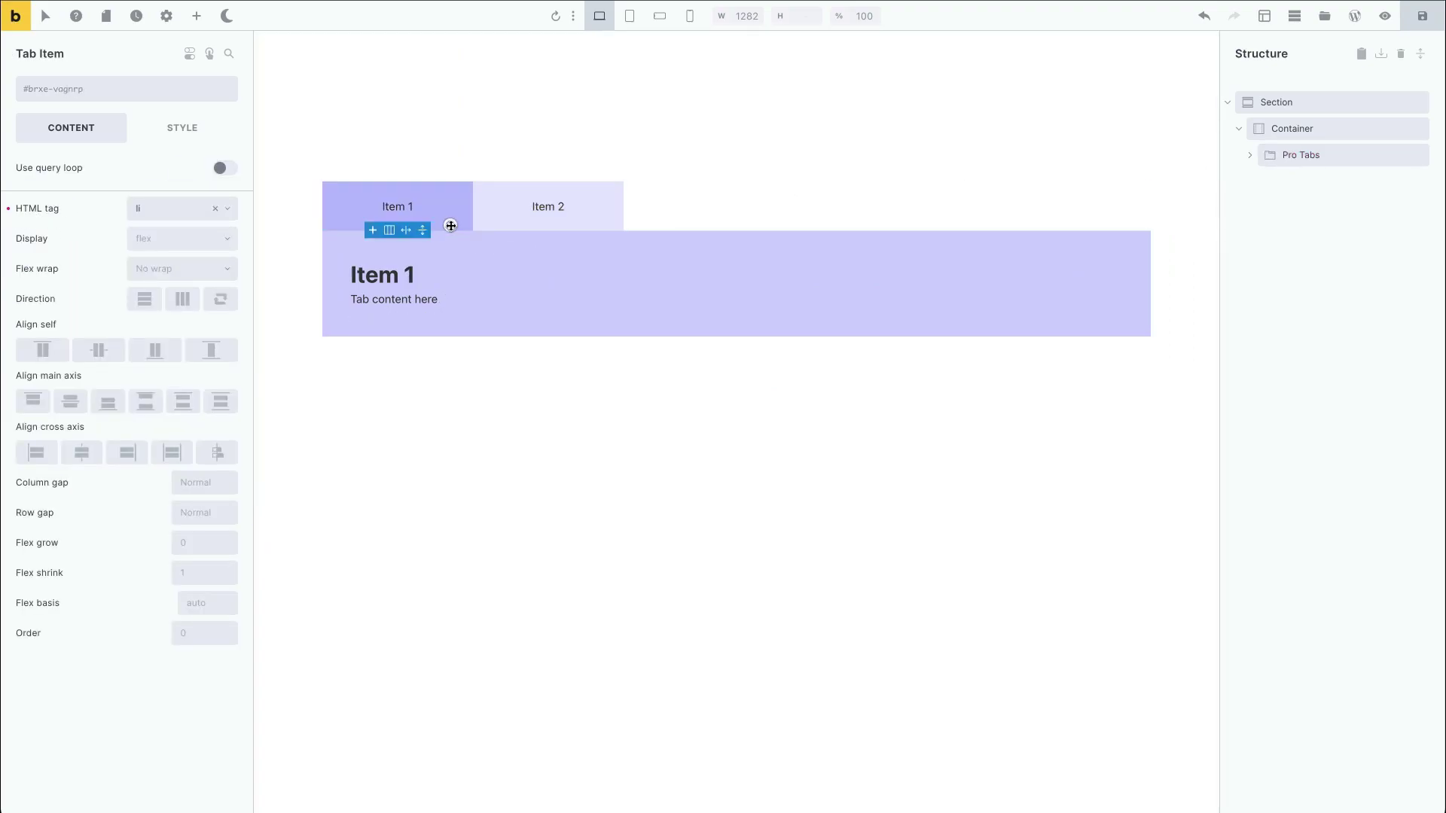
Turn on adaptive height with a 250ms duration and test it between Item 1 and Item 2.
{"action": "left_click", "coordinate": [1344, 147]}
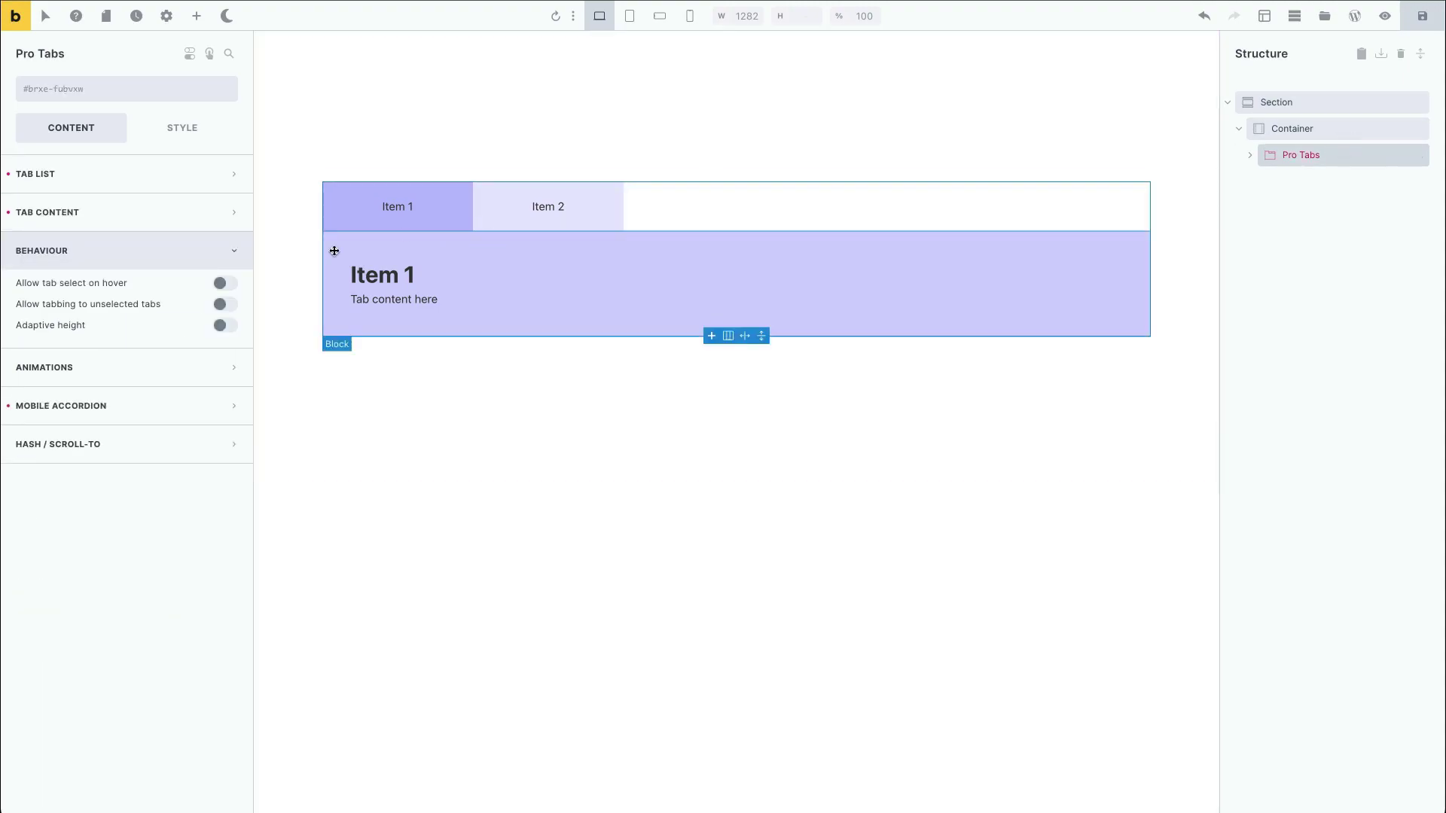
{"action": "left_click", "coordinate": [226, 325]}
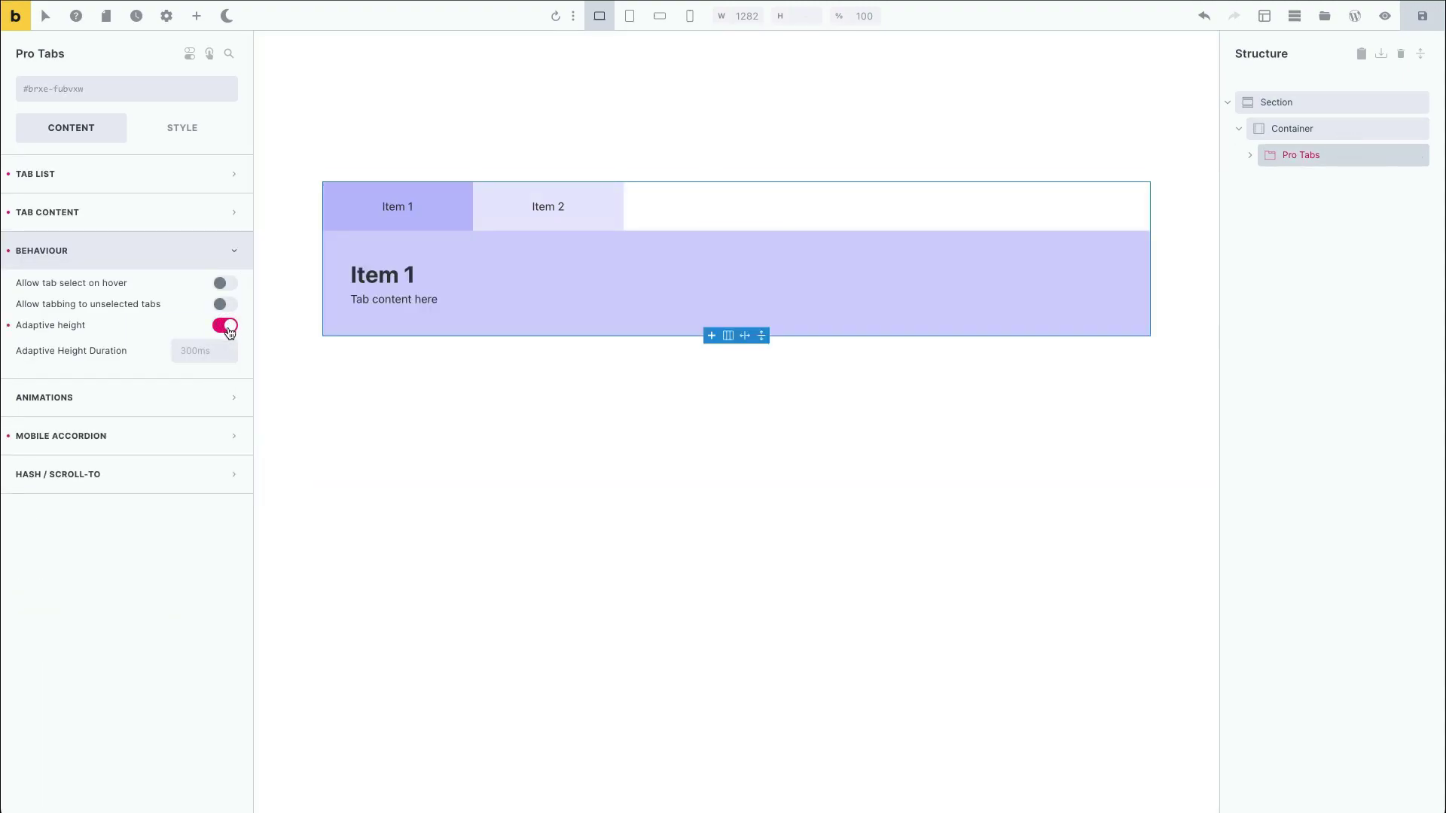
{"action": "left_click", "coordinate": [206, 354]}
{"action": "type", "text": "250ms"}
{"action": "left_click", "coordinate": [515, 220]}
{"action": "left_click", "coordinate": [418, 222]}
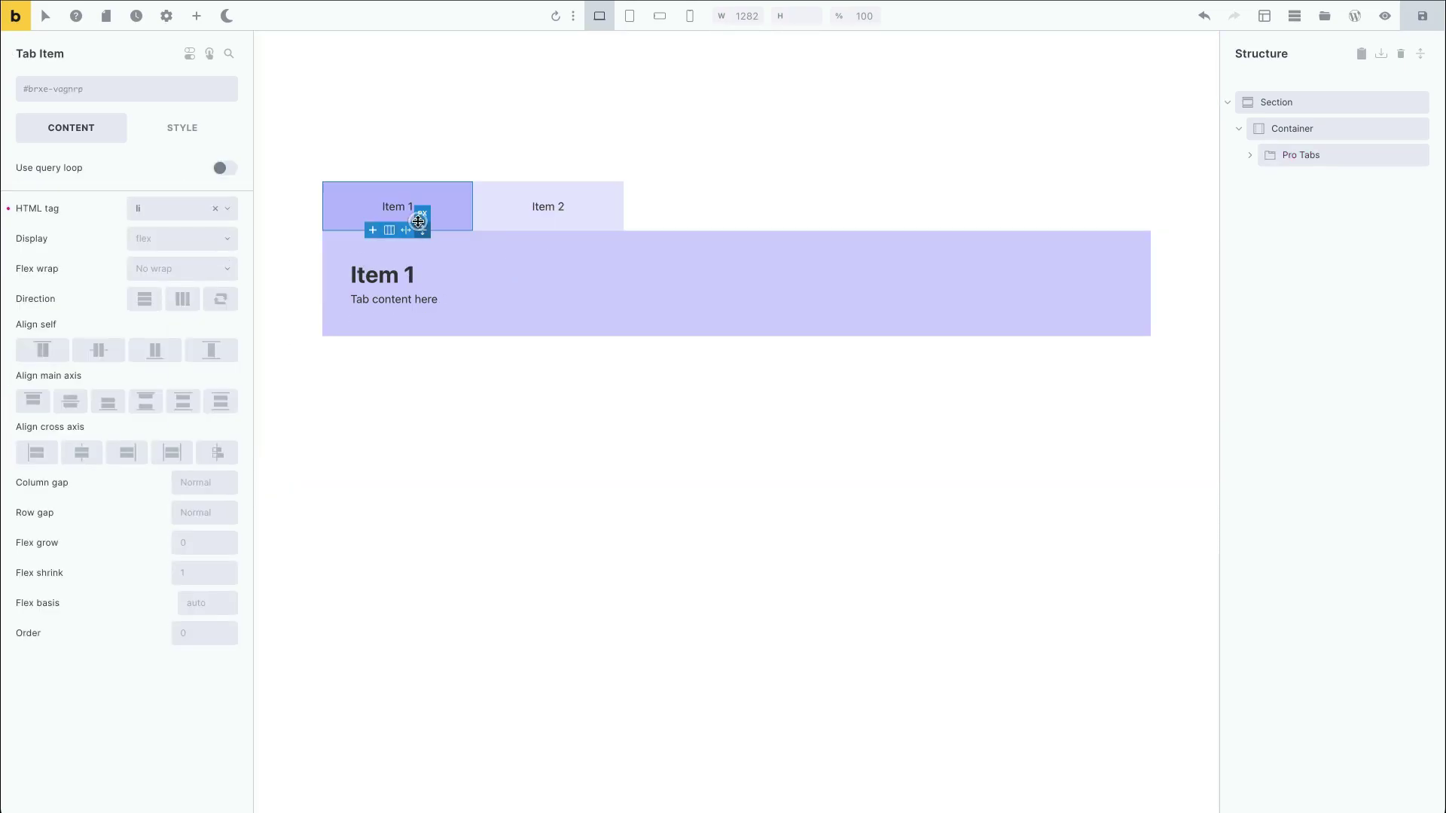
{"action": "left_click", "coordinate": [488, 222]}
{"action": "left_click", "coordinate": [447, 222]}
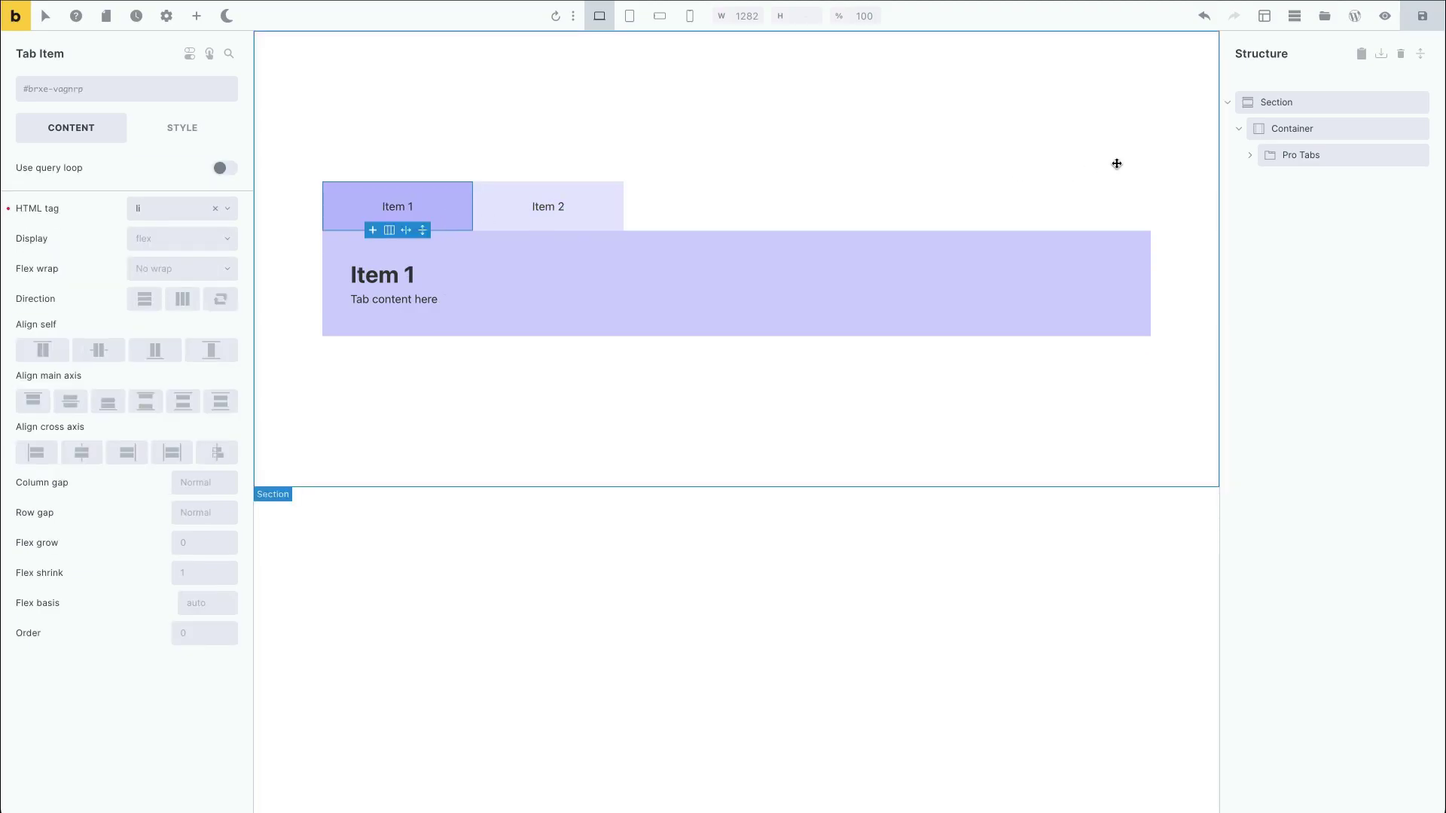
Collapse the Pro Tabs Behaviour options and expand Animations.
{"action": "left_click", "coordinate": [1311, 155]}
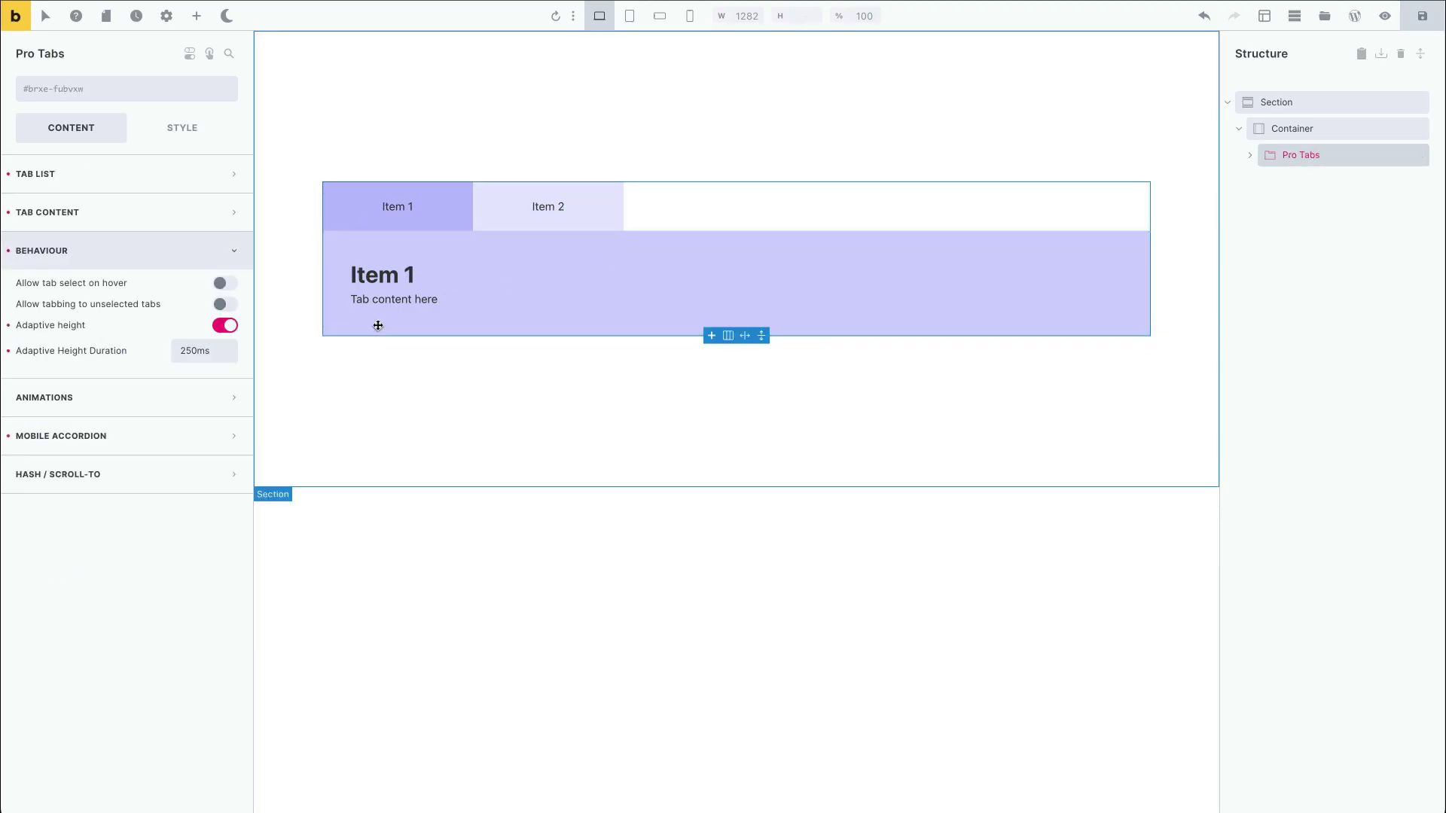
{"action": "left_click", "coordinate": [222, 258]}
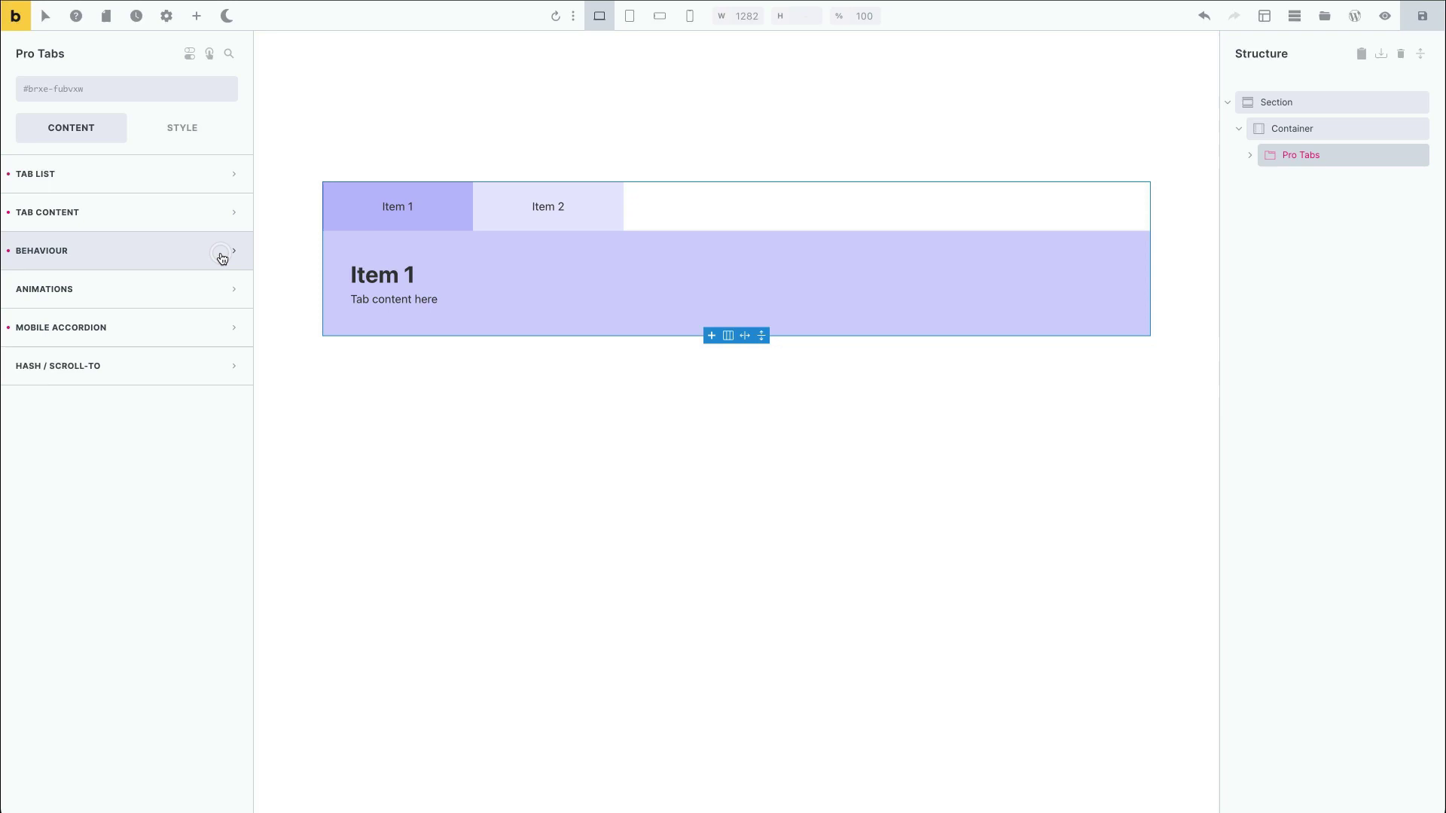
{"action": "left_click", "coordinate": [192, 286]}
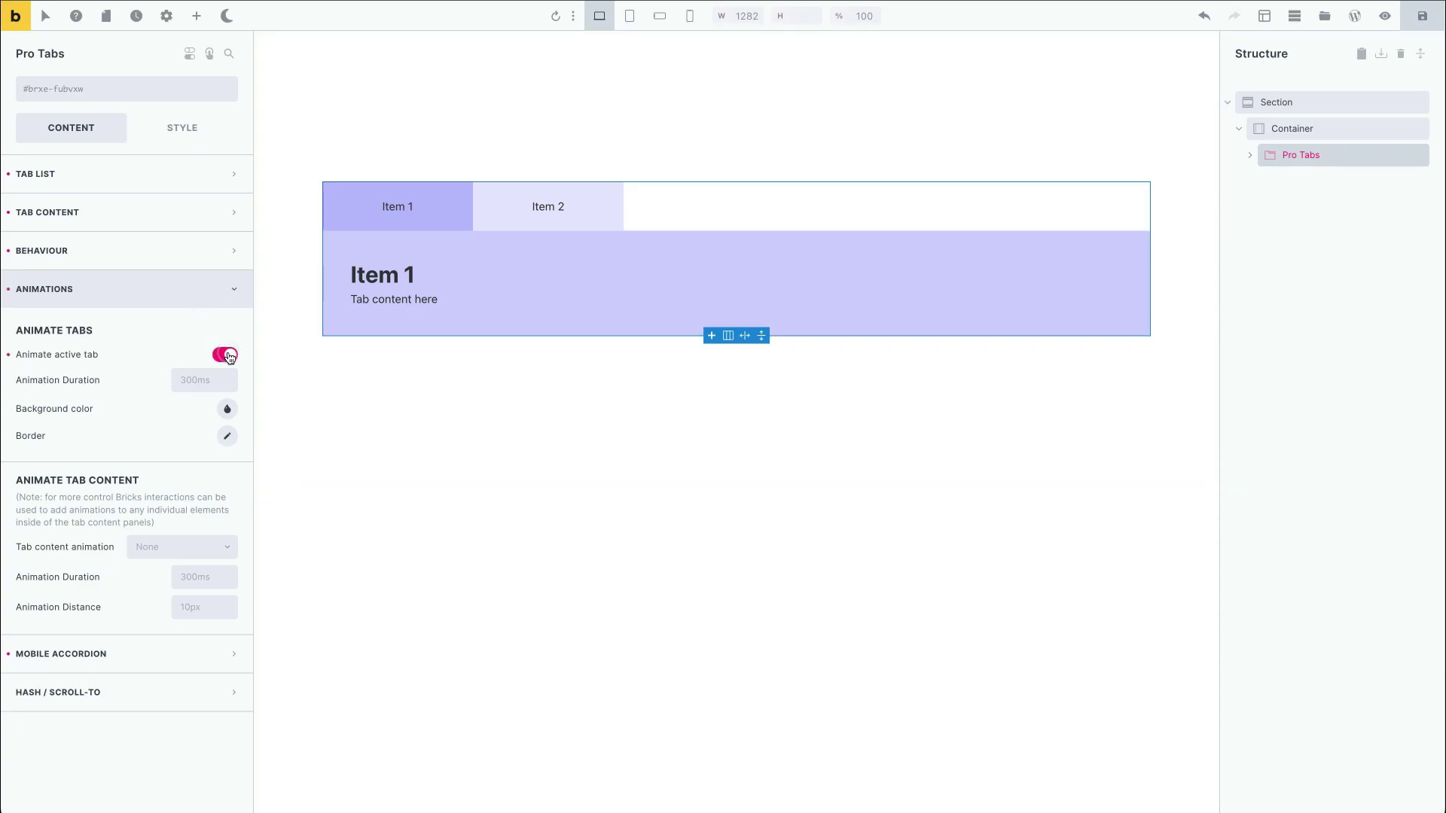
Switch repeatedly between Item 1 and Item 2 to watch the active-tab animation.
{"action": "left_click", "coordinate": [504, 218]}
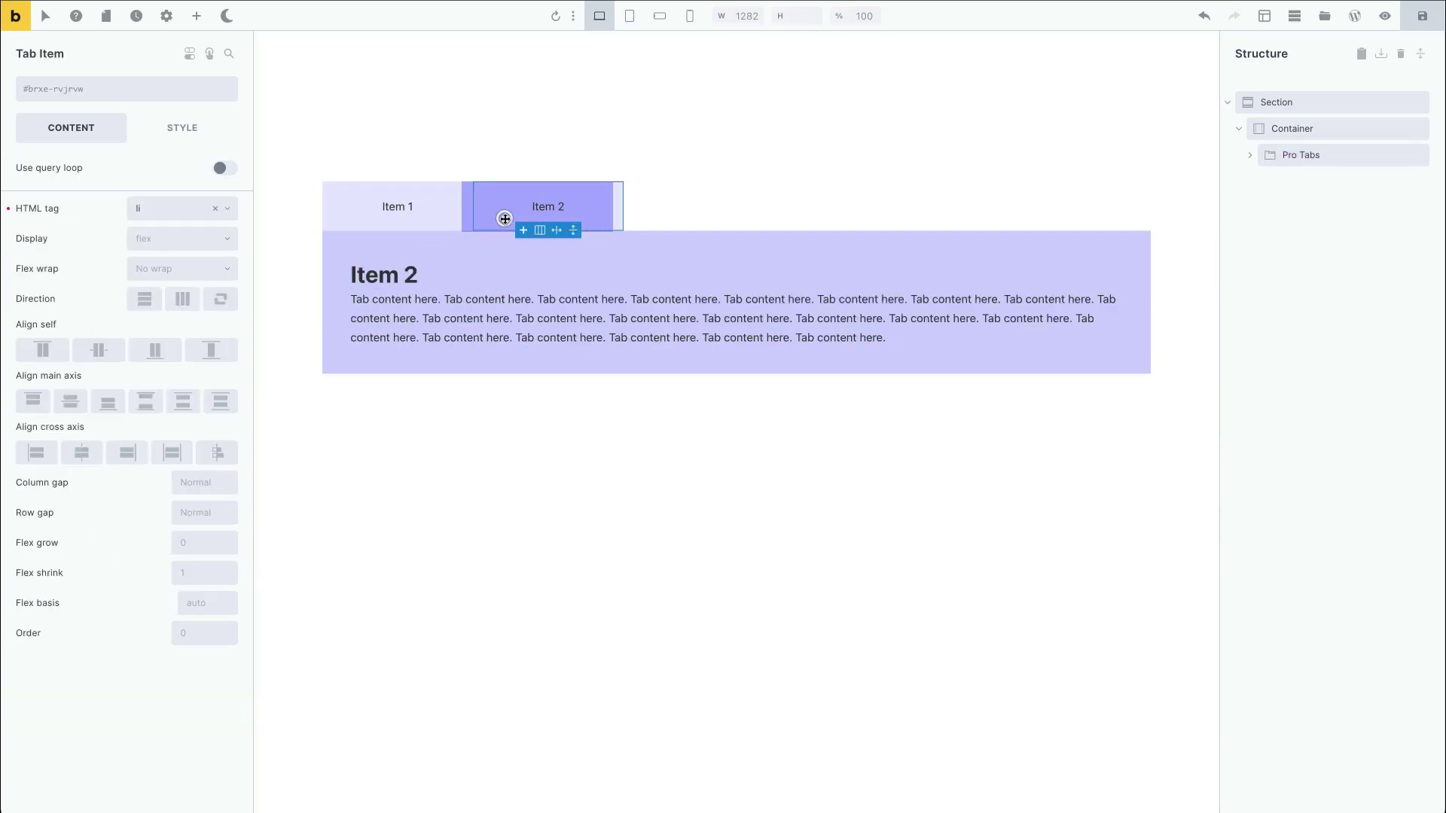
{"action": "left_click", "coordinate": [445, 223]}
{"action": "left_click", "coordinate": [507, 224]}
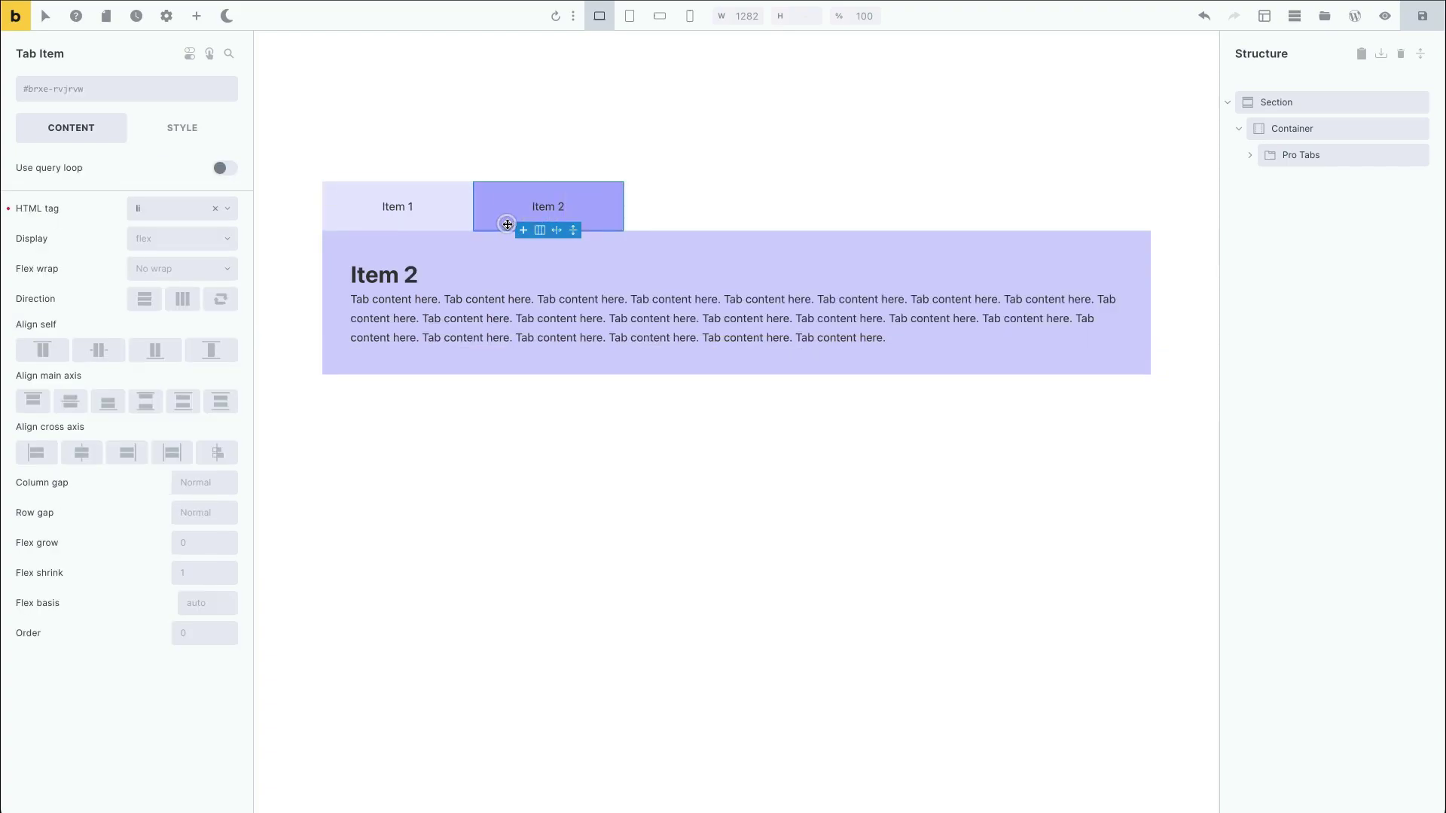
{"action": "left_click", "coordinate": [447, 225]}
{"action": "left_click", "coordinate": [490, 226]}
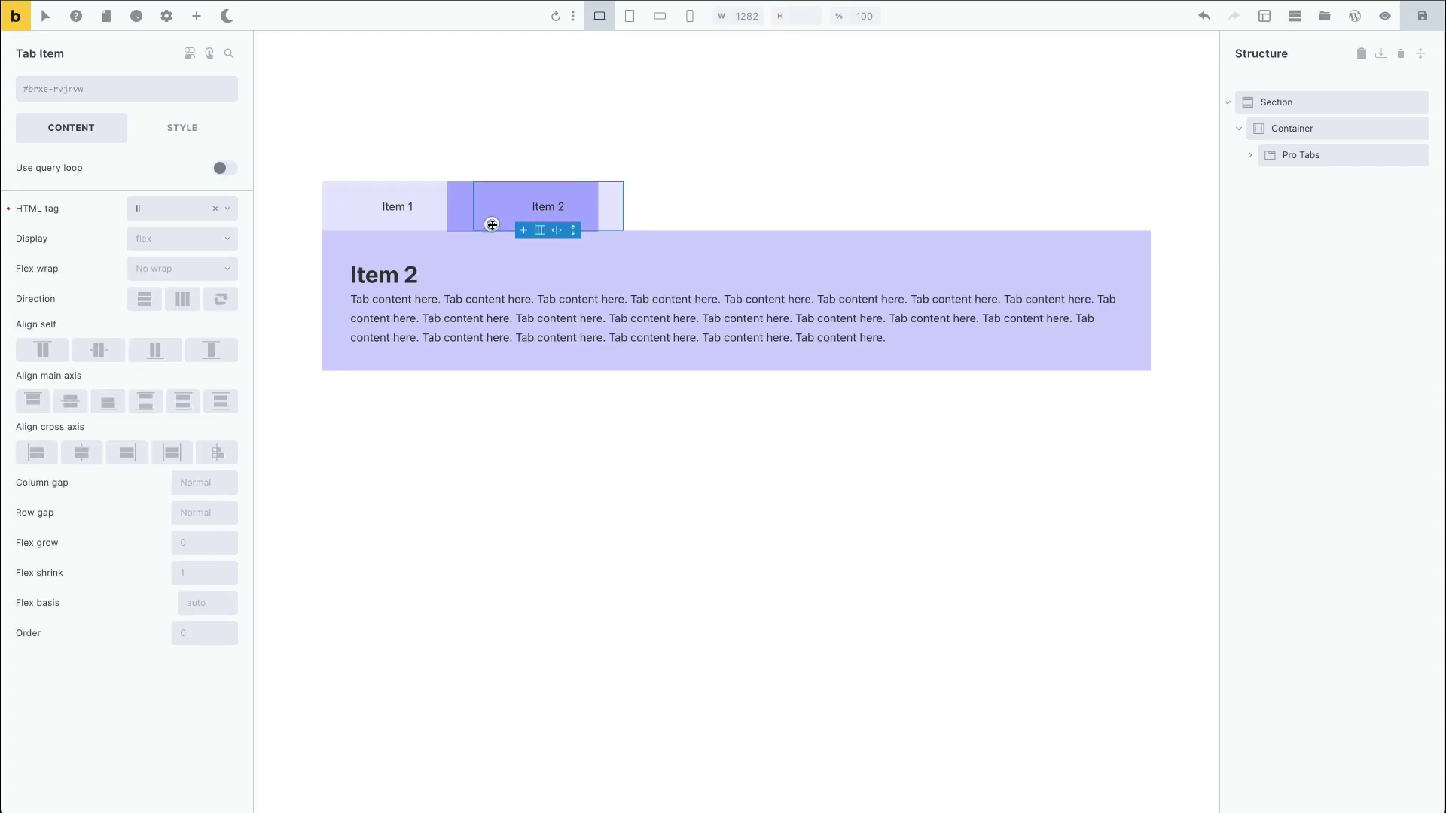
{"action": "left_click", "coordinate": [445, 222]}
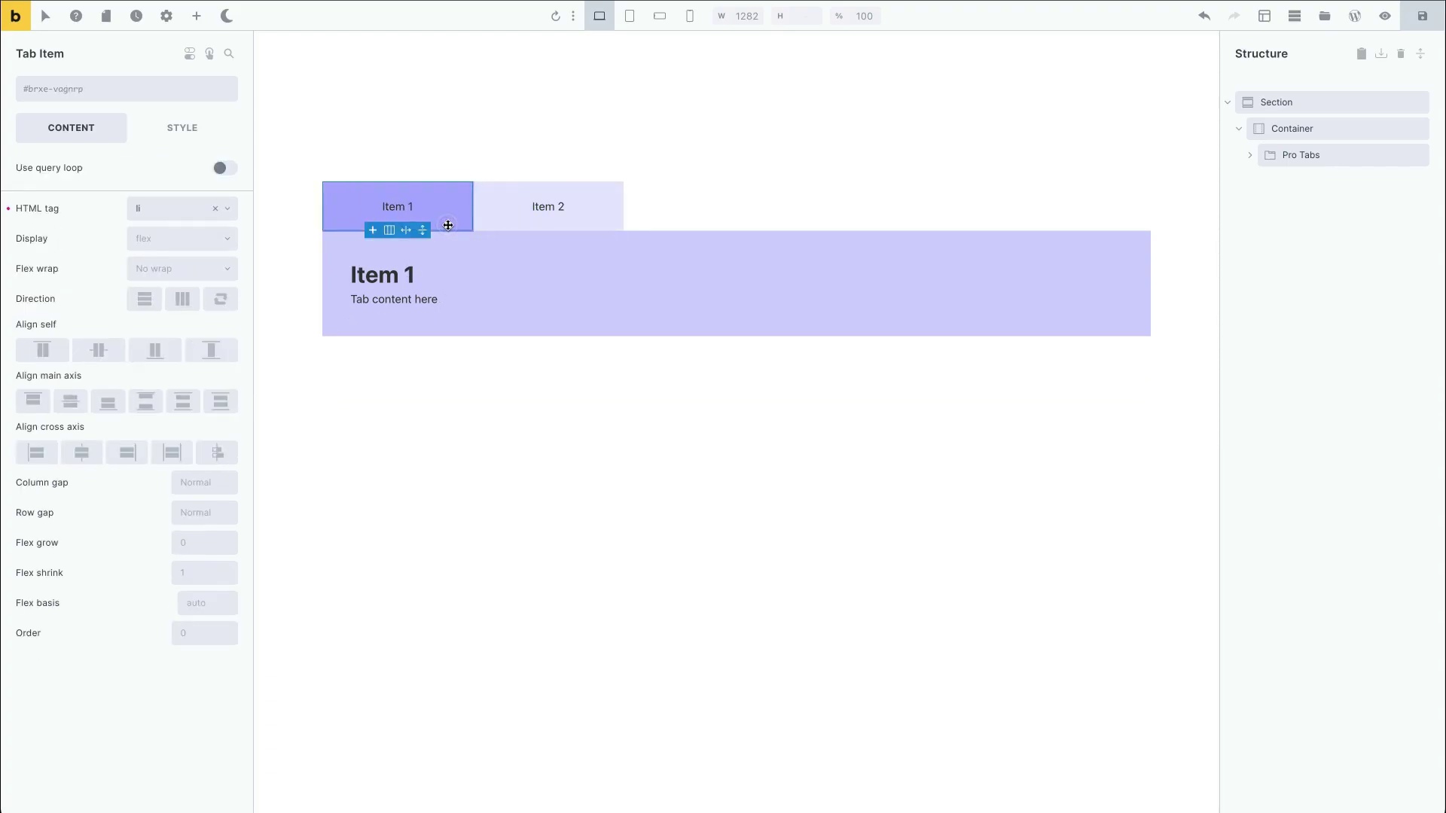
Give the active tab a 2px solid dark navy border on all four sides.
{"action": "left_click", "coordinate": [1277, 156]}
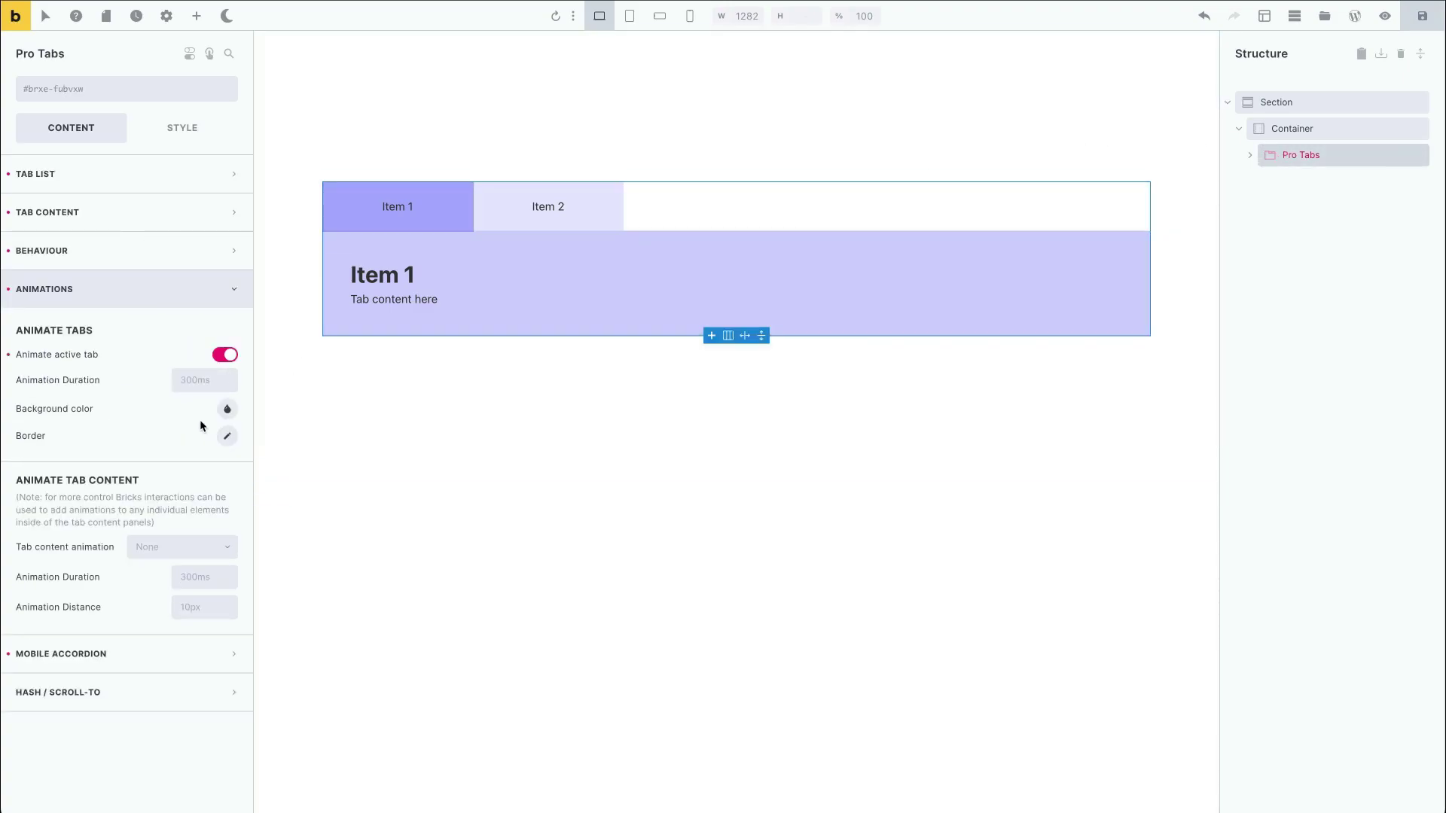
{"action": "left_click", "coordinate": [225, 437]}
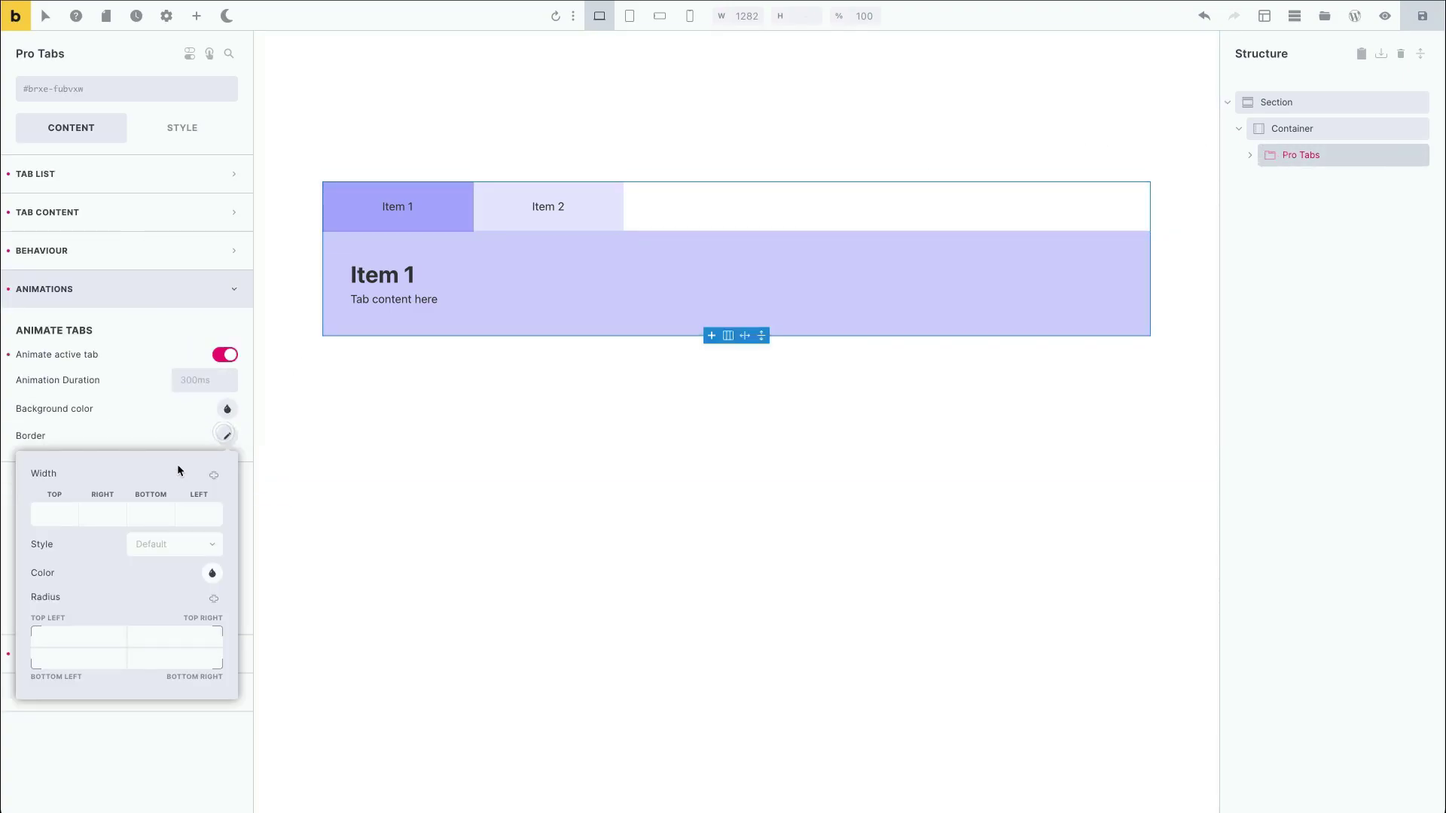
{"action": "left_click", "coordinate": [62, 514]}
{"action": "type", "text": "2"}
{"action": "left_click", "coordinate": [214, 475]}
{"action": "left_click", "coordinate": [180, 544]}
{"action": "left_click", "coordinate": [177, 613]}
{"action": "left_click", "coordinate": [211, 575]}
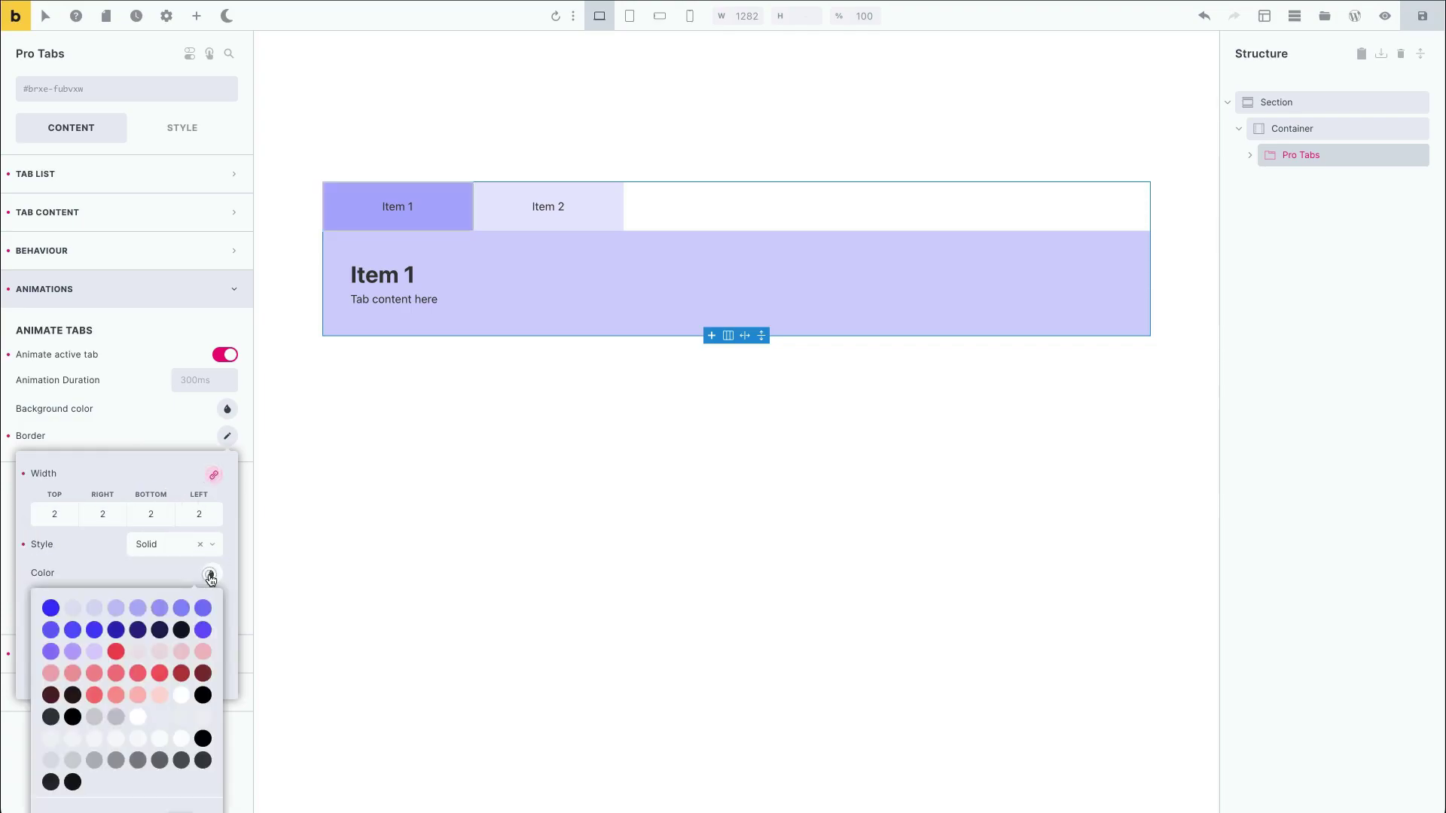
{"action": "left_click", "coordinate": [160, 630]}
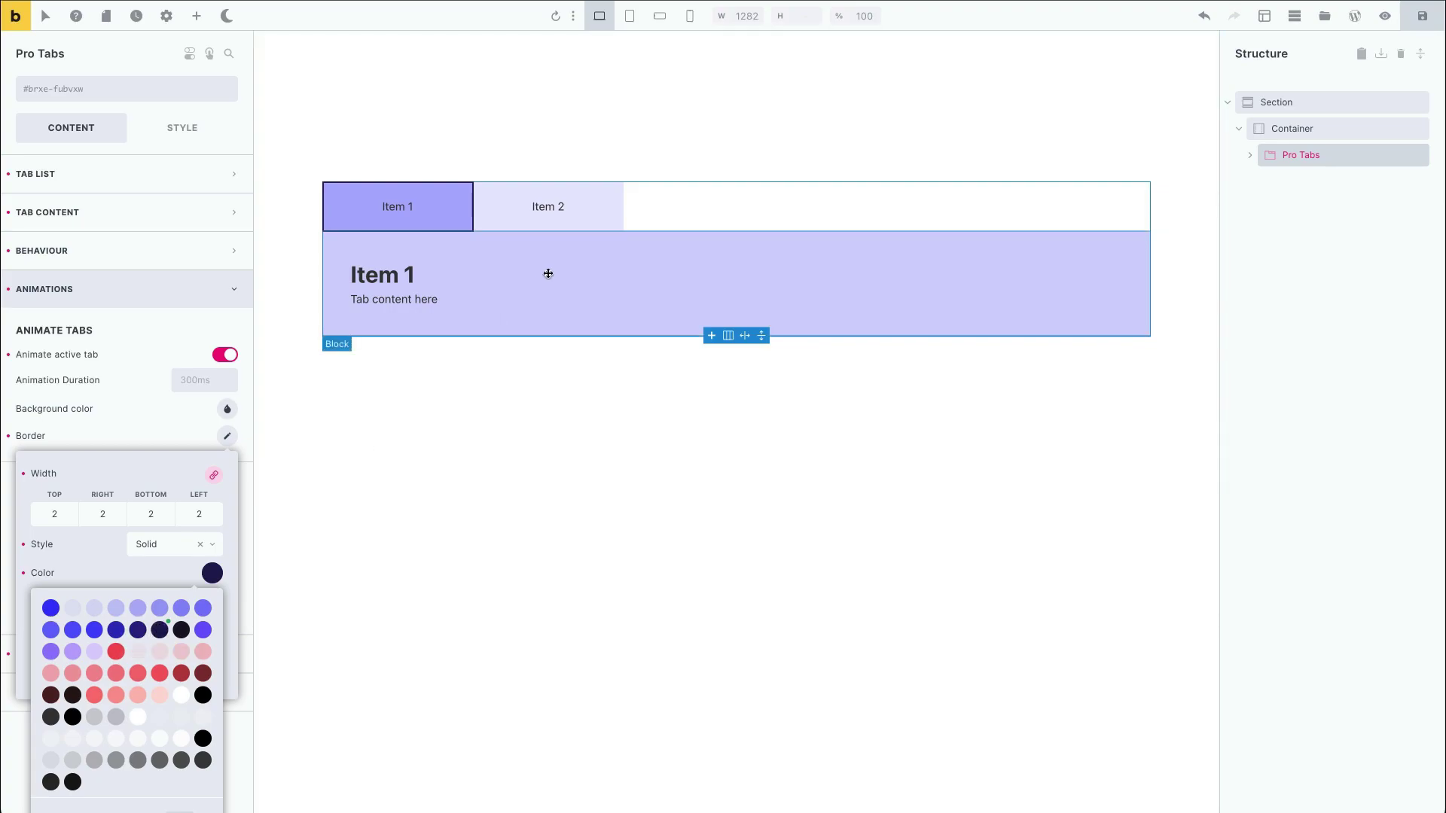
Preview the bordered tabs, then clear the border and reset Animate active tab to off.
{"action": "left_click", "coordinate": [584, 223]}
{"action": "left_click", "coordinate": [433, 222]}
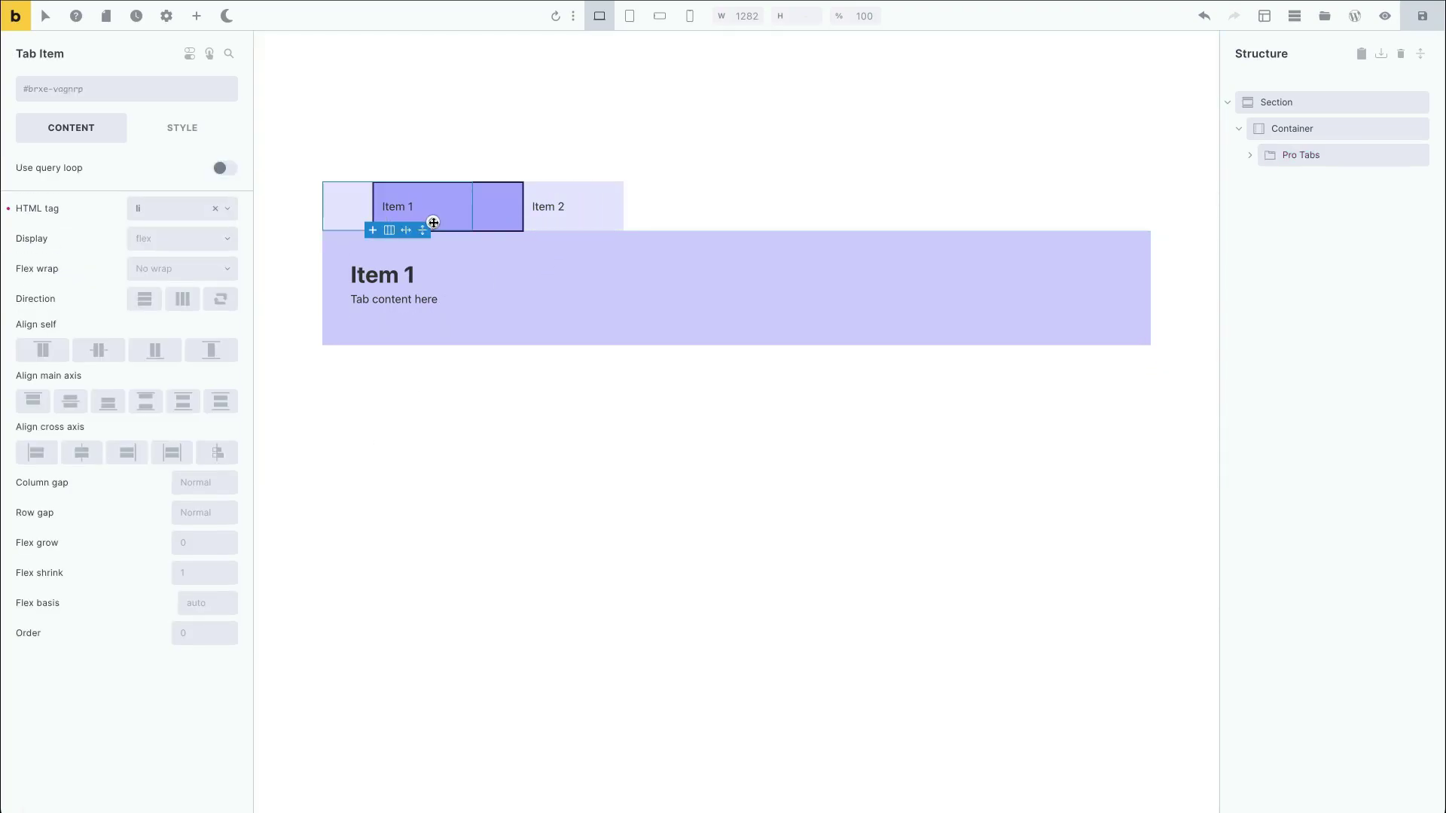
{"action": "left_click", "coordinate": [523, 225]}
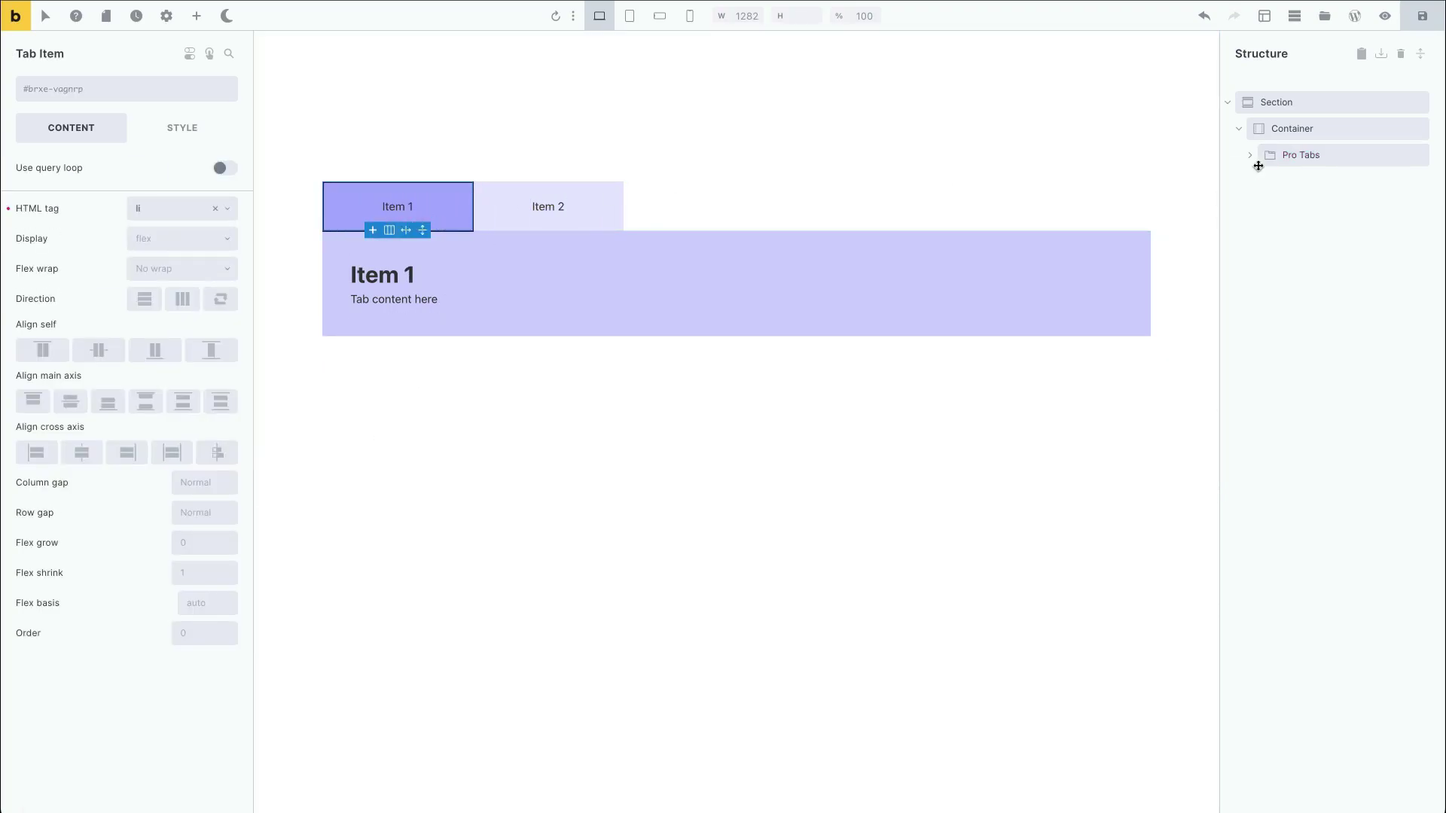
{"action": "left_click", "coordinate": [1311, 158]}
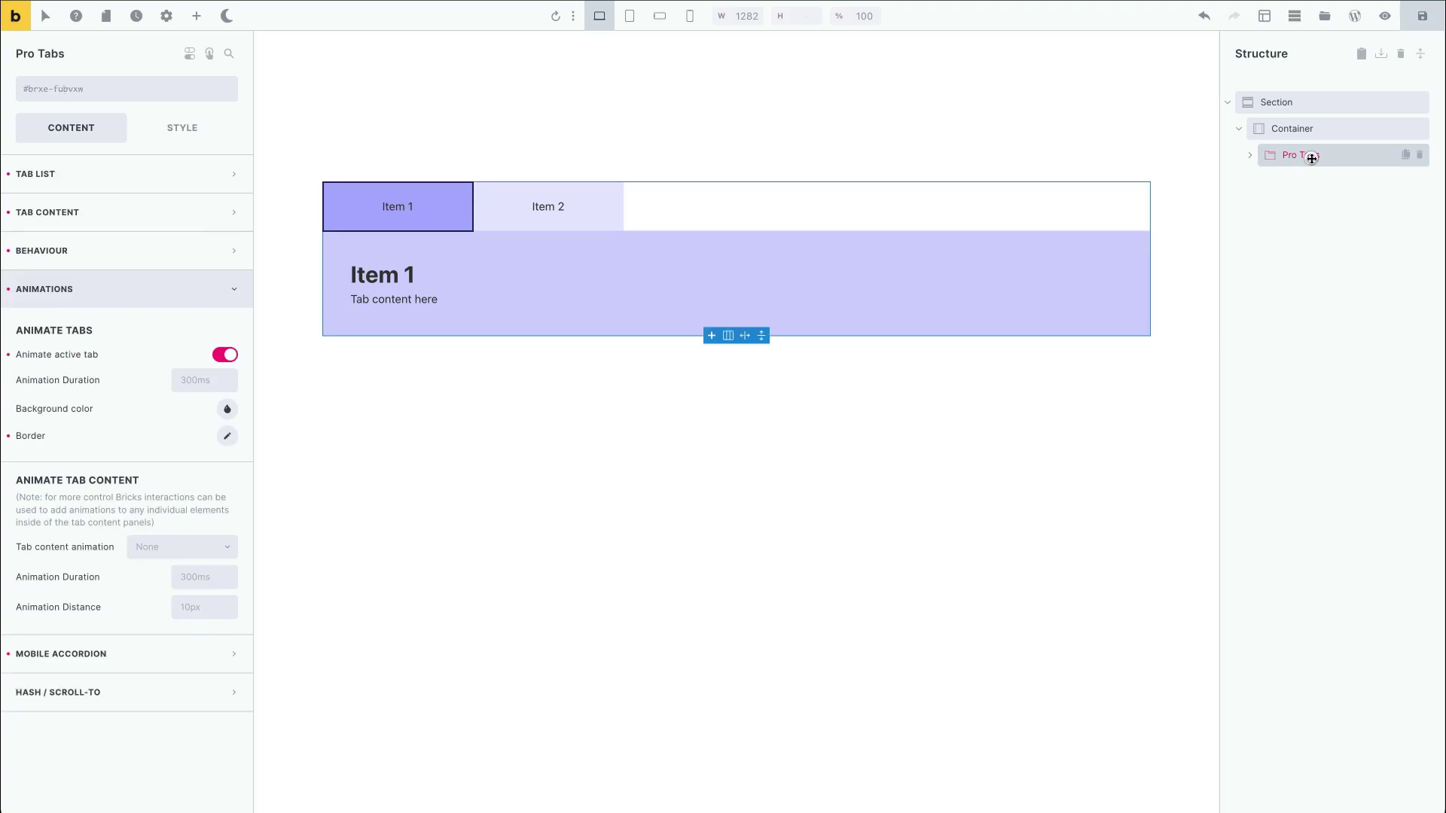
{"action": "left_click", "coordinate": [10, 437]}
{"action": "left_click", "coordinate": [9, 356]}
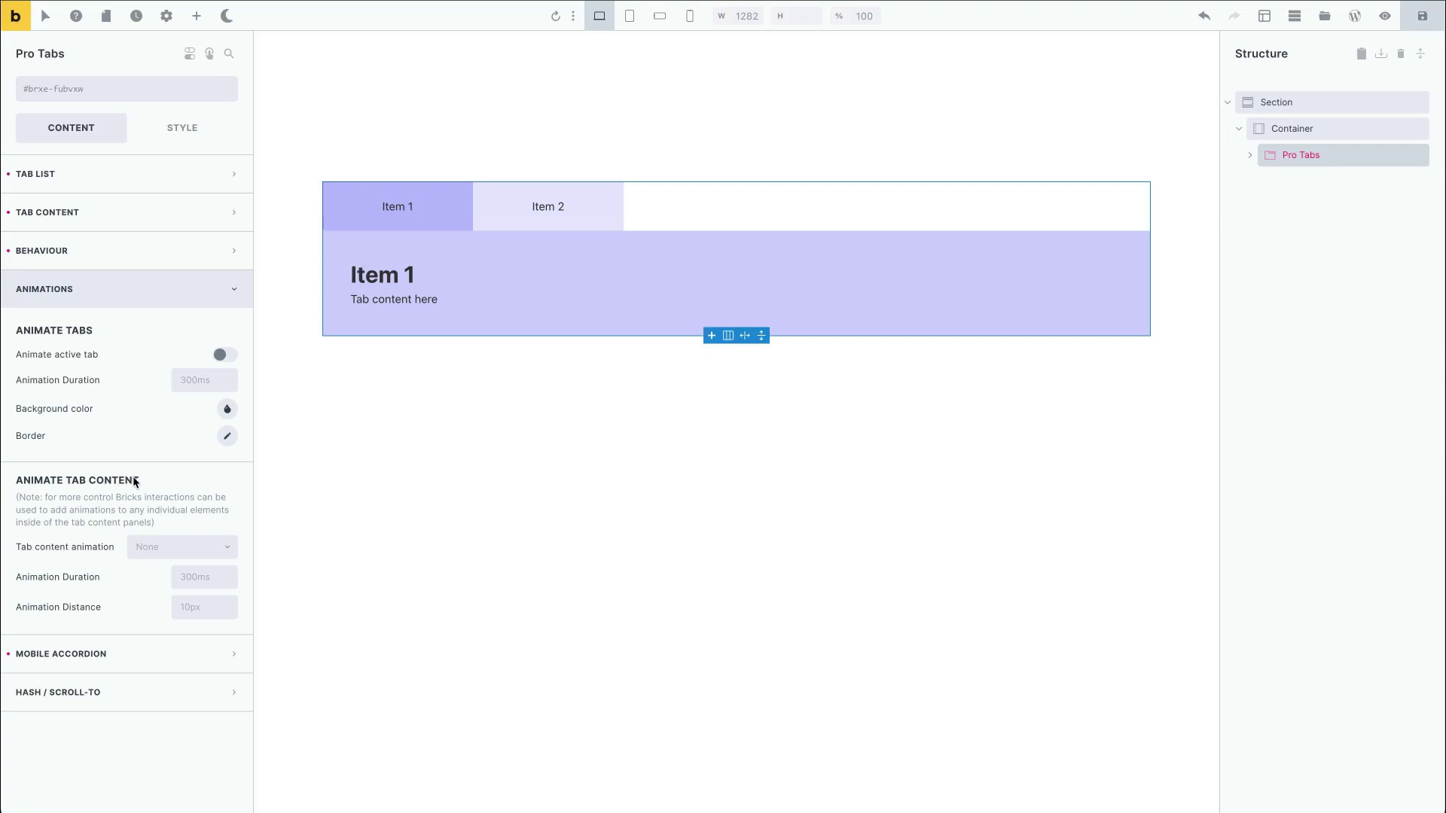
Set tab content animation to Fade In with 450ms duration and preview it across Item 1 and Item 2.
{"action": "left_click", "coordinate": [188, 545]}
{"action": "left_click", "coordinate": [185, 595]}
{"action": "left_click", "coordinate": [205, 575]}
{"action": "type", "text": "450ms"}
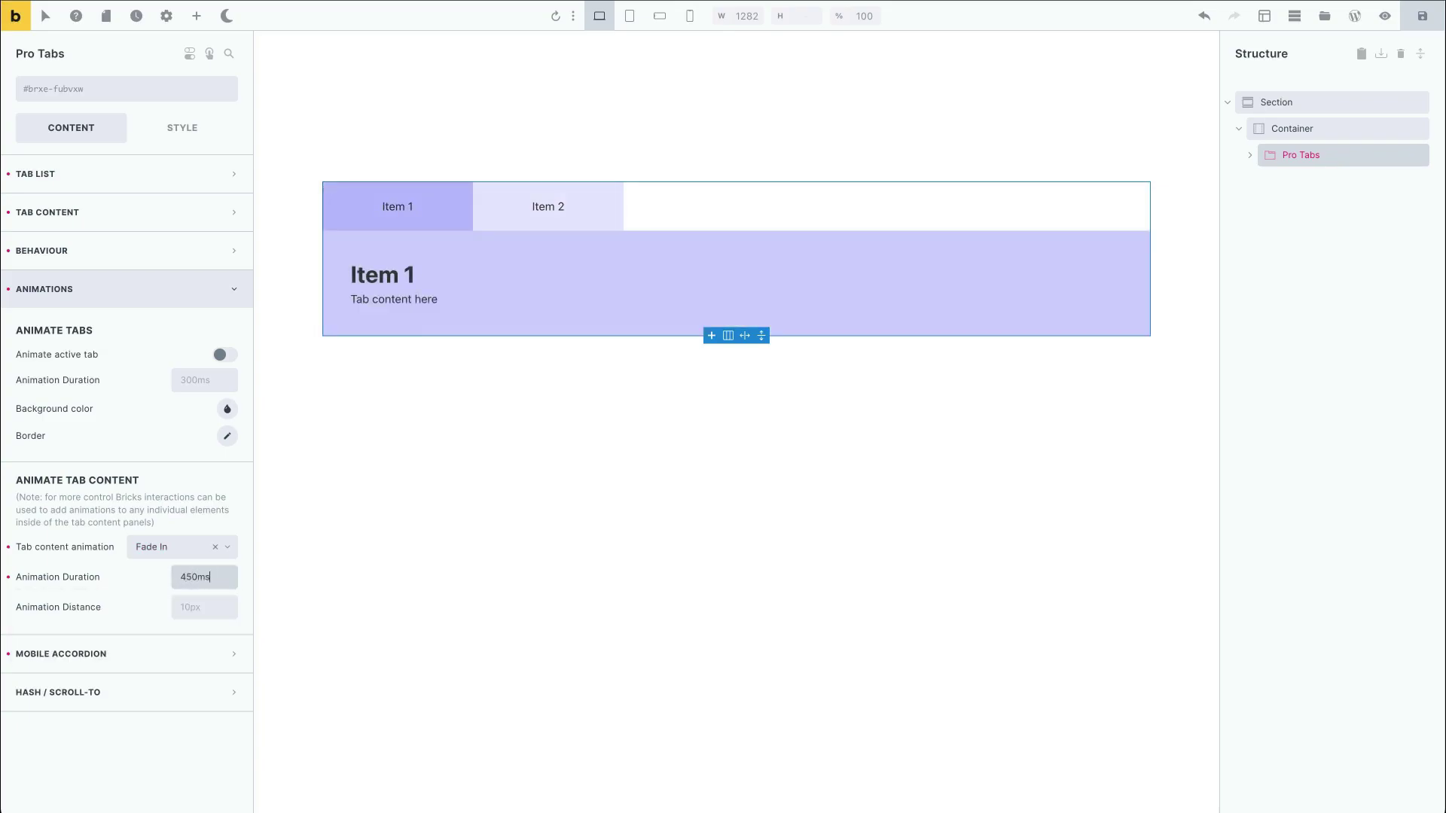
{"action": "left_click", "coordinate": [595, 217]}
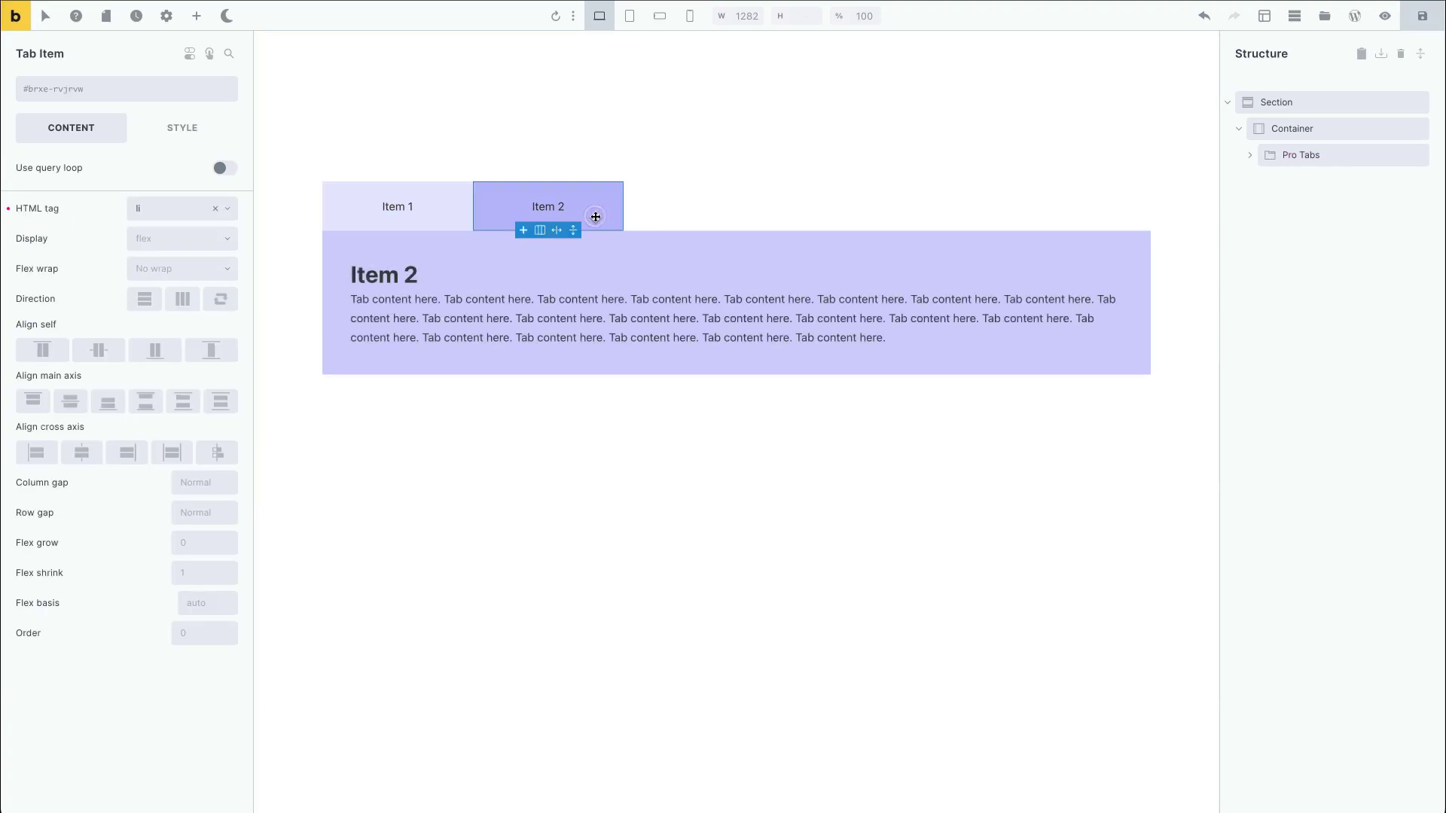
{"action": "left_click", "coordinate": [454, 226]}
{"action": "left_click", "coordinate": [494, 223]}
{"action": "left_click", "coordinate": [470, 223]}
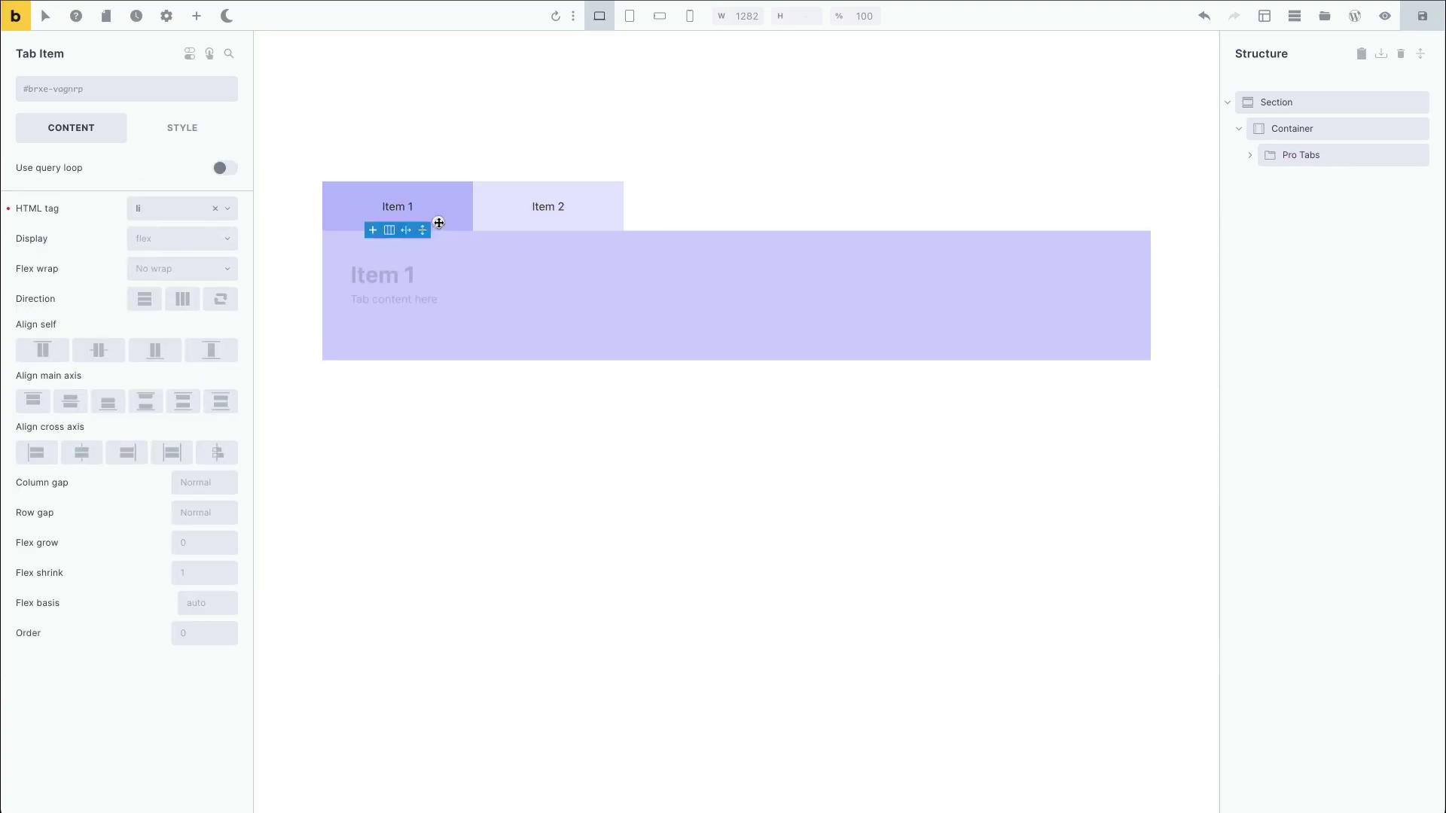
{"action": "left_click", "coordinate": [1298, 154]}
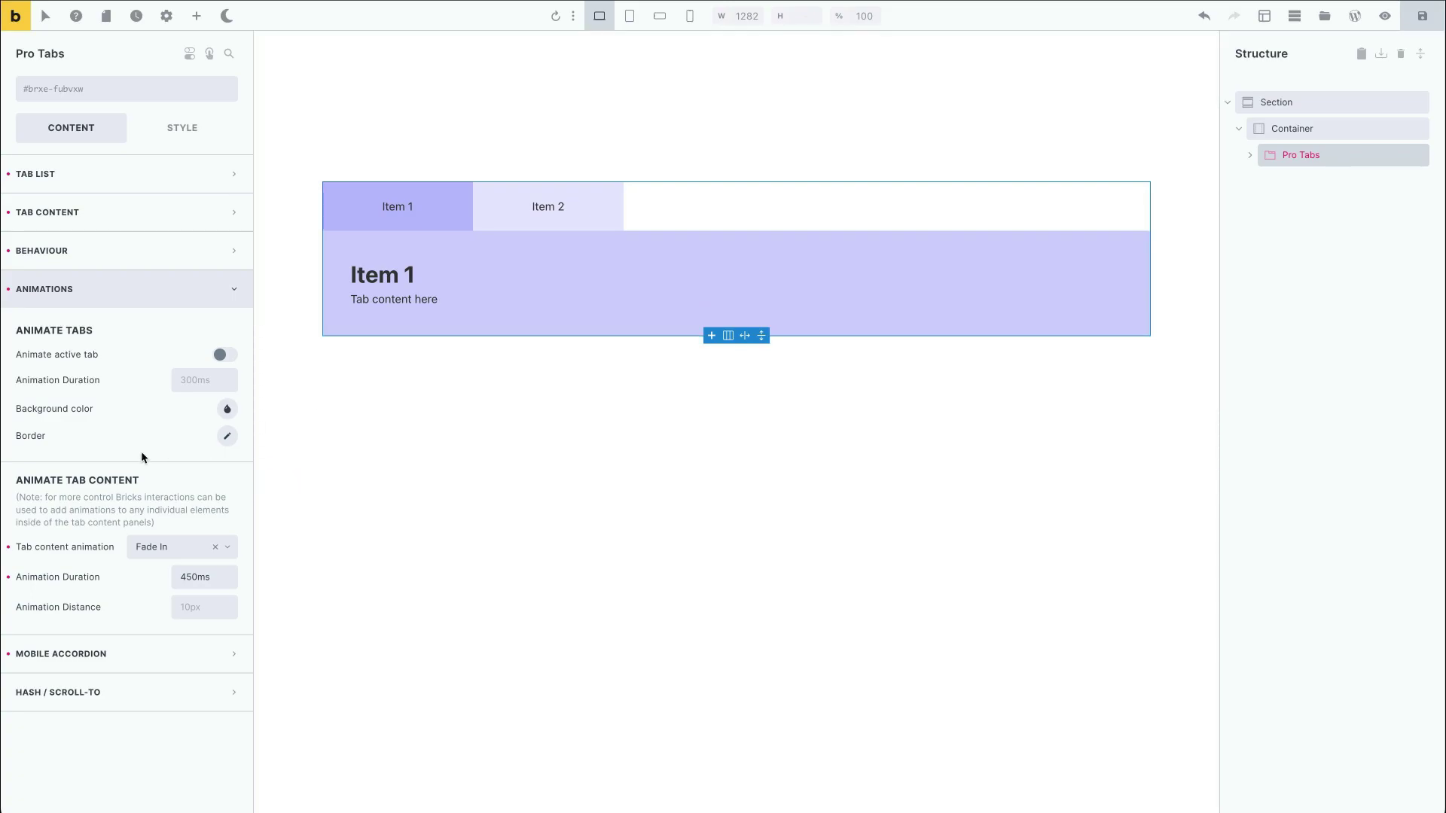
Try the Fade In Up content animation and preview it across Item 1 and Item 2.
{"action": "left_click", "coordinate": [175, 547]}
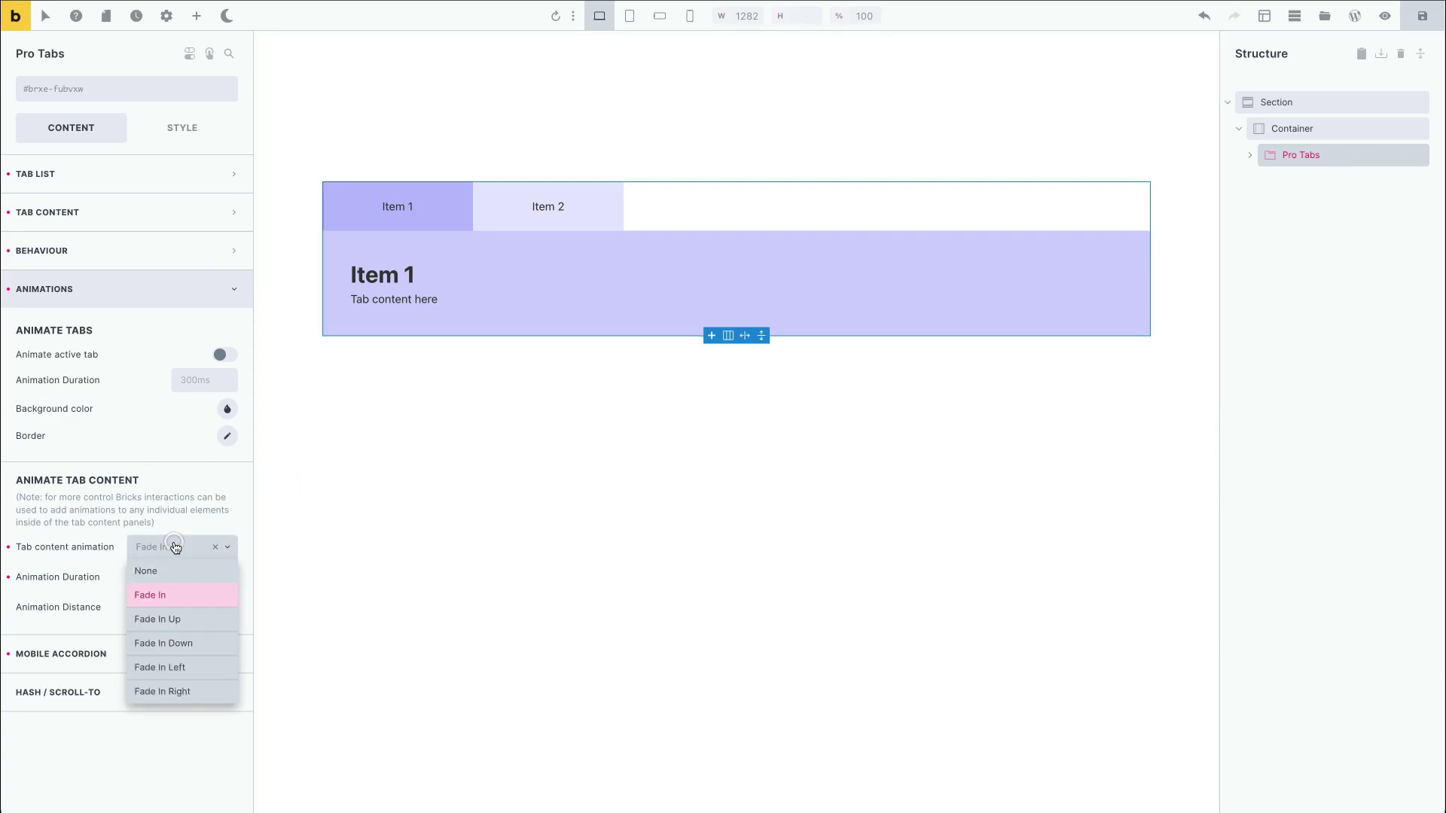
{"action": "left_click", "coordinate": [180, 614]}
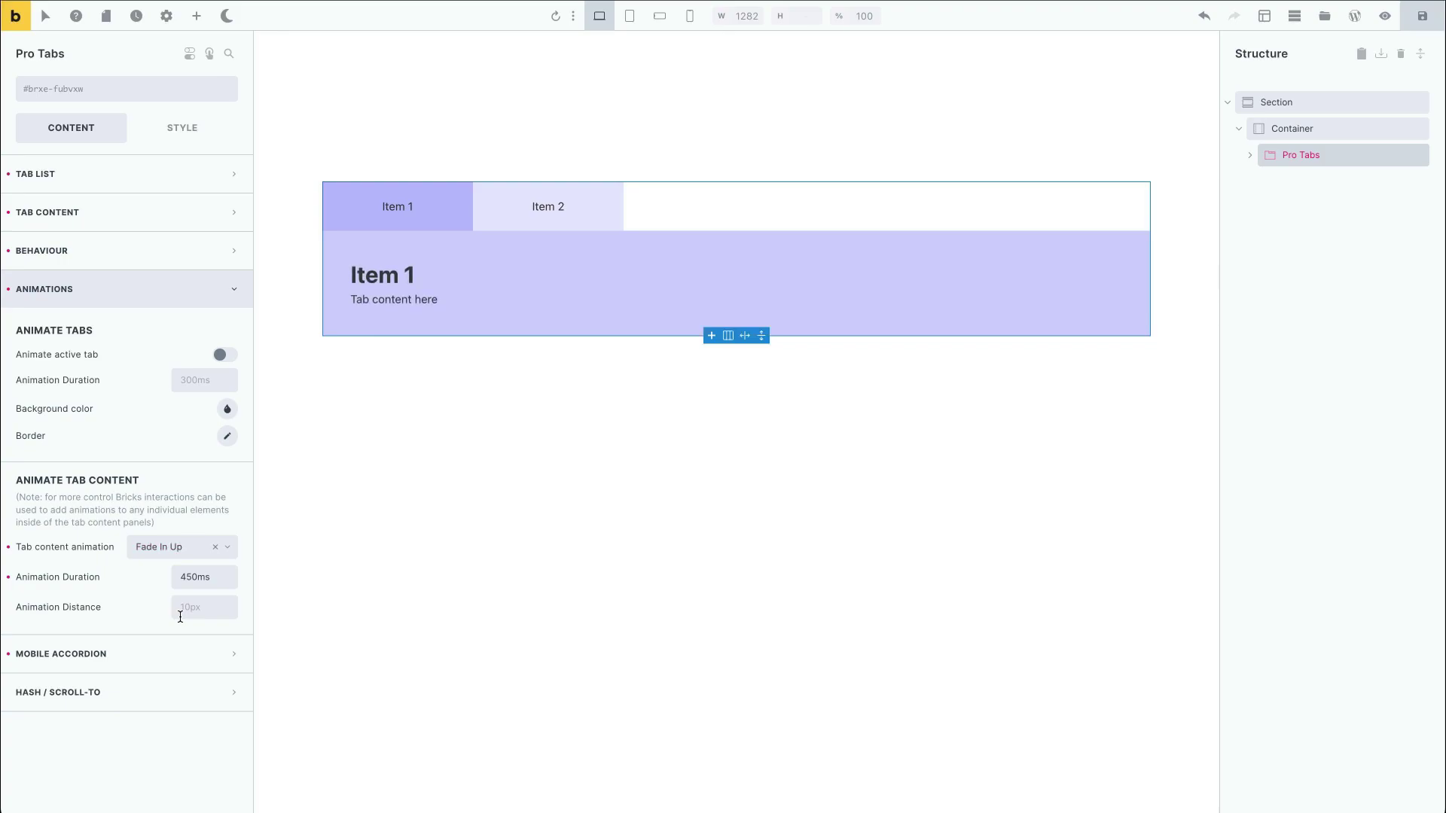
{"action": "left_click", "coordinate": [501, 226]}
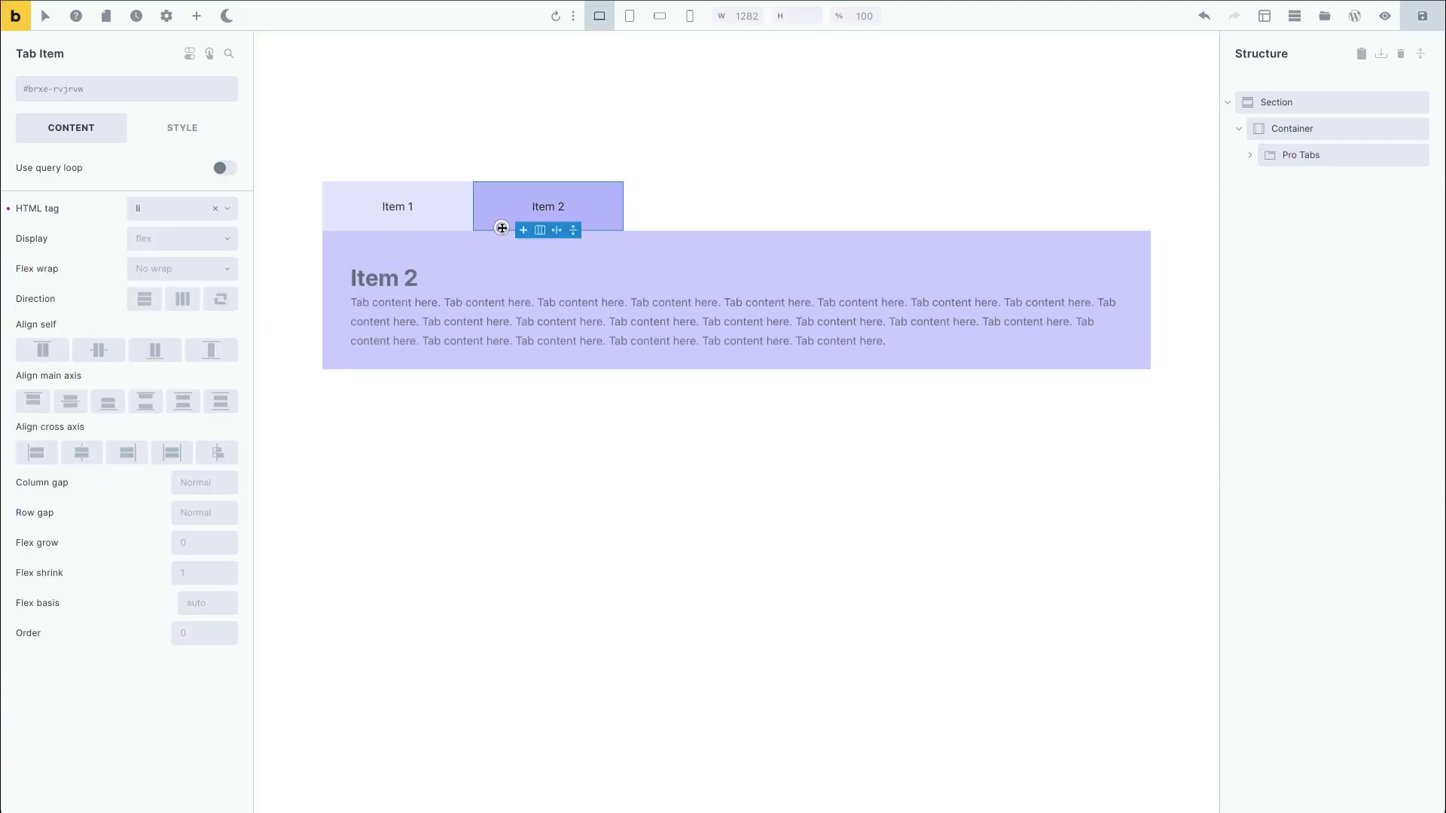
{"action": "left_click", "coordinate": [419, 220]}
{"action": "left_click", "coordinate": [495, 219]}
{"action": "left_click", "coordinate": [419, 219]}
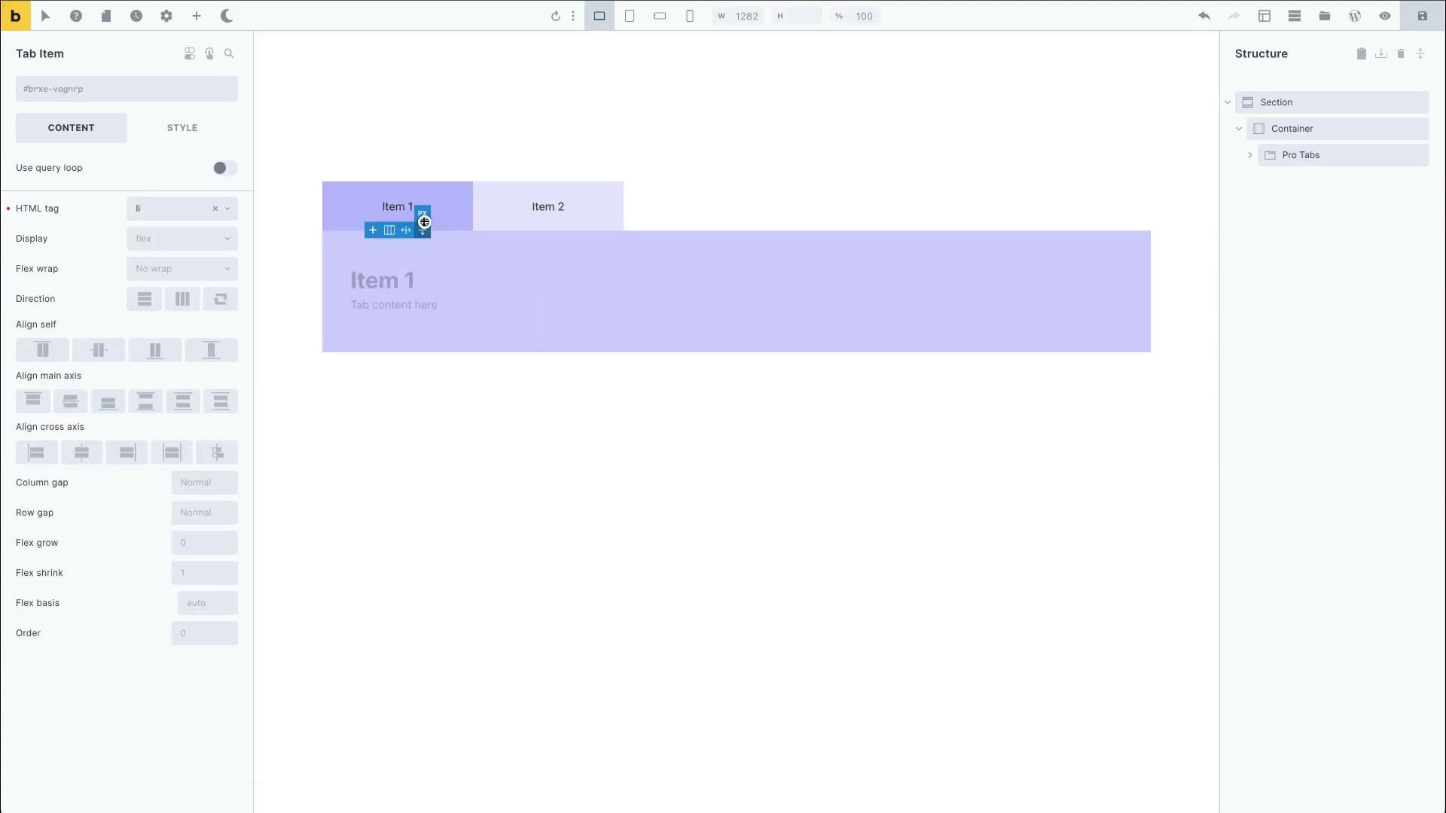
{"action": "left_click", "coordinate": [1266, 153]}
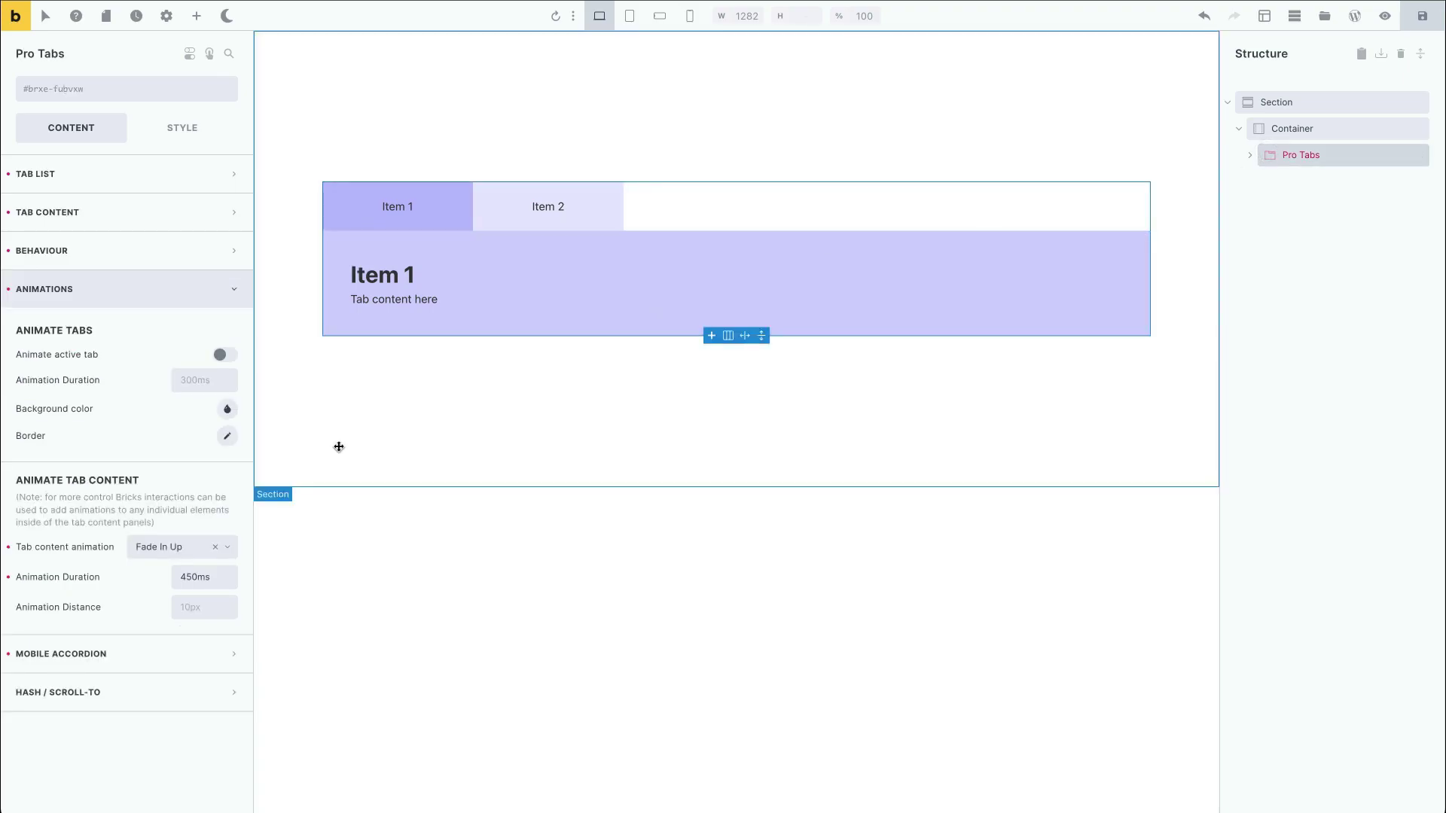
Switch to Fade In Left with a 100px distance and preview the tabs.
{"action": "left_click", "coordinate": [203, 606]}
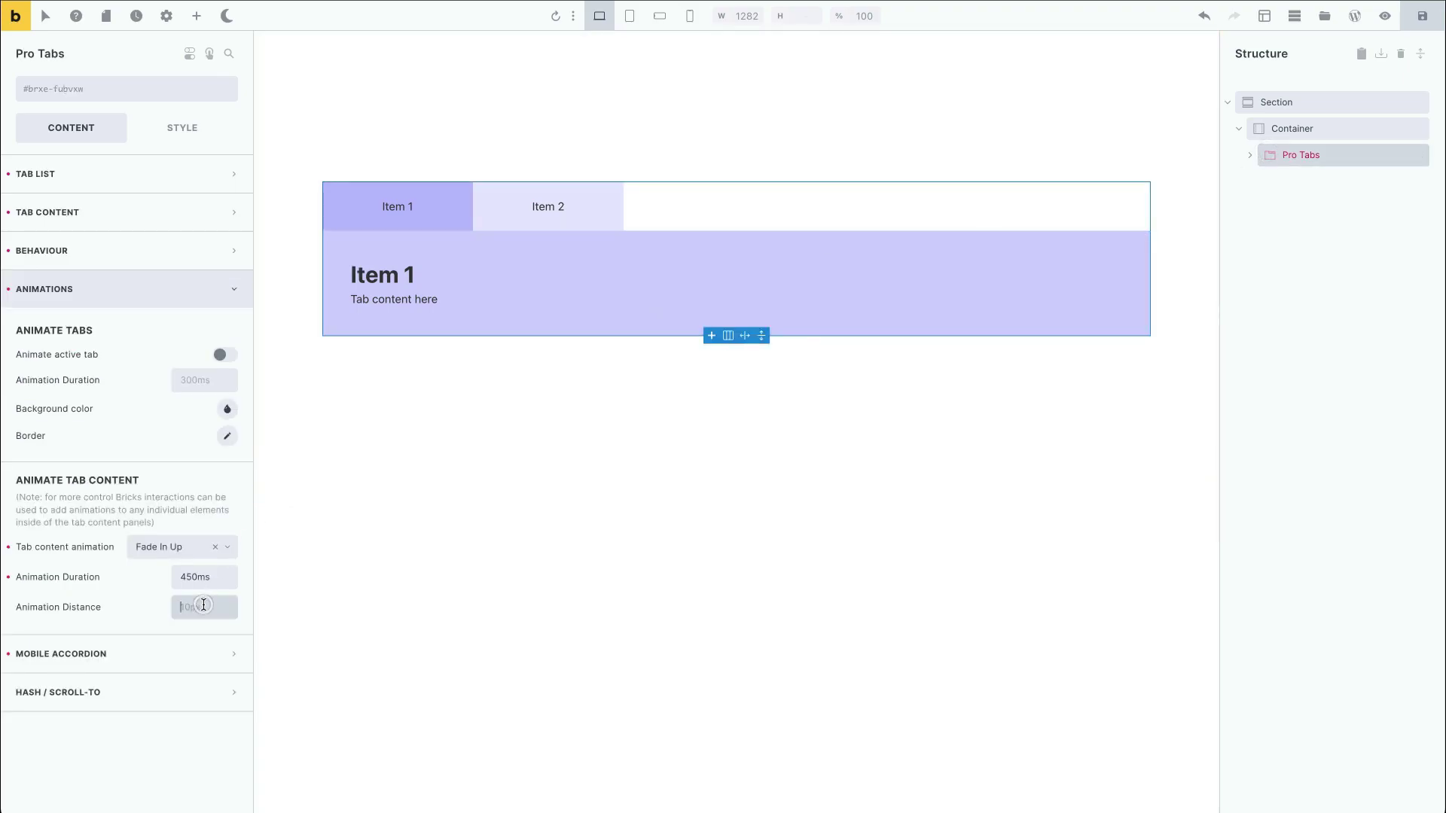
{"action": "left_click", "coordinate": [194, 558]}
{"action": "left_click", "coordinate": [188, 665]}
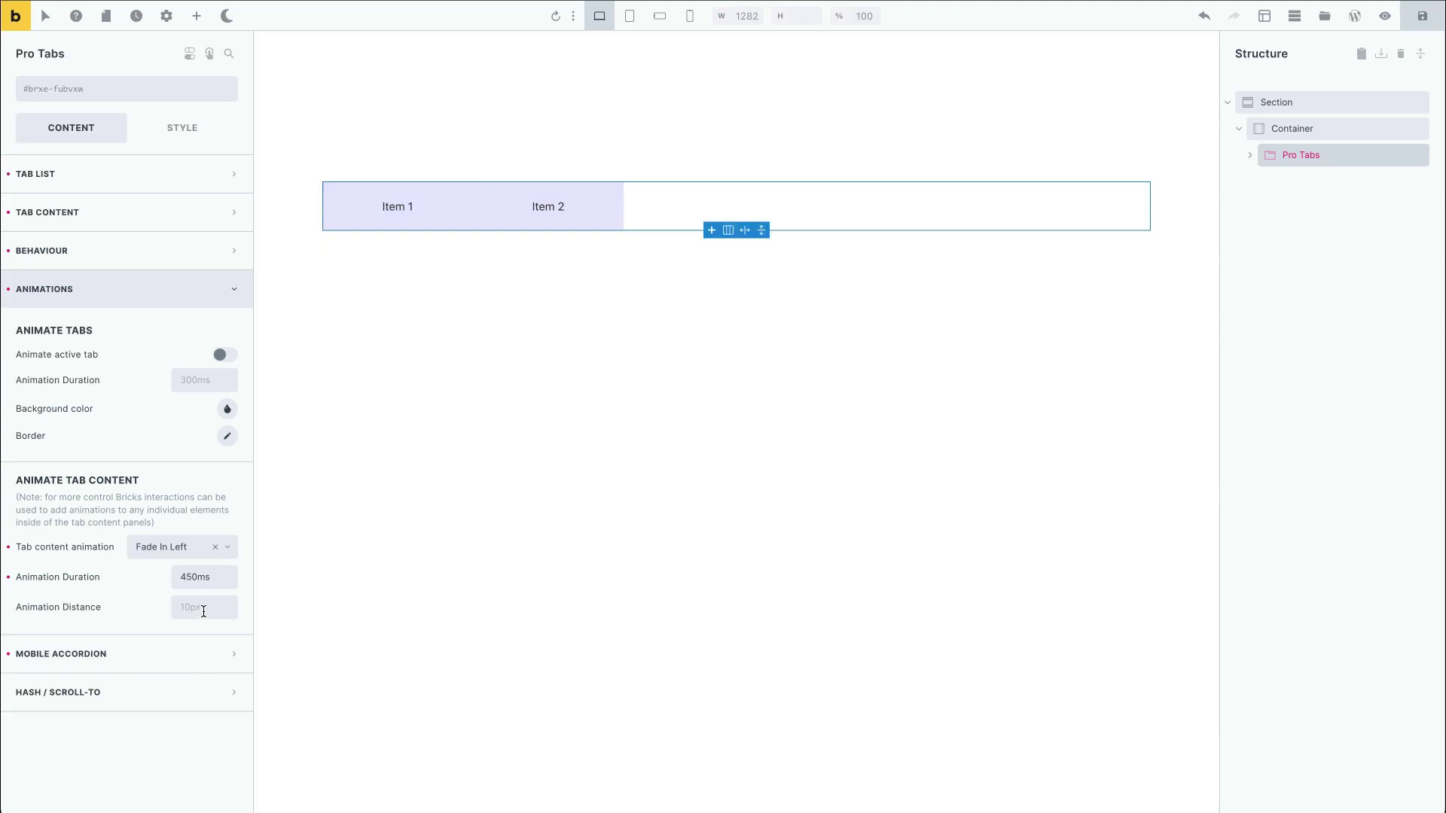
{"action": "left_click", "coordinate": [204, 611]}
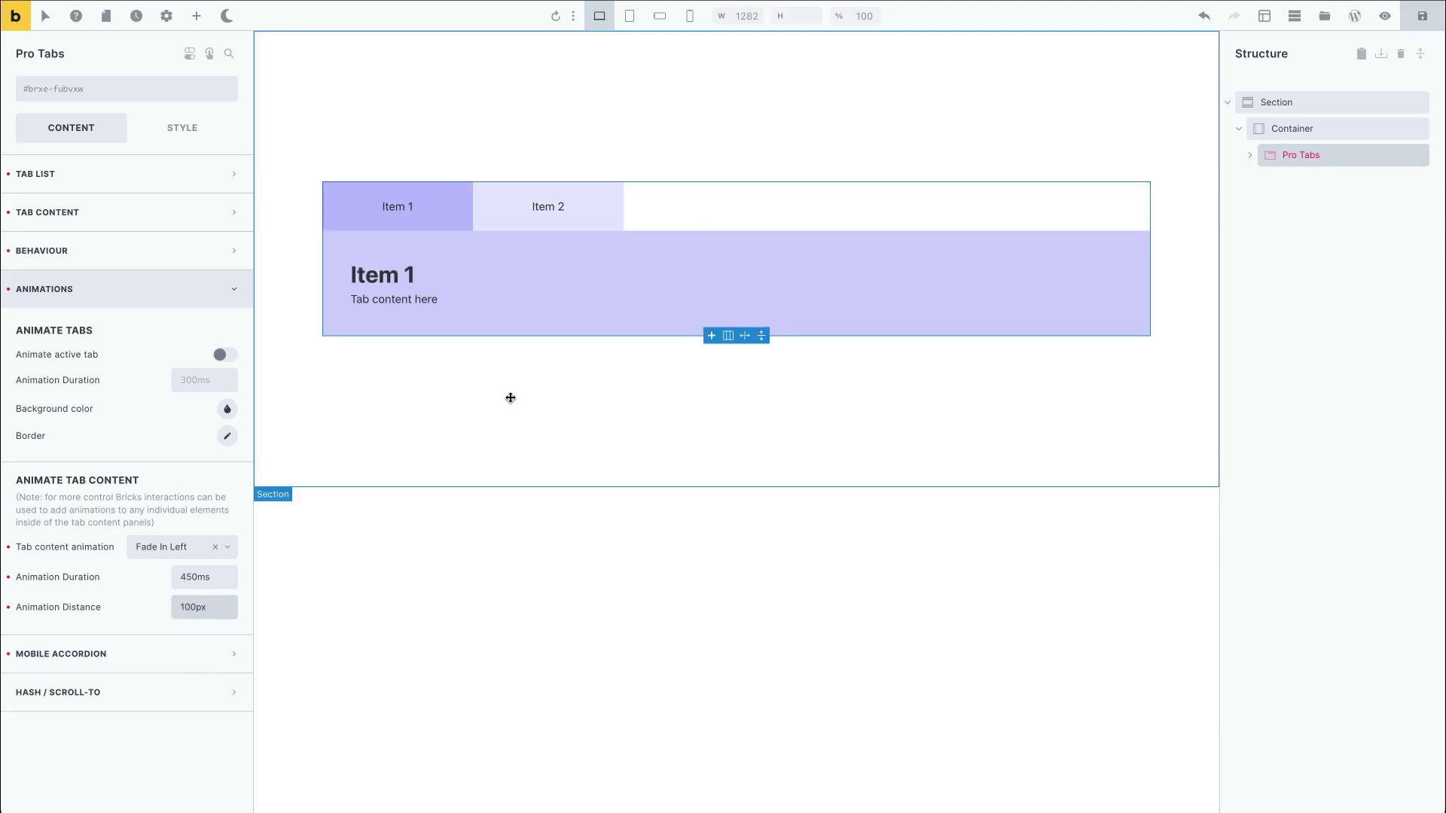
{"action": "left_click", "coordinate": [549, 224]}
{"action": "left_click", "coordinate": [457, 218]}
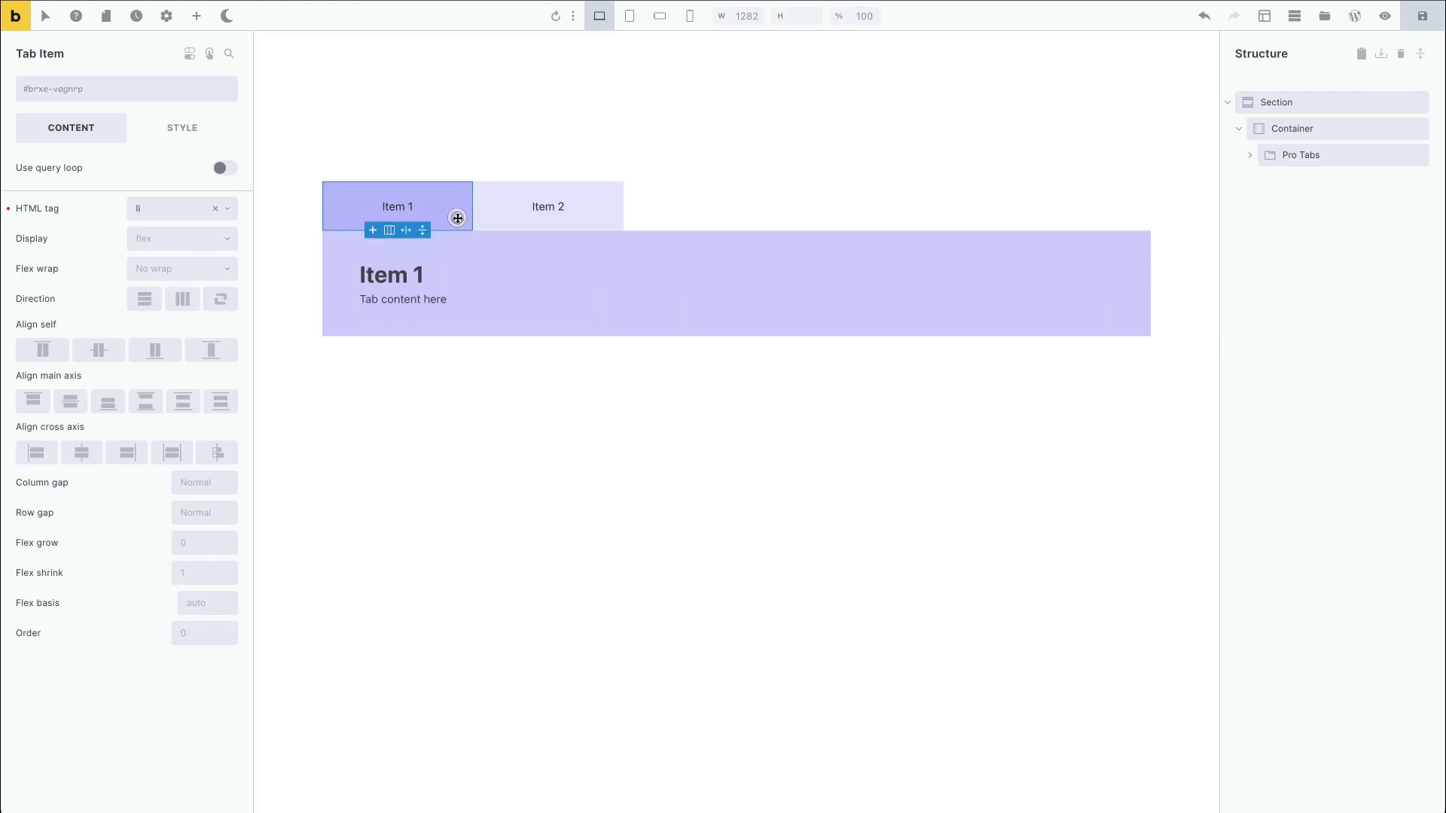
{"action": "left_click", "coordinate": [506, 219]}
{"action": "left_click", "coordinate": [449, 220]}
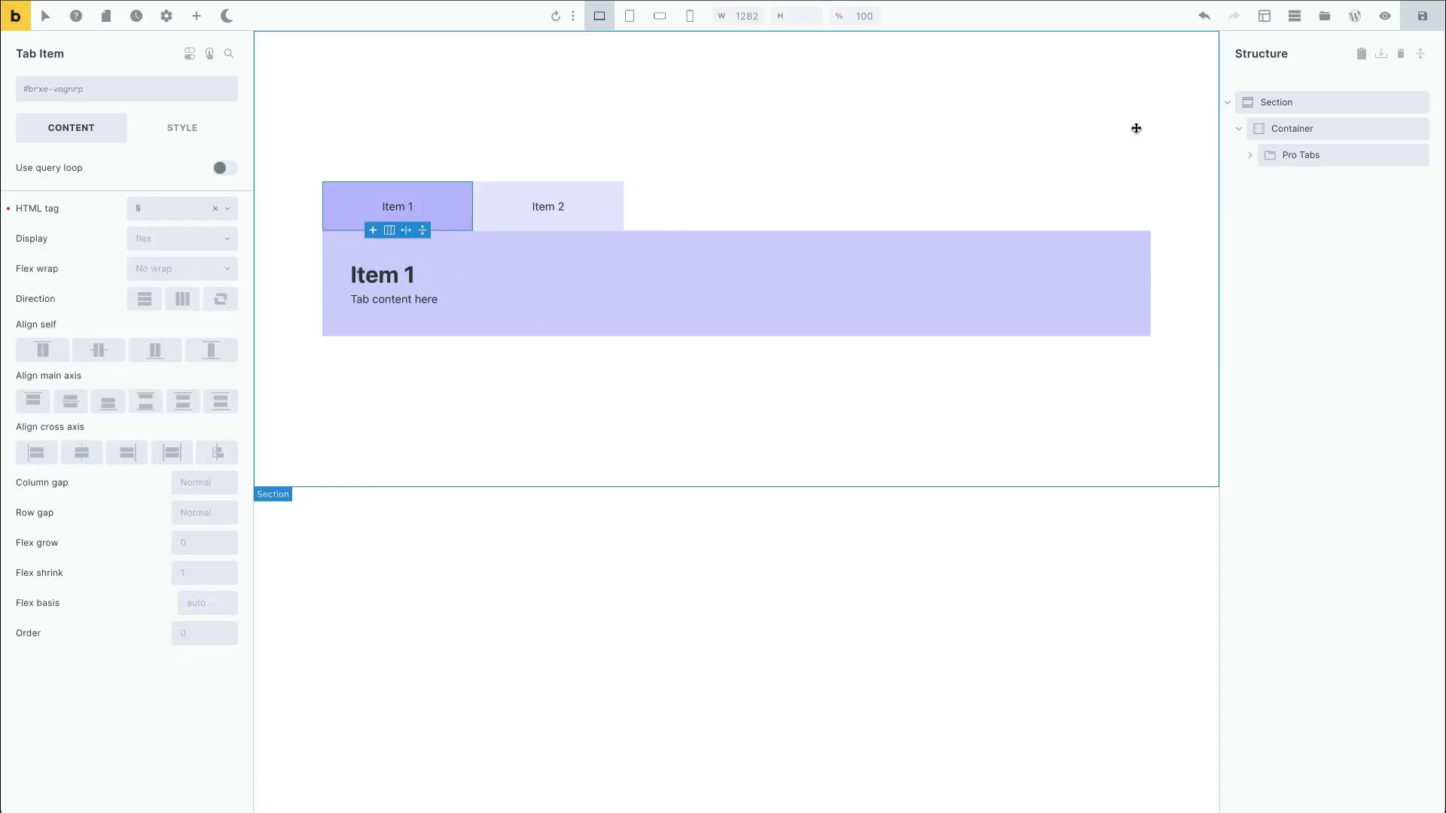
Reset the animation distance, duration and tab content animation back to defaults.
{"action": "left_click", "coordinate": [1302, 154]}
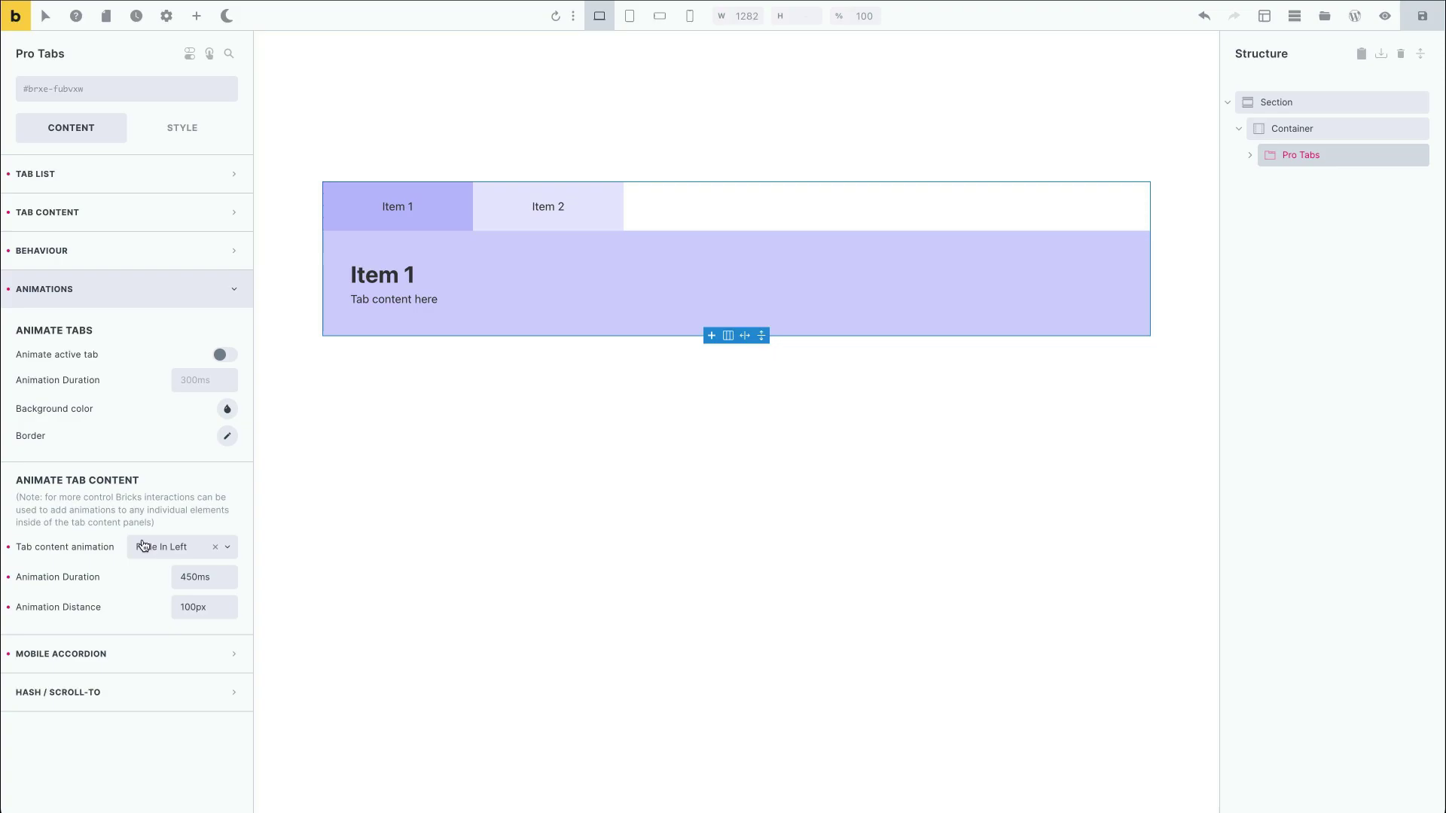
{"action": "left_click", "coordinate": [8, 607]}
{"action": "left_click", "coordinate": [10, 574]}
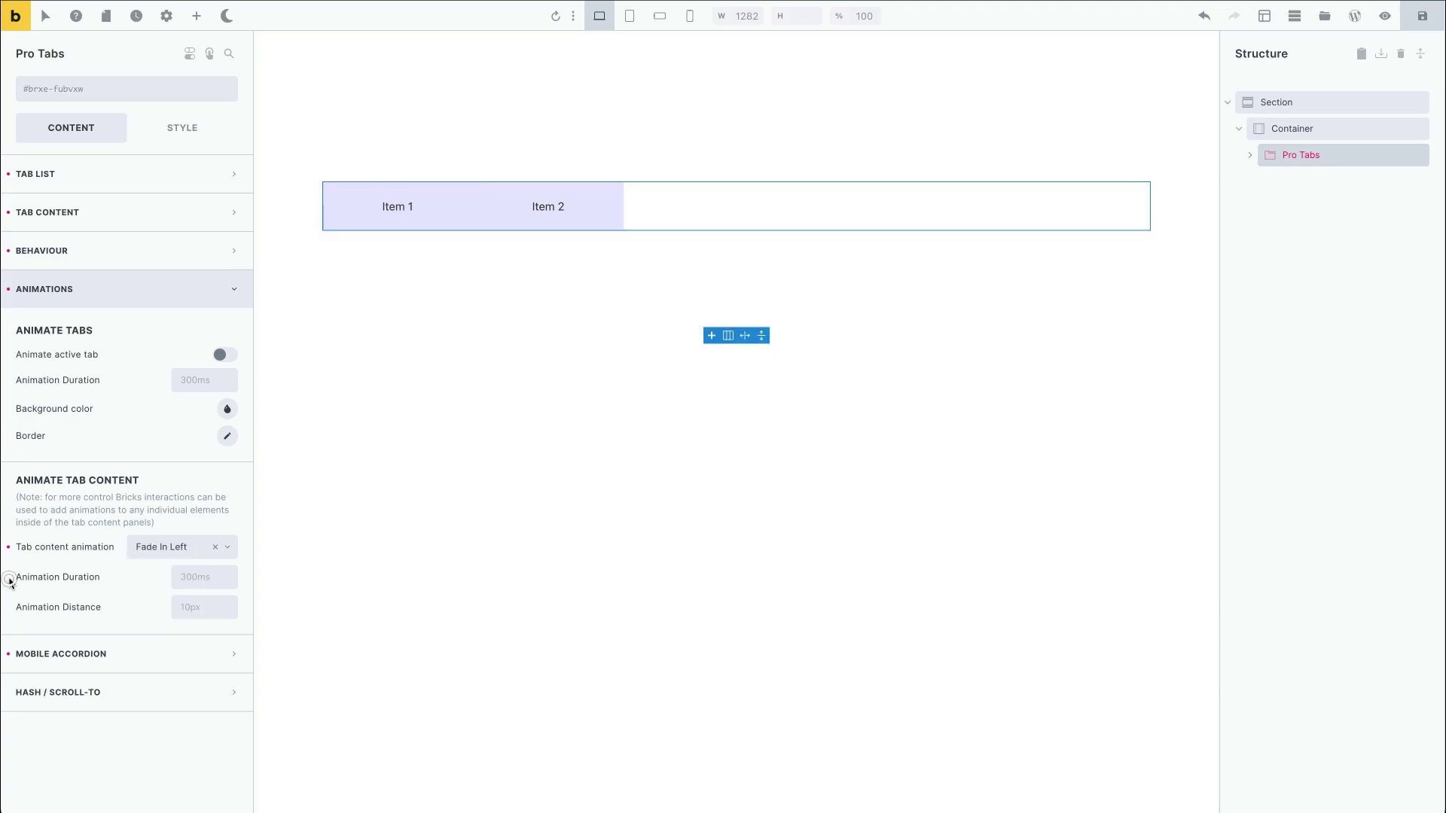
{"action": "left_click", "coordinate": [8, 547]}
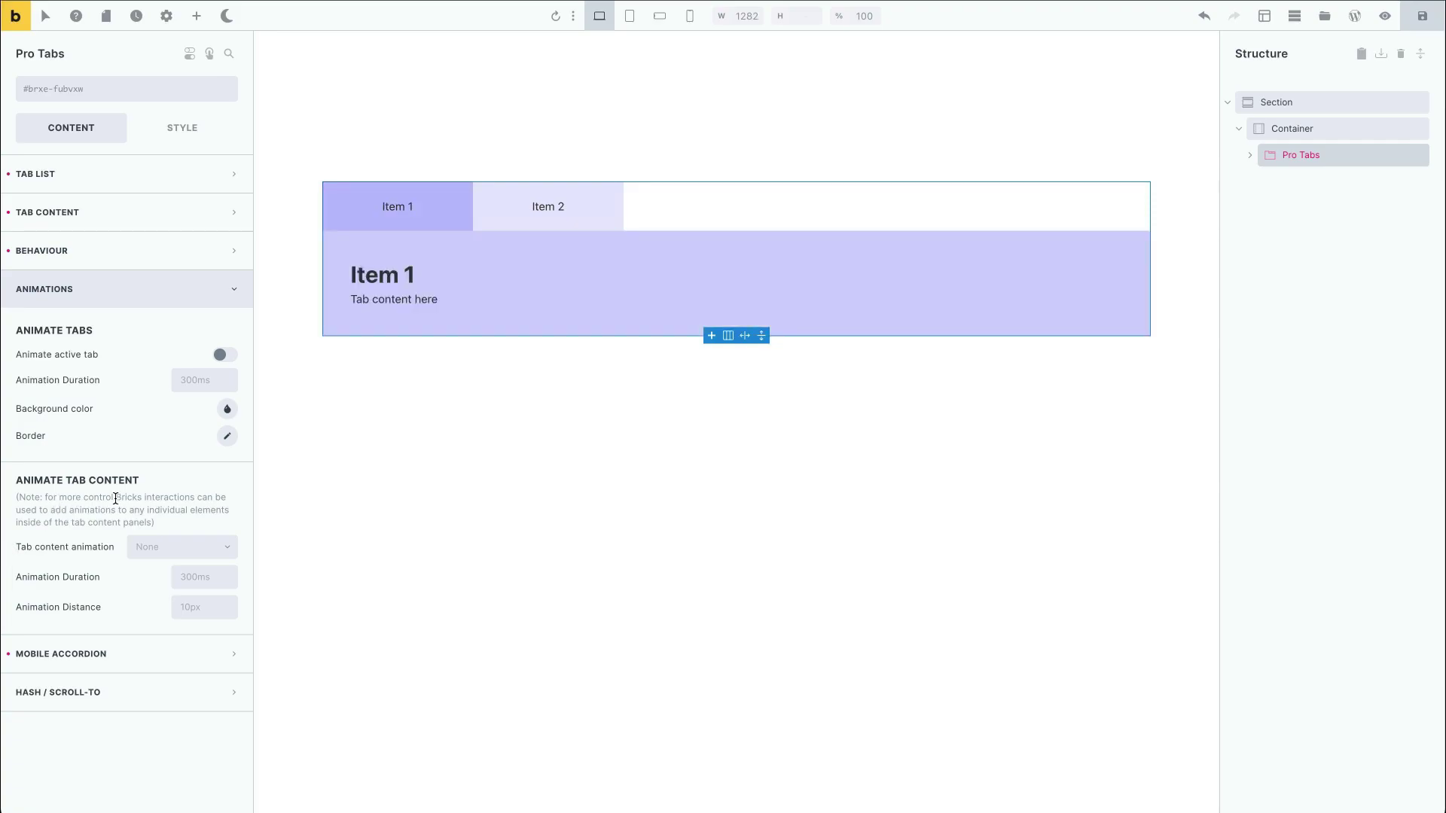
{"action": "left_click_drag", "start_coordinate": [116, 497], "coordinate": [193, 497]}
{"action": "left_click", "coordinate": [227, 495]}
{"action": "left_click", "coordinate": [379, 277]}
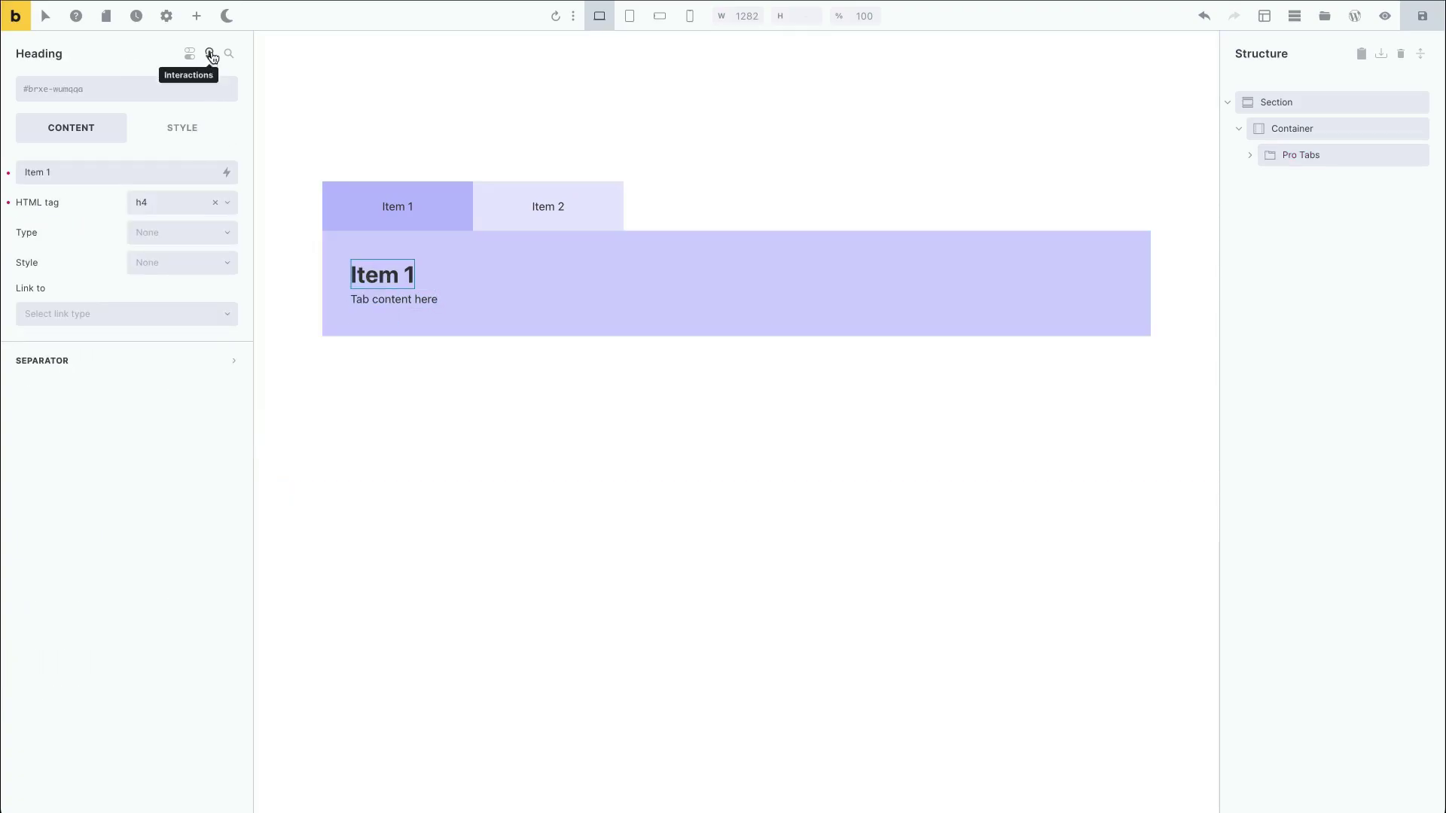
{"action": "left_click", "coordinate": [210, 53]}
{"action": "left_click", "coordinate": [212, 96]}
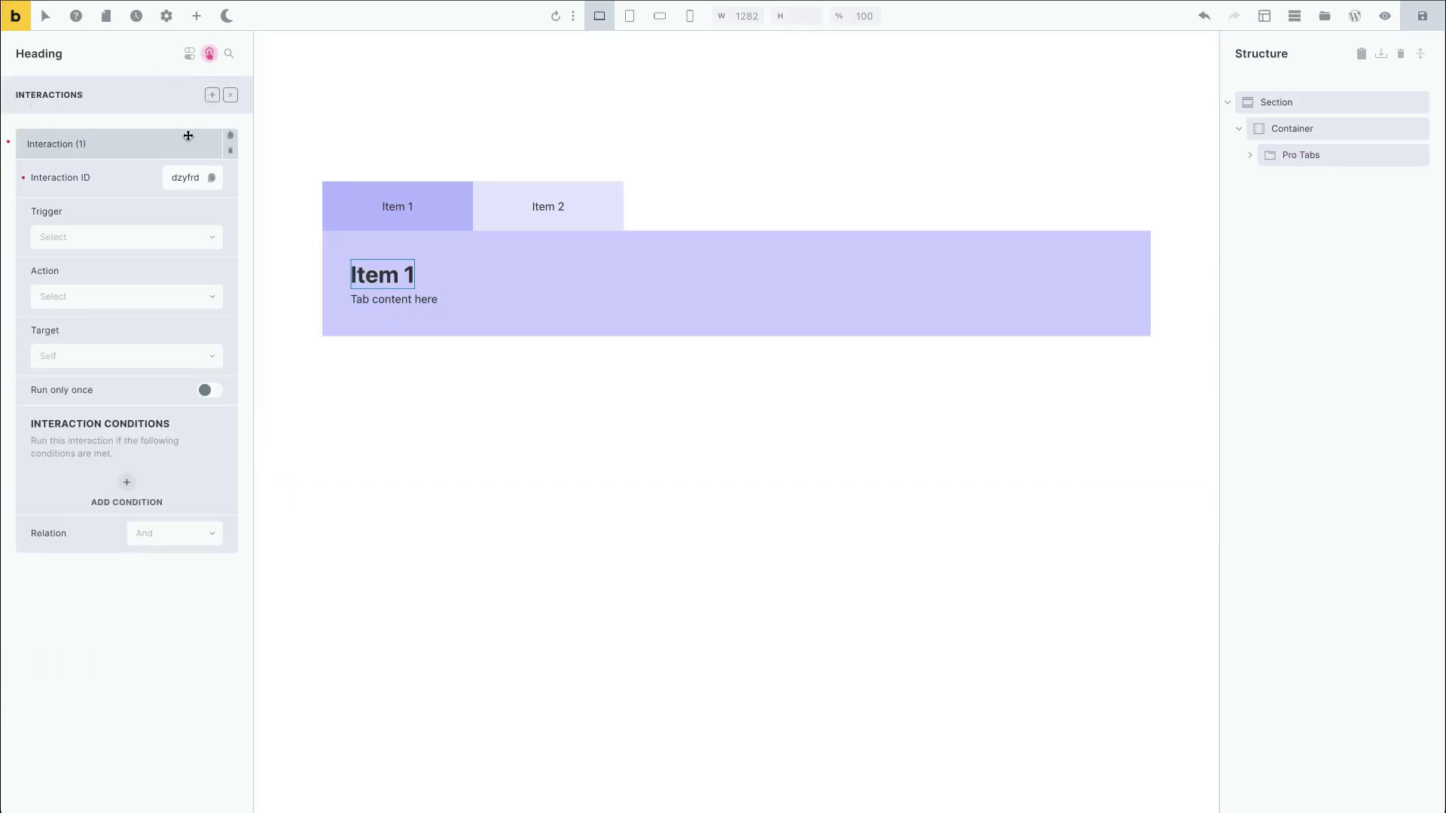
{"action": "left_click", "coordinate": [157, 236]}
{"action": "left_click", "coordinate": [121, 429]}
{"action": "left_click", "coordinate": [140, 303]}
{"action": "left_click", "coordinate": [99, 463]}
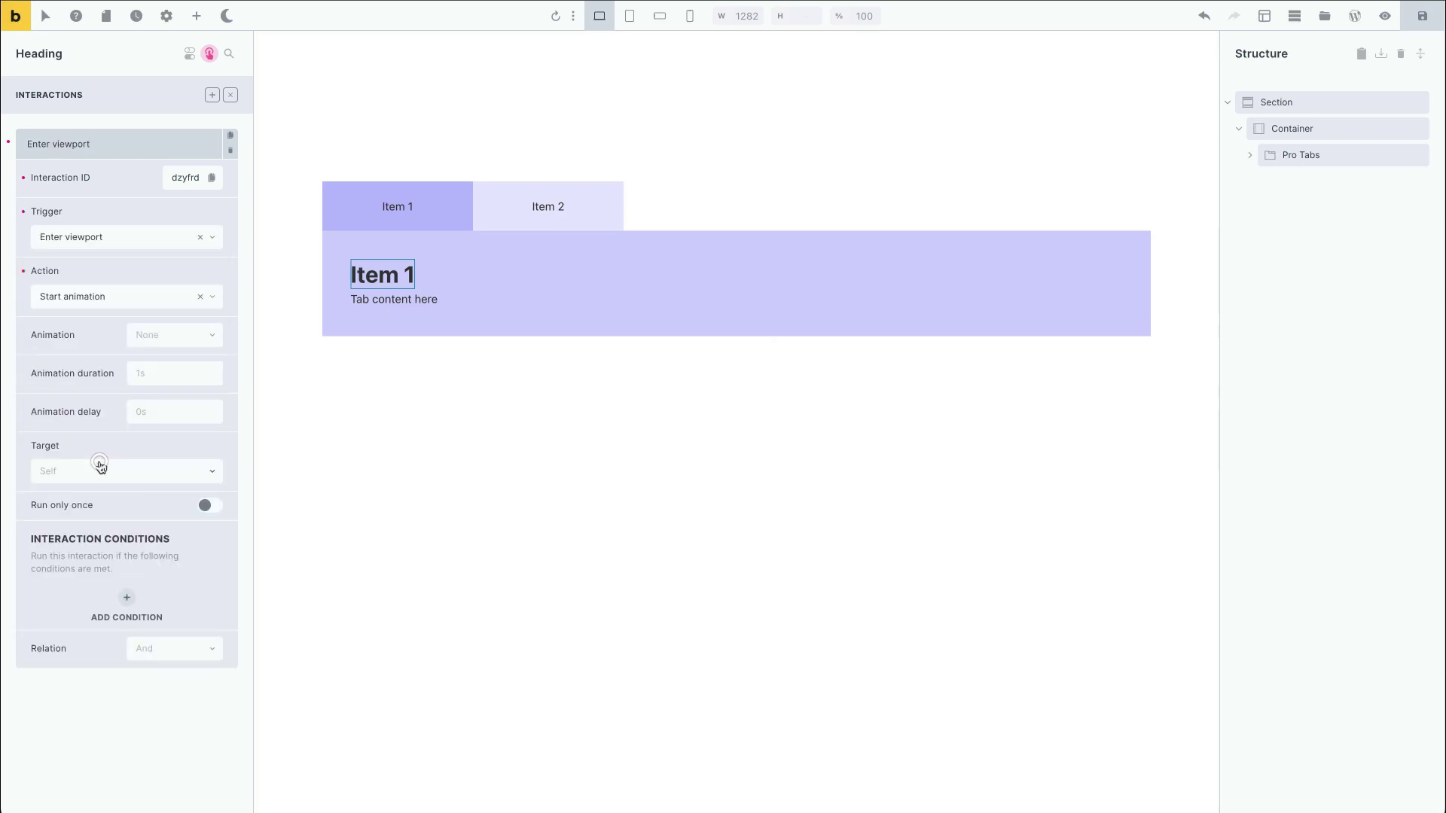
{"action": "left_click", "coordinate": [183, 341]}
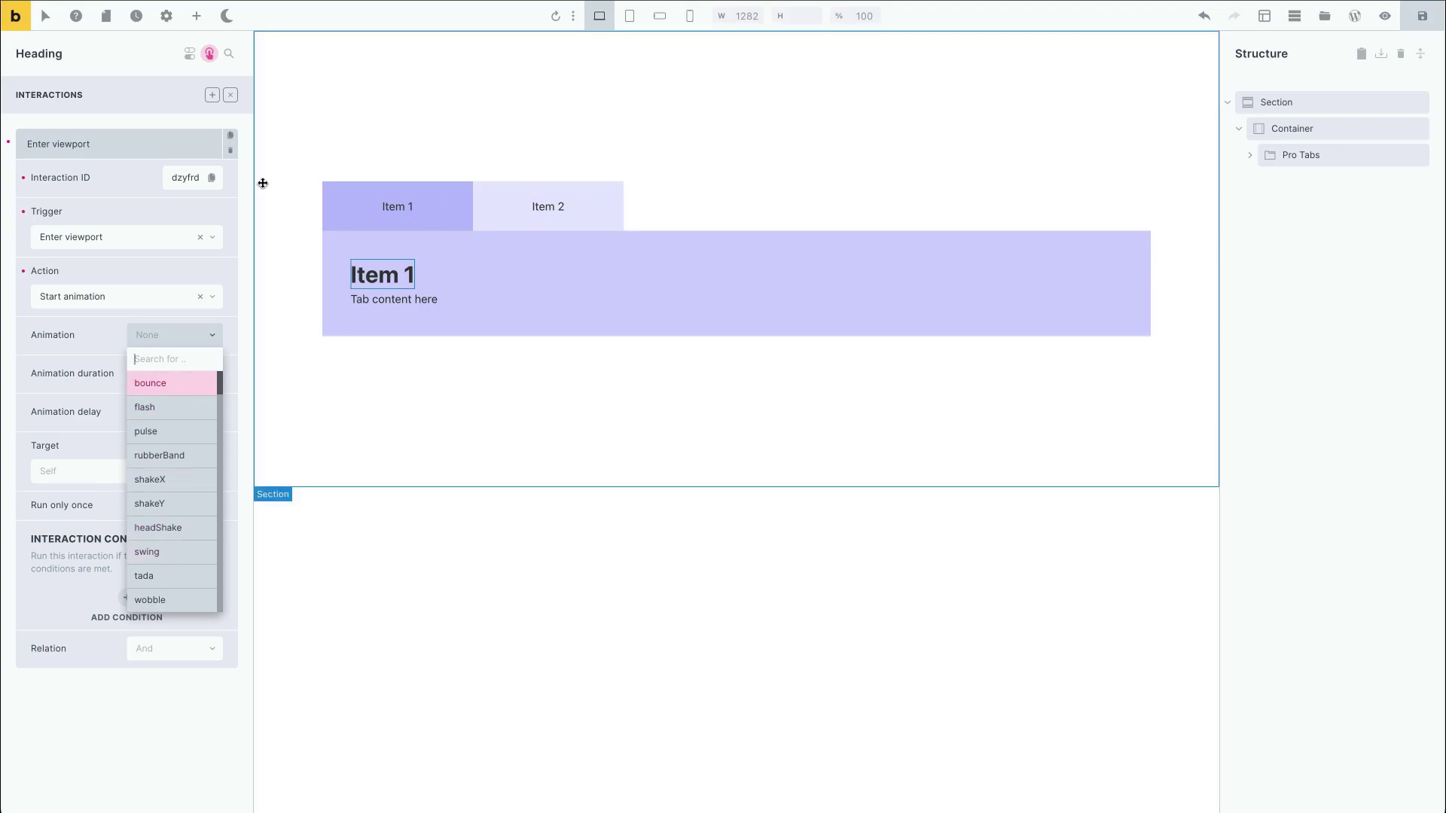
{"action": "left_click", "coordinate": [230, 150]}
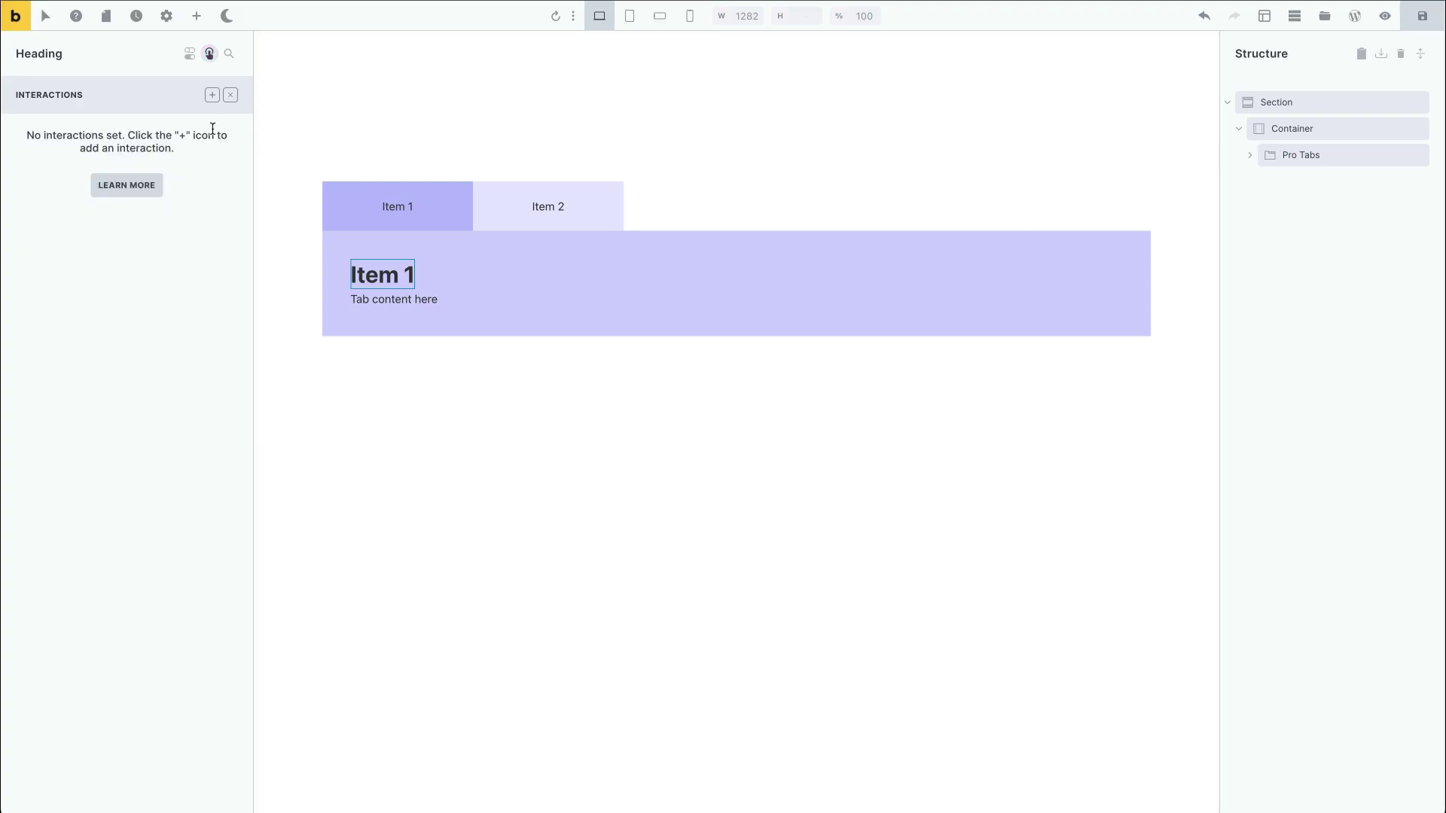
{"action": "left_click", "coordinate": [210, 54]}
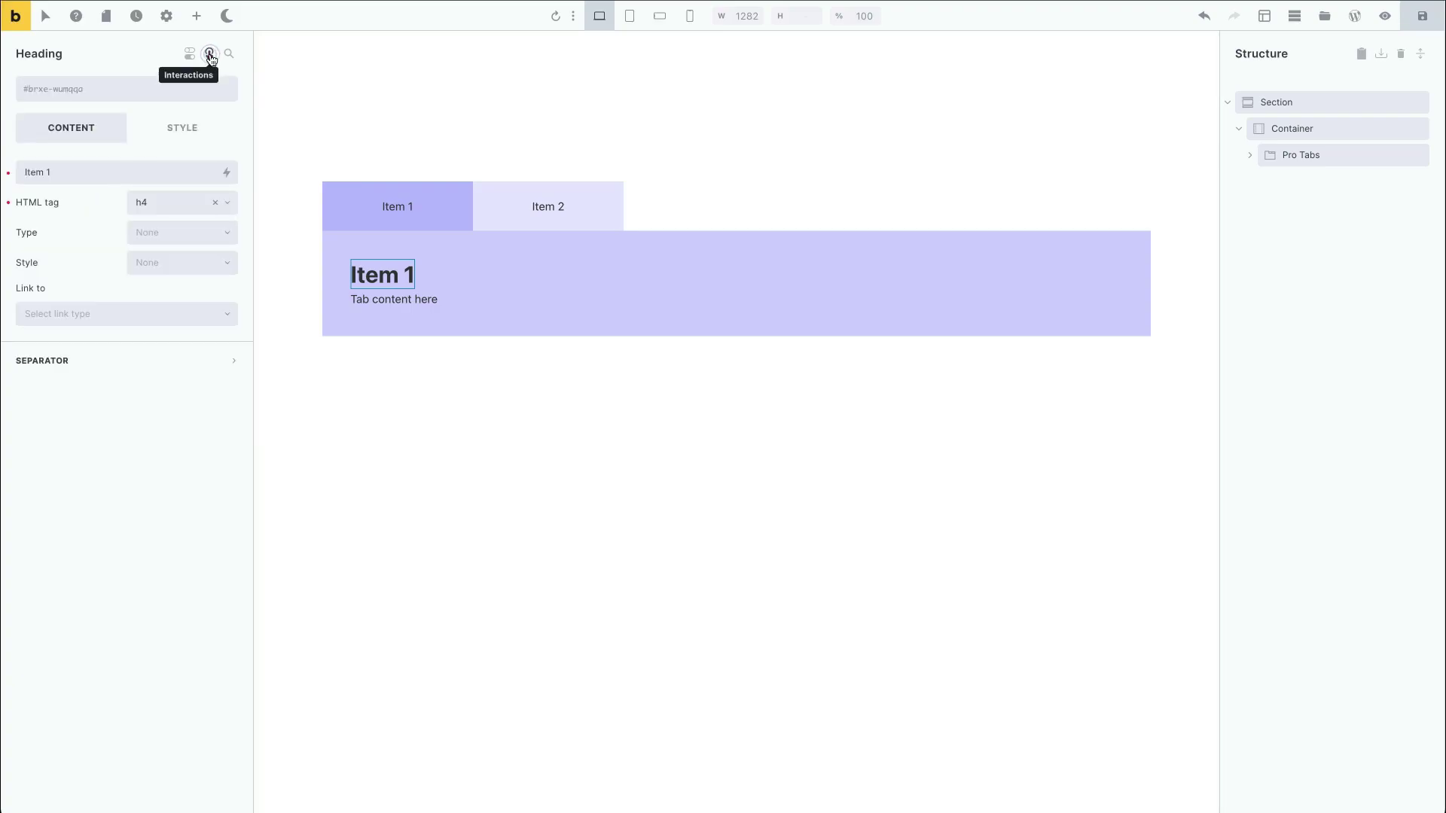
{"action": "left_click", "coordinate": [1320, 162]}
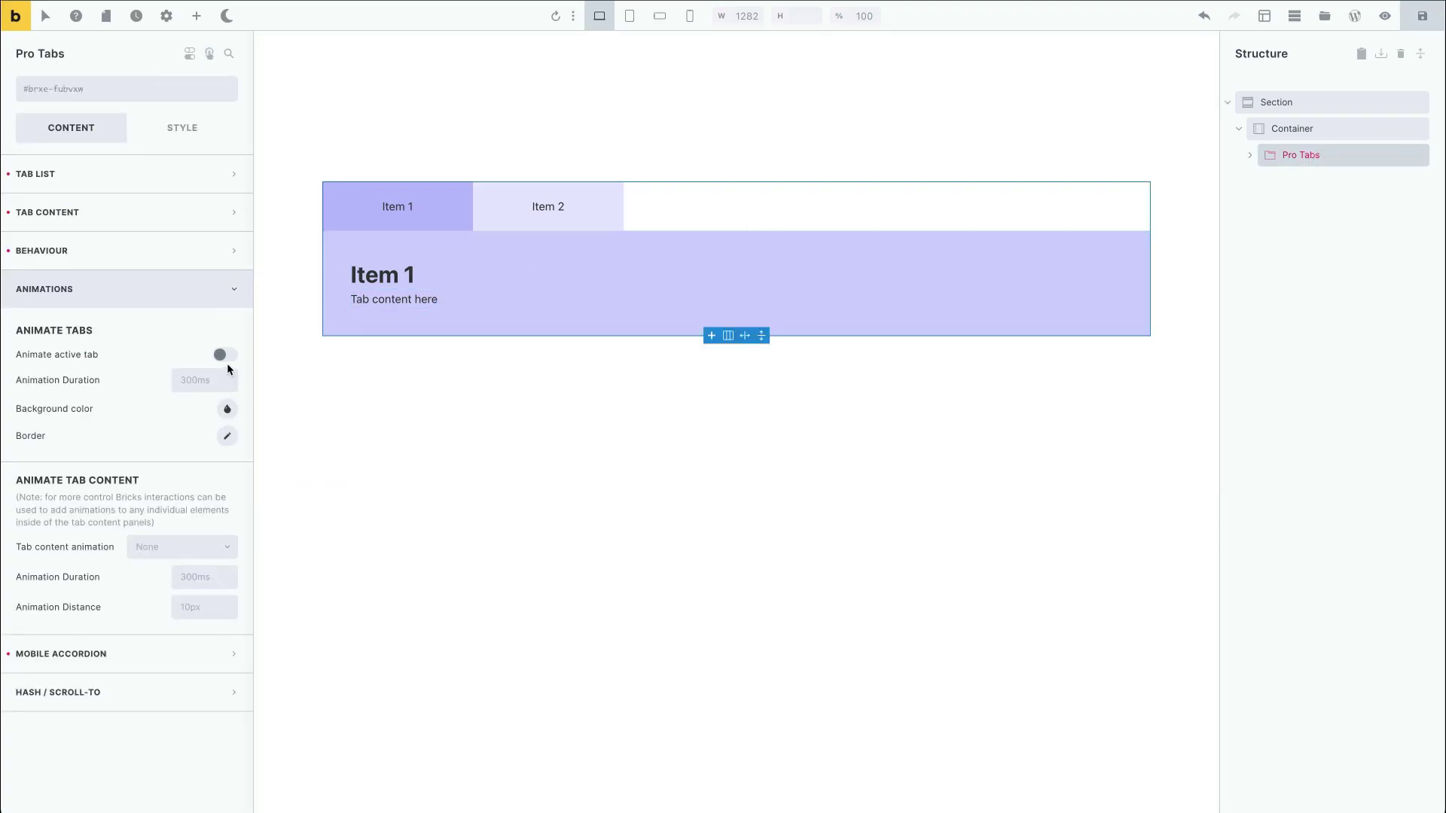
Make the tabs switch to an accordion below Mobile landscape and preview at that width.
{"action": "left_click", "coordinate": [187, 304]}
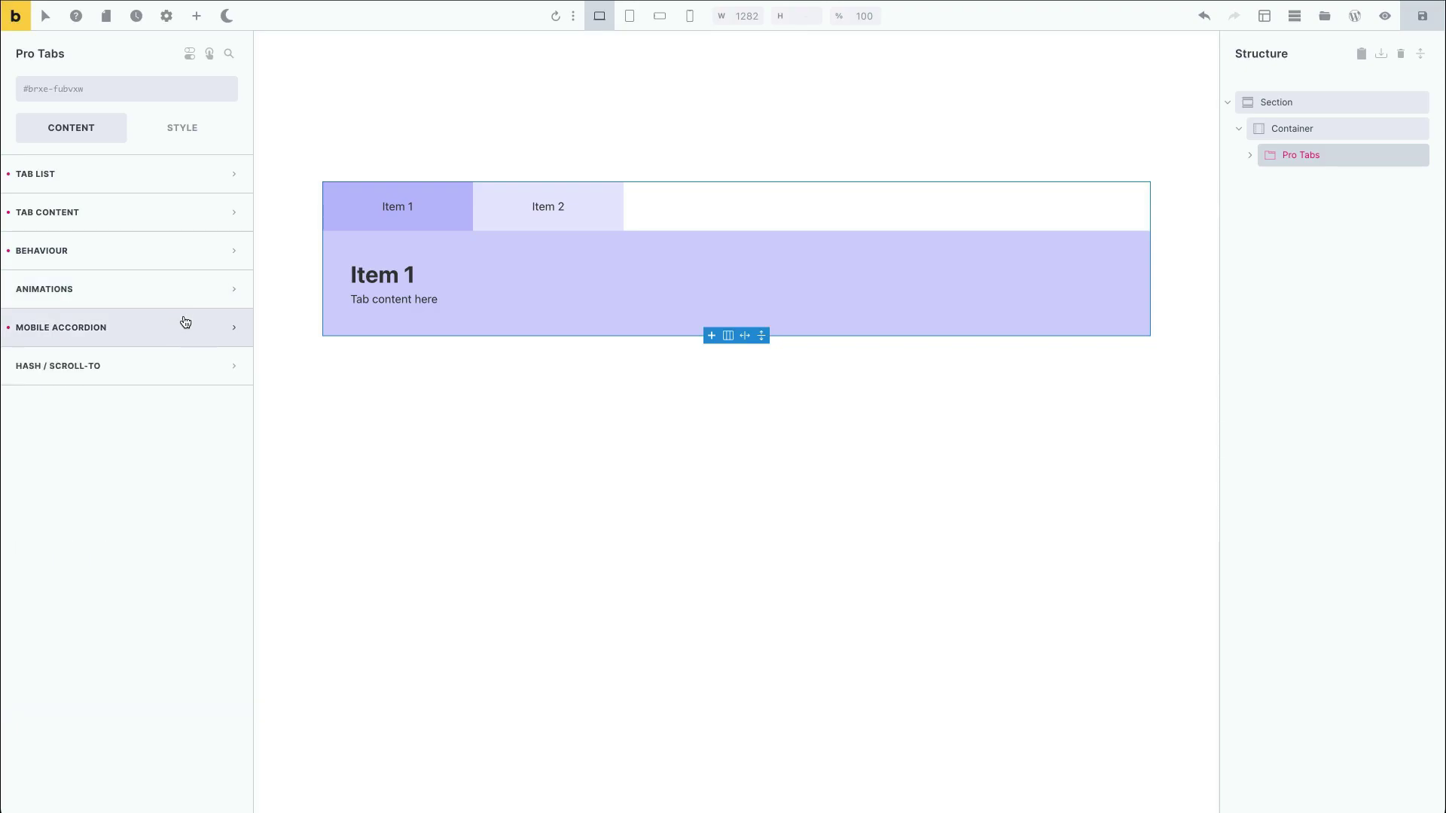
{"action": "left_click", "coordinate": [185, 322]}
{"action": "scroll", "coordinate": [135, 486], "scroll_direction": "down", "scroll_amount": 1}
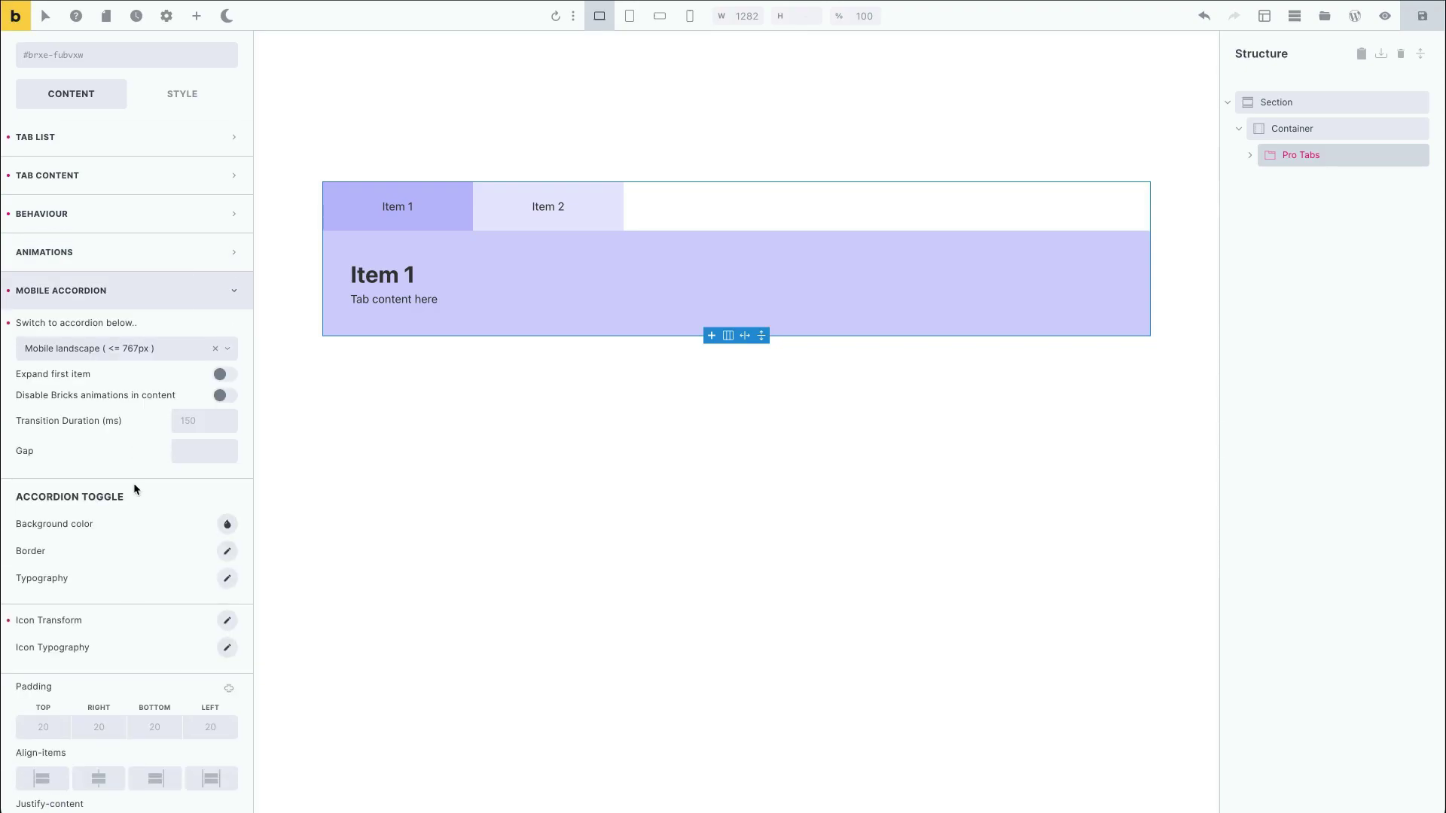
{"action": "left_click", "coordinate": [172, 343]}
{"action": "left_click", "coordinate": [155, 386]}
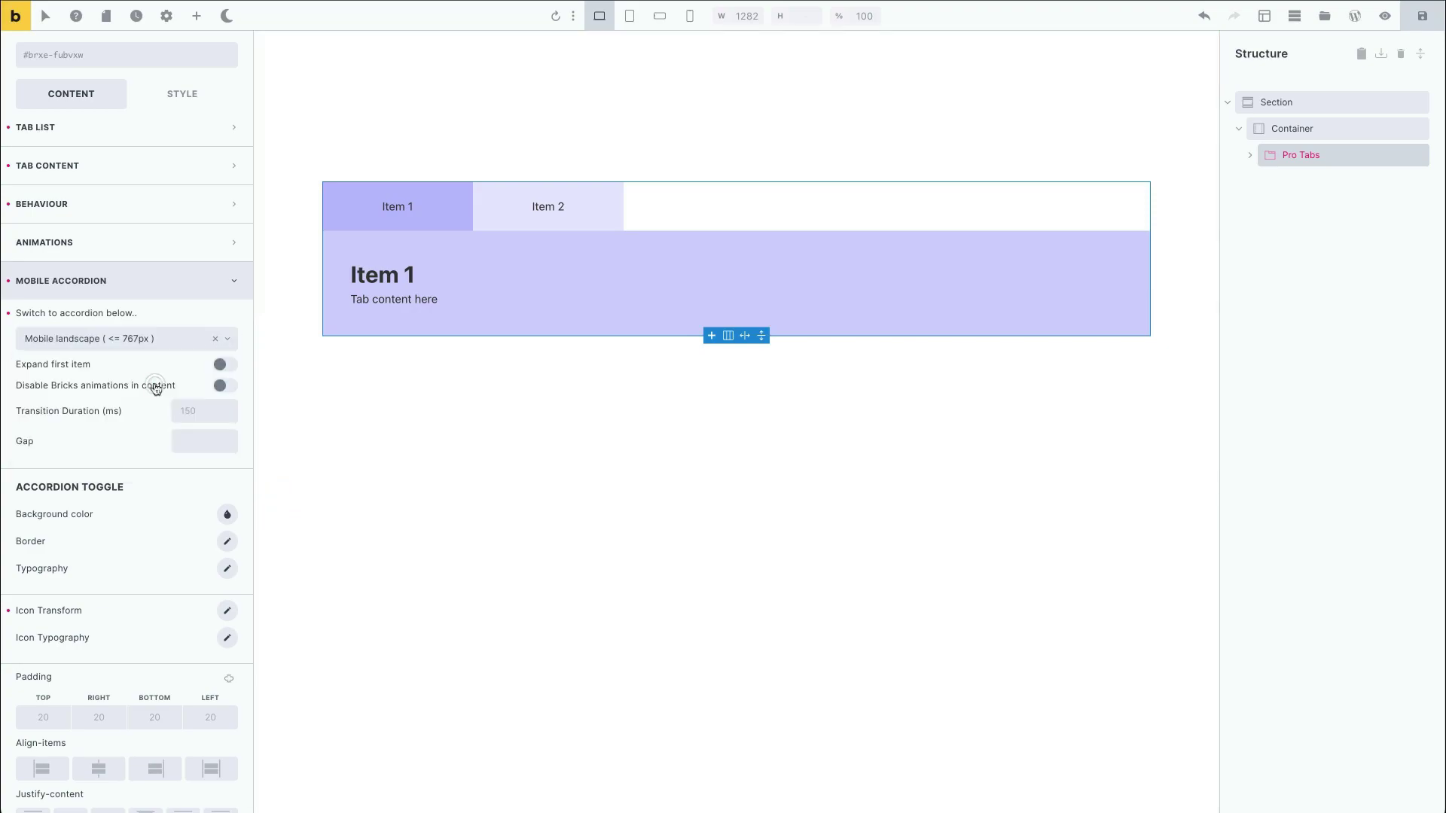
{"action": "left_click", "coordinate": [659, 17]}
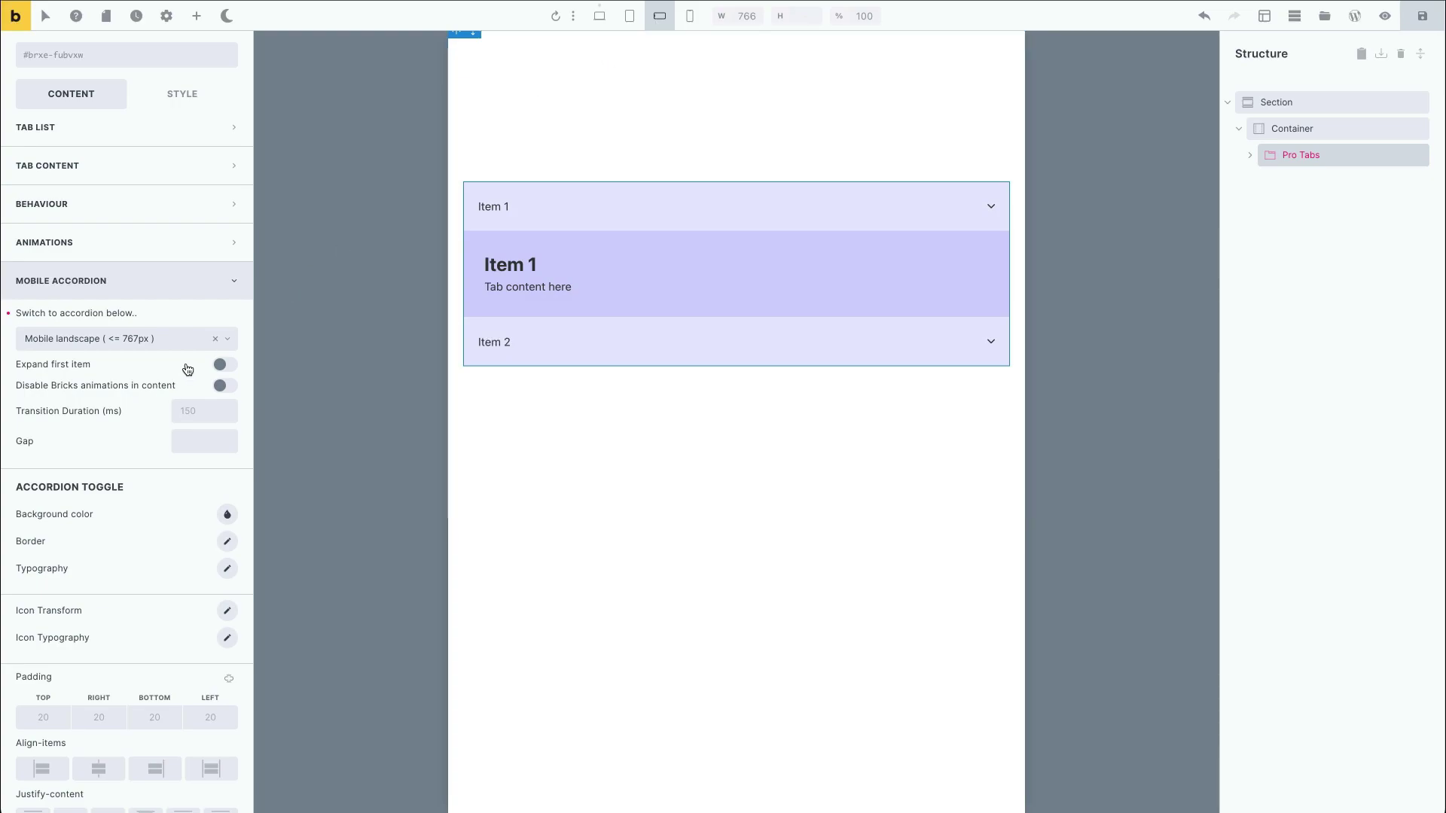
Set the accordion gap to var(--space-s) and test opening the Item 1 and Item 2 panels.
{"action": "left_click", "coordinate": [196, 447]}
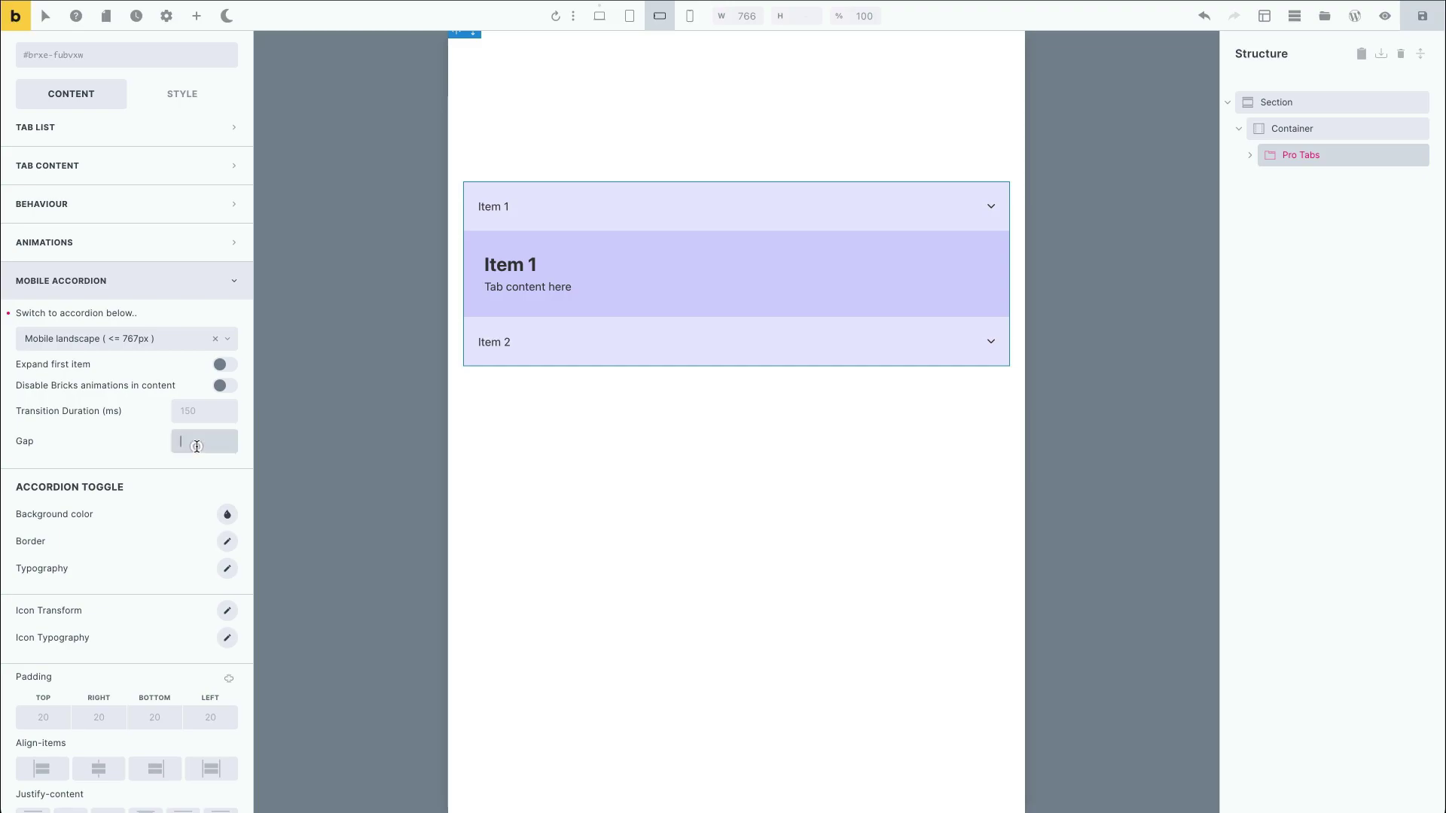
{"action": "type", "text": "--space-s)"}
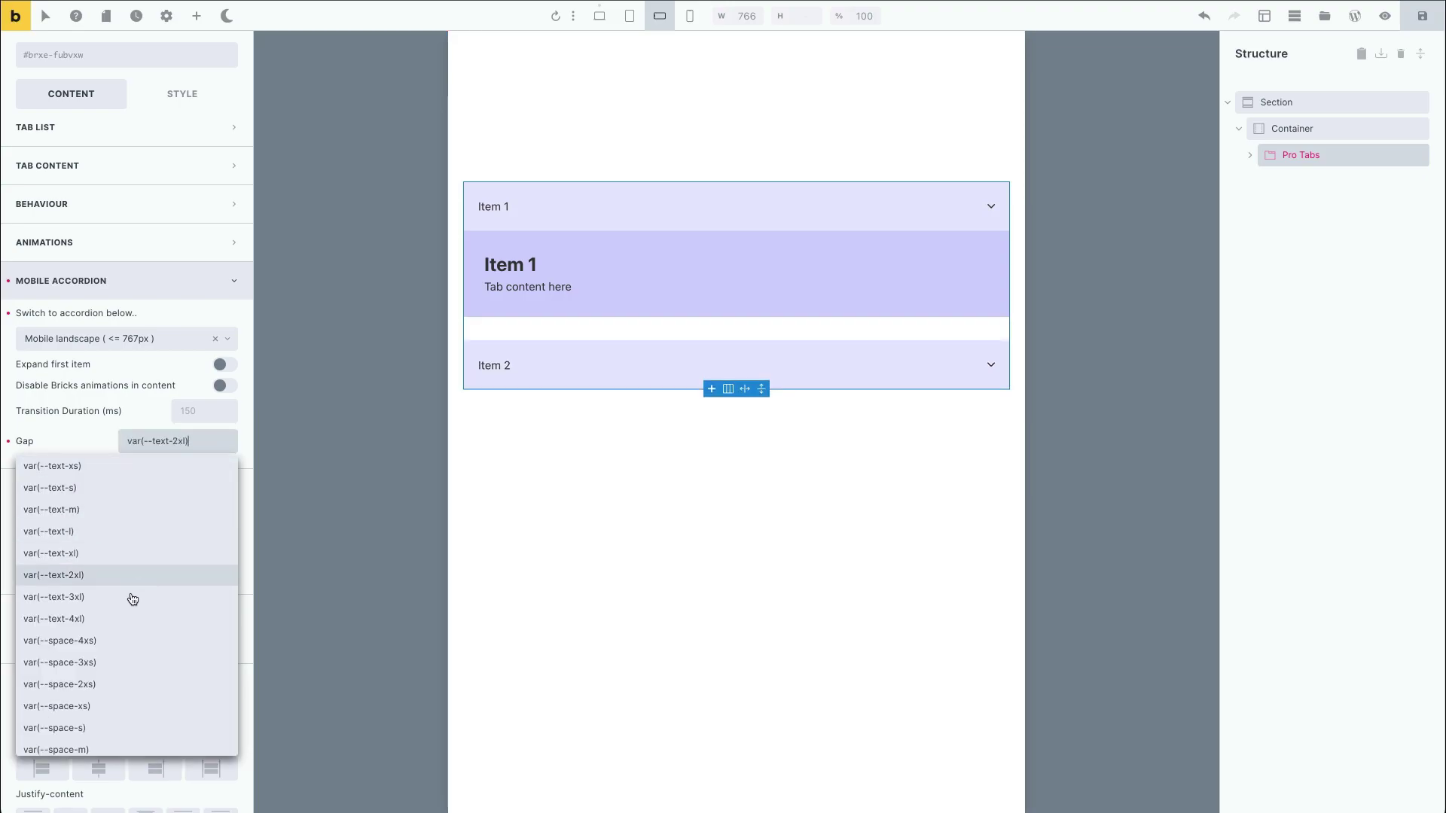
{"action": "left_click", "coordinate": [111, 728]}
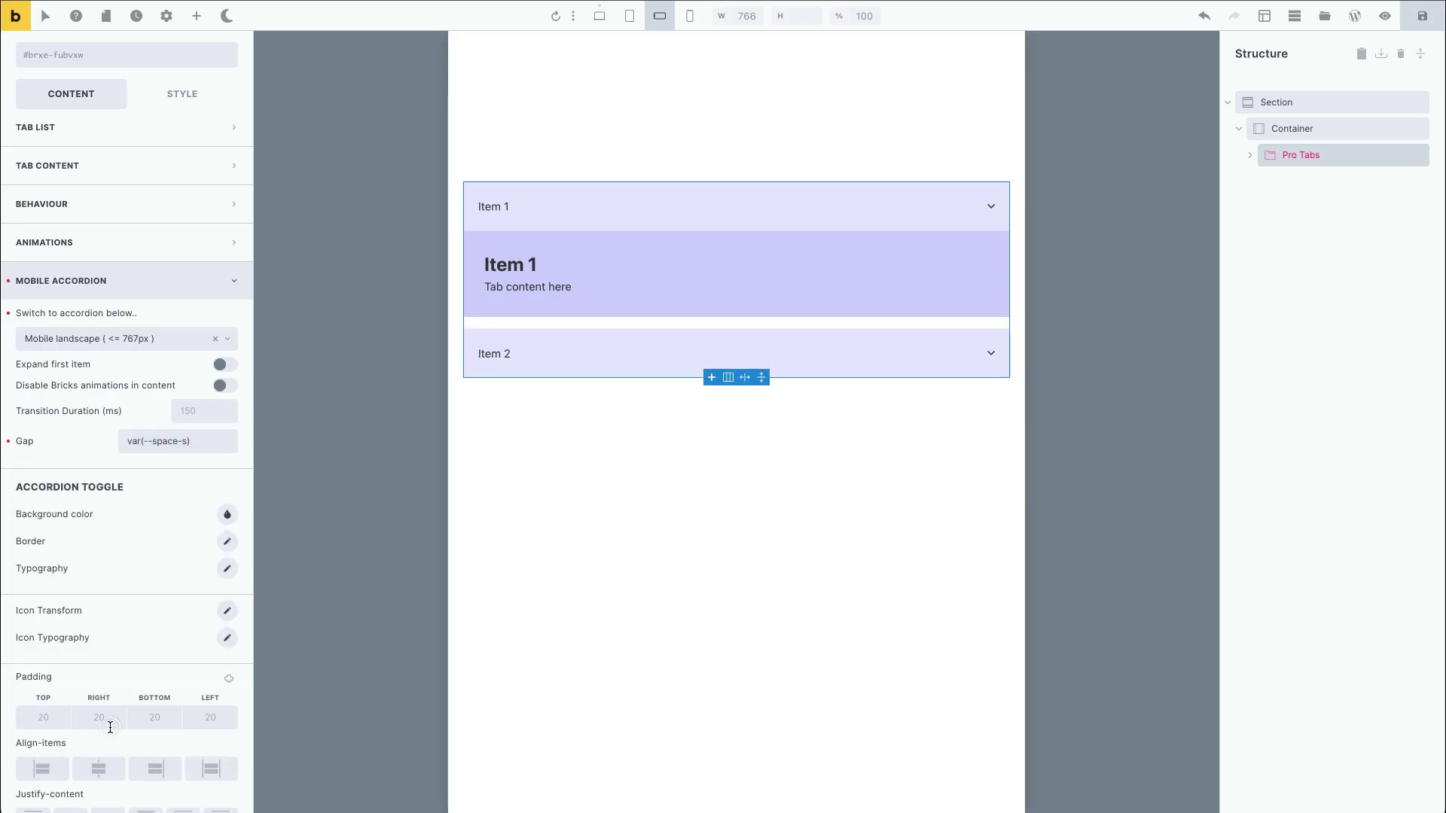
{"action": "left_click", "coordinate": [586, 359]}
{"action": "left_click", "coordinate": [682, 211]}
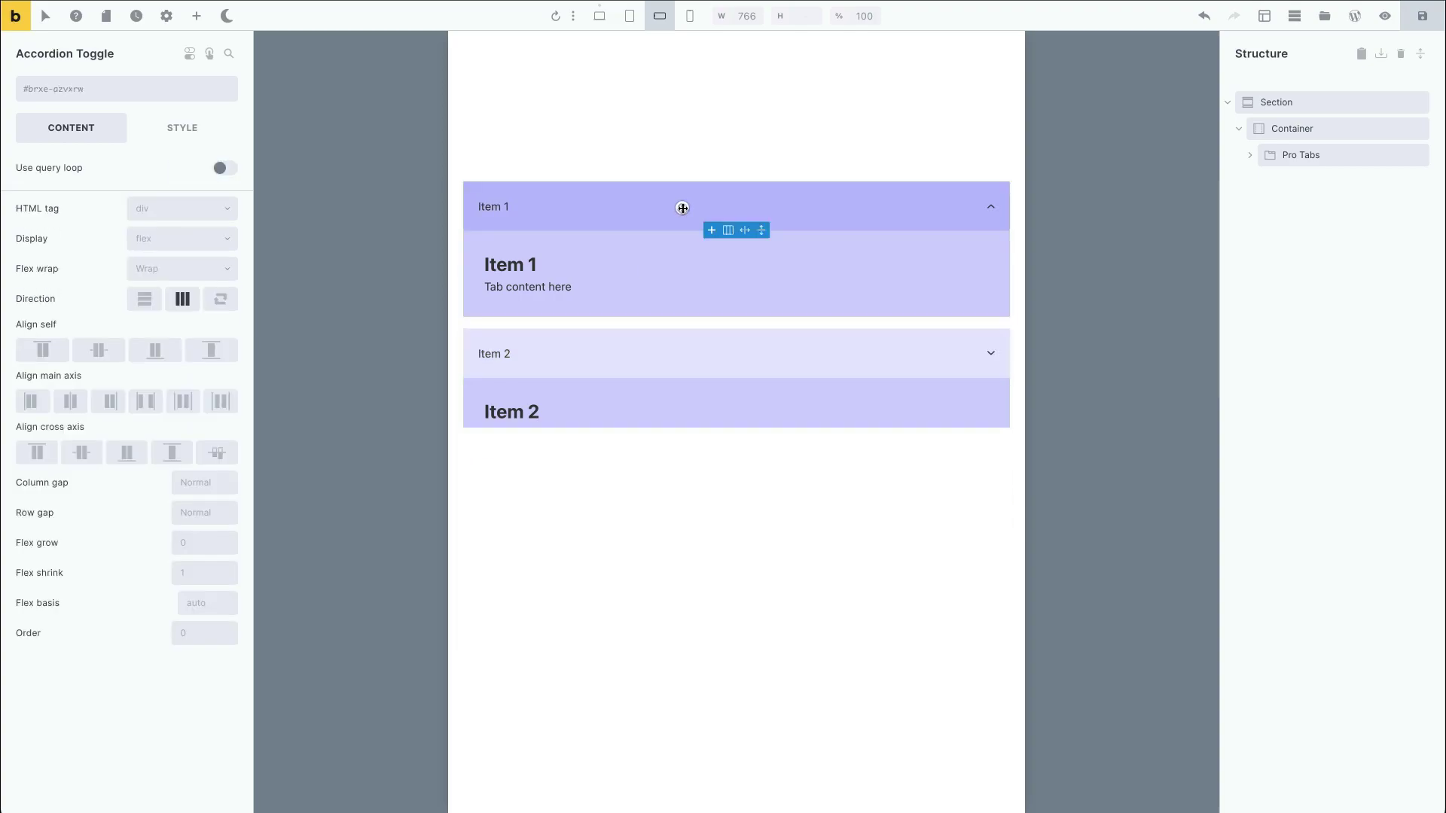
{"action": "left_click", "coordinate": [686, 347]}
{"action": "left_click", "coordinate": [723, 210]}
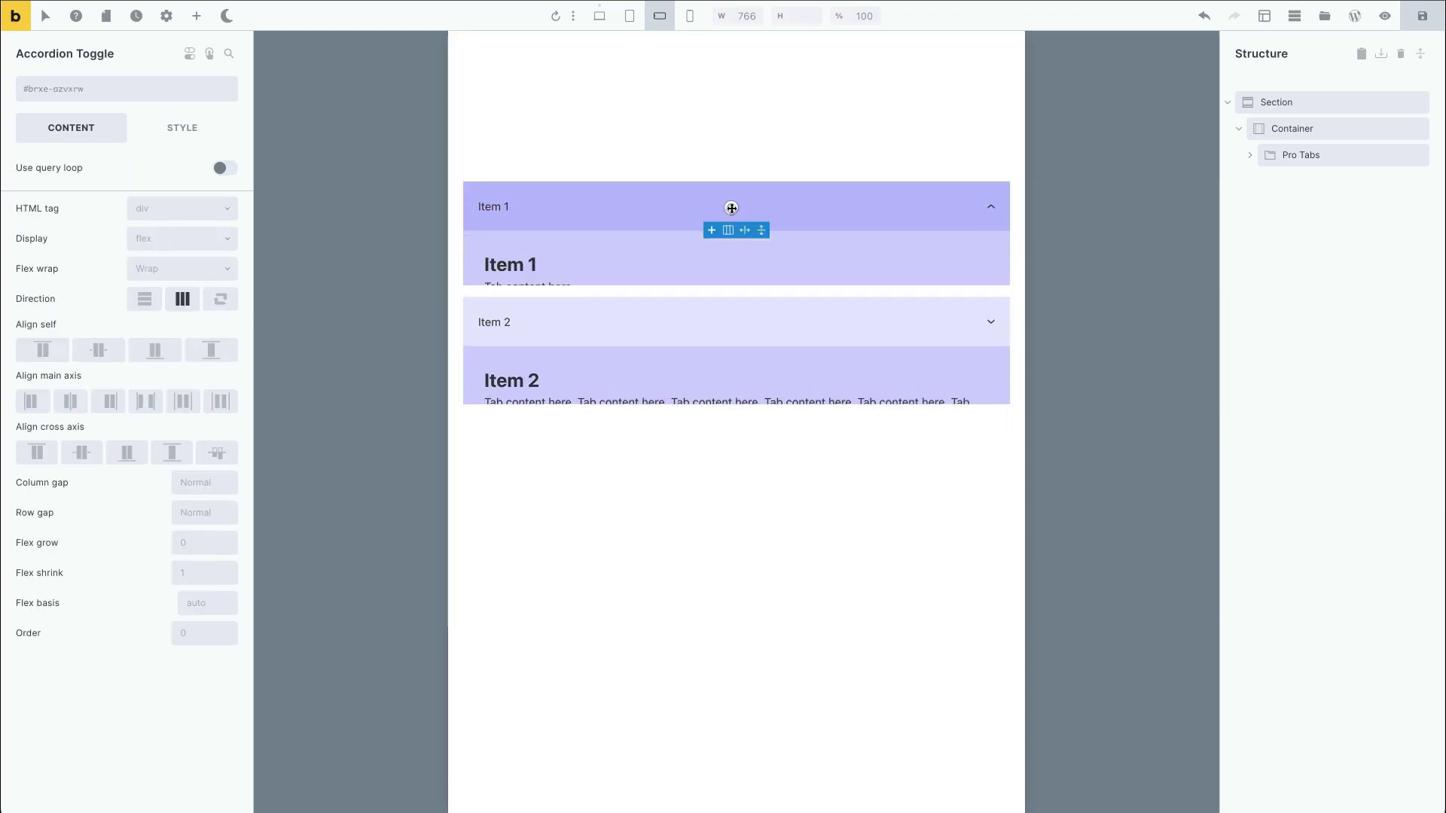
{"action": "left_click", "coordinate": [1297, 154]}
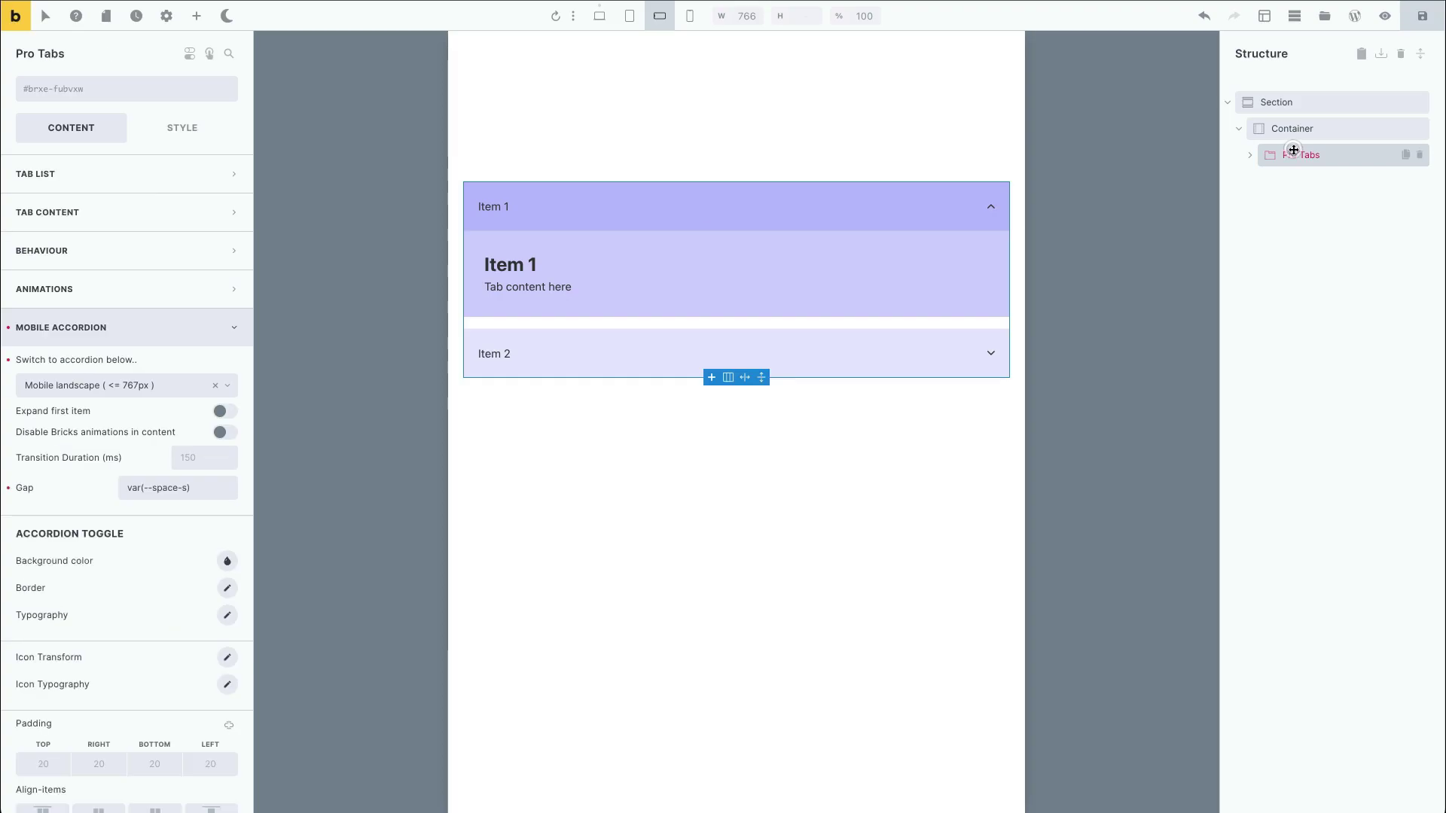
{"action": "scroll", "coordinate": [136, 456], "scroll_direction": "down", "scroll_amount": 5}
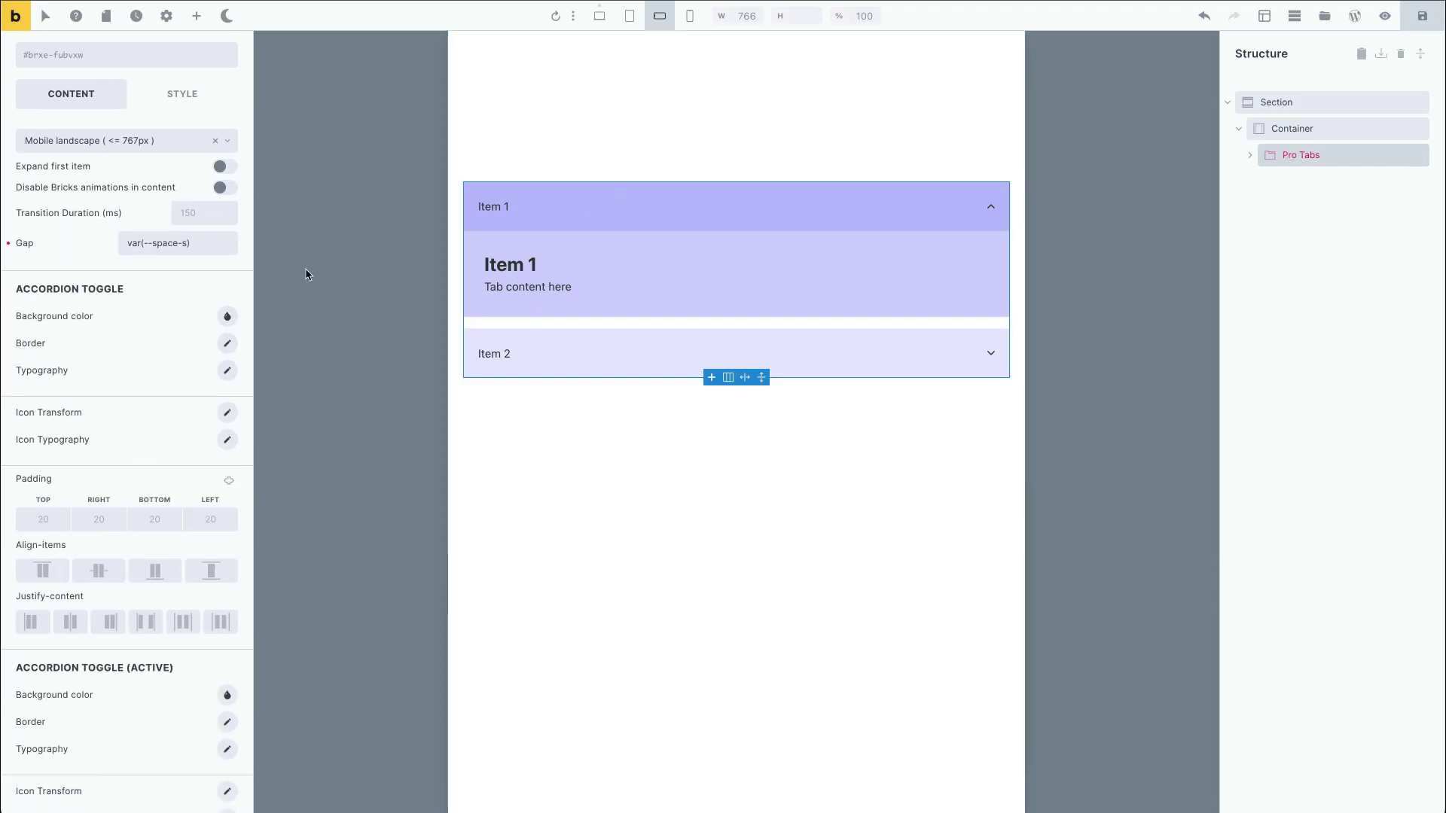
{"action": "left_click", "coordinate": [229, 317]}
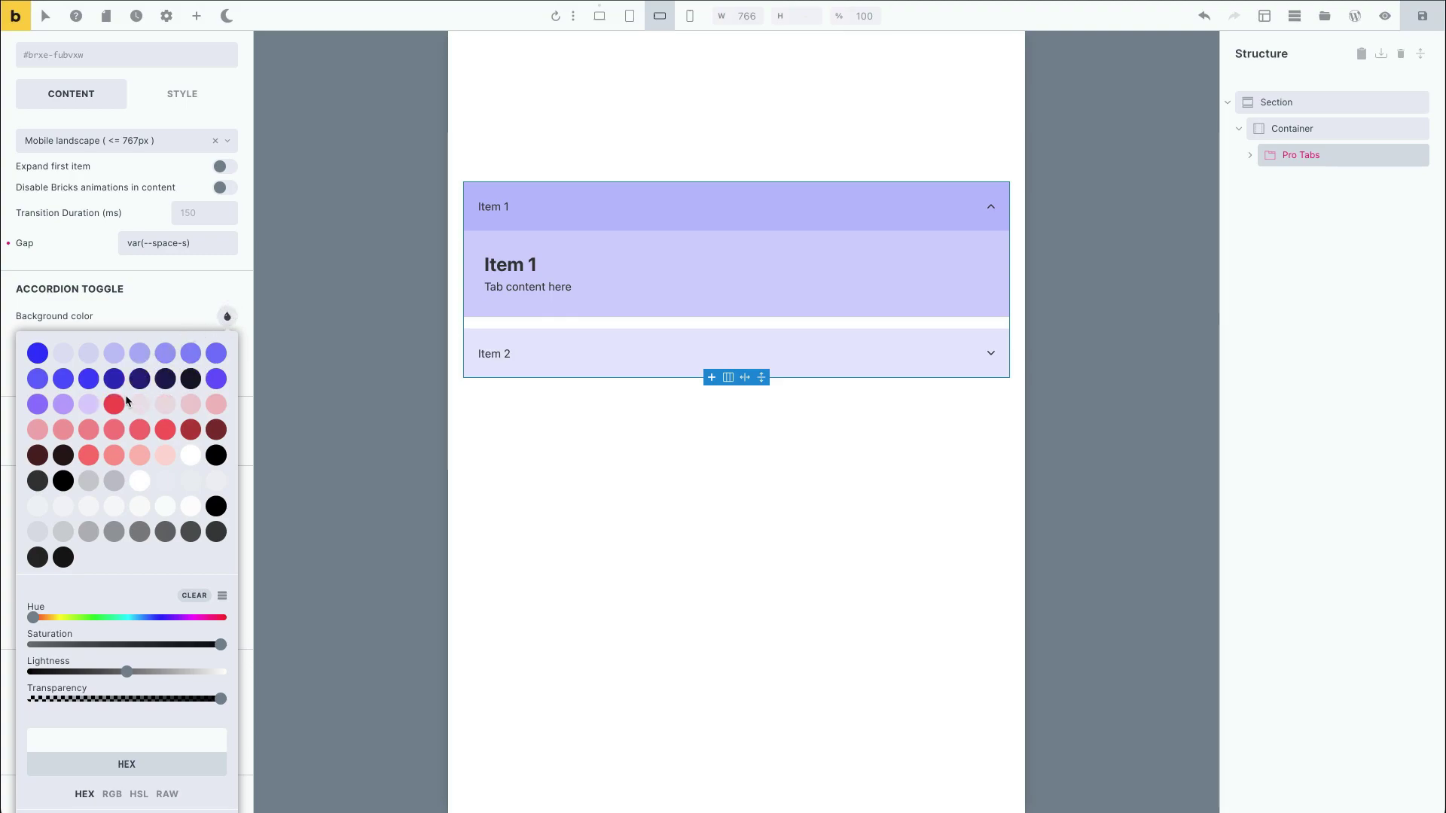
{"action": "left_click", "coordinate": [141, 432]}
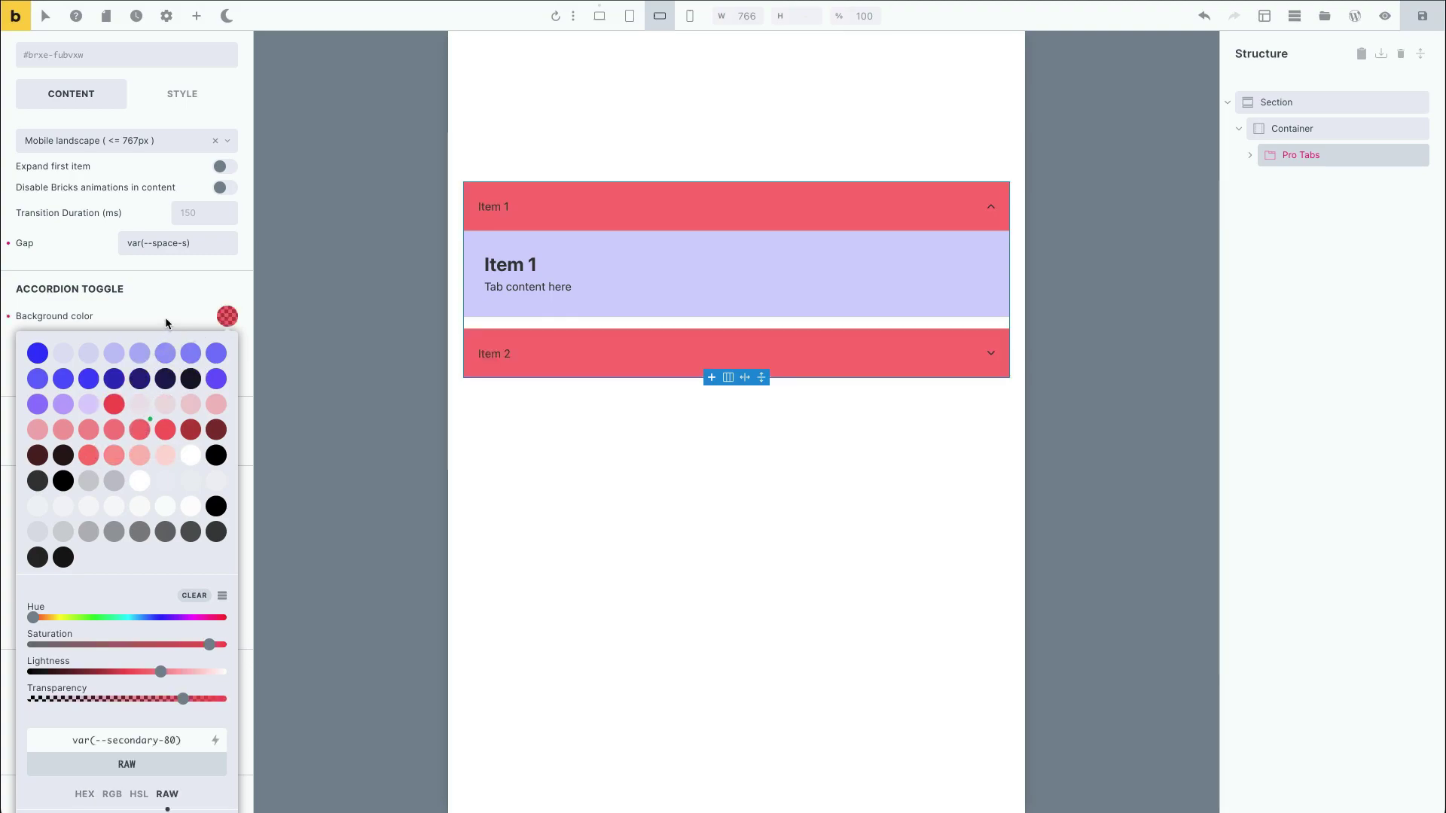
{"action": "left_click", "coordinate": [56, 316]}
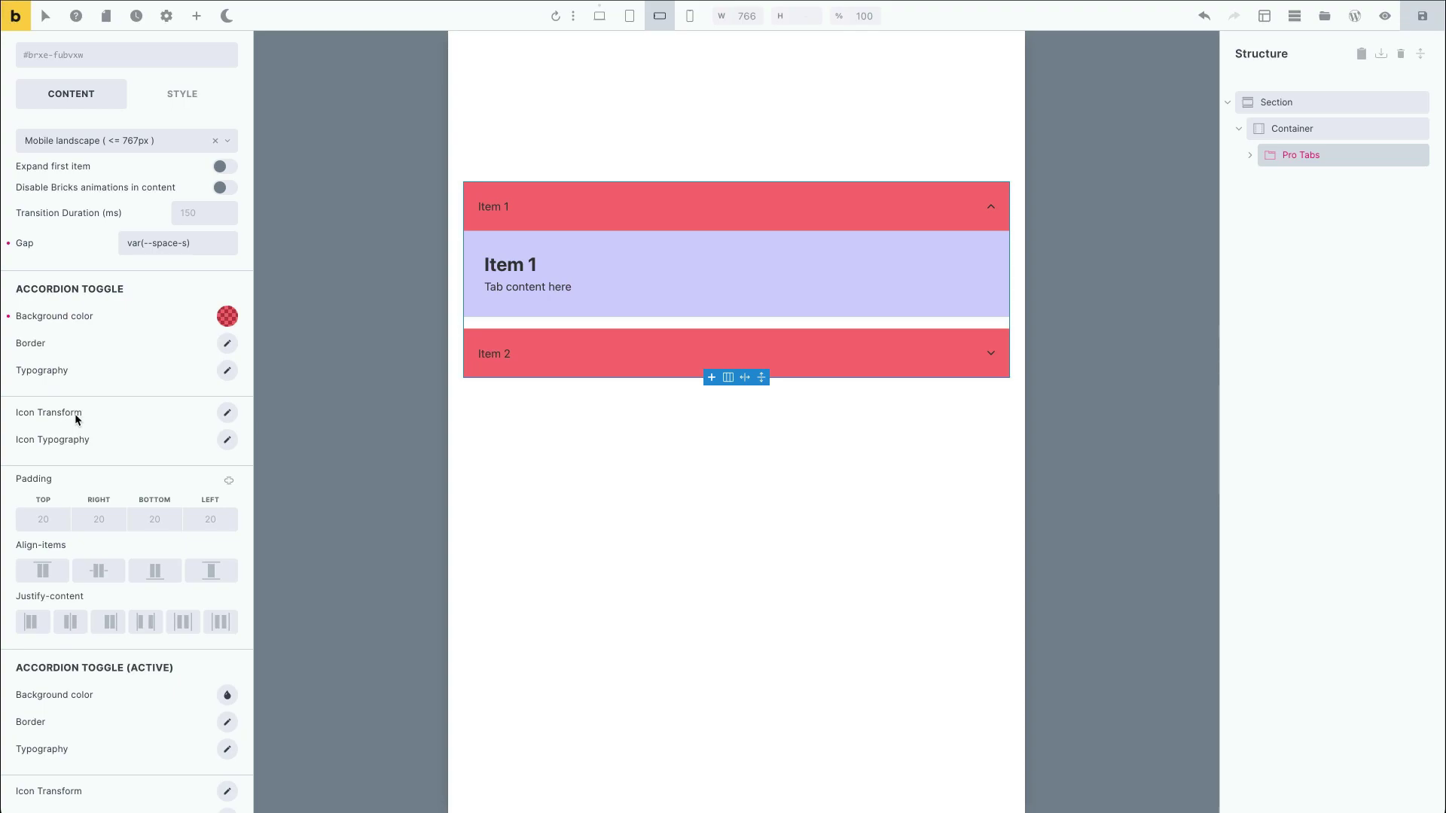
{"action": "left_click", "coordinate": [9, 317]}
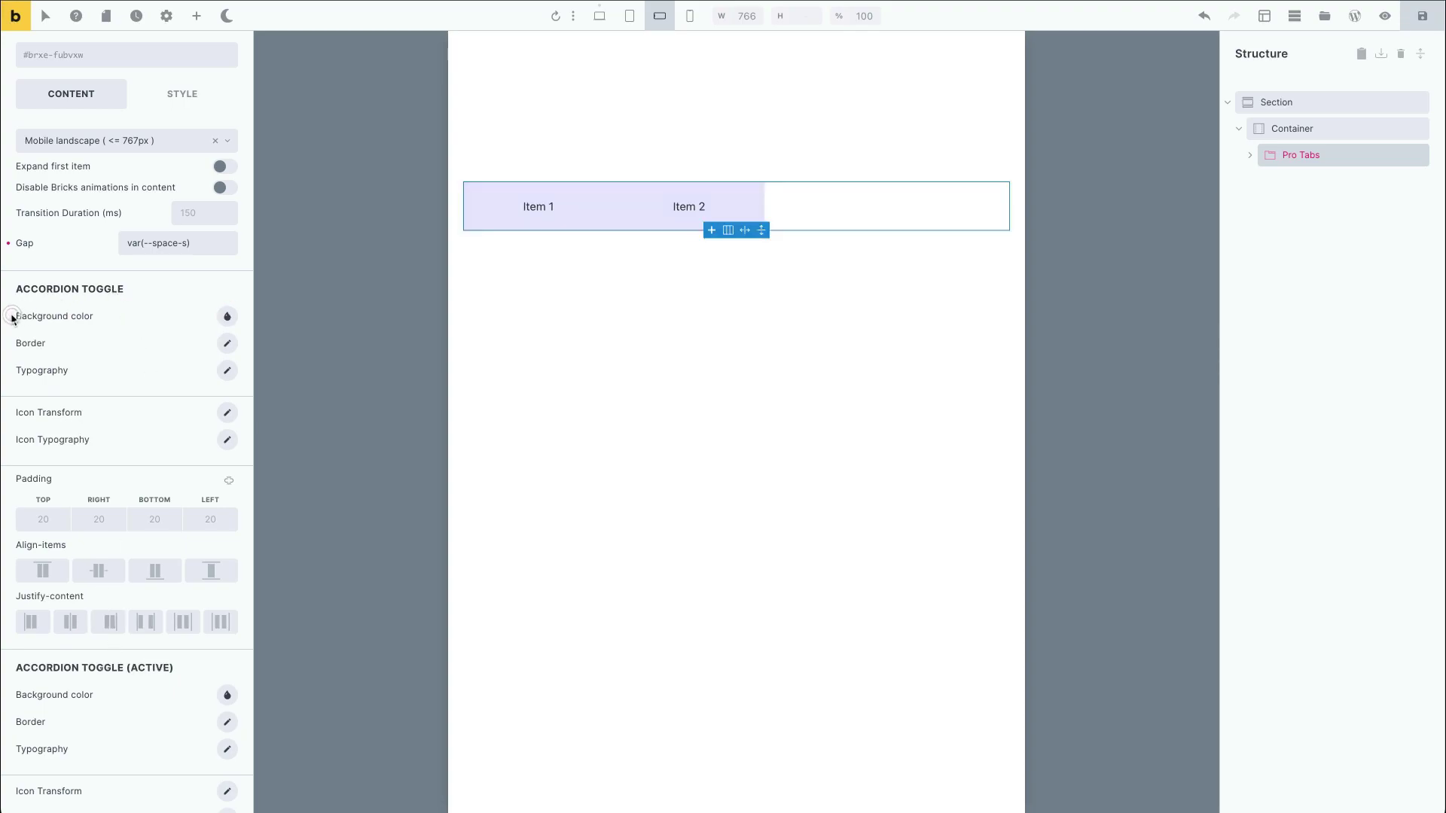
{"action": "left_click", "coordinate": [509, 207]}
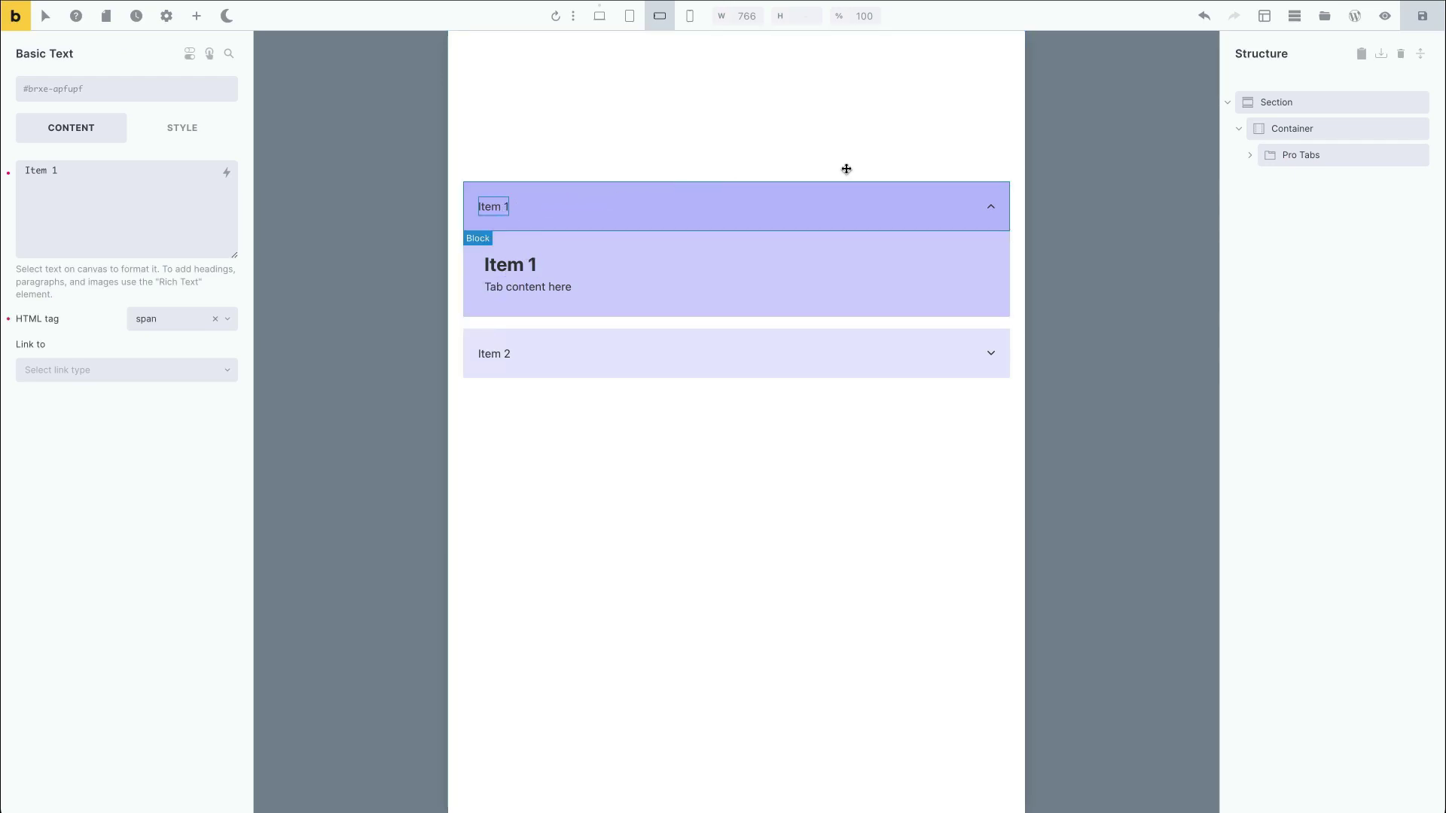
Expand Pro Tabs down to the Accordion Toggle, then duplicate and delete its Item 1 label.
{"action": "left_click", "coordinate": [1250, 155]}
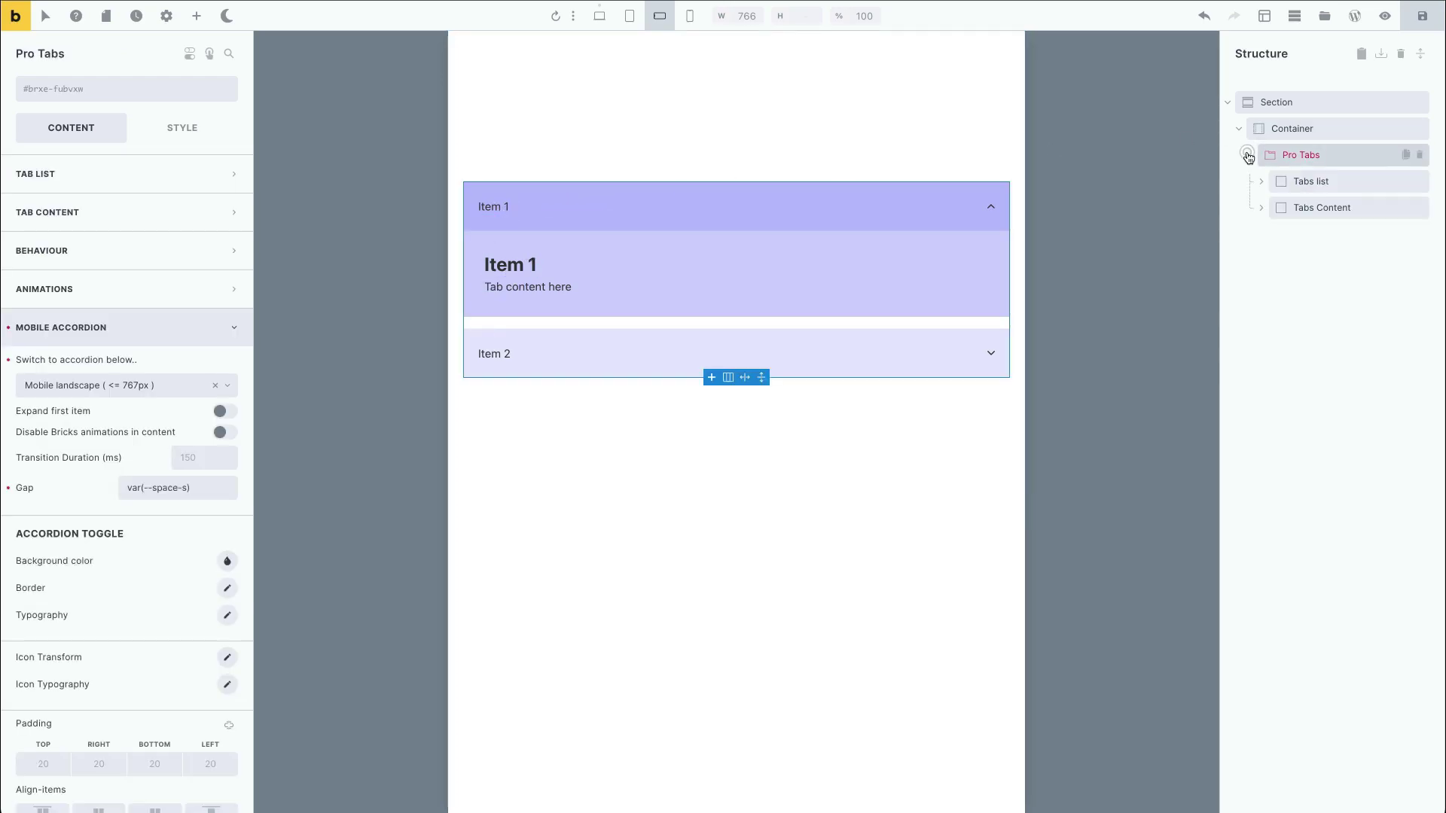
{"action": "left_click", "coordinate": [1264, 208]}
{"action": "left_click", "coordinate": [1273, 235]}
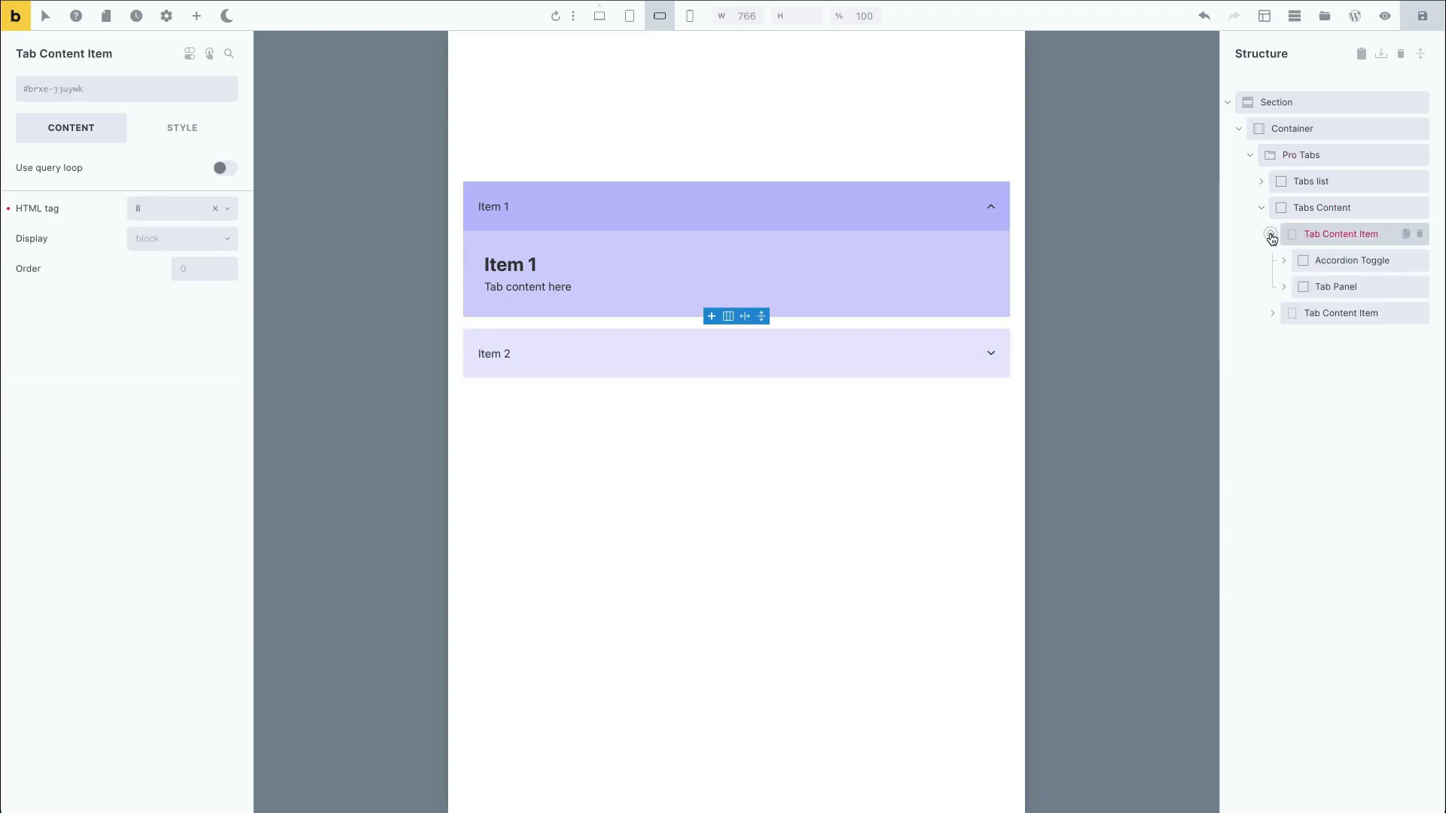
{"action": "left_click", "coordinate": [1319, 260]}
{"action": "left_click", "coordinate": [1281, 264]}
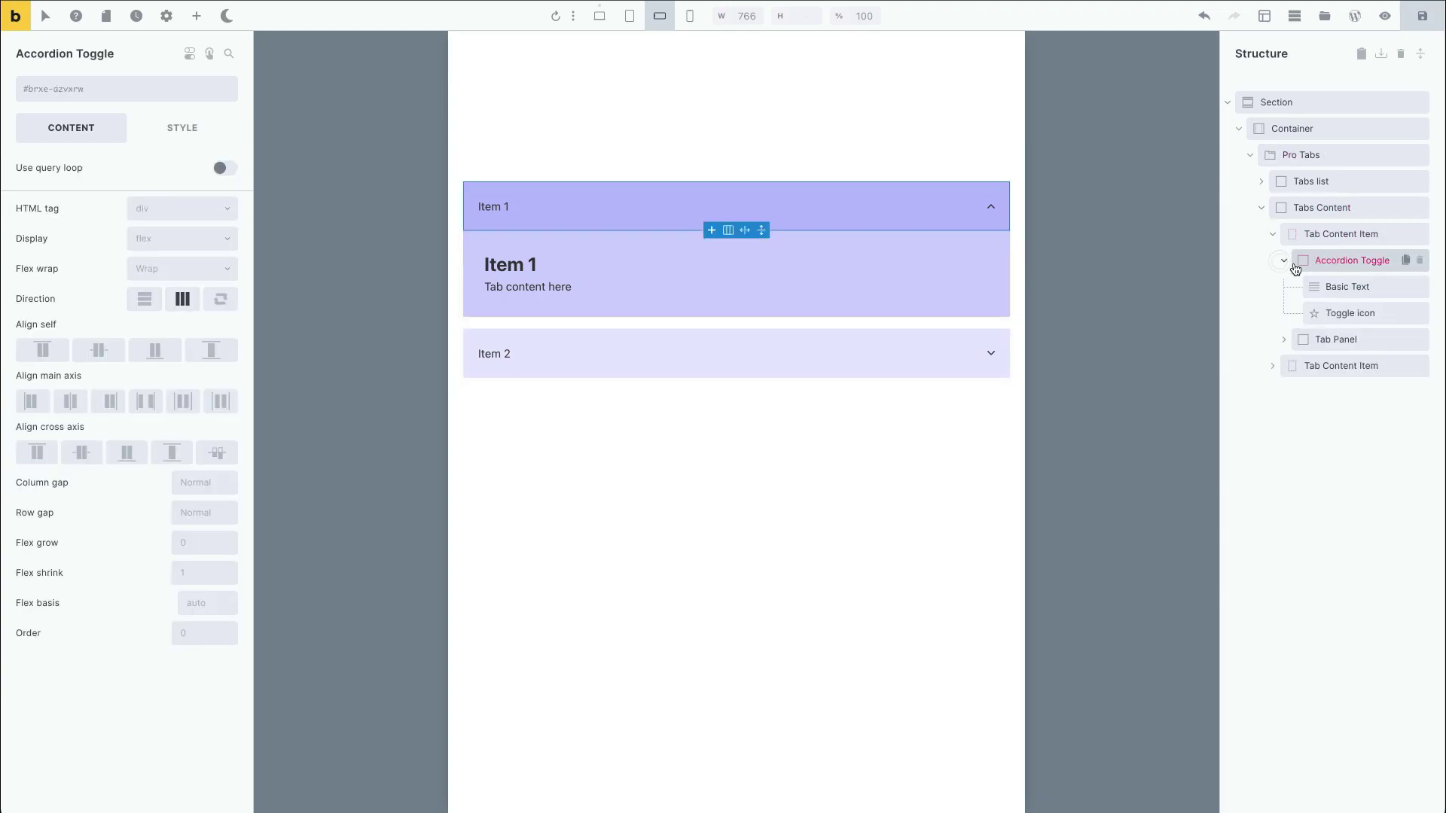
{"action": "left_click", "coordinate": [1406, 288]}
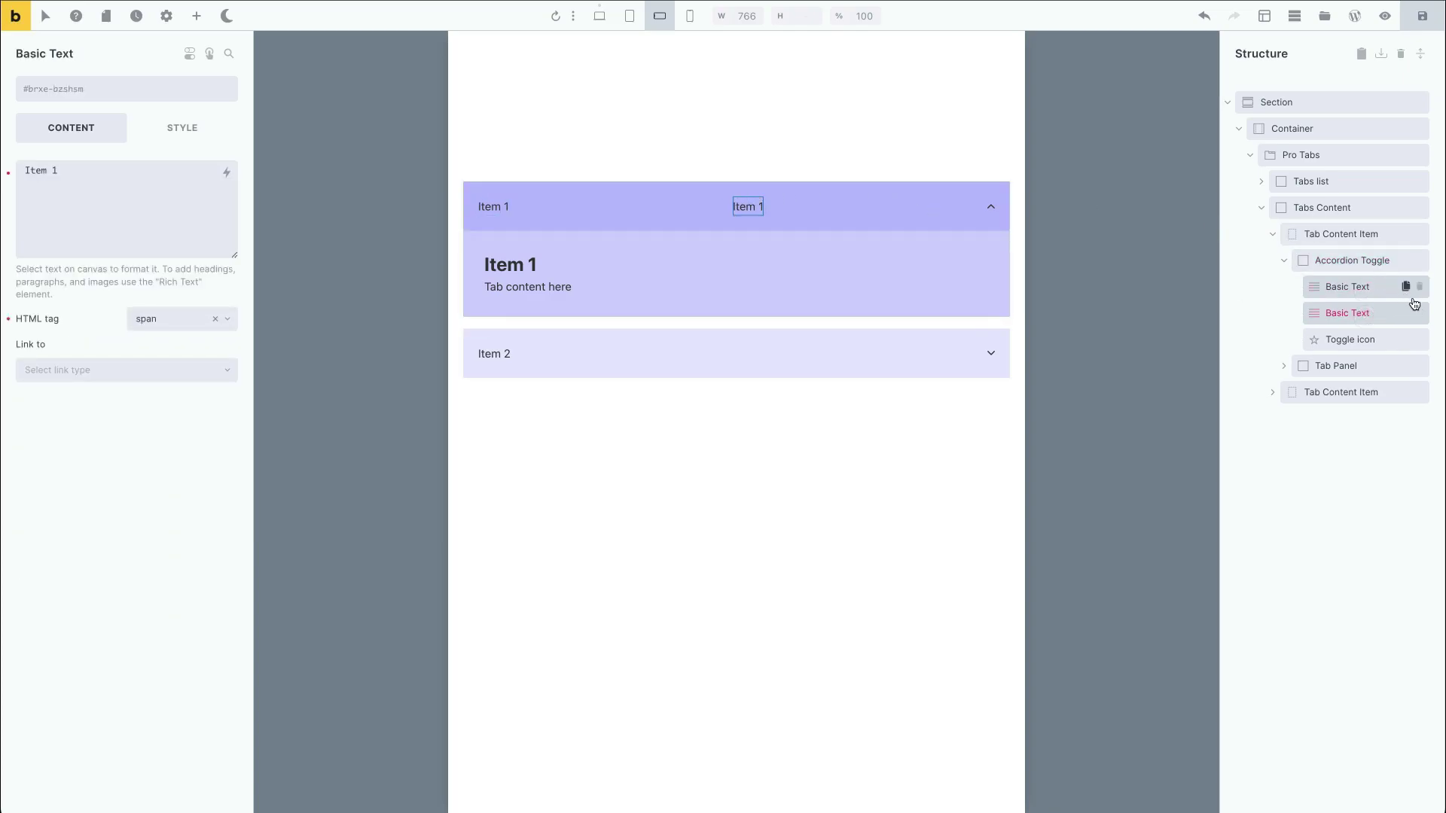
{"action": "left_click", "coordinate": [1420, 314]}
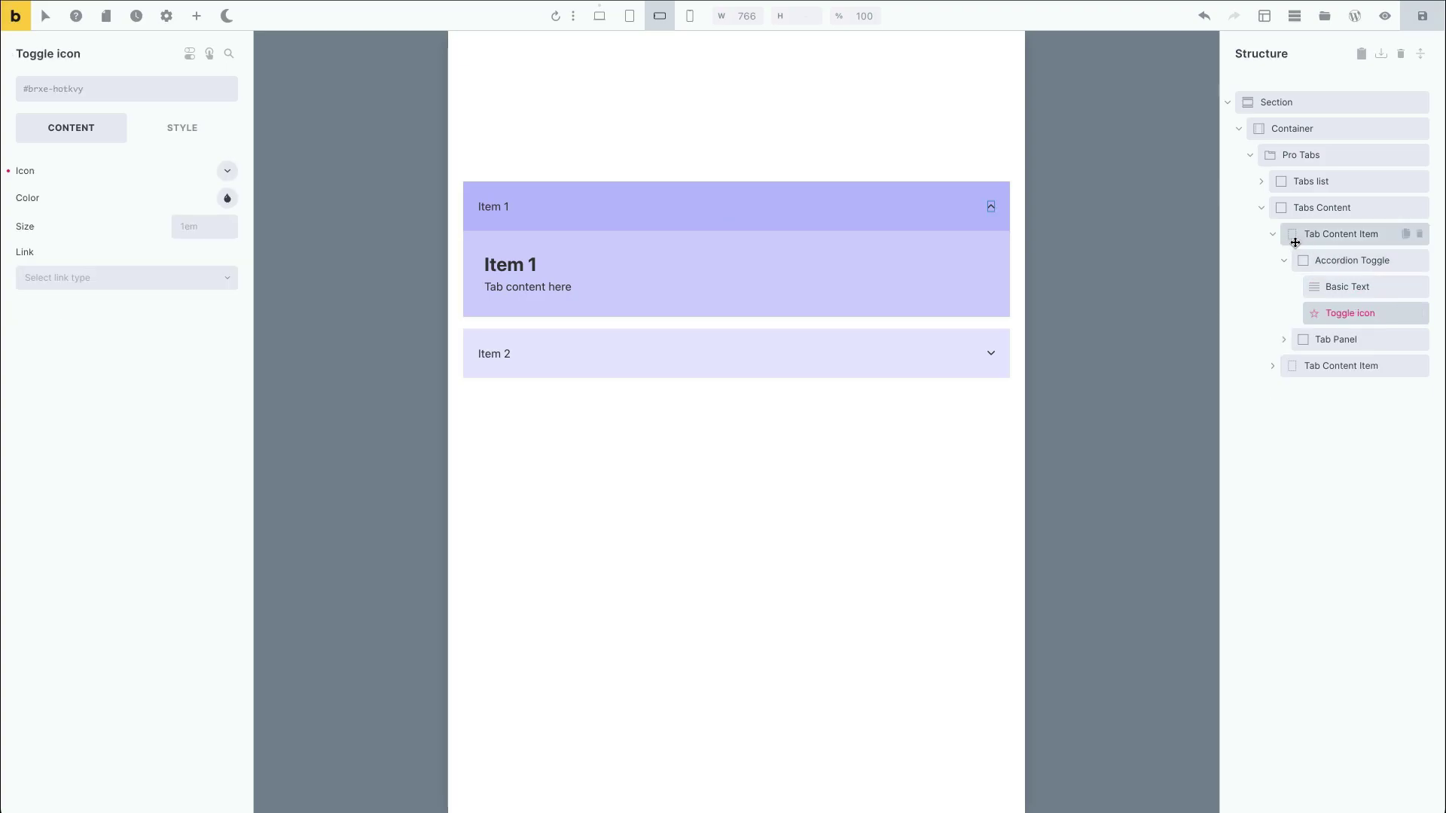
Collapse the Tab Content Item and close the Pro Tabs Mobile Accordion settings.
{"action": "left_click", "coordinate": [1273, 235]}
{"action": "left_click", "coordinate": [1295, 154]}
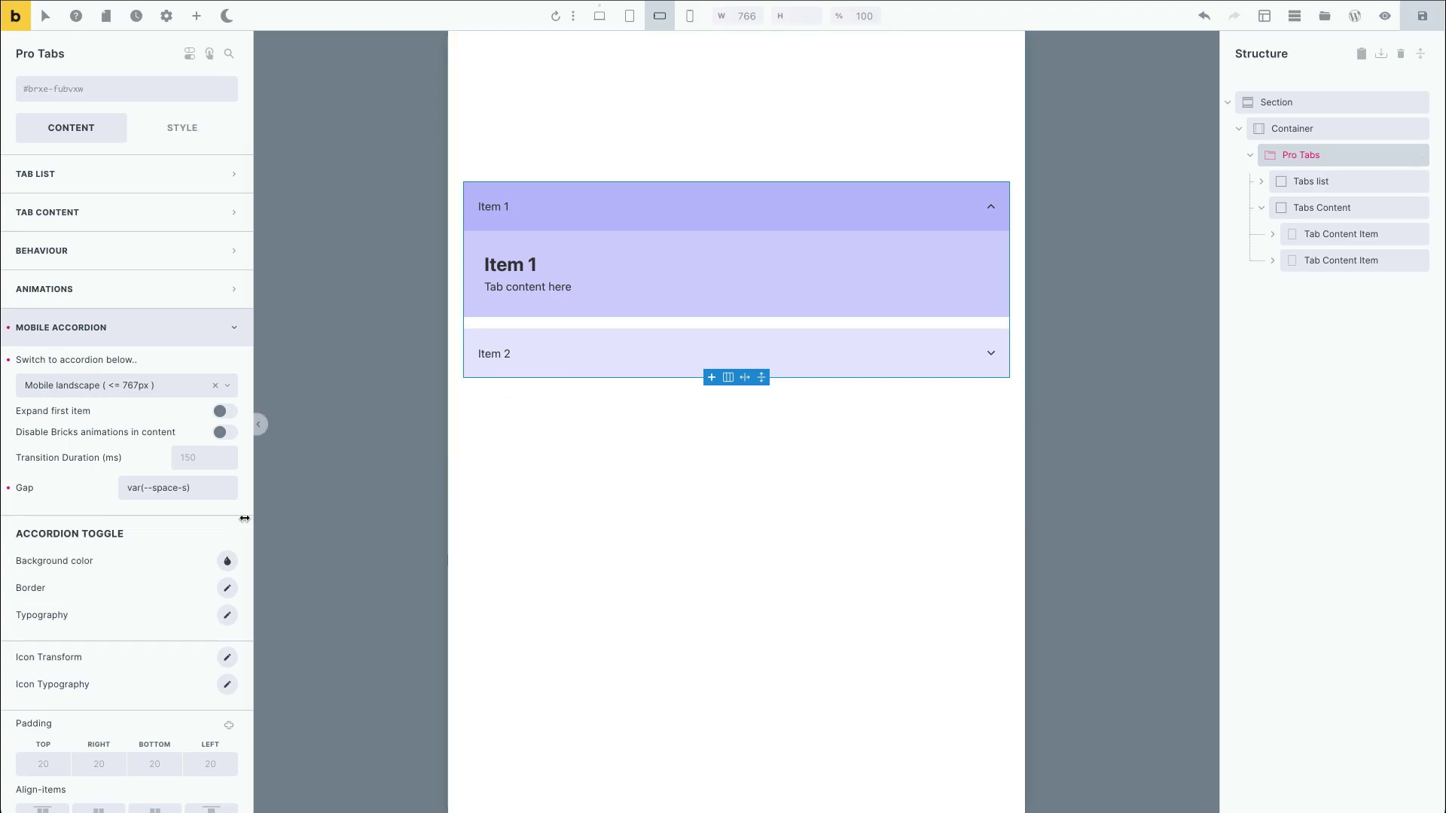
{"action": "scroll", "coordinate": [126, 597], "scroll_direction": "down", "scroll_amount": 3}
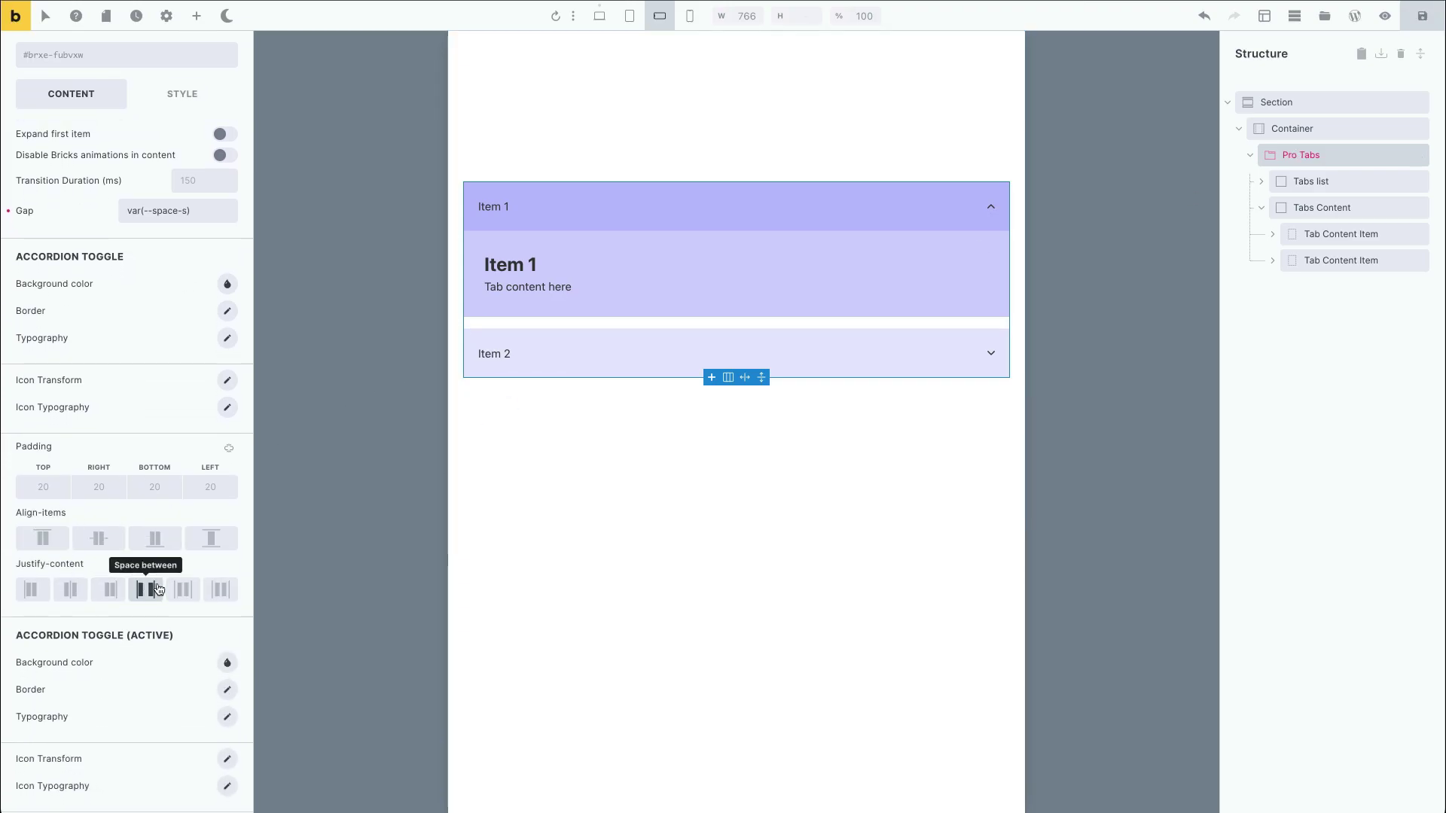
{"action": "scroll", "coordinate": [186, 507], "scroll_direction": "up", "scroll_amount": 3}
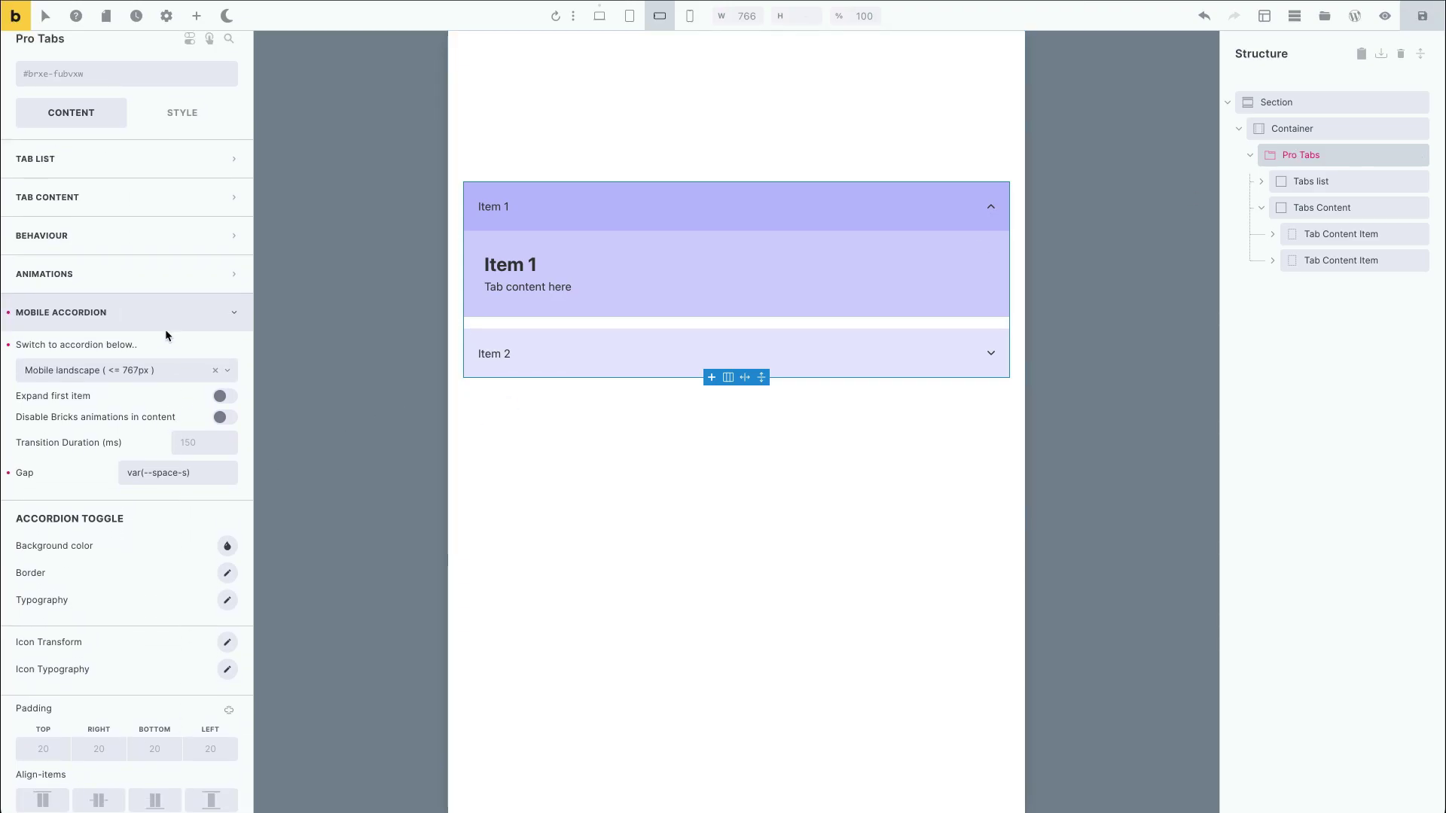
{"action": "left_click", "coordinate": [168, 324]}
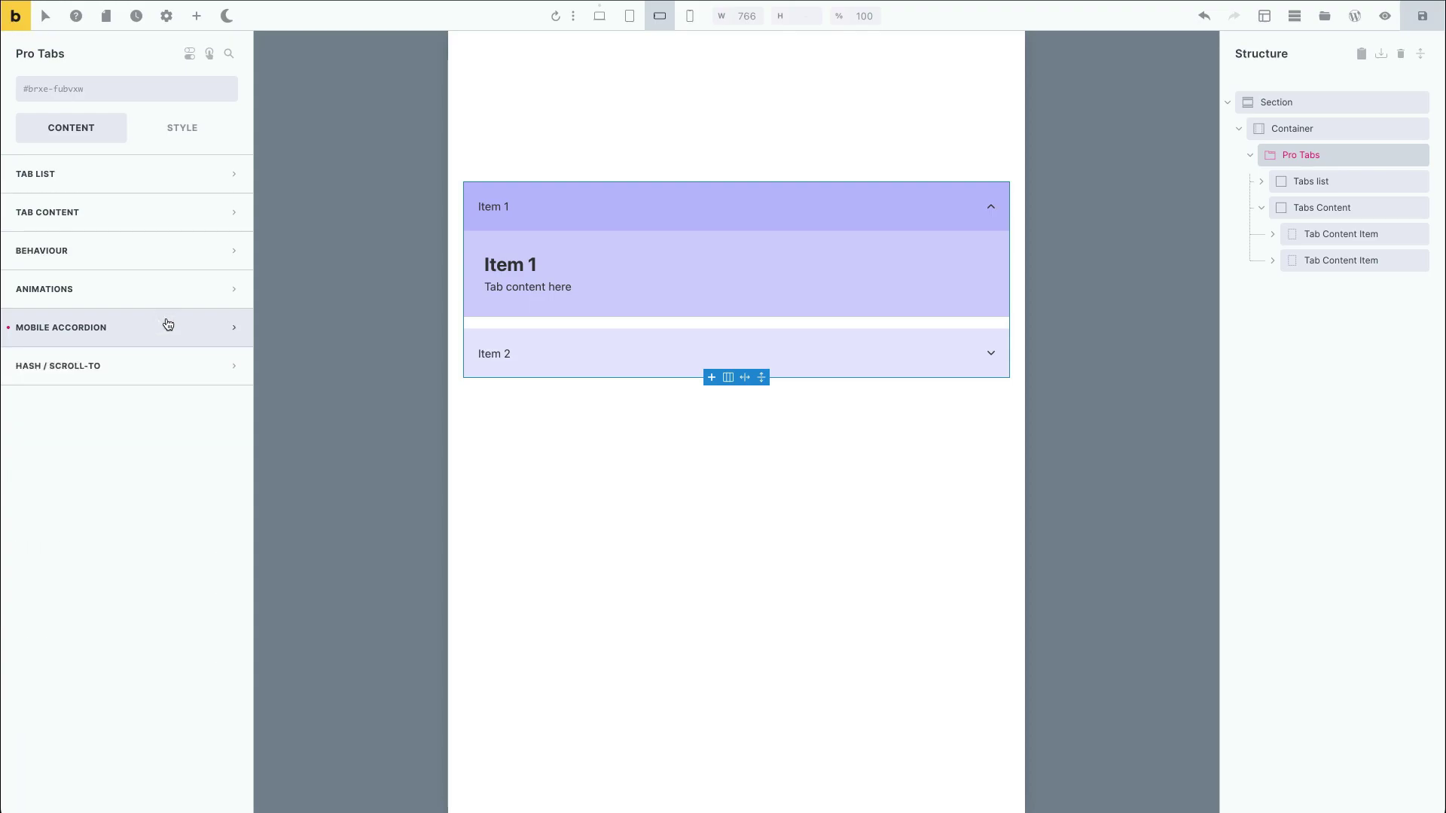
Back at desktop width, delete the second Tab Content Item and the Item 2 tab.
{"action": "left_click", "coordinate": [599, 16]}
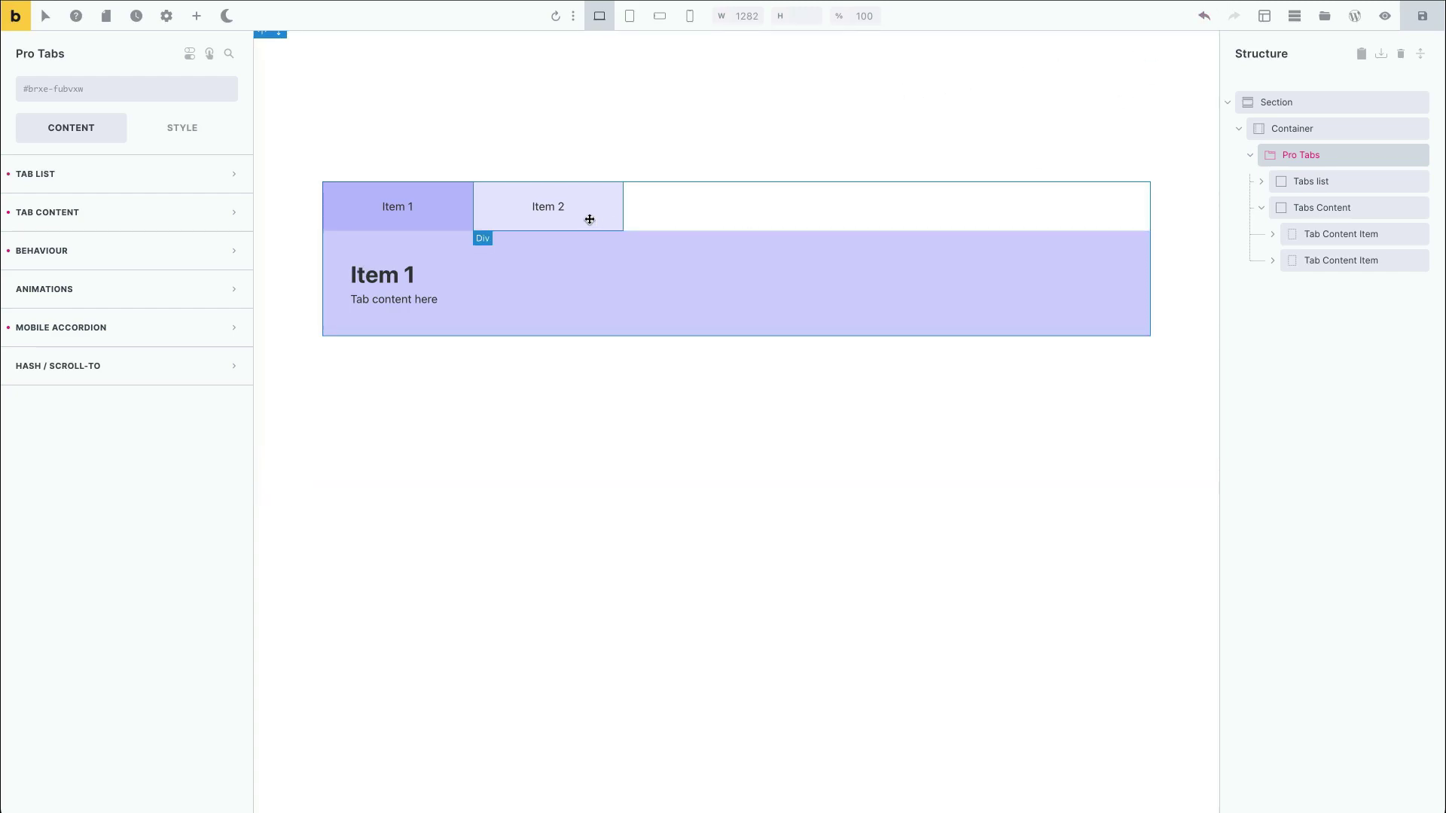
{"action": "left_click", "coordinate": [1260, 189]}
{"action": "left_click", "coordinate": [1419, 313]}
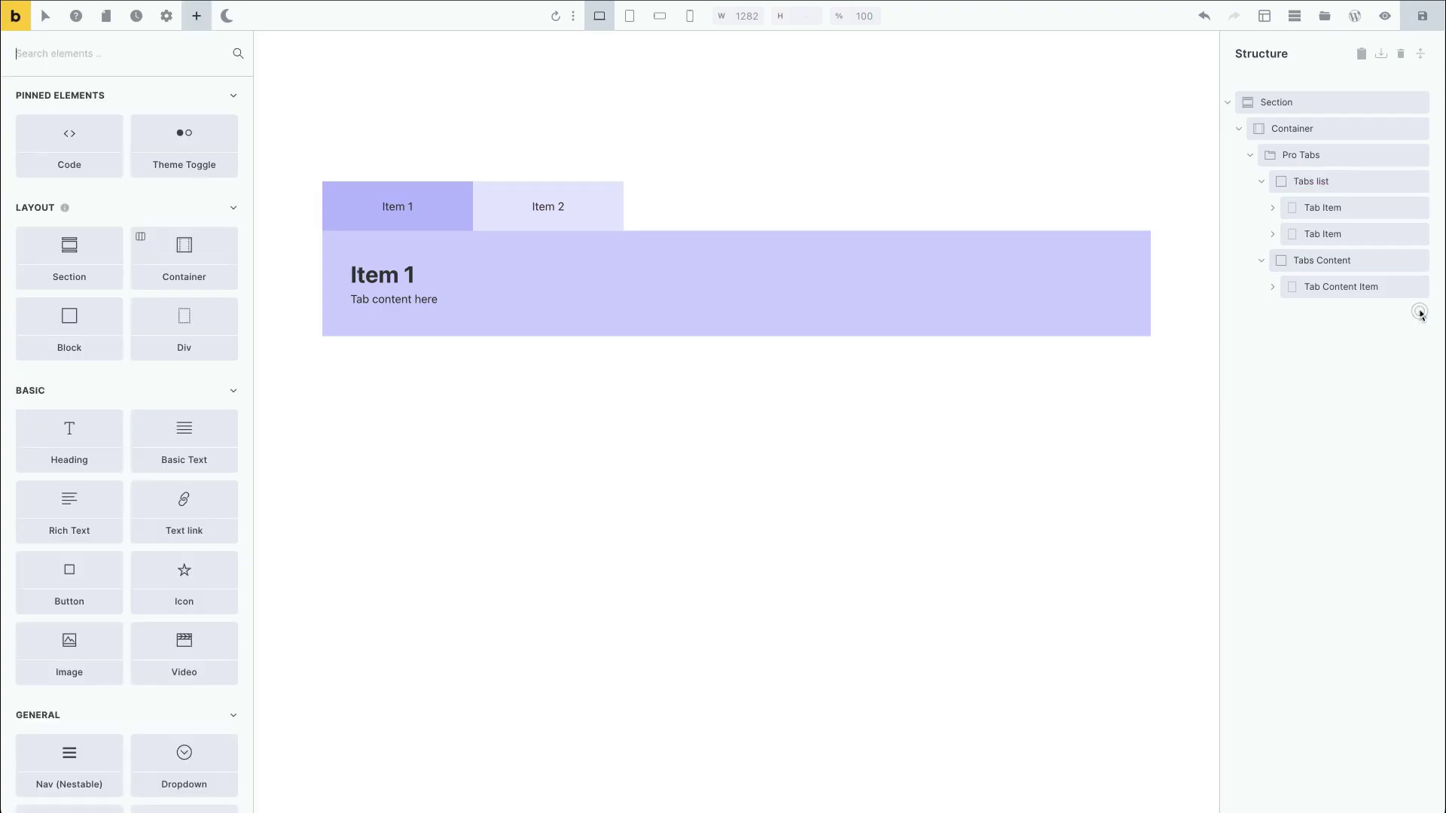
{"action": "left_click", "coordinate": [1419, 235]}
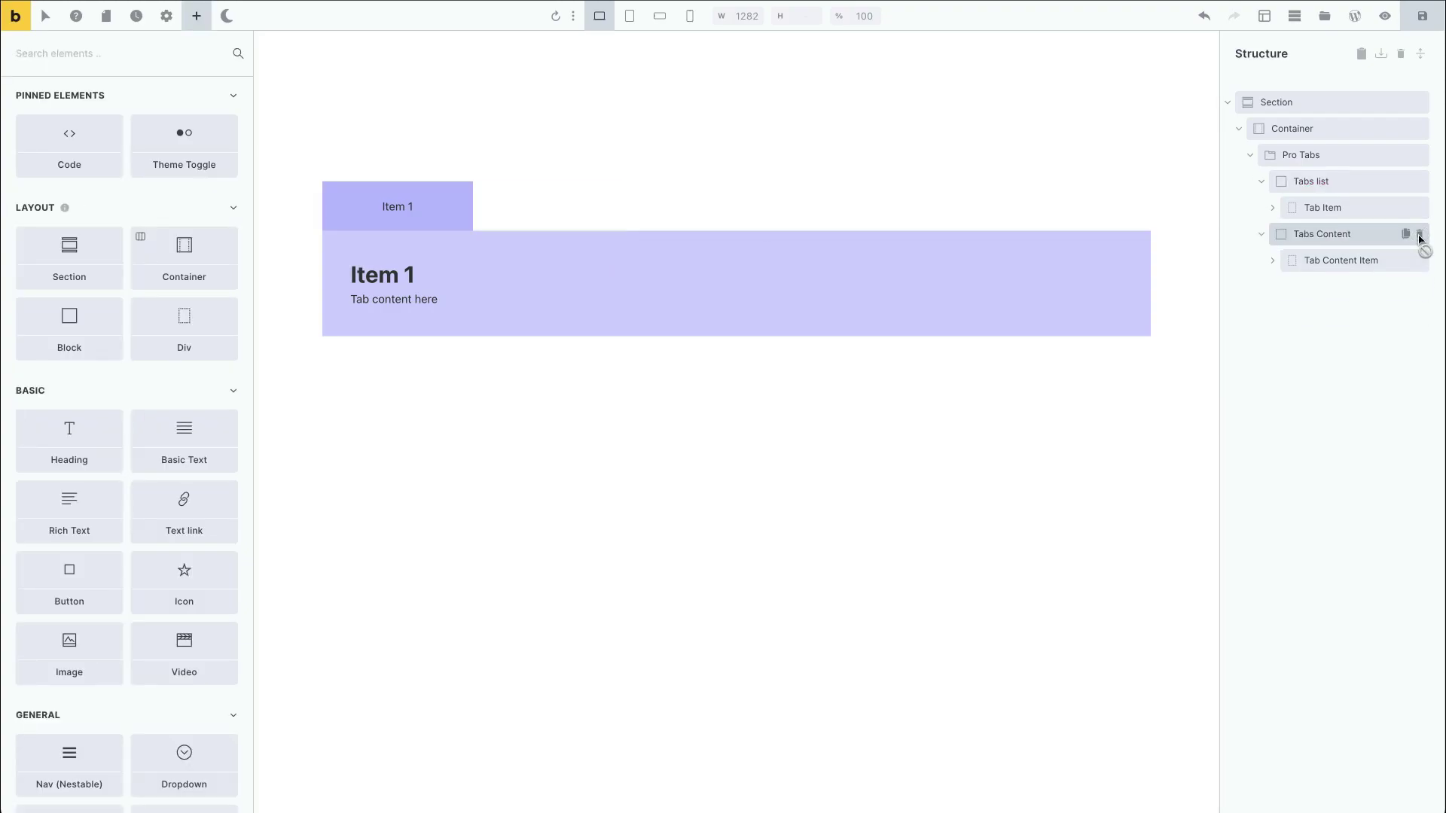
Make the remaining Tab Item repeat with a query loop over posts.
{"action": "left_click", "coordinate": [1349, 207]}
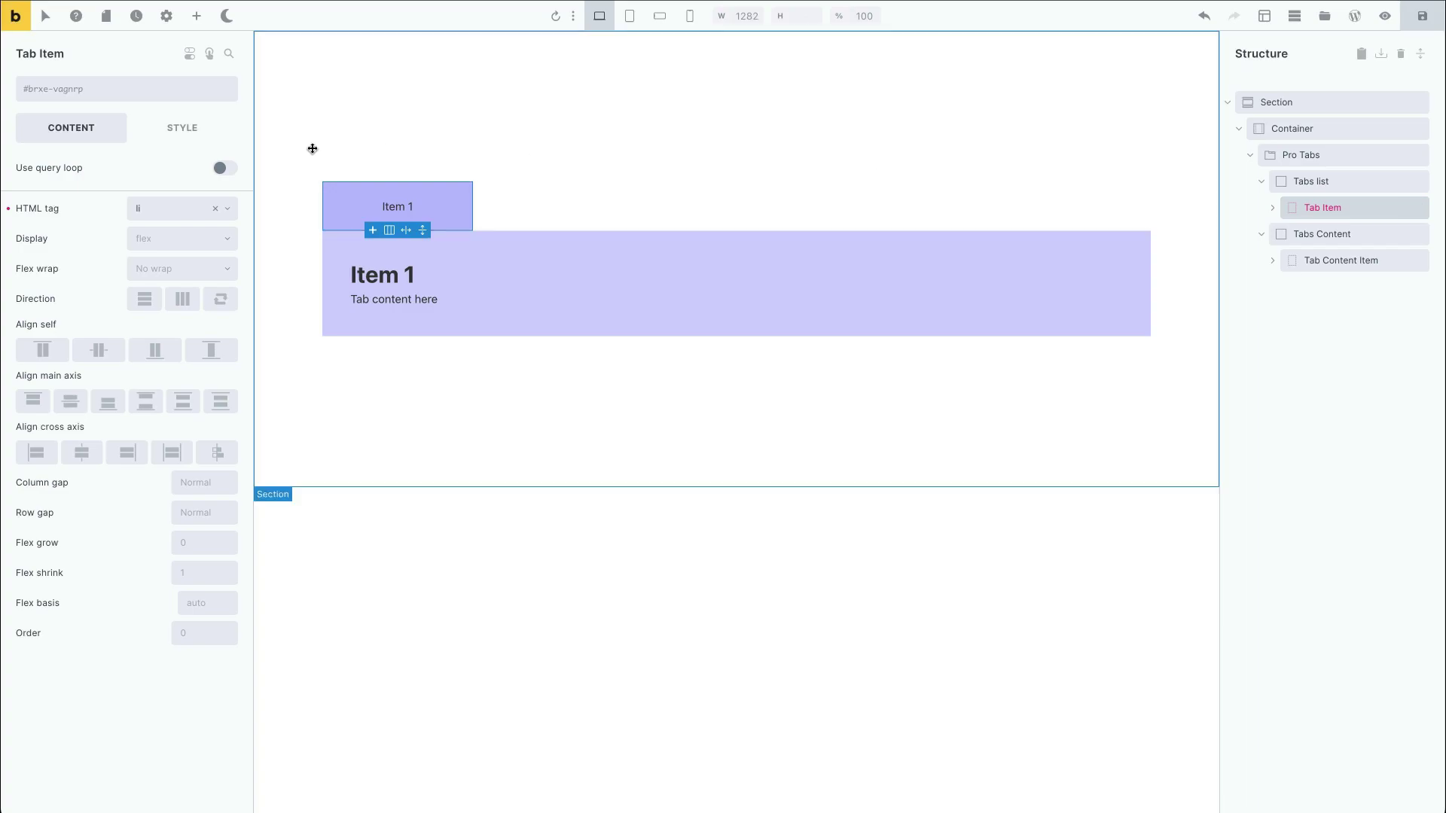
{"action": "left_click", "coordinate": [227, 167]}
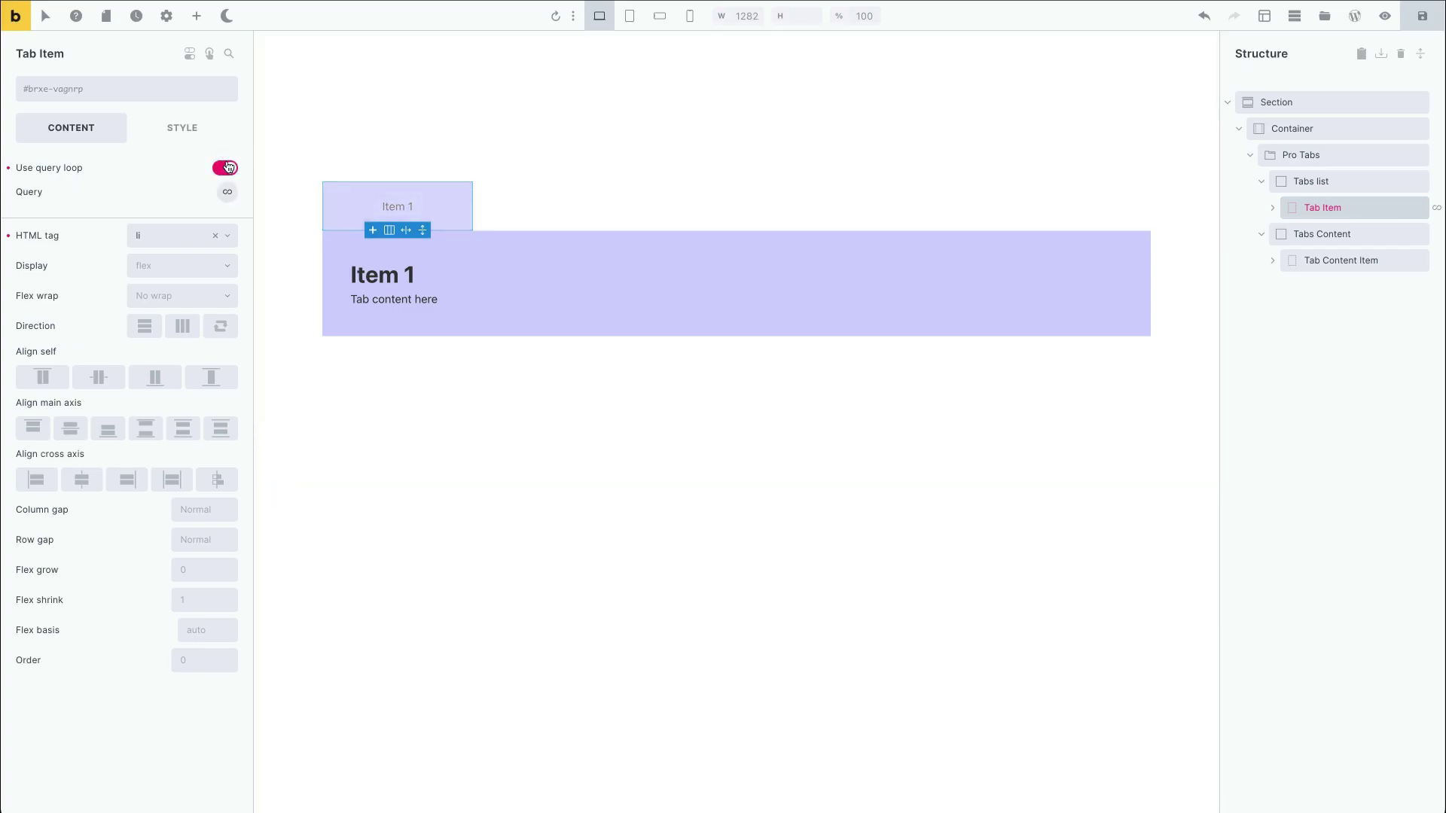
{"action": "left_click", "coordinate": [227, 191]}
{"action": "left_click", "coordinate": [174, 236]}
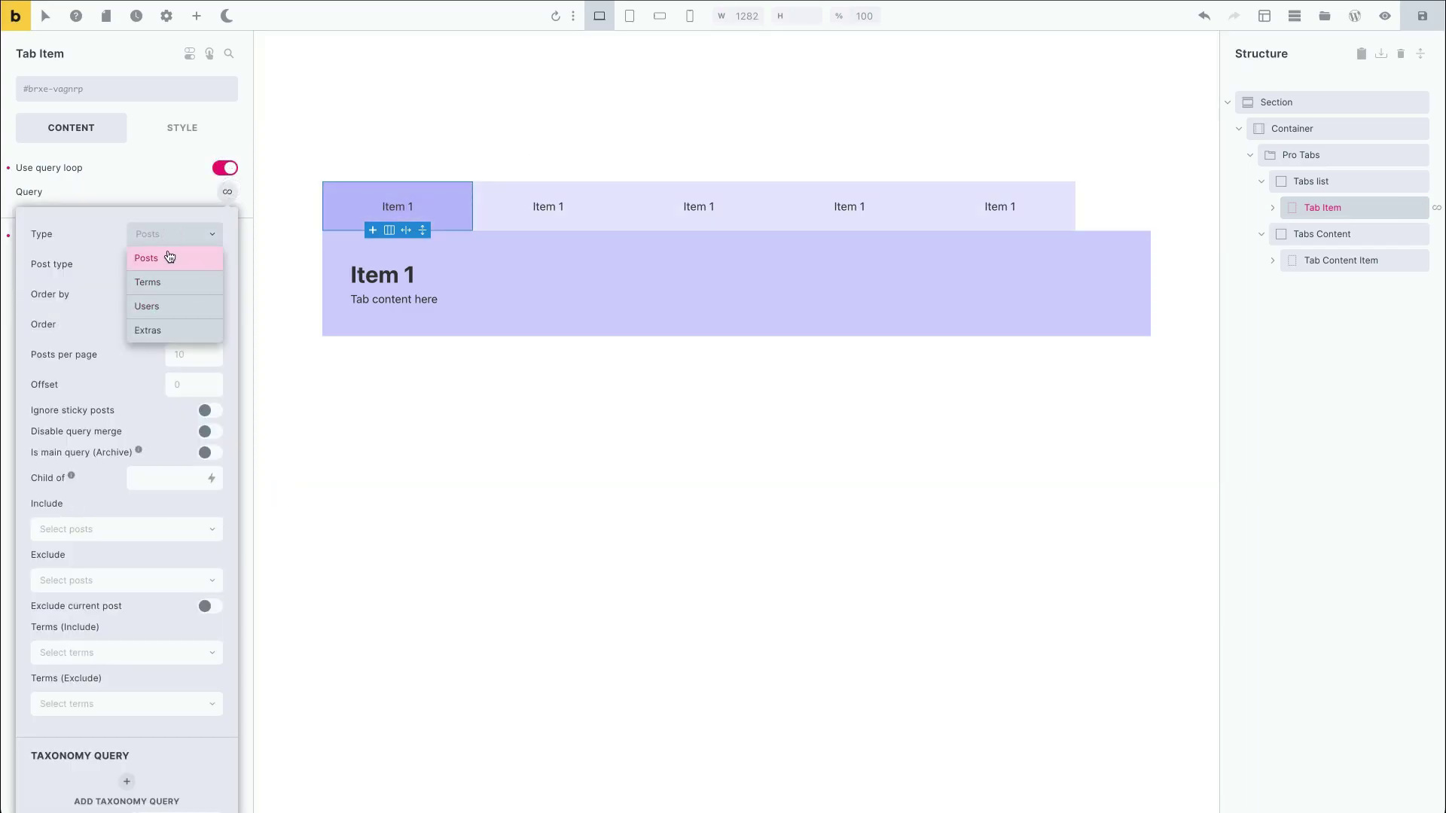
{"action": "left_click", "coordinate": [226, 195]}
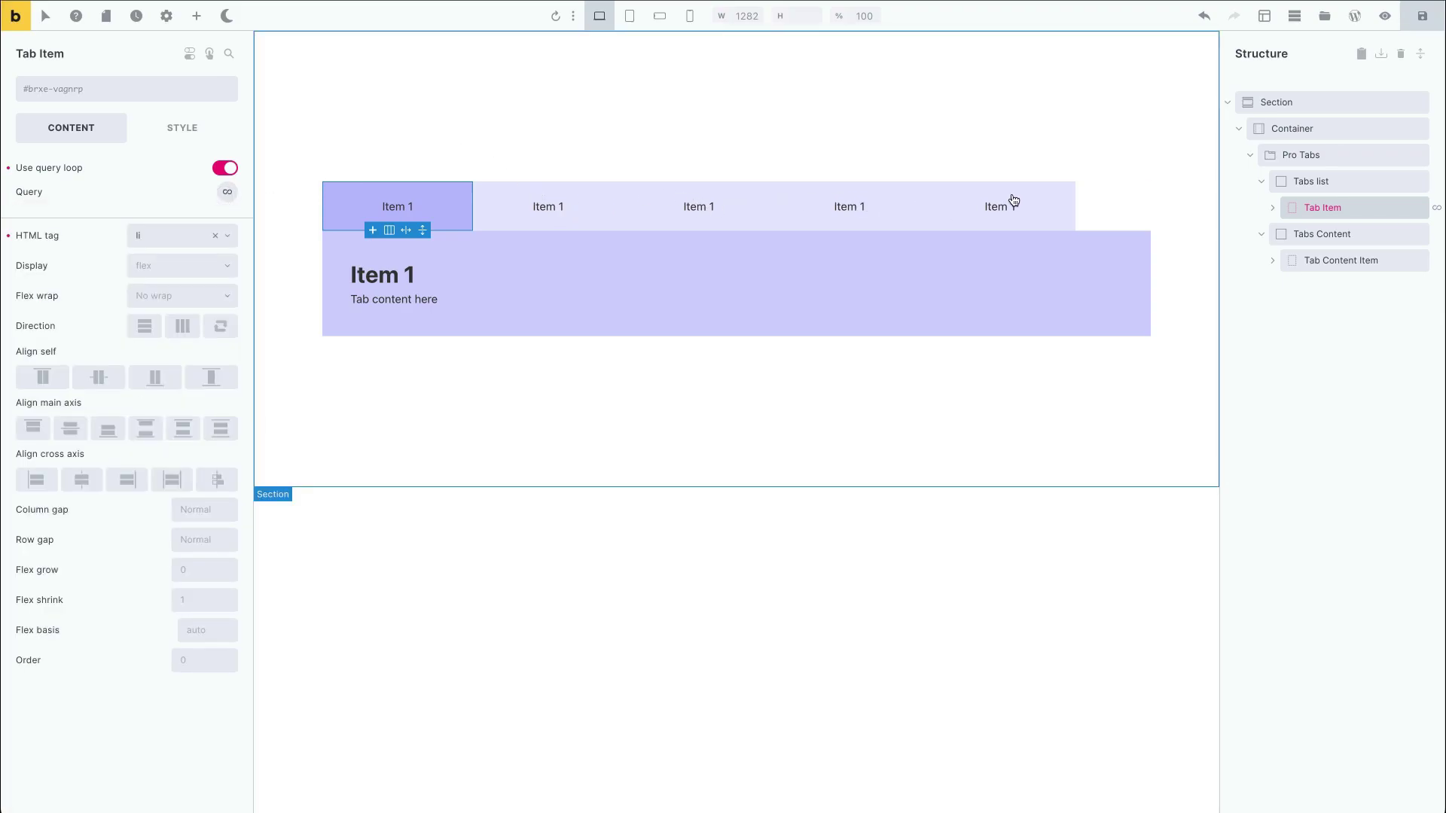
Set the tab title to {post_title}, removing the leftover Item 1 text.
{"action": "left_click", "coordinate": [1273, 207]}
{"action": "left_click", "coordinate": [1323, 234]}
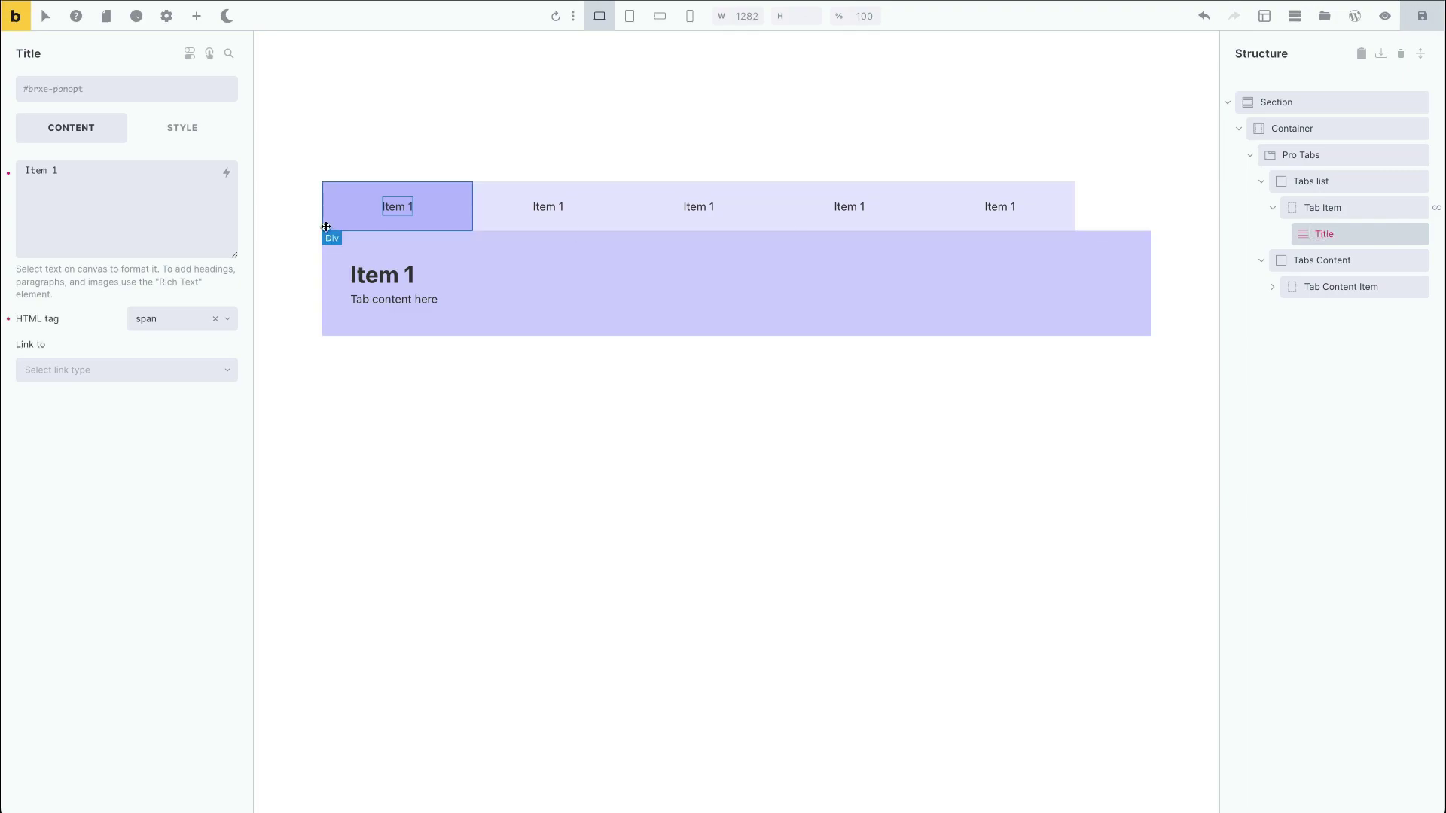
{"action": "left_click", "coordinate": [226, 172]}
{"action": "left_click", "coordinate": [116, 318]}
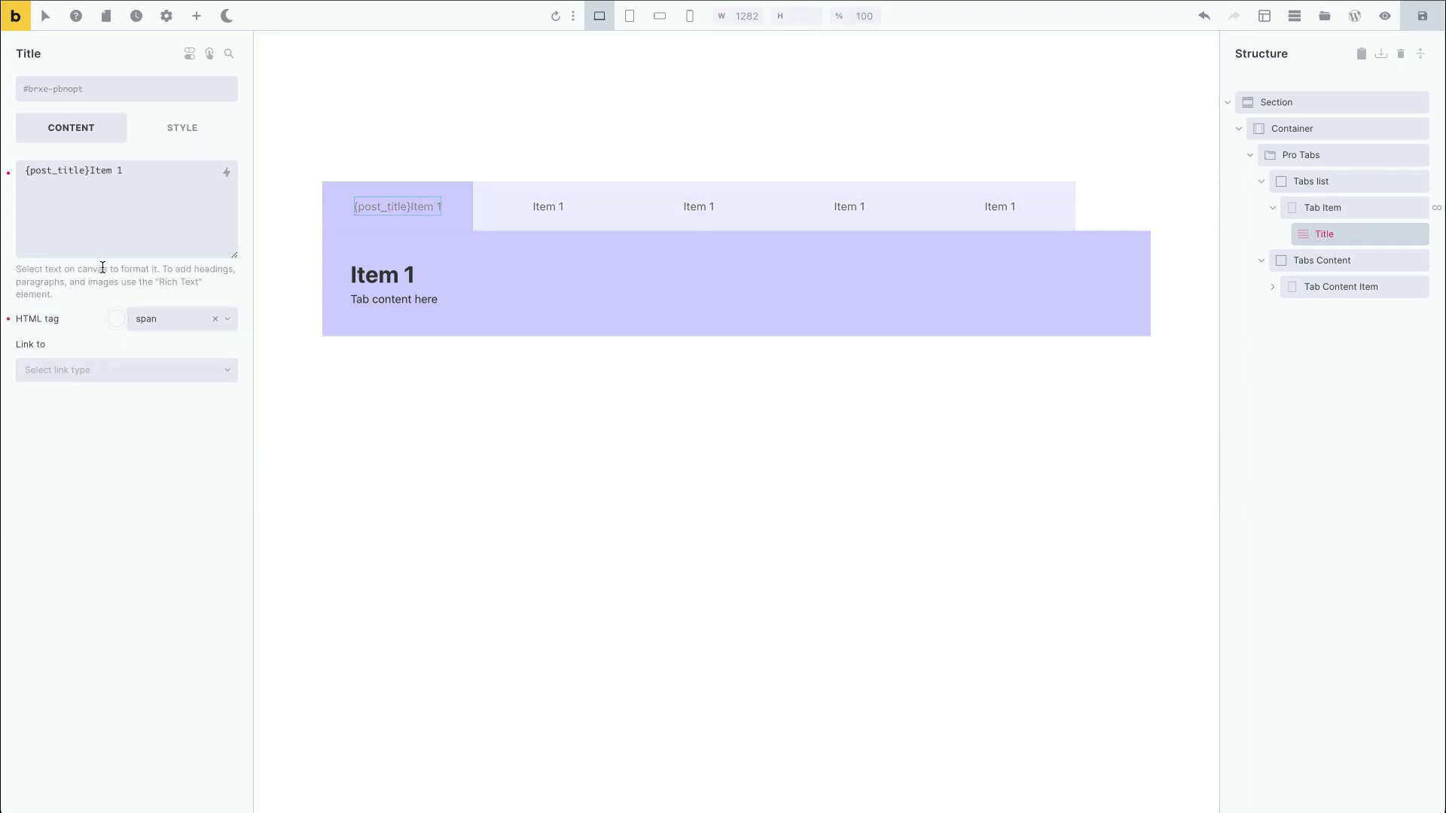
{"action": "left_click", "coordinate": [88, 170]}
{"action": "key", "text": "Delete"}
{"action": "key", "text": "Delete"}
{"action": "key", "text": "Delete"}
{"action": "key", "text": "Delete"}
{"action": "key", "text": "Delete"}
{"action": "key", "text": "Delete"}
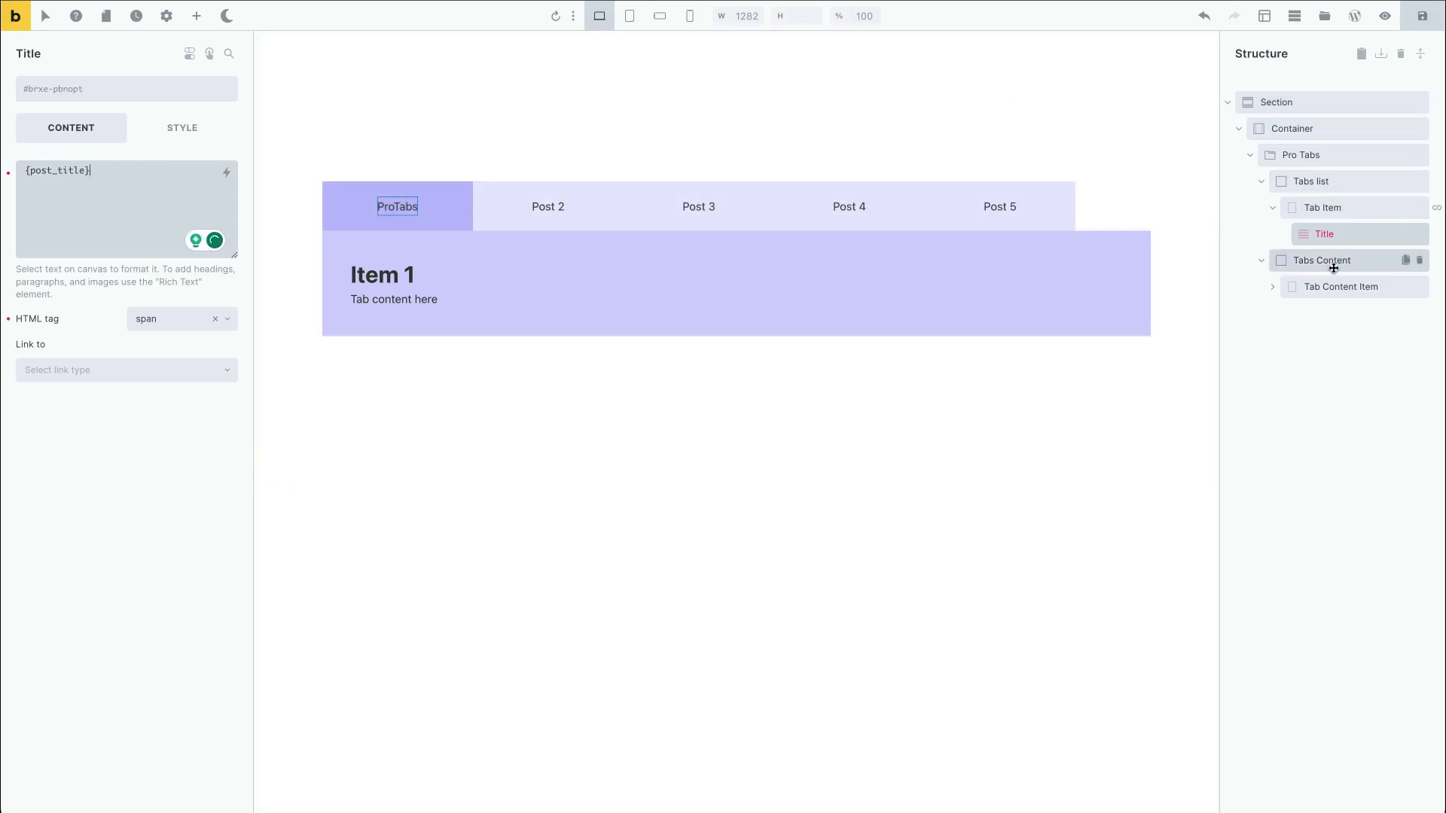
{"action": "left_click", "coordinate": [1340, 287]}
Loop the Tab Content Item over posts and replace its Item 1 heading with {post_title}.
{"action": "left_click", "coordinate": [225, 168]}
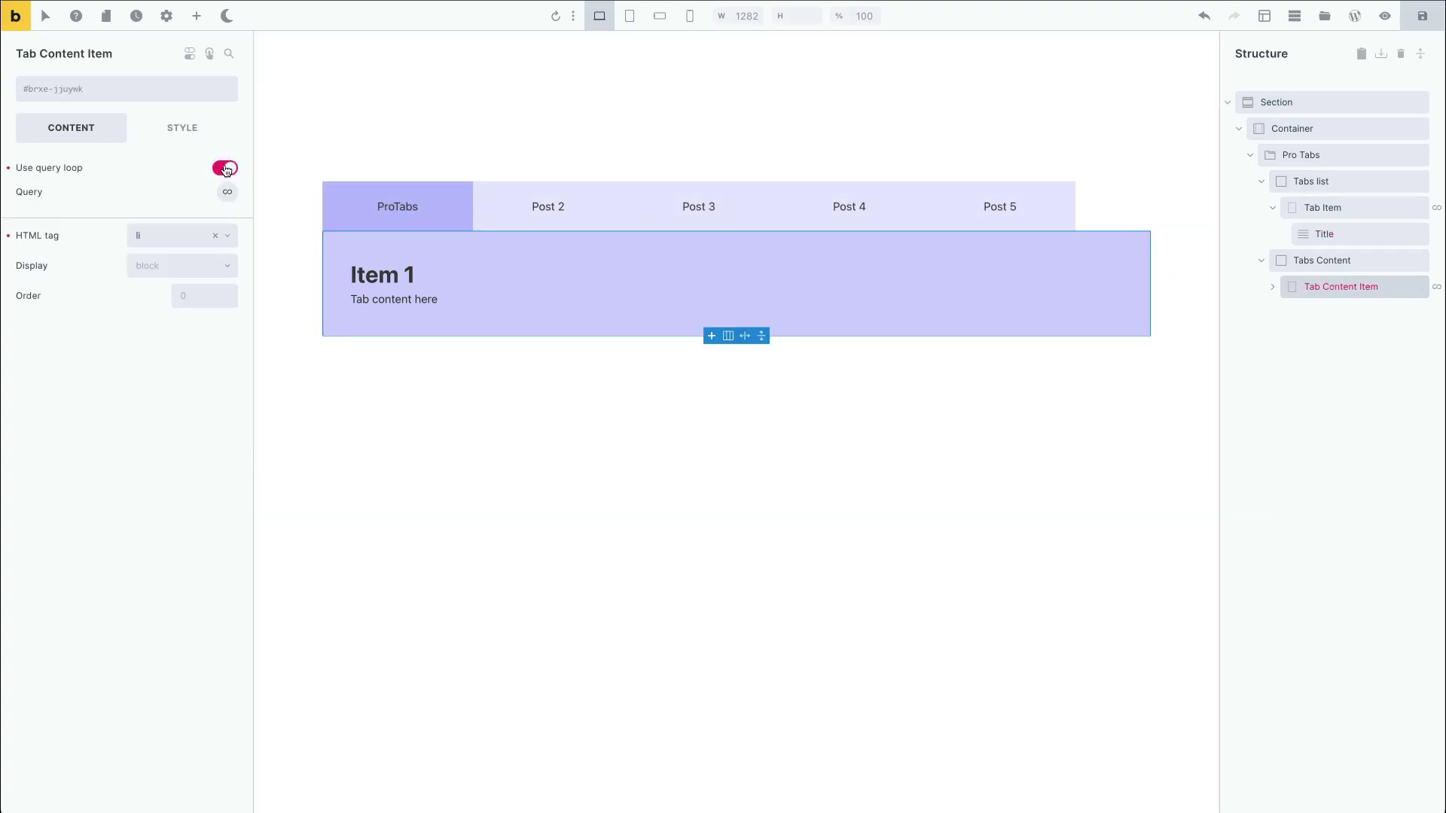
{"action": "left_click", "coordinate": [385, 274]}
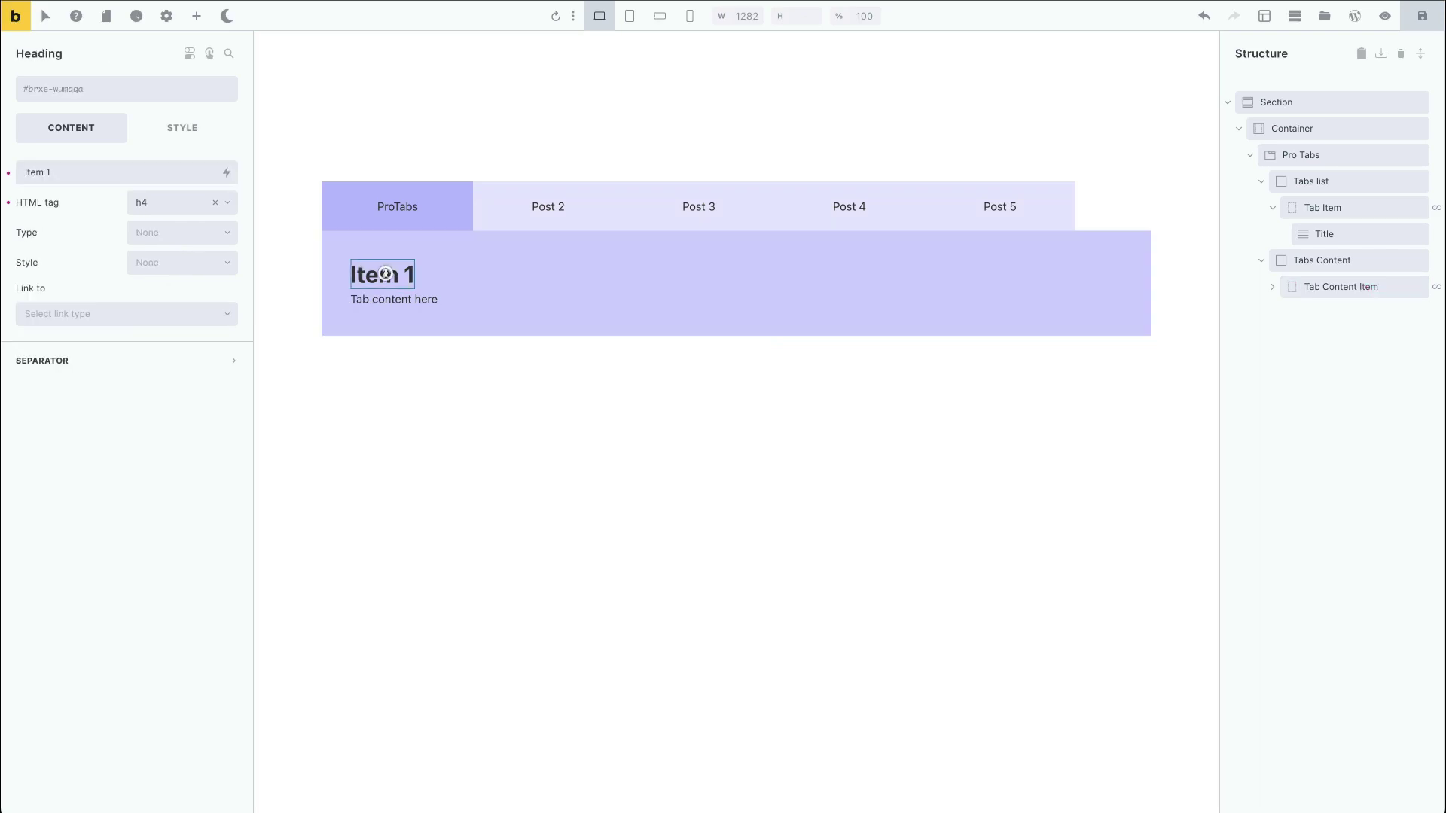
{"action": "left_click", "coordinate": [165, 172]}
{"action": "key", "text": "ctrl+a"}
{"action": "key", "text": "BackSpace"}
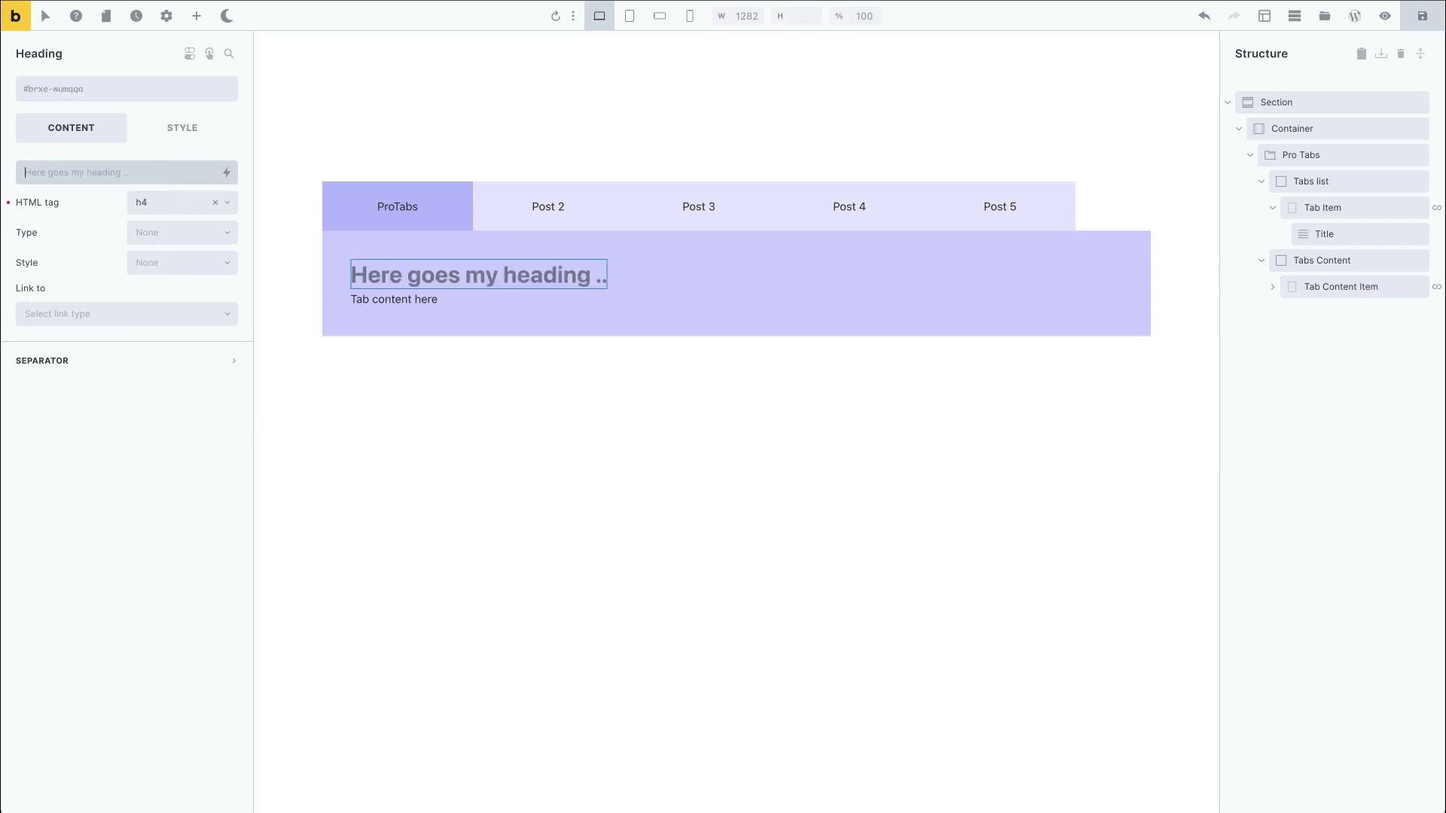
{"action": "left_click", "coordinate": [226, 172]}
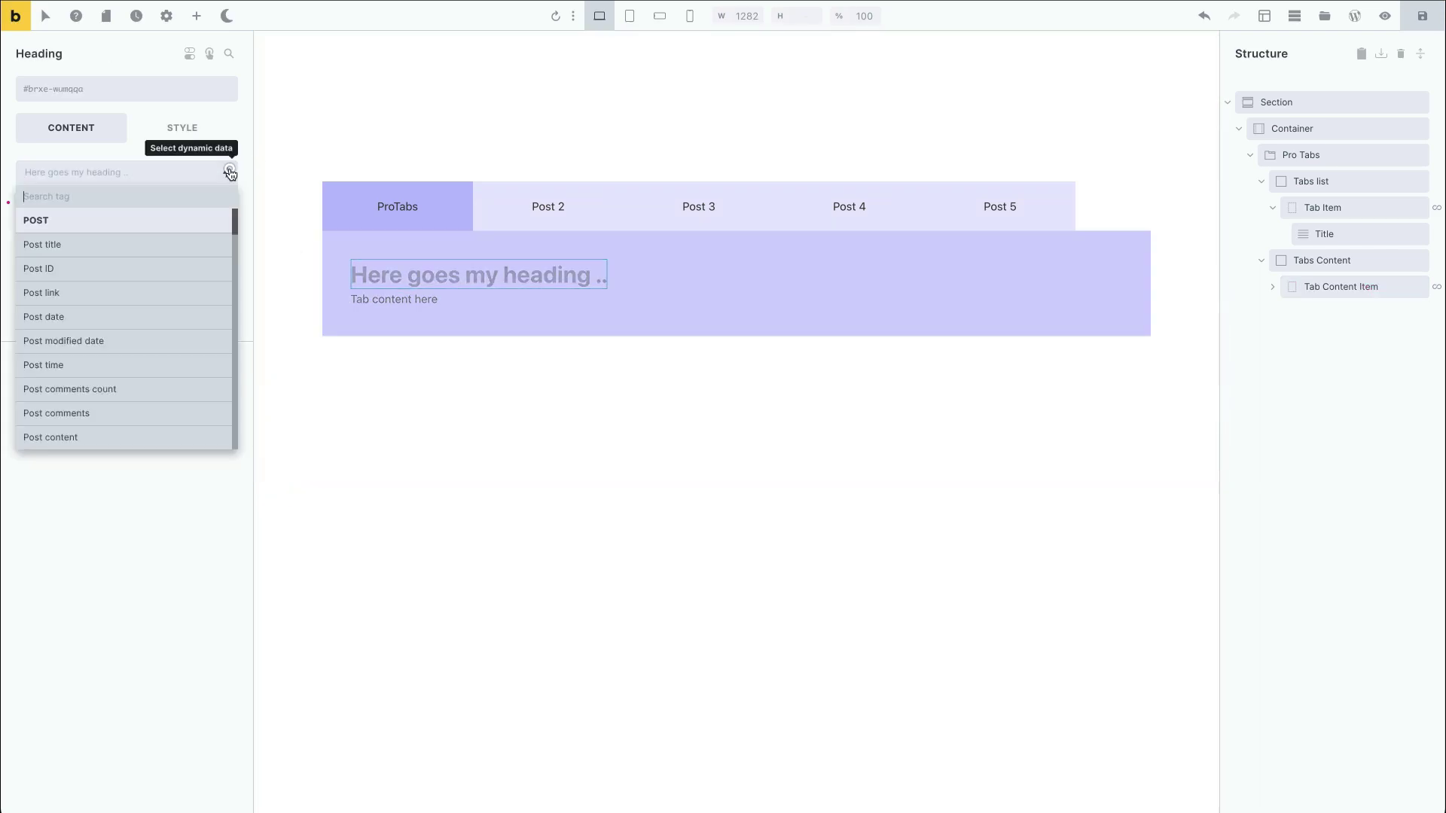
{"action": "left_click", "coordinate": [142, 246]}
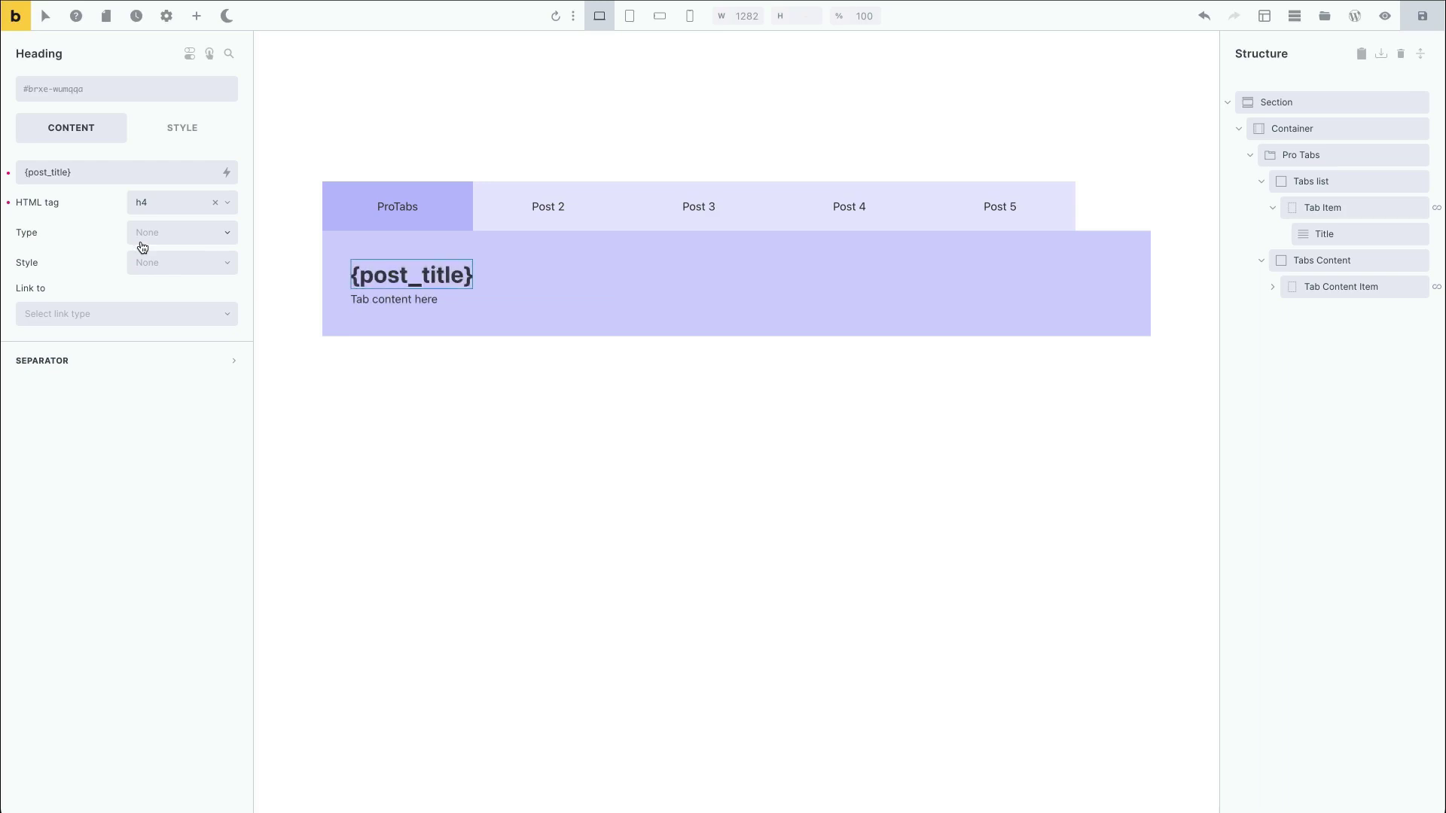
Preview the Post 3 tab to check its heading matches the tab title.
{"action": "left_click", "coordinate": [674, 219]}
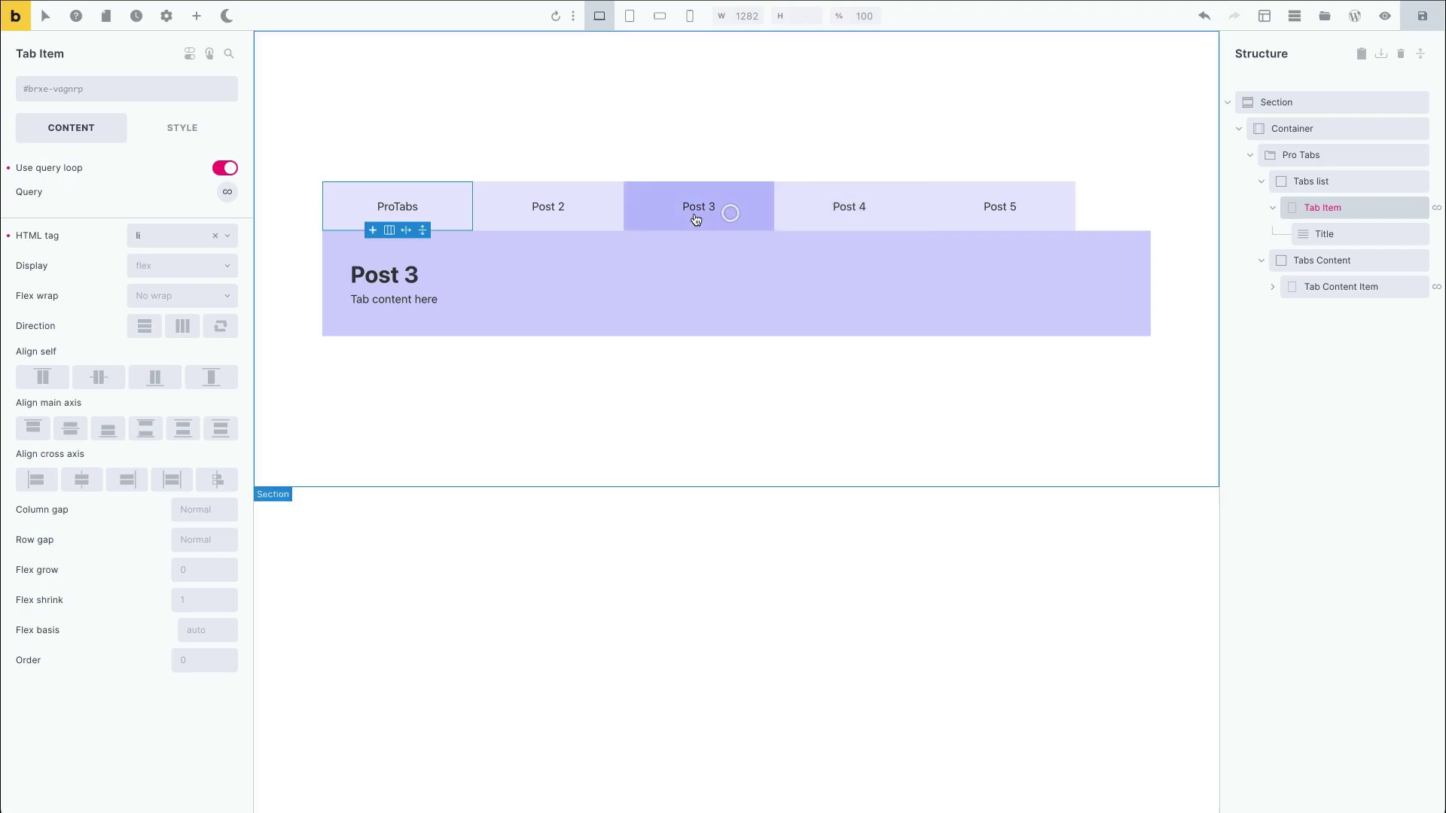
{"action": "mouse_move", "coordinate": [575, 219]}
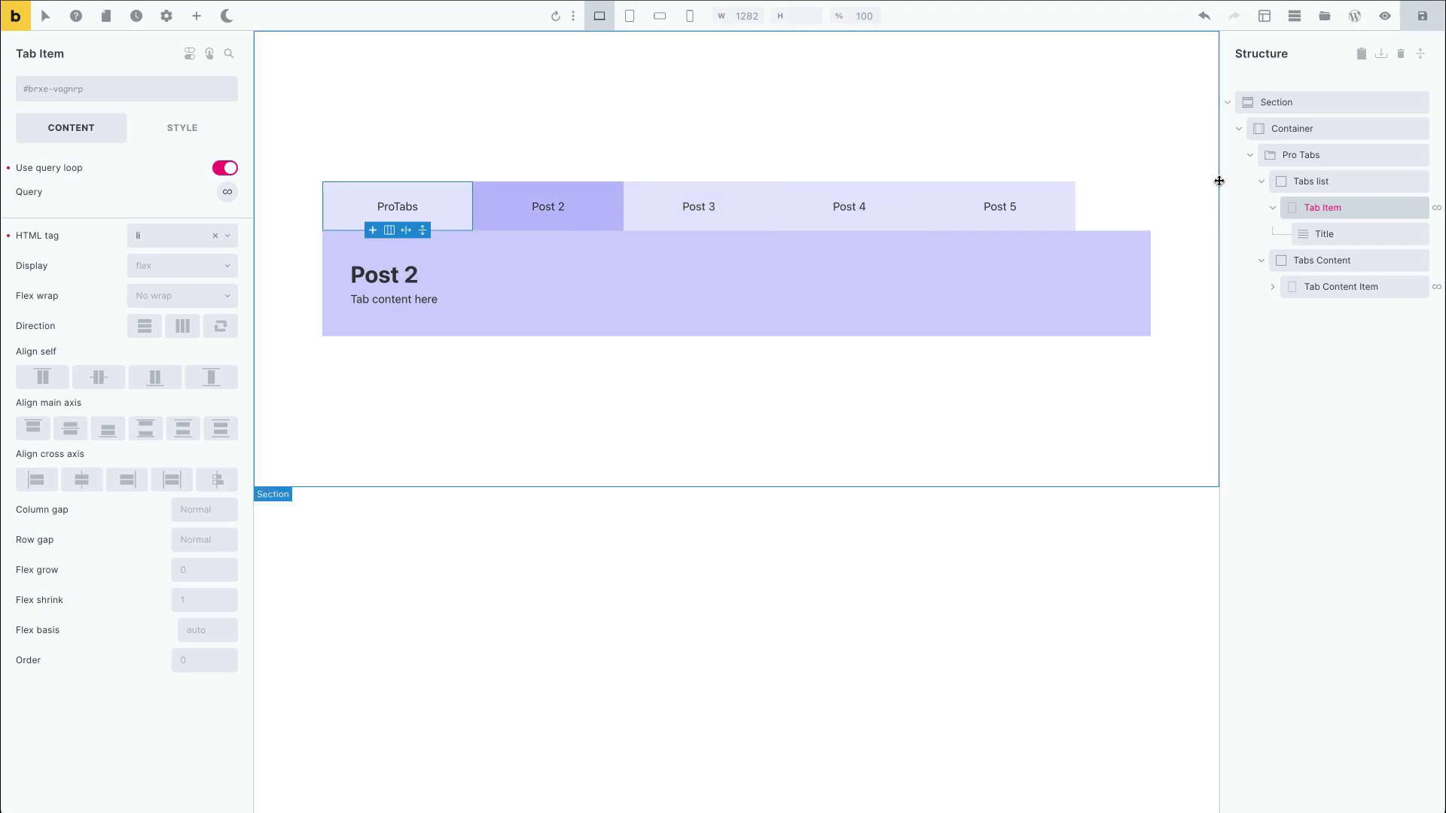
{"action": "left_click", "coordinate": [1305, 156]}
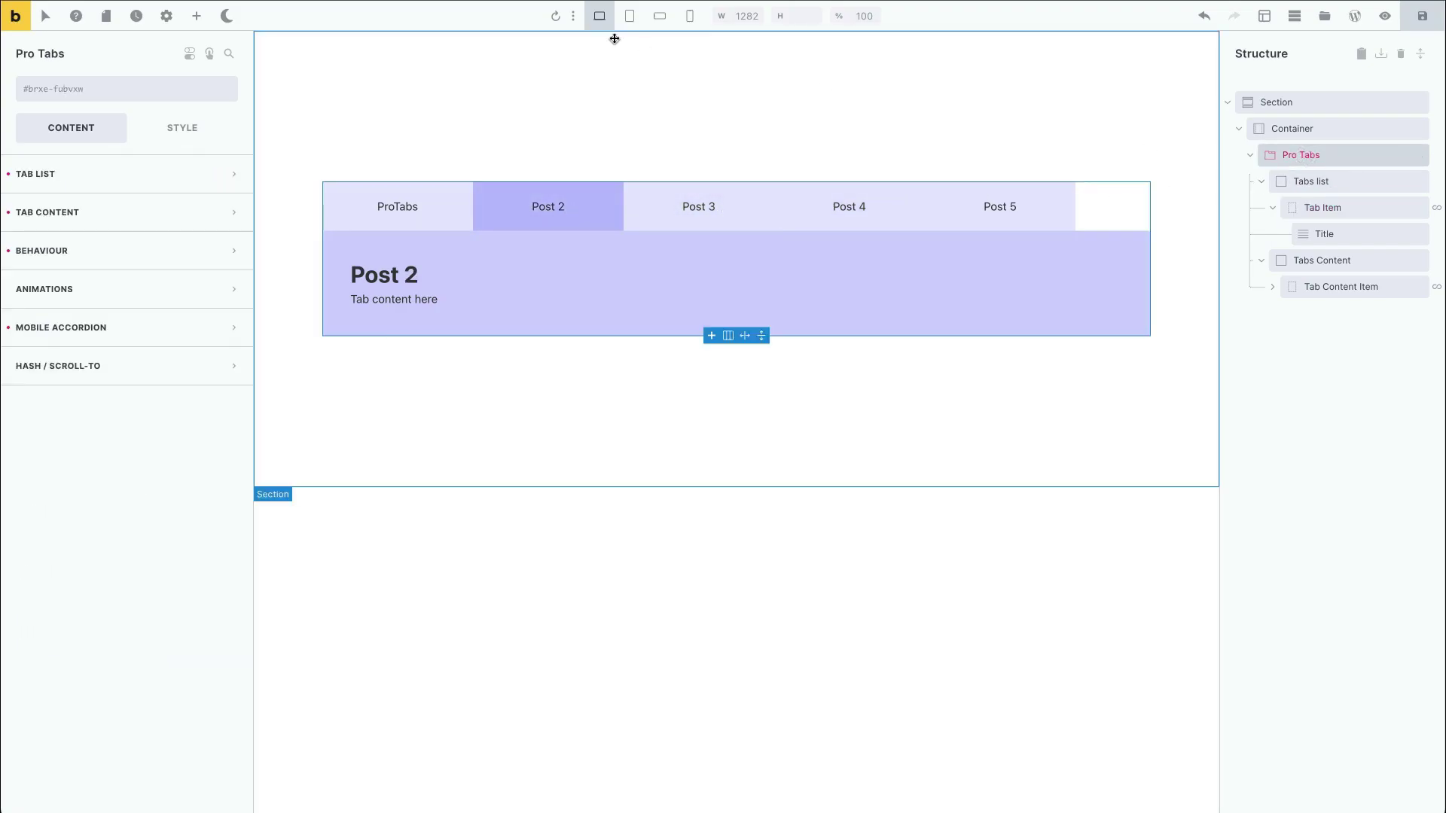
At Mobile landscape width, set the accordion header text to {post_title}, deleting the leftover Item 1.
{"action": "left_click", "coordinate": [630, 16]}
{"action": "left_click", "coordinate": [657, 19]}
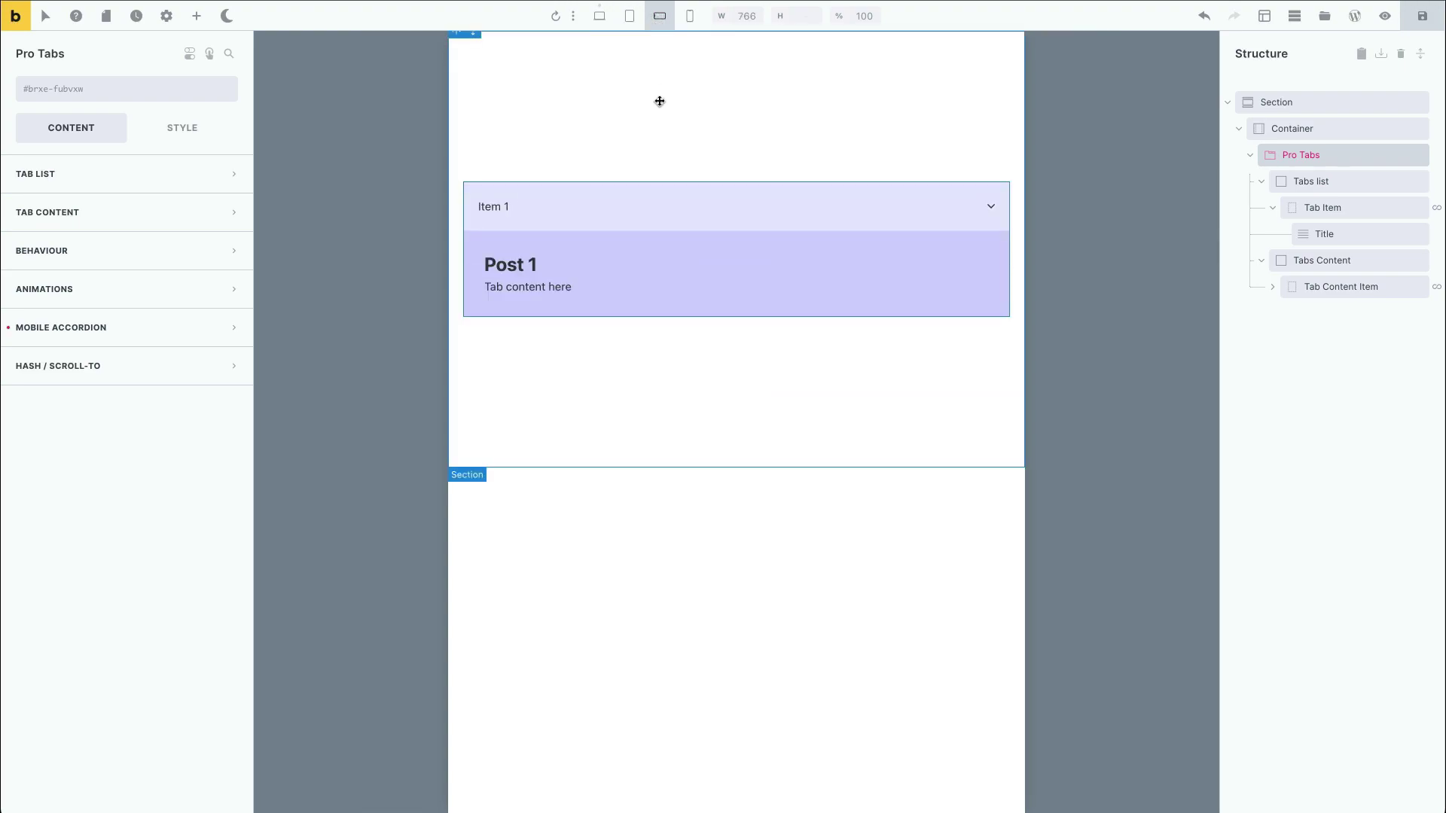
{"action": "left_click", "coordinate": [642, 200]}
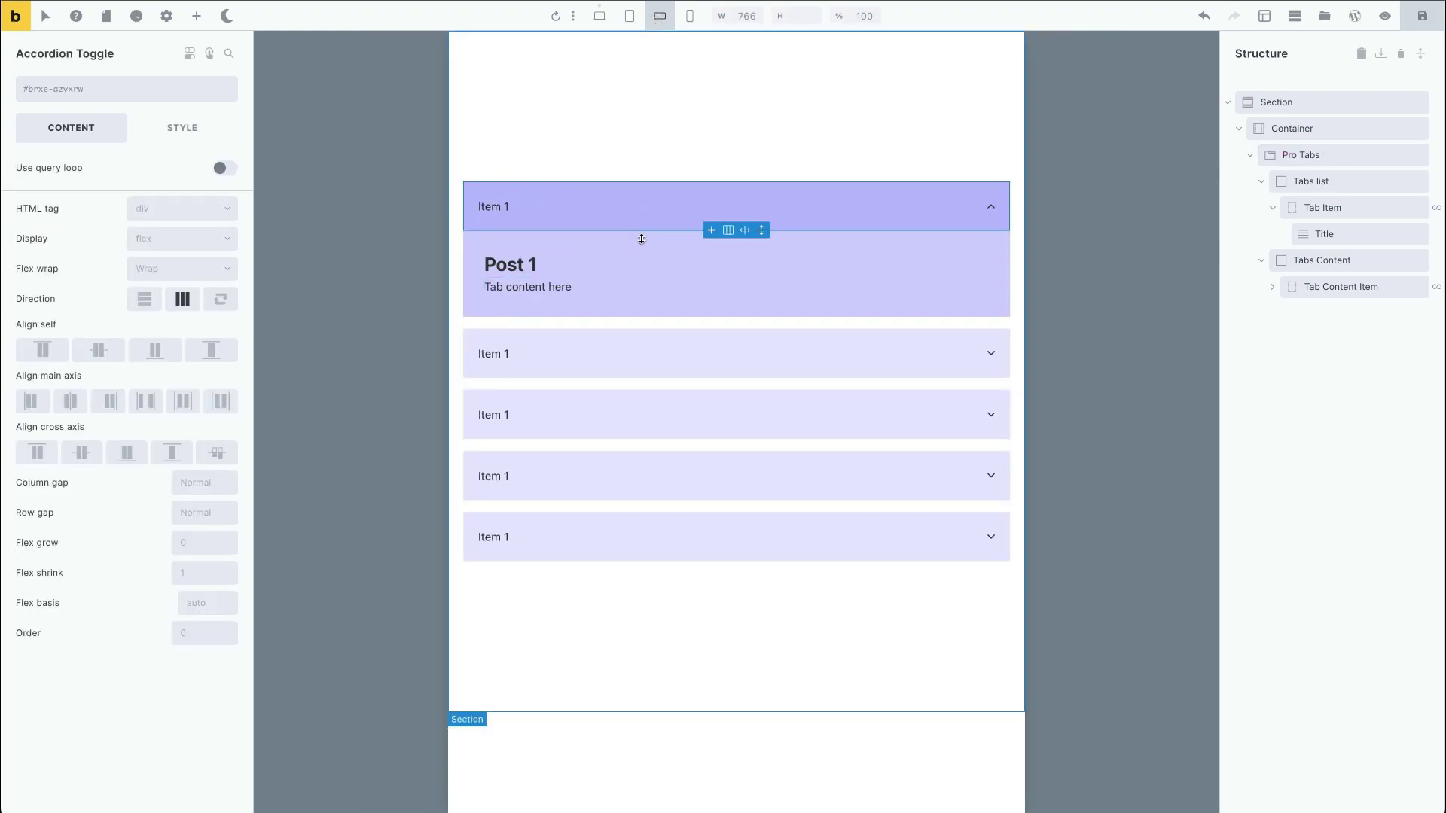
{"action": "left_click", "coordinate": [493, 206]}
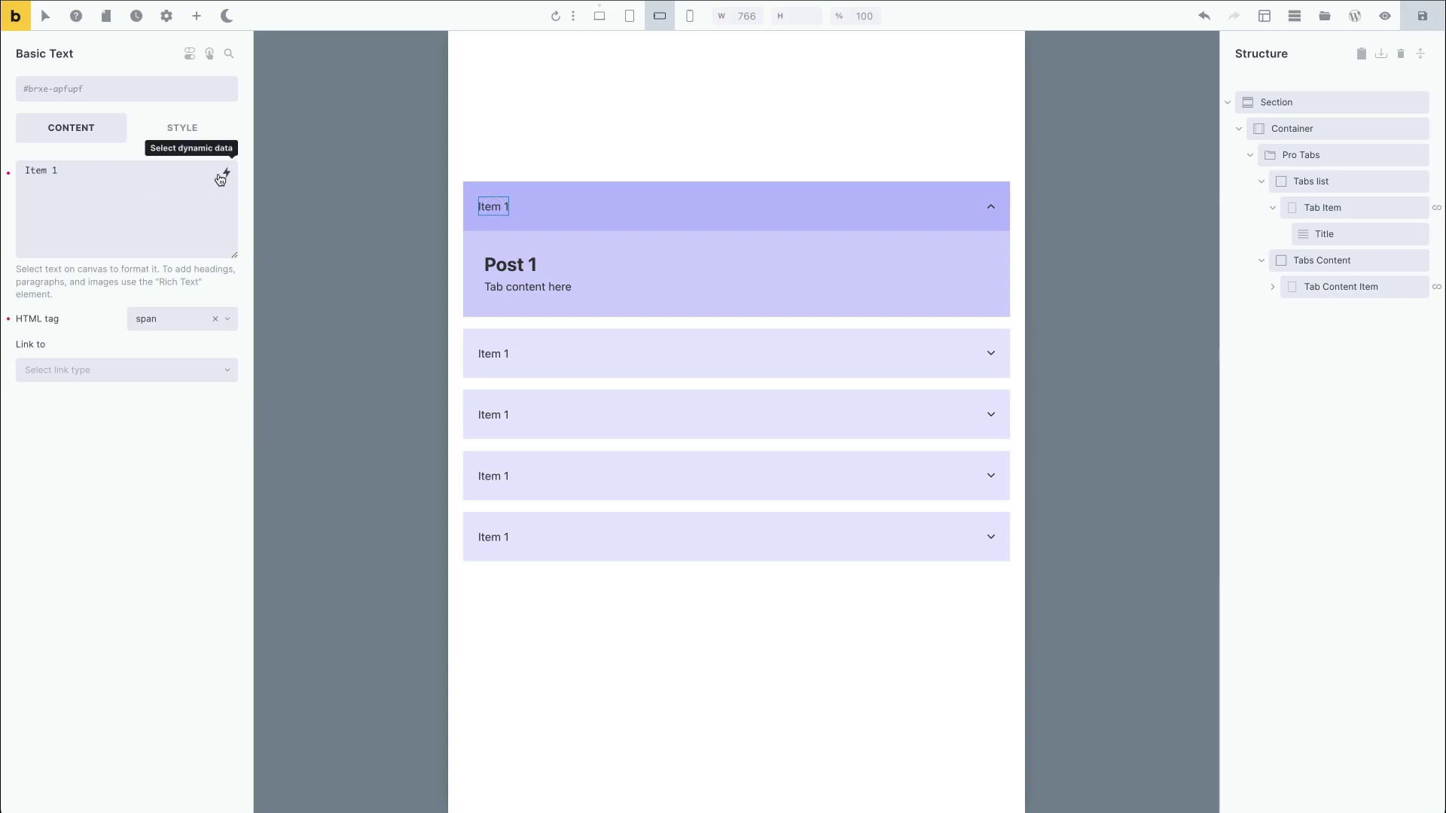
{"action": "left_click", "coordinate": [226, 172]}
{"action": "left_click", "coordinate": [93, 317]}
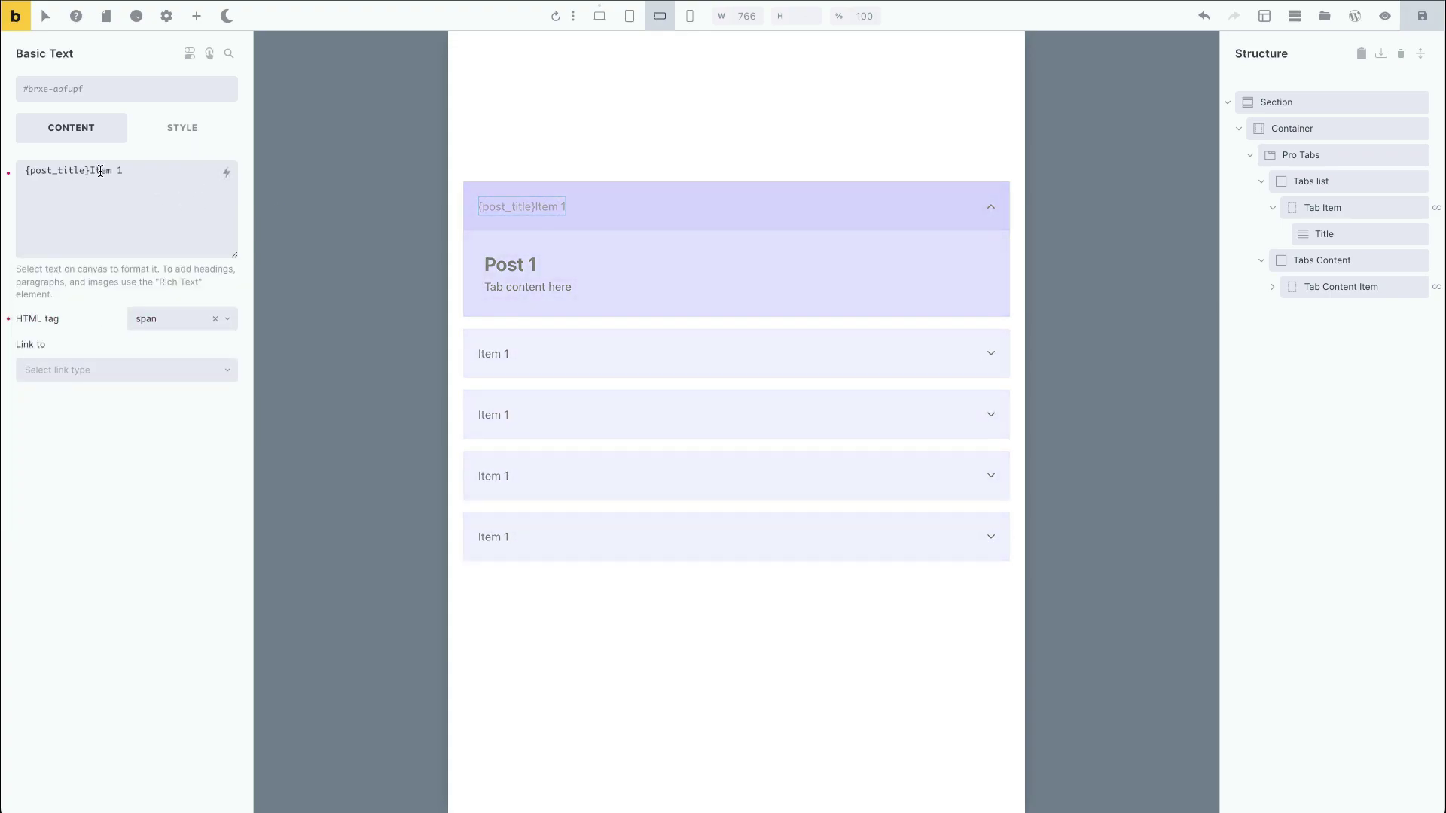
{"action": "left_click_drag", "start_coordinate": [92, 169], "coordinate": [124, 171]}
{"action": "key", "text": "BackSpace"}
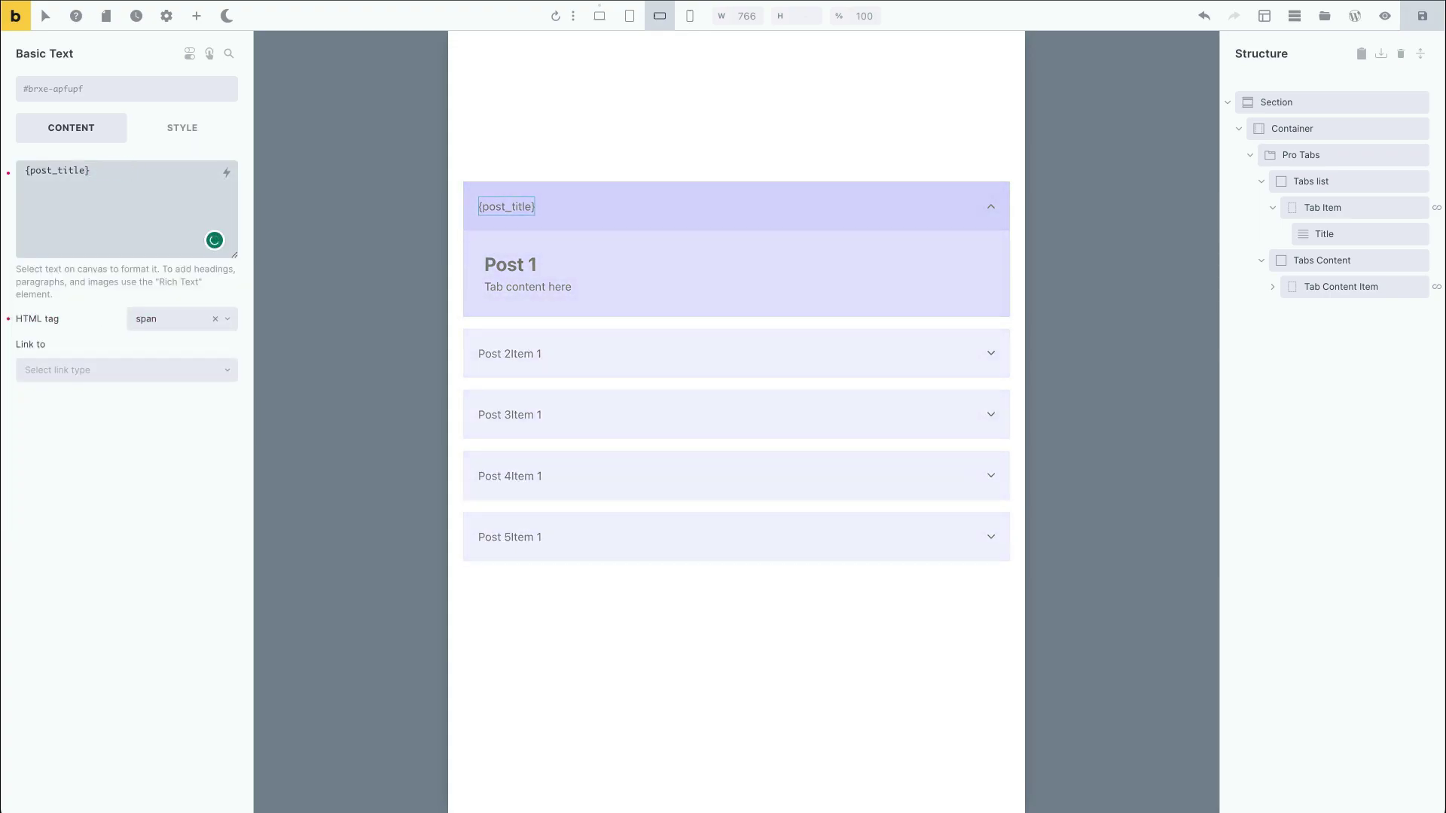
Open the Post 2, Post 3 and Post 1 accordion panels to check them, then widen the preview.
{"action": "left_click", "coordinate": [622, 353]}
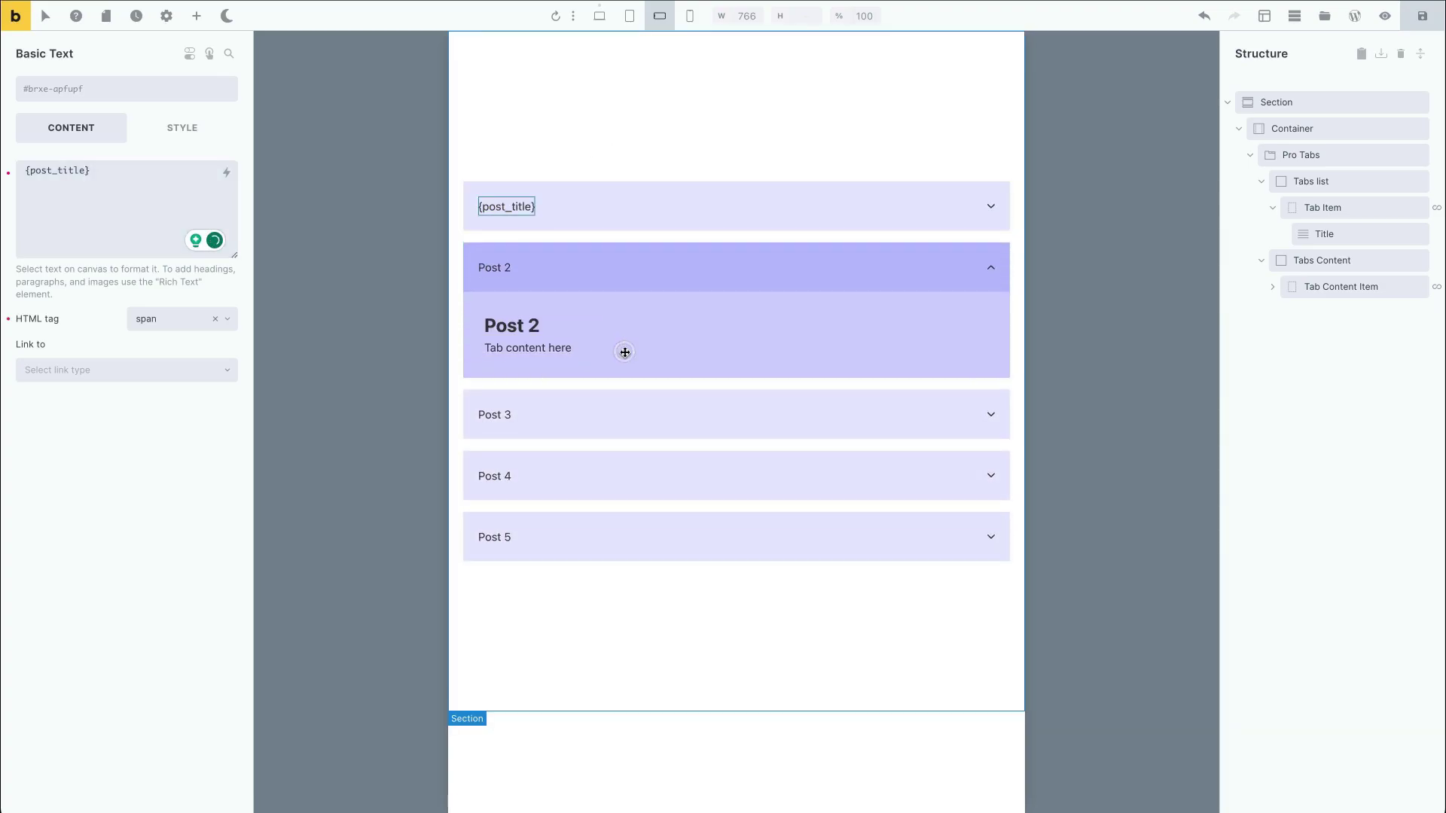
{"action": "left_click", "coordinate": [621, 417]}
{"action": "left_click", "coordinate": [823, 205]}
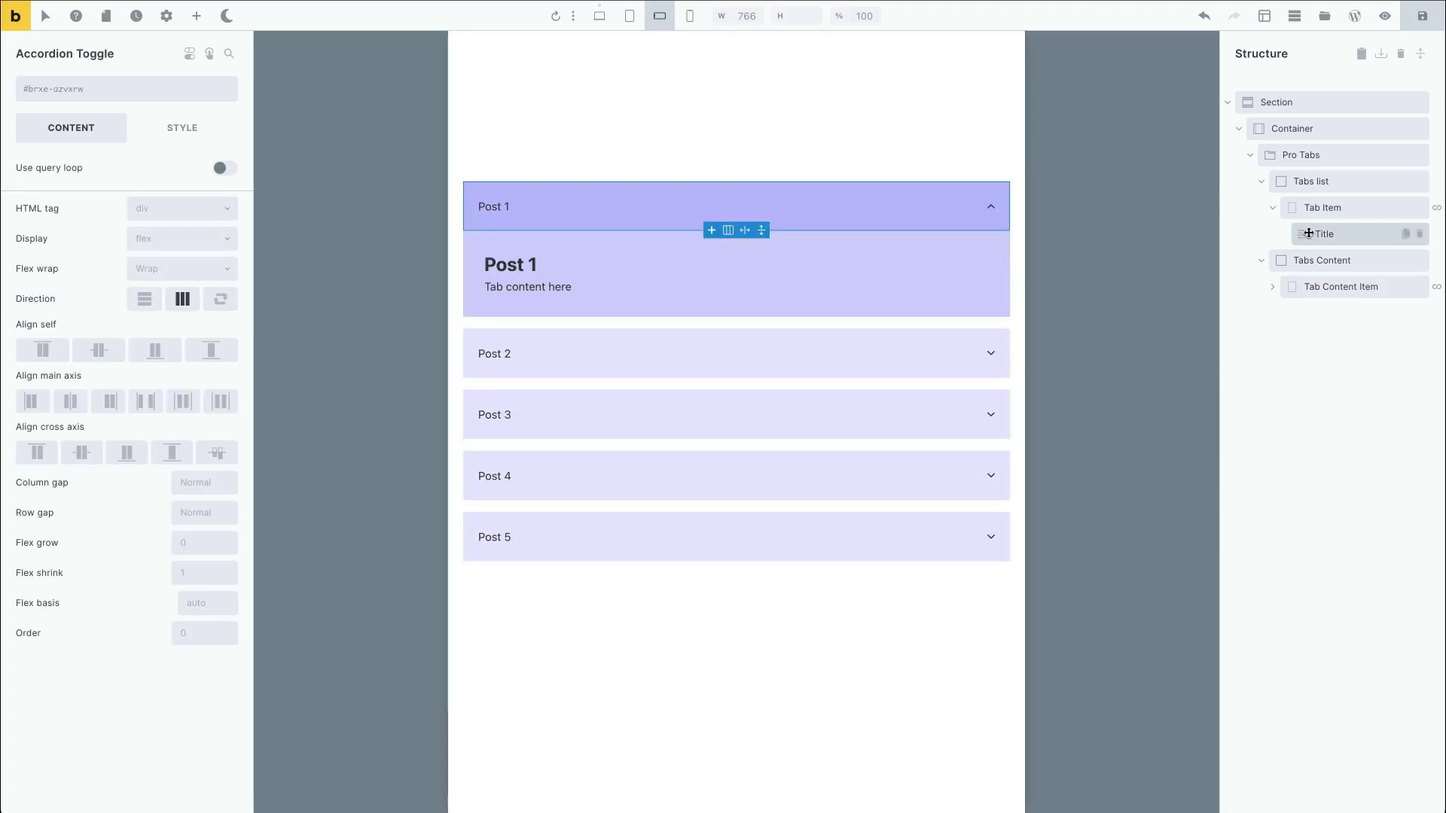
{"action": "left_click", "coordinate": [1308, 154]}
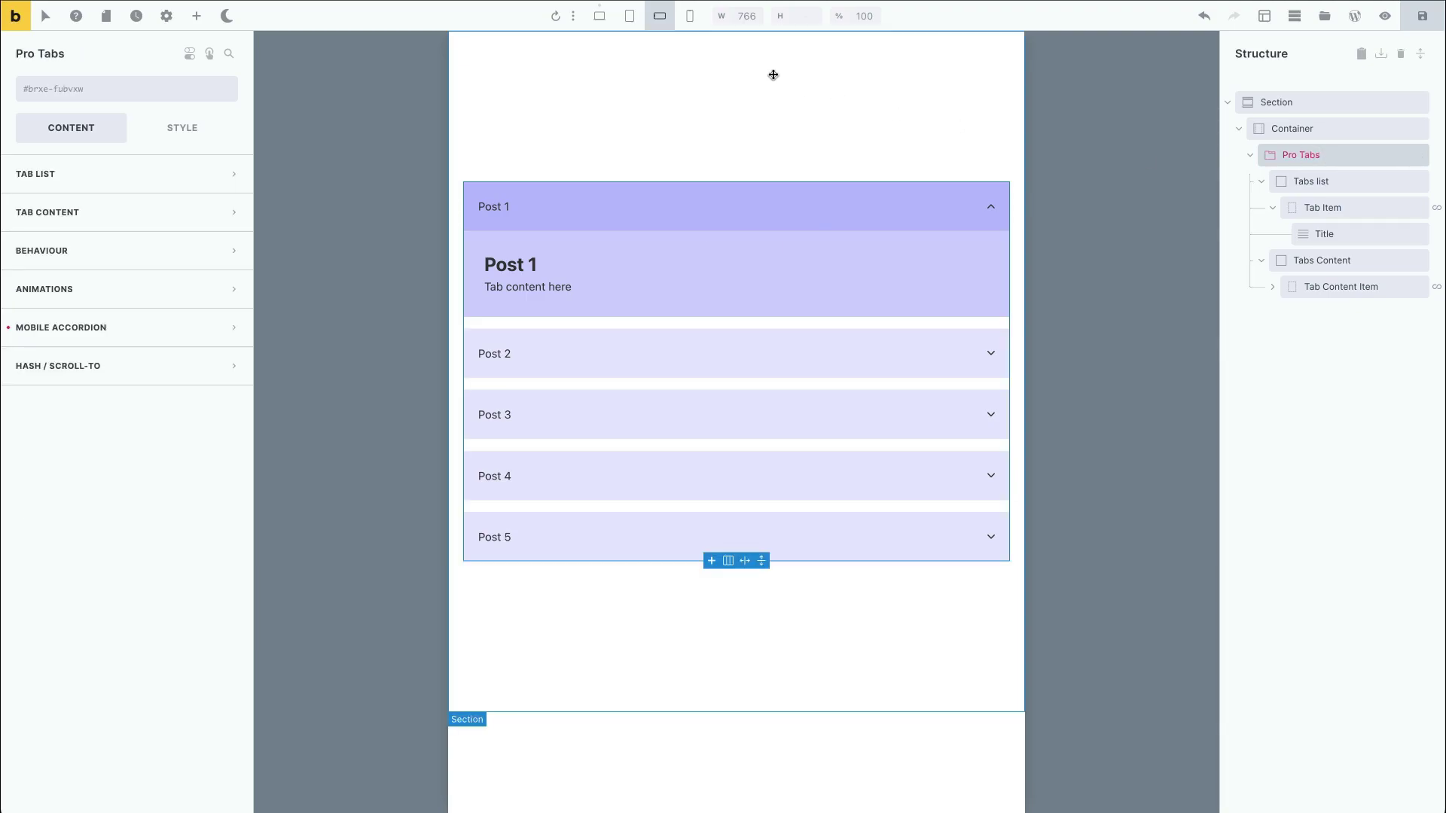
{"action": "left_click", "coordinate": [630, 16]}
Back at desktop width, add a Pro Slider under 'Tab content here' and save the page.
{"action": "left_click", "coordinate": [600, 16]}
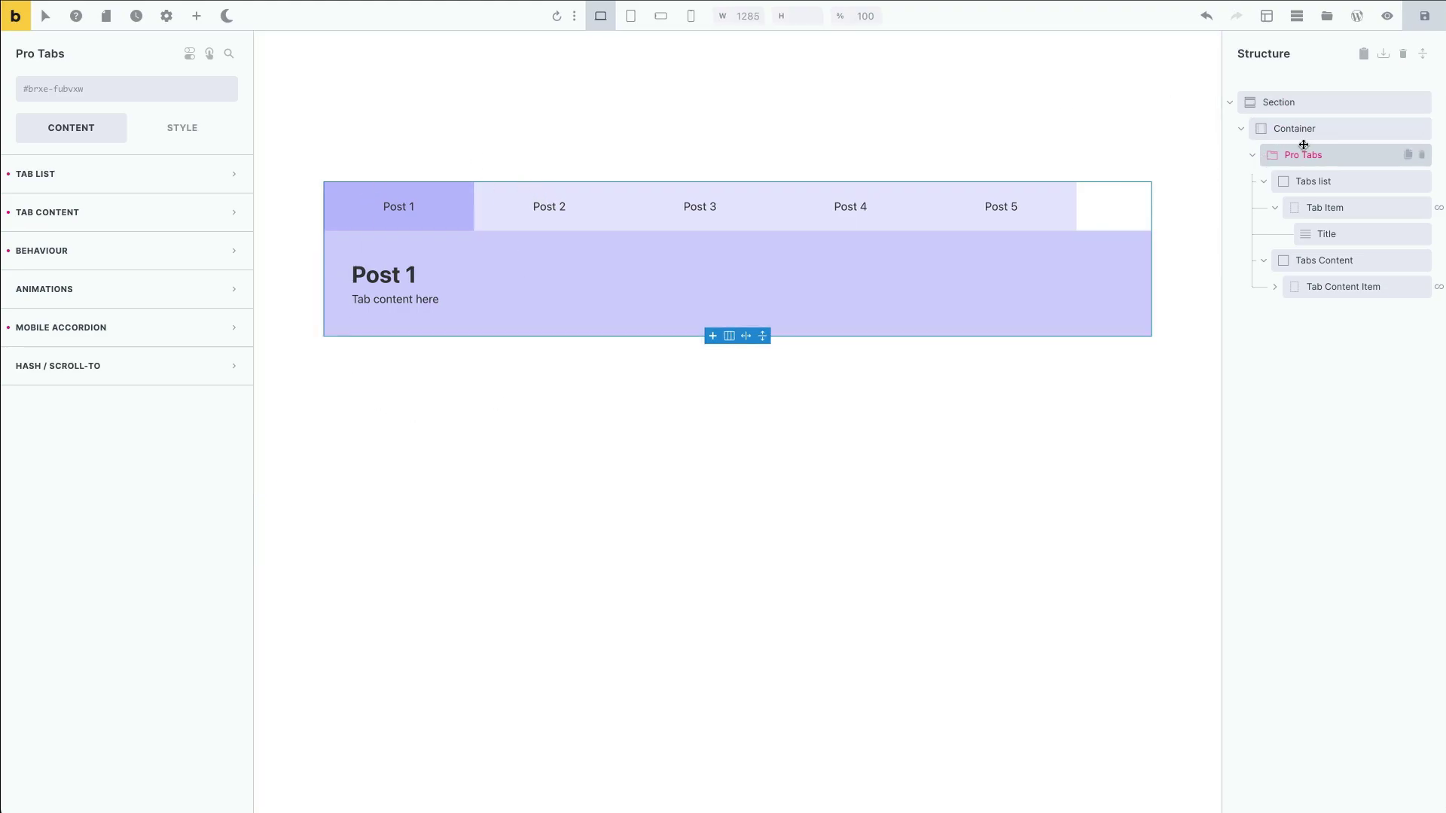
{"action": "left_click", "coordinate": [395, 299]}
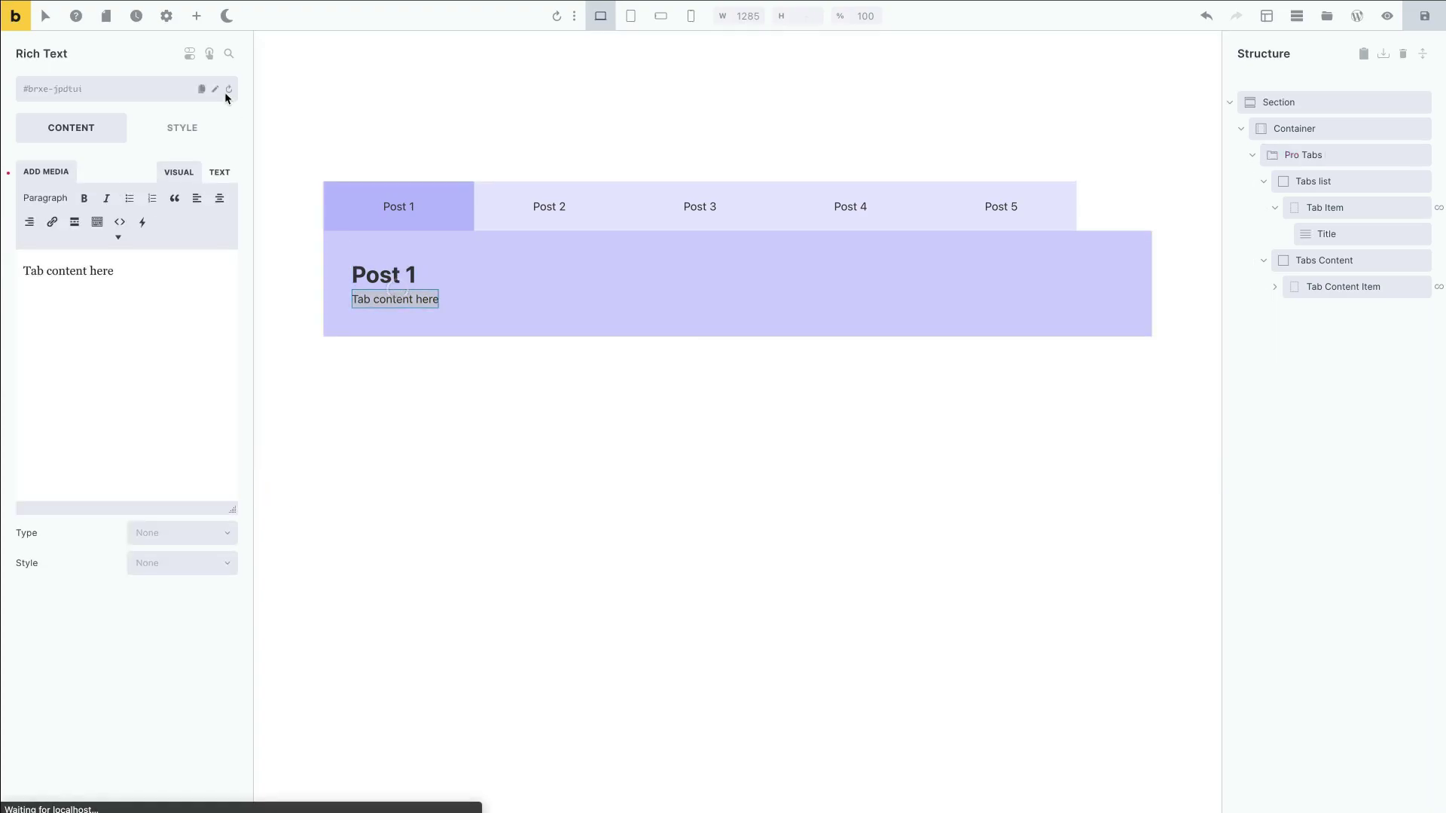
{"action": "left_click", "coordinate": [202, 30]}
{"action": "type", "text": "slider"}
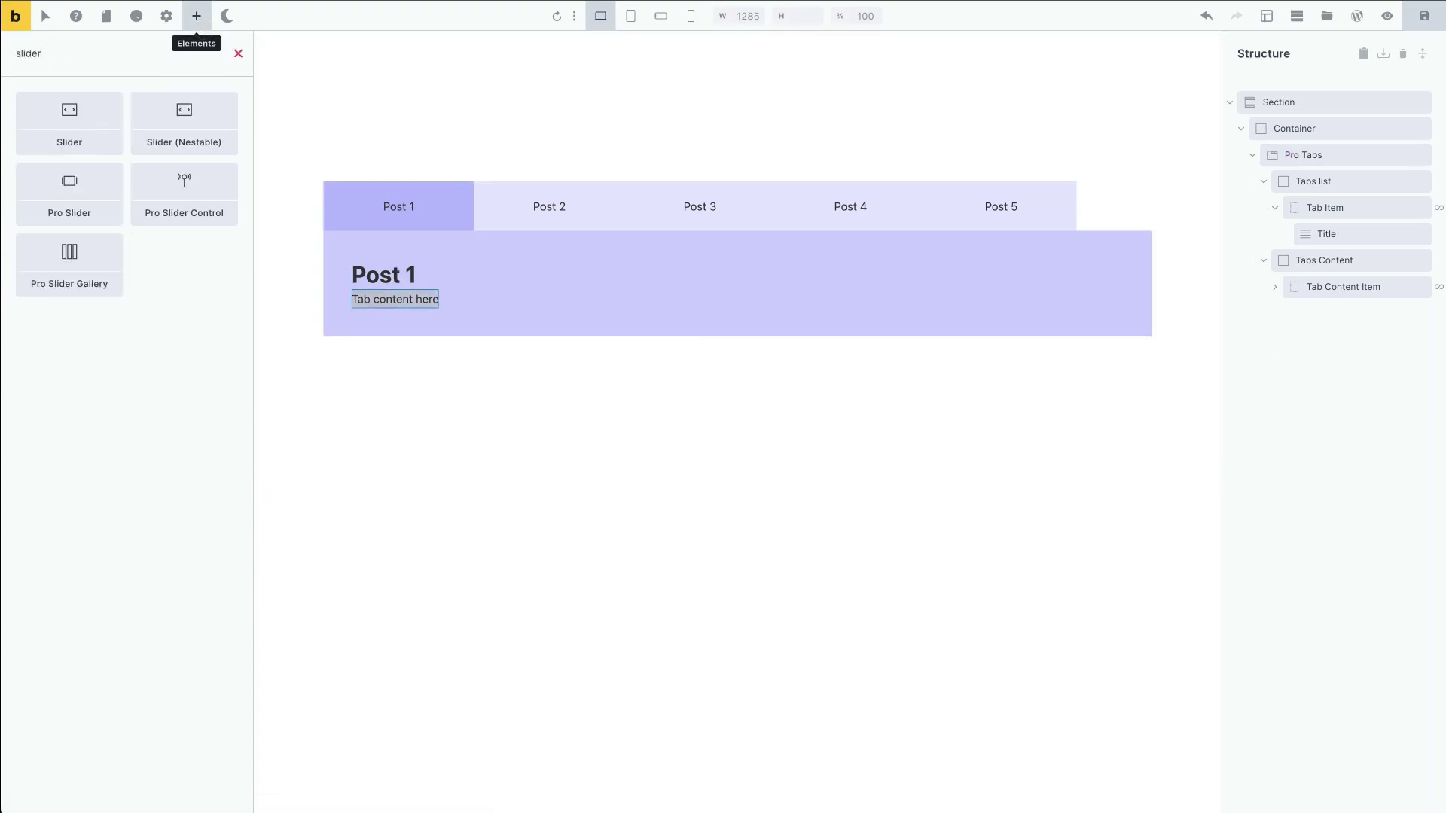
{"action": "left_click", "coordinate": [91, 195]}
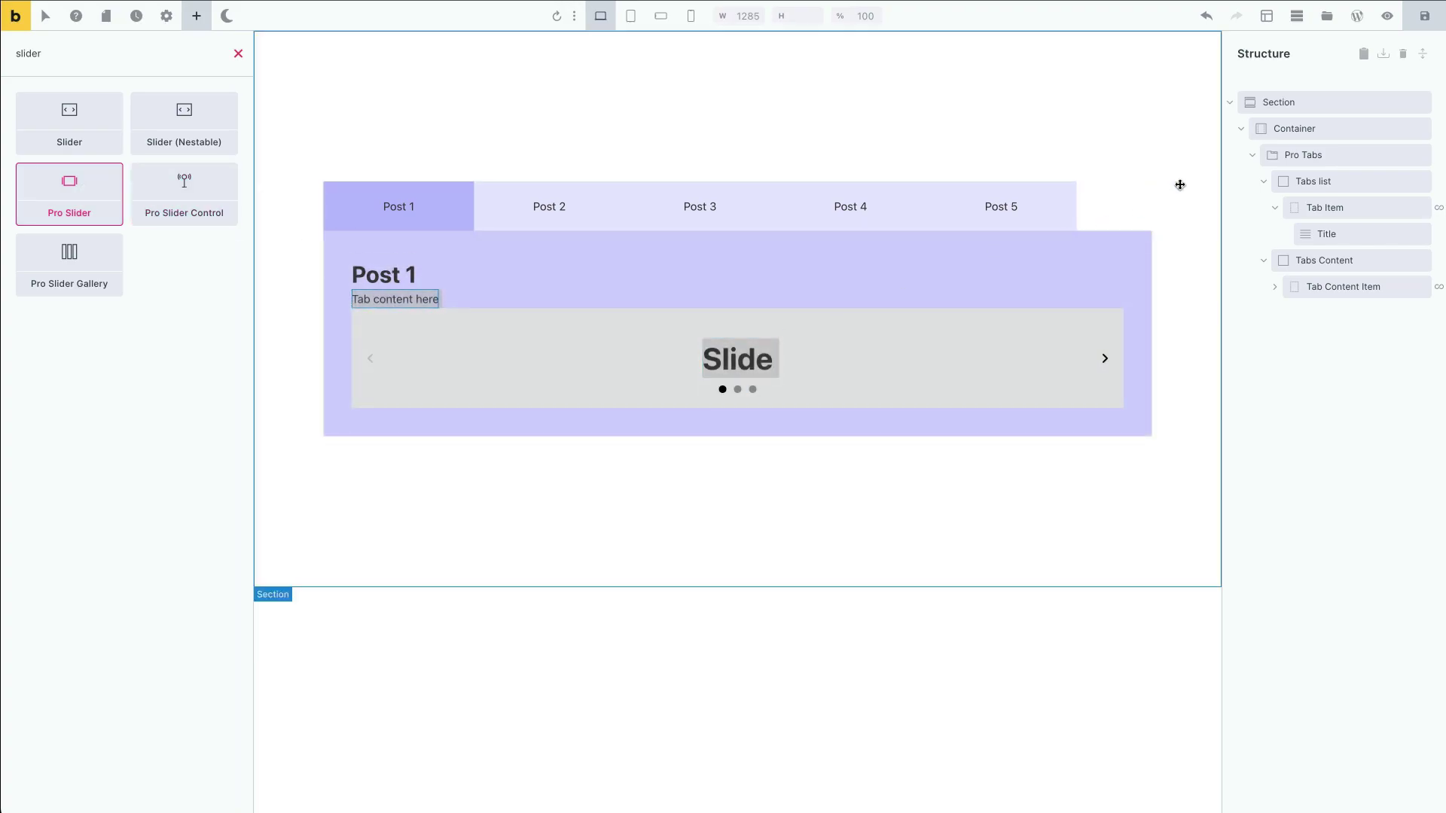
{"action": "left_click", "coordinate": [1424, 15]}
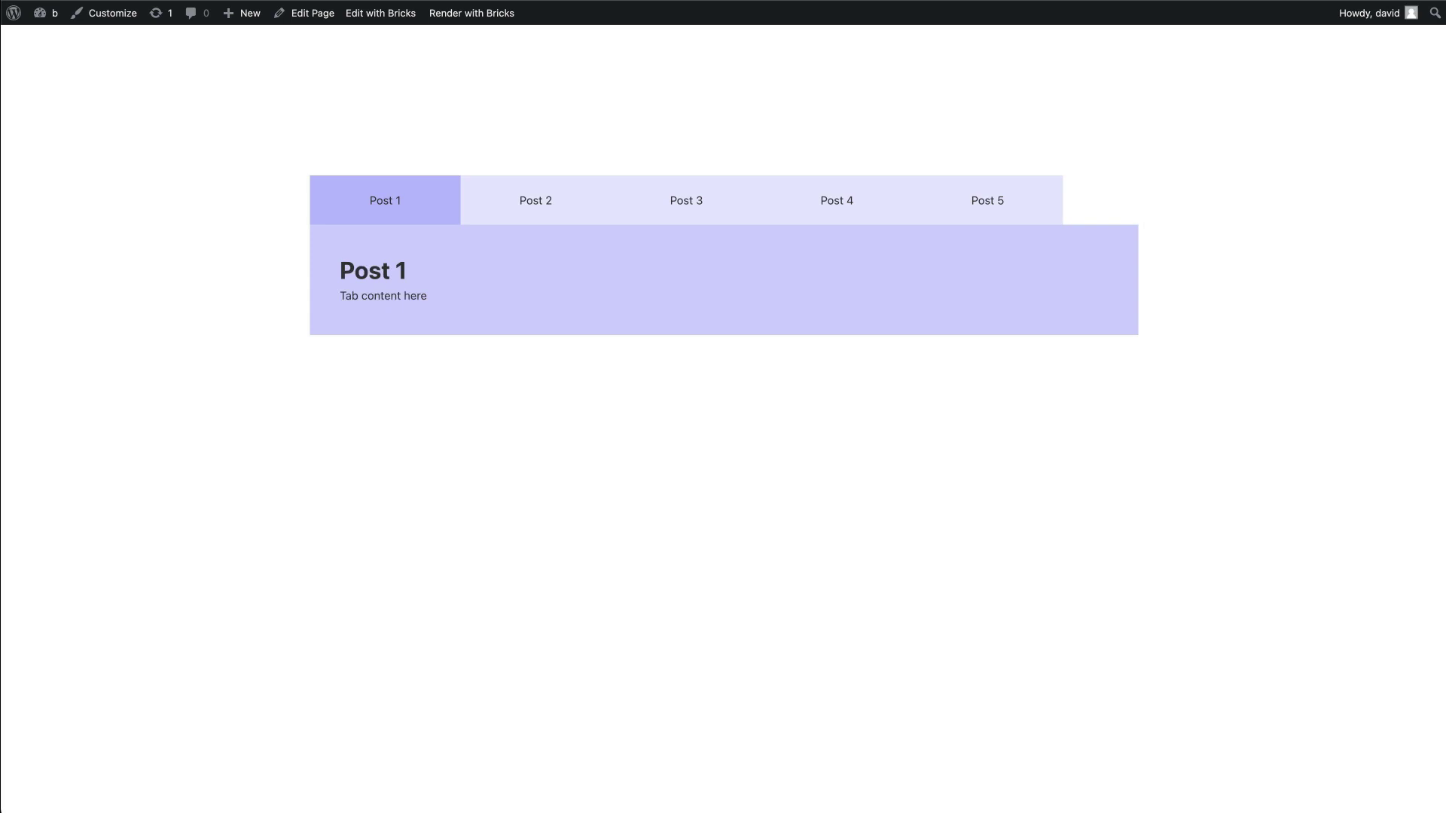
Step the active tab between Post 1 and Post 3 with Tab and arrow keys, ending on Post 2.
{"action": "key", "text": "Tab"}
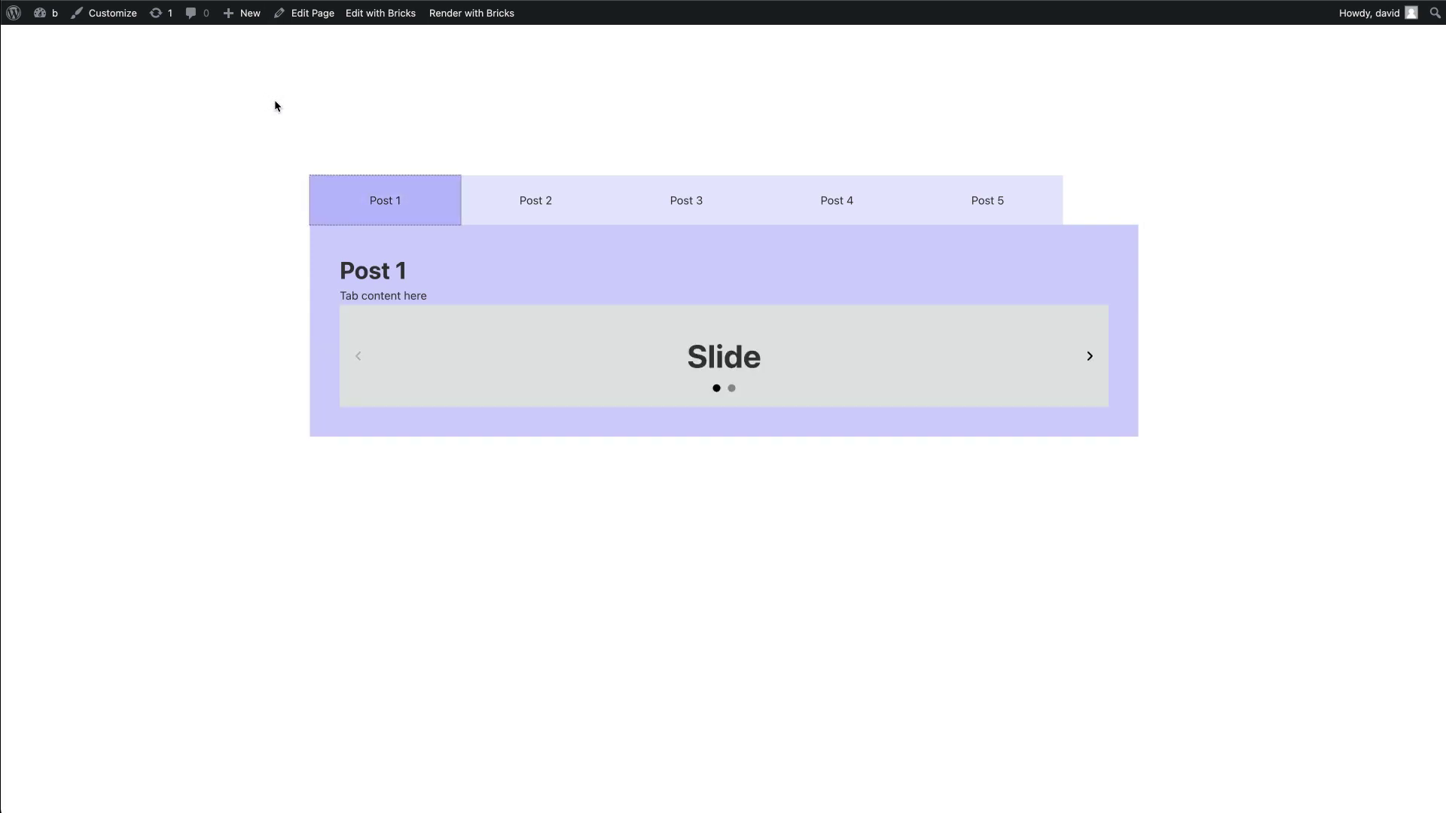
{"action": "key", "text": "Right"}
{"action": "key", "text": "Right"}
{"action": "key", "text": "Right"}
{"action": "key", "text": "Left"}
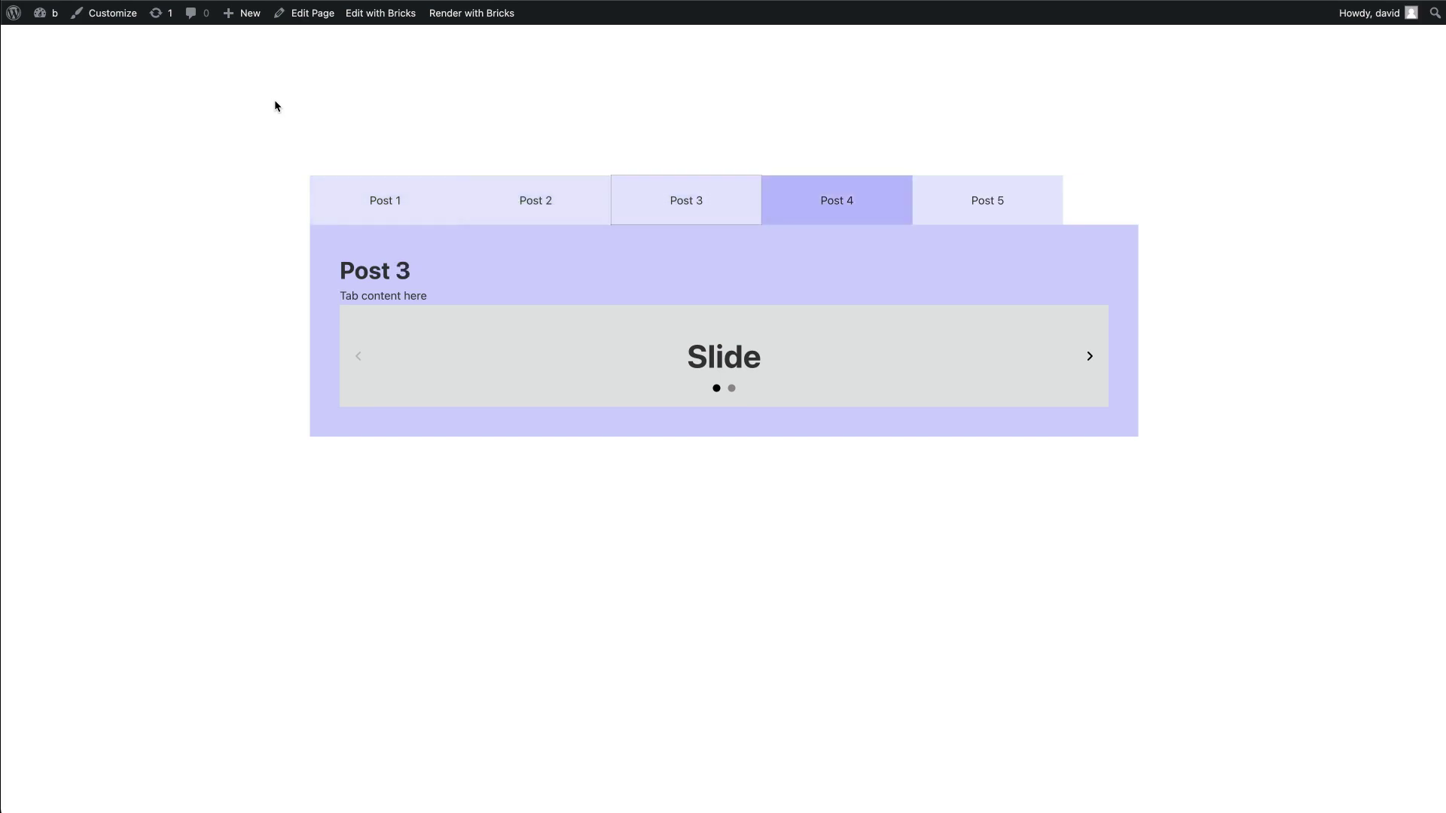
{"action": "key", "text": "Left"}
{"action": "key", "text": "Left"}
{"action": "key", "text": "Right"}
{"action": "key", "text": "Right"}
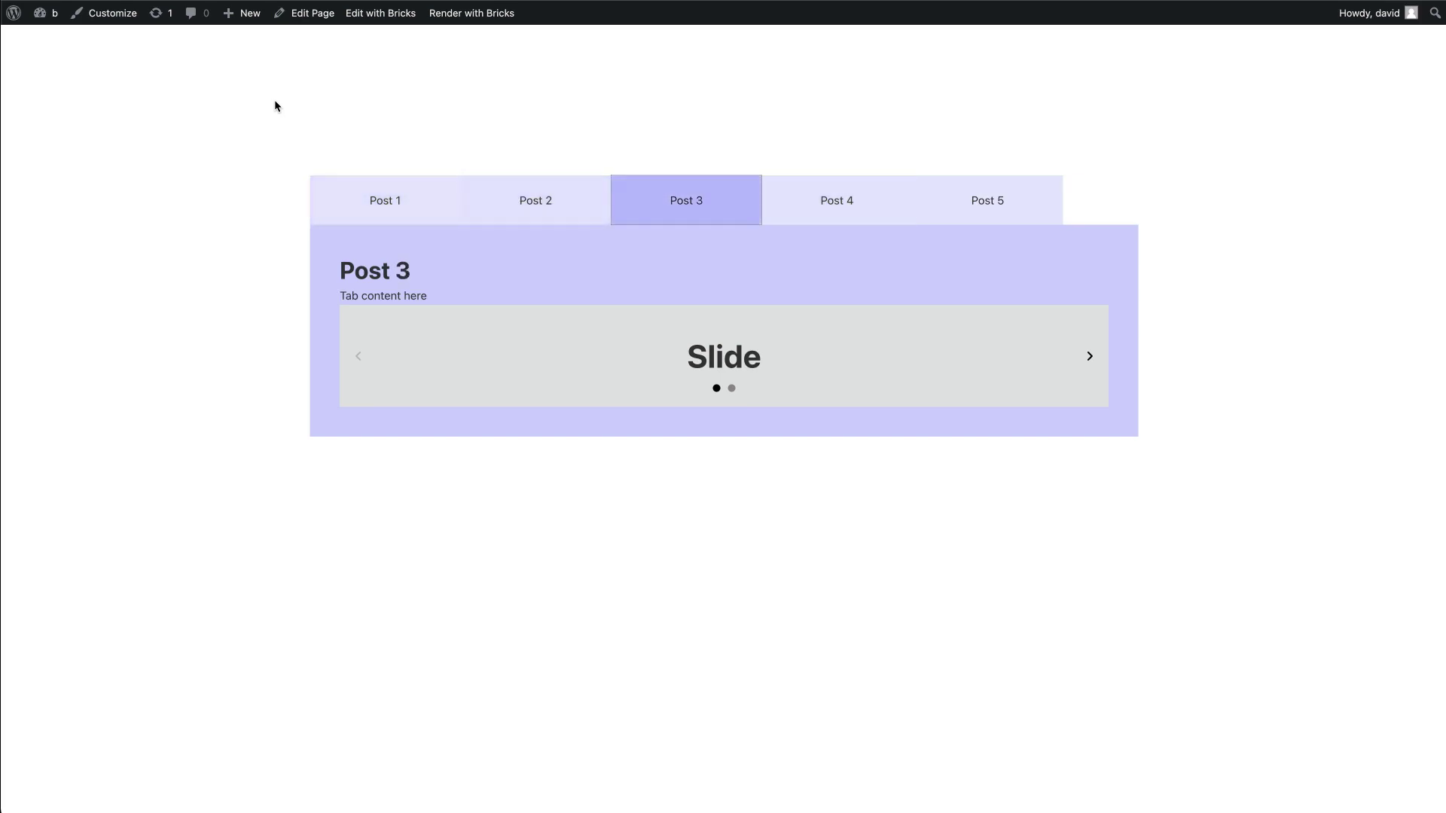
{"action": "key", "text": "Left"}
Move focus back to the tabs, then narrow the browser window to mobile width.
{"action": "key", "text": "Left"}
{"action": "key", "text": "Right"}
Advance the slider to slide 2 and back to slide 1 with the keyboard.
{"action": "key", "text": "Tab"}
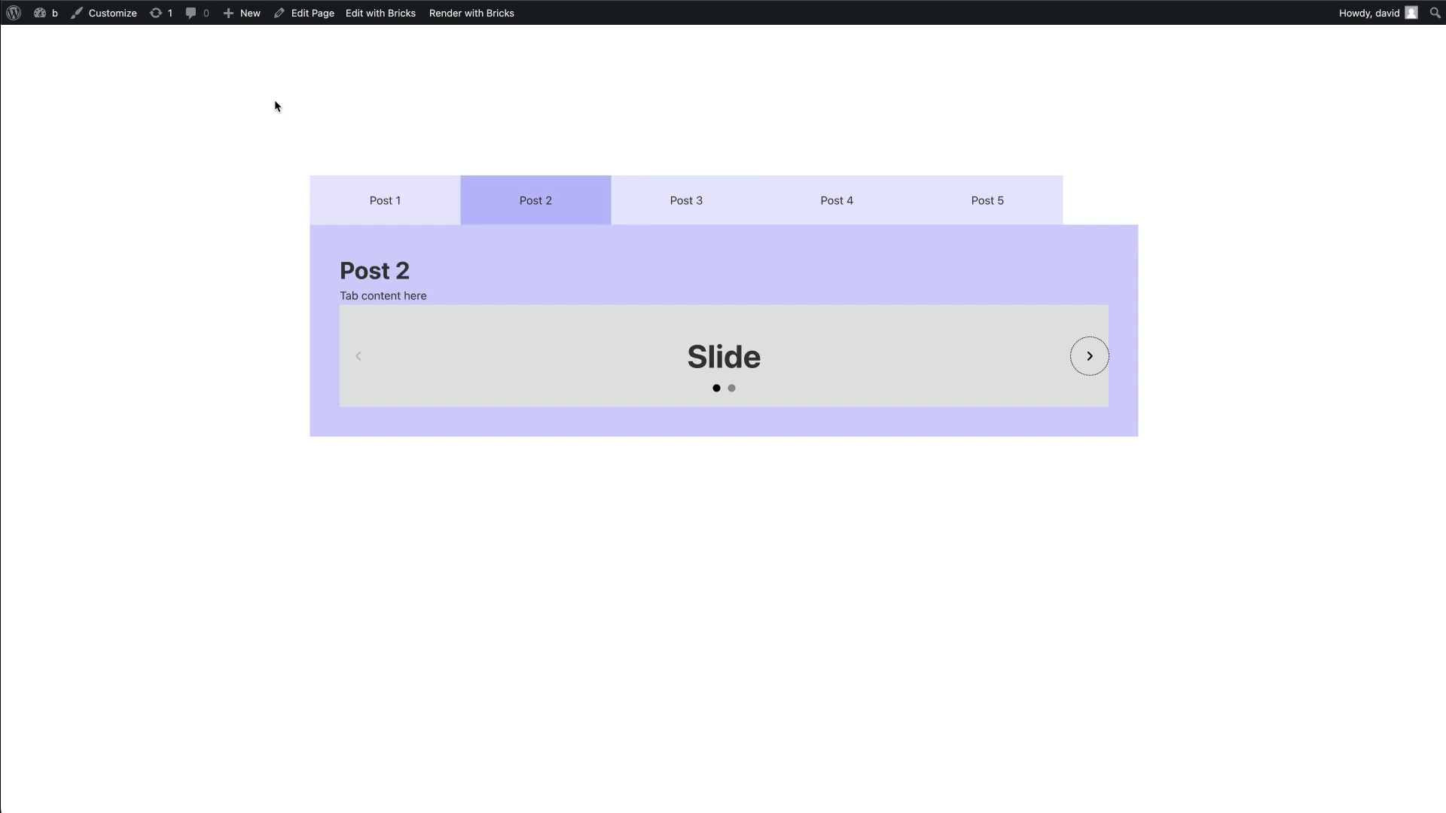
{"action": "key", "text": "Return"}
{"action": "key", "text": "shift+Tab"}
{"action": "key", "text": "Return"}
{"action": "key", "text": "shift+Tab"}
{"action": "key", "text": "Right"}
{"action": "key", "text": "Right"}
{"action": "key", "text": "Left"}
{"action": "key", "text": "Left"}
{"action": "left_click", "coordinate": [819, 112]}
{"action": "left_click_drag", "start_coordinate": [1443, 232], "coordinate": [392, 199]}
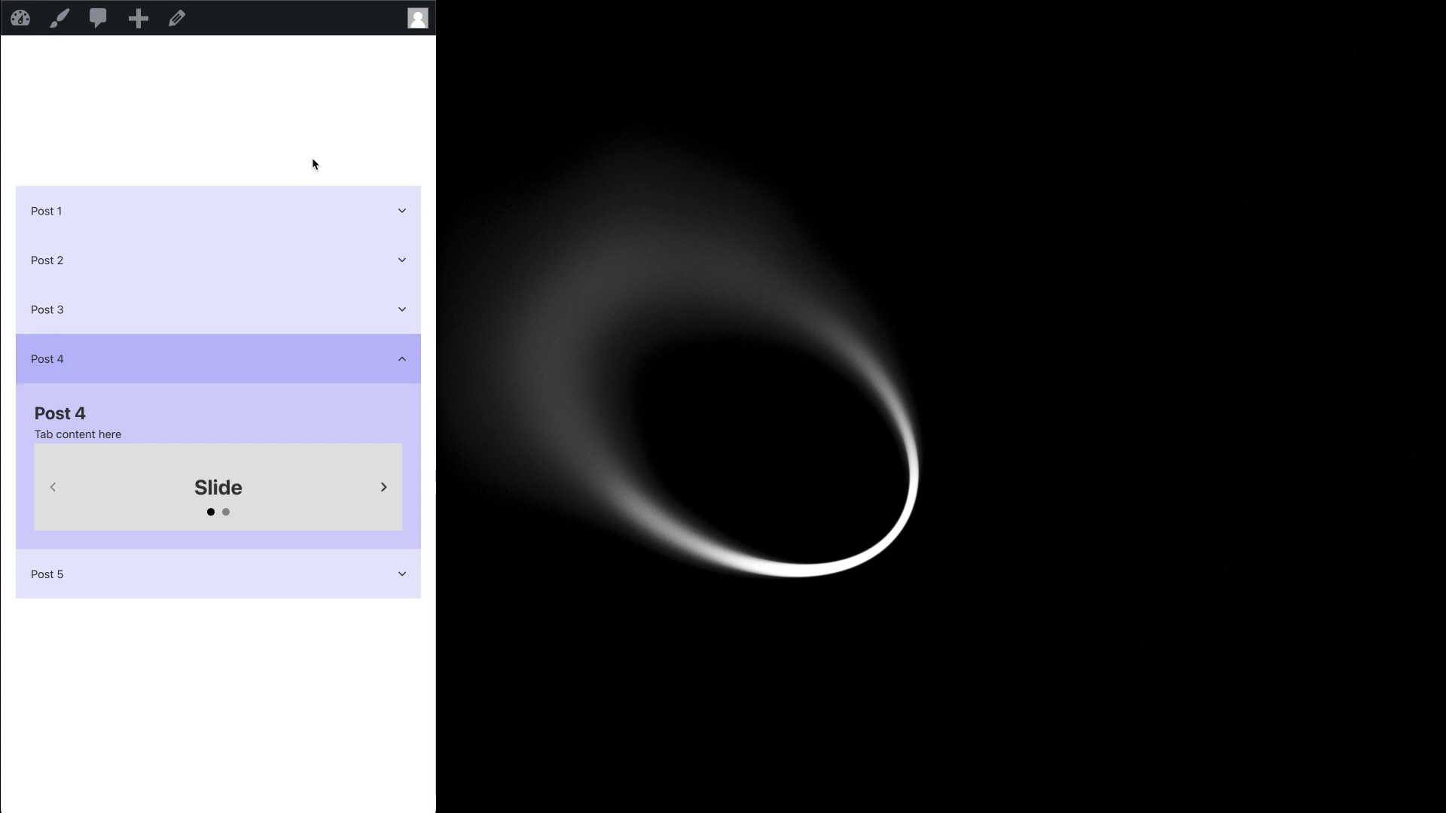
Widen the browser window back to full screen width.
{"action": "left_click_drag", "start_coordinate": [436, 312], "coordinate": [1442, 312]}
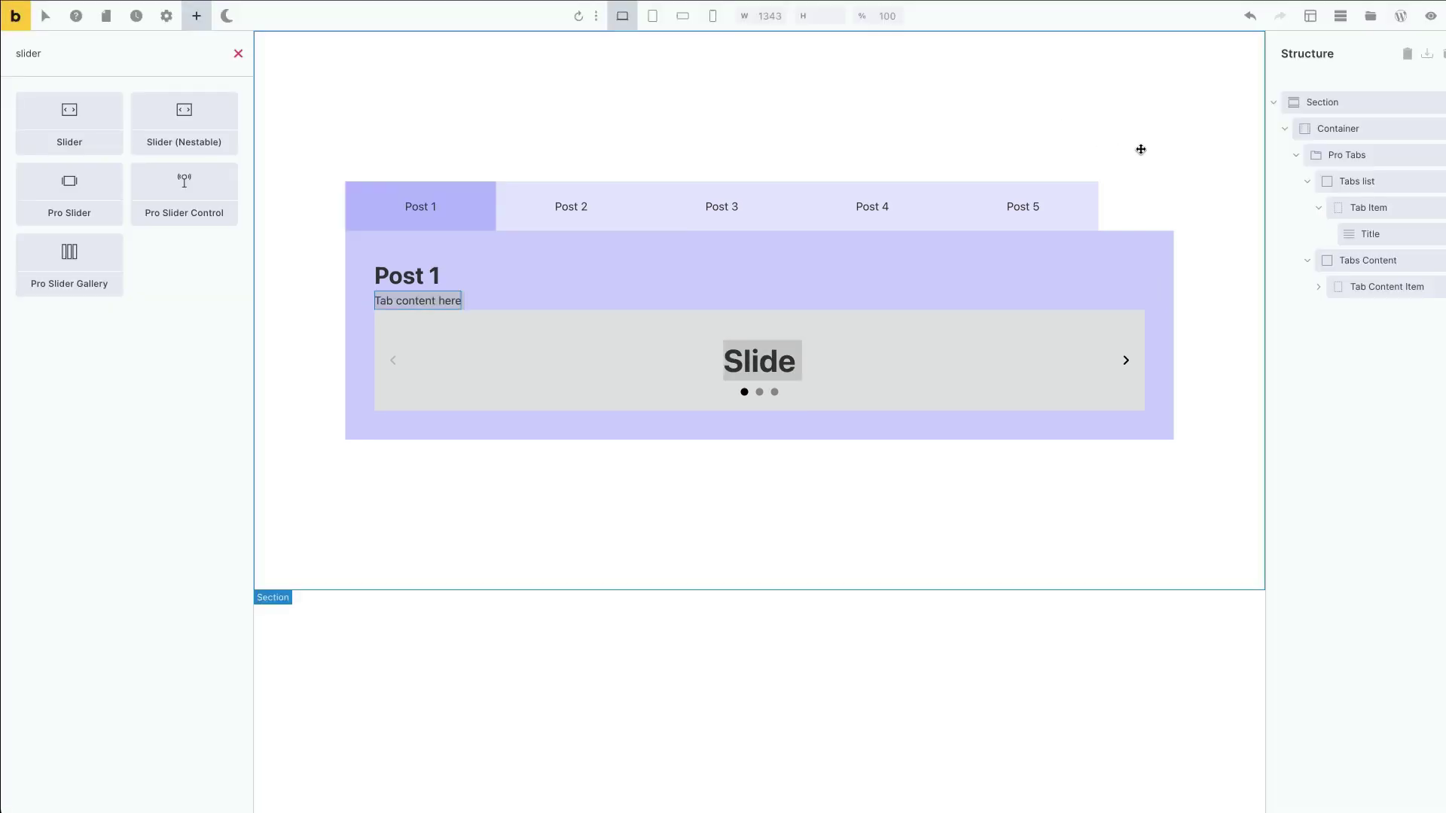
Turn on 'Allow tabbing to unselected tabs' in the Pro Tabs Behaviour settings and save.
{"action": "left_click", "coordinate": [1330, 154]}
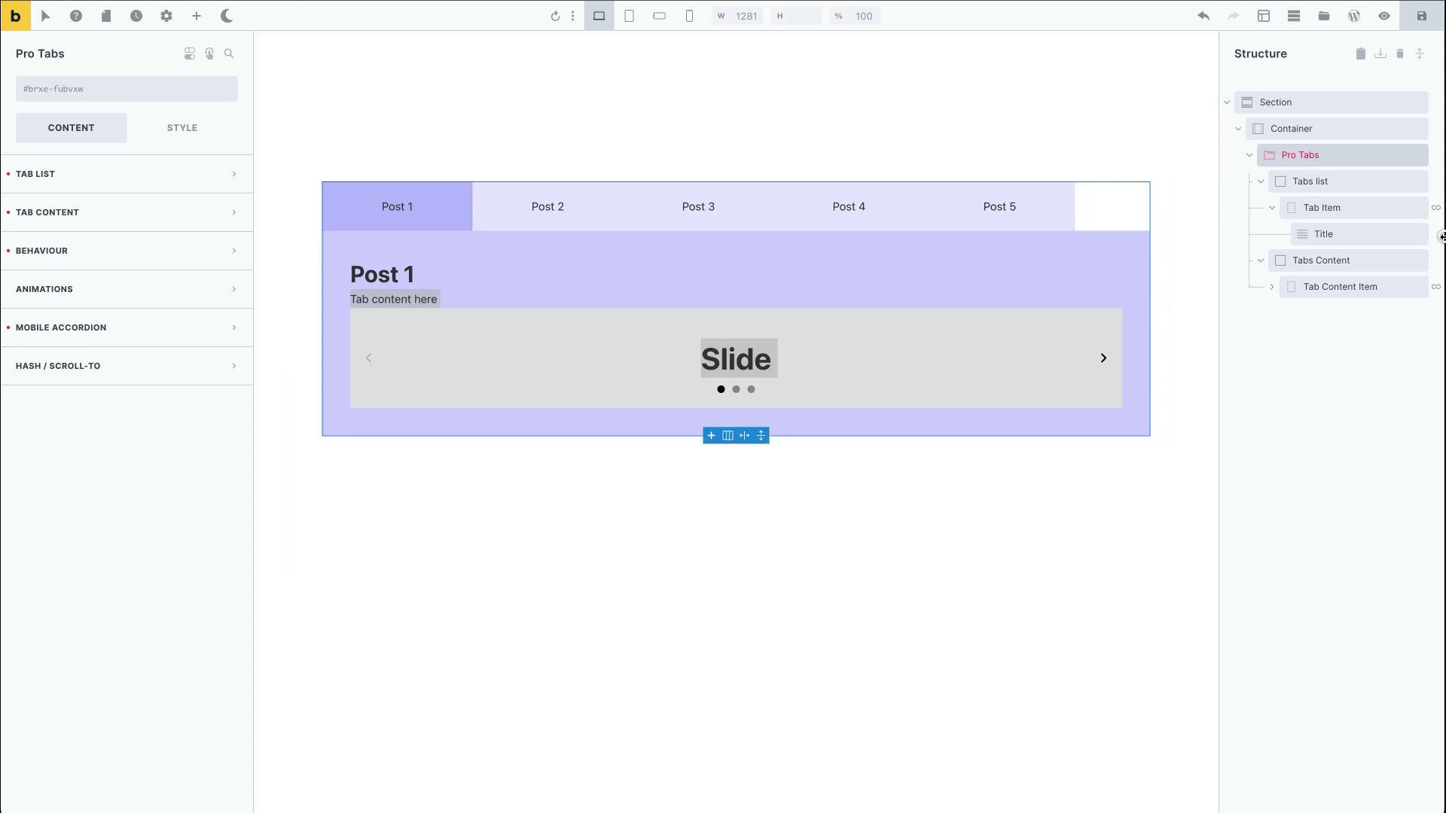
{"action": "left_click", "coordinate": [115, 262]}
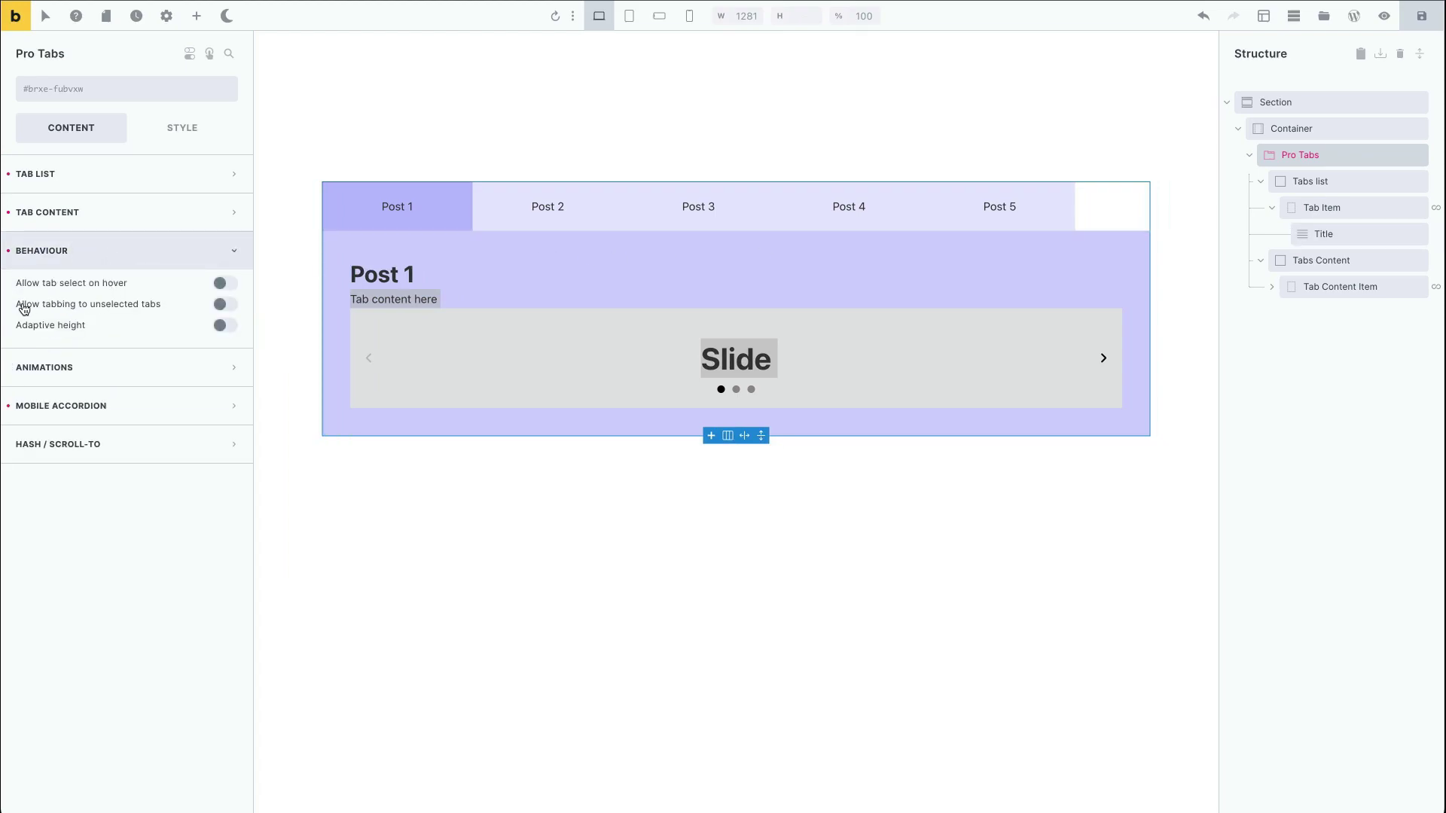
{"action": "left_click", "coordinate": [220, 306]}
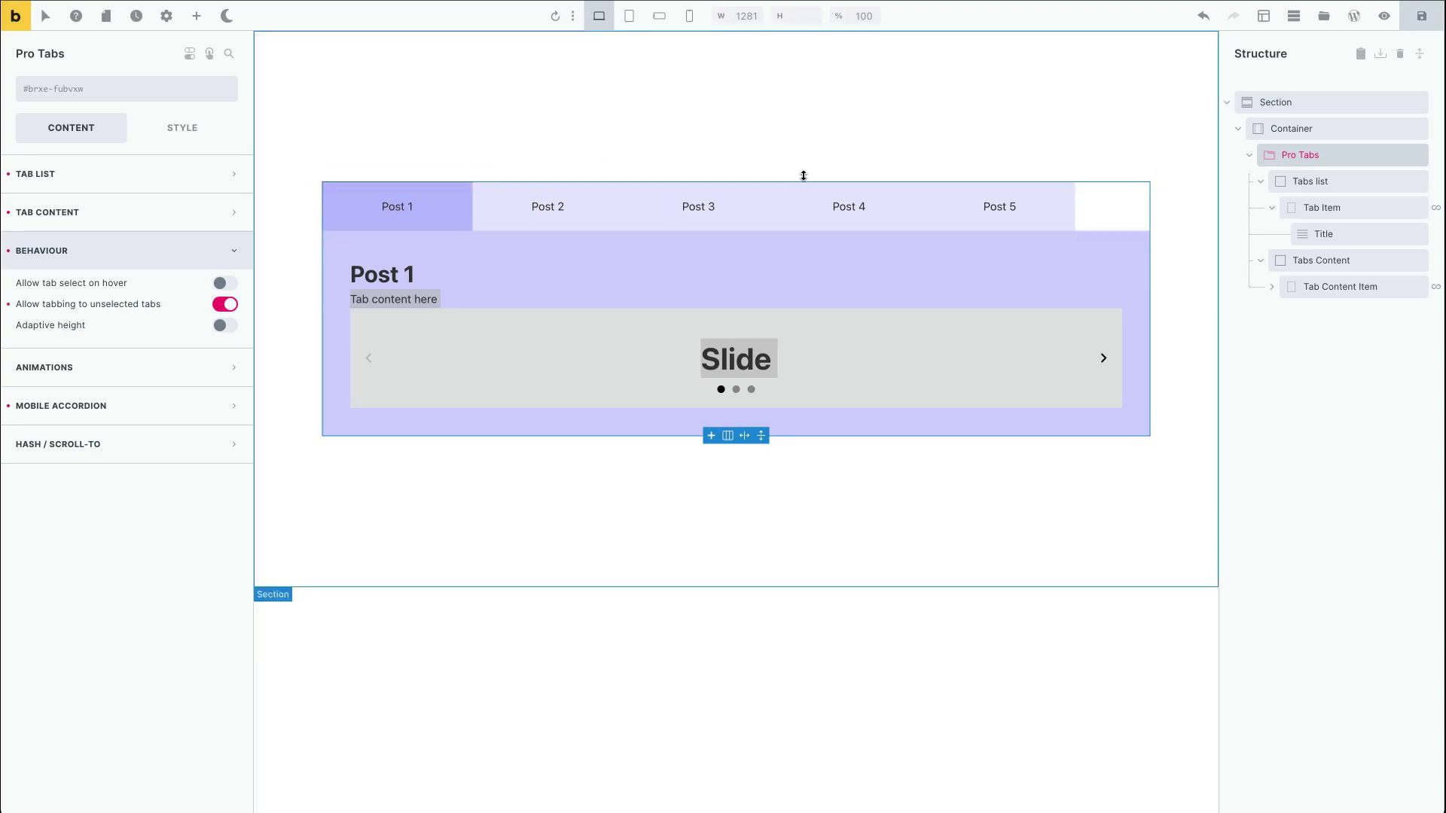
{"action": "left_click", "coordinate": [1421, 15]}
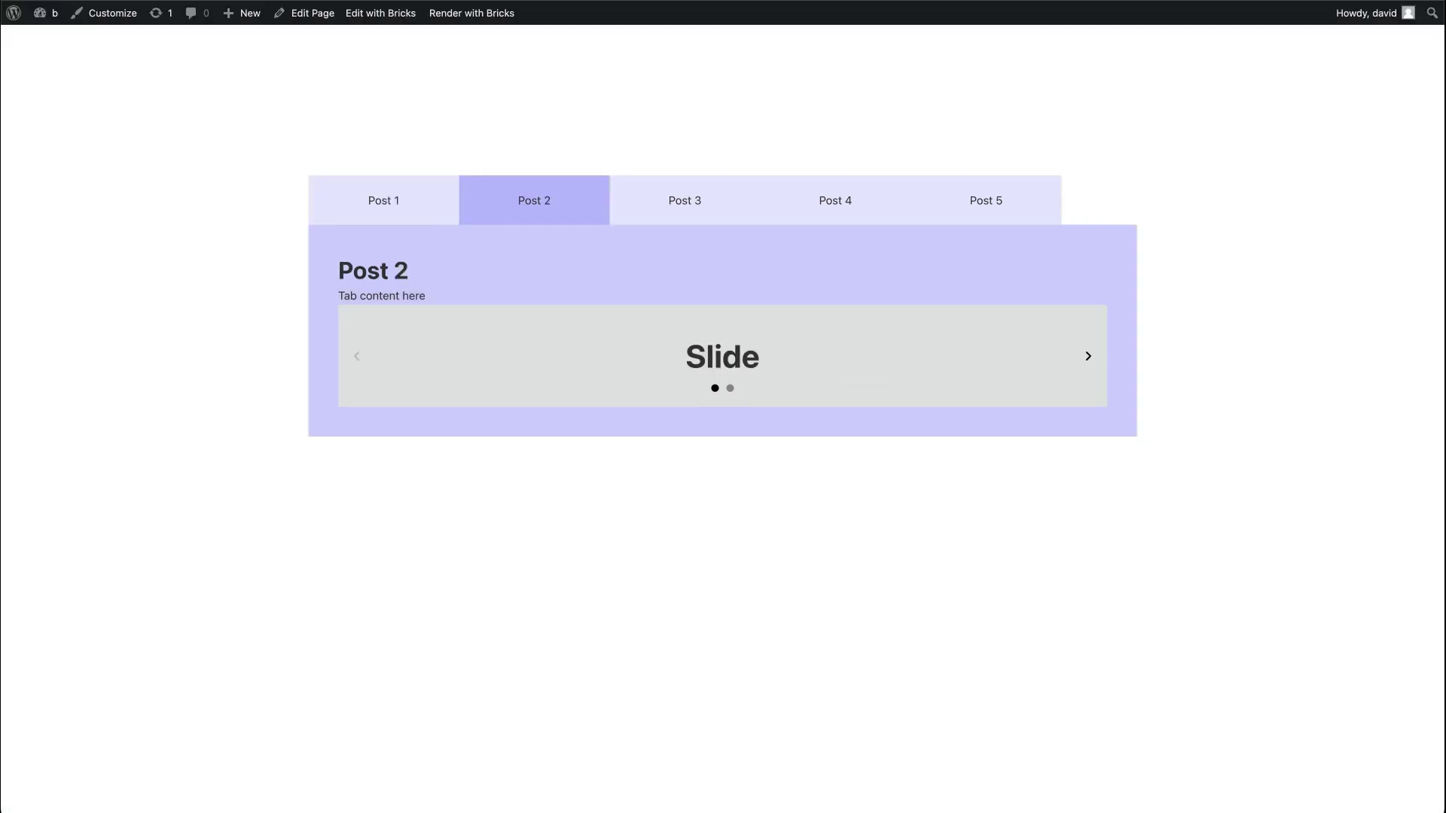
Move keyboard focus across the tabs, opening Post 3, then Post 2, then Post 5.
{"action": "key", "text": "Tab"}
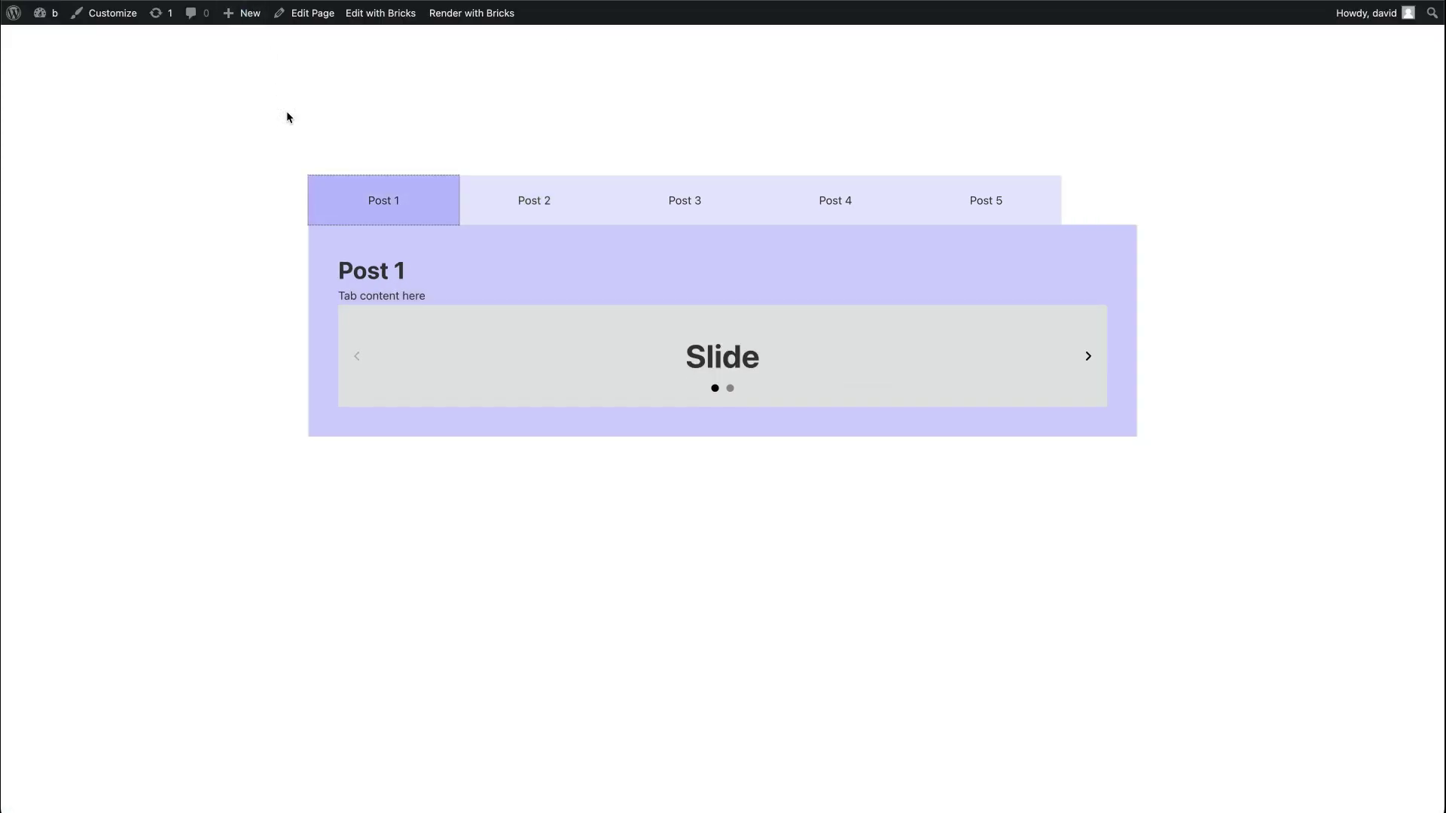
{"action": "key", "text": "Tab"}
{"action": "key", "text": "Tab"}
{"action": "key", "text": "Tab"}
{"action": "key", "text": "Tab"}
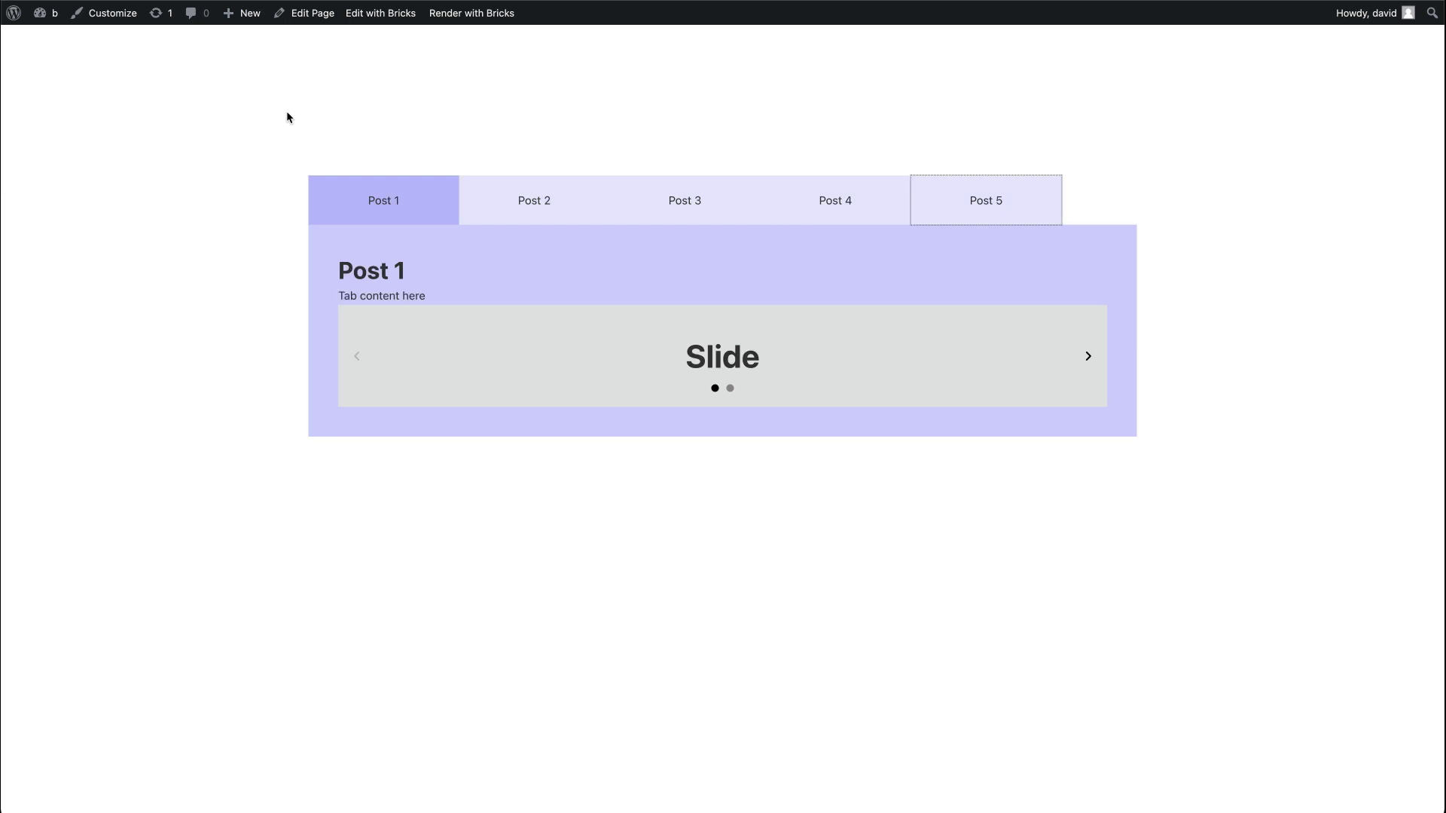
{"action": "key", "text": "shift+Tab"}
{"action": "key", "text": "shift+Tab"}
{"action": "key", "text": "Return"}
{"action": "key", "text": "shift+Tab"}
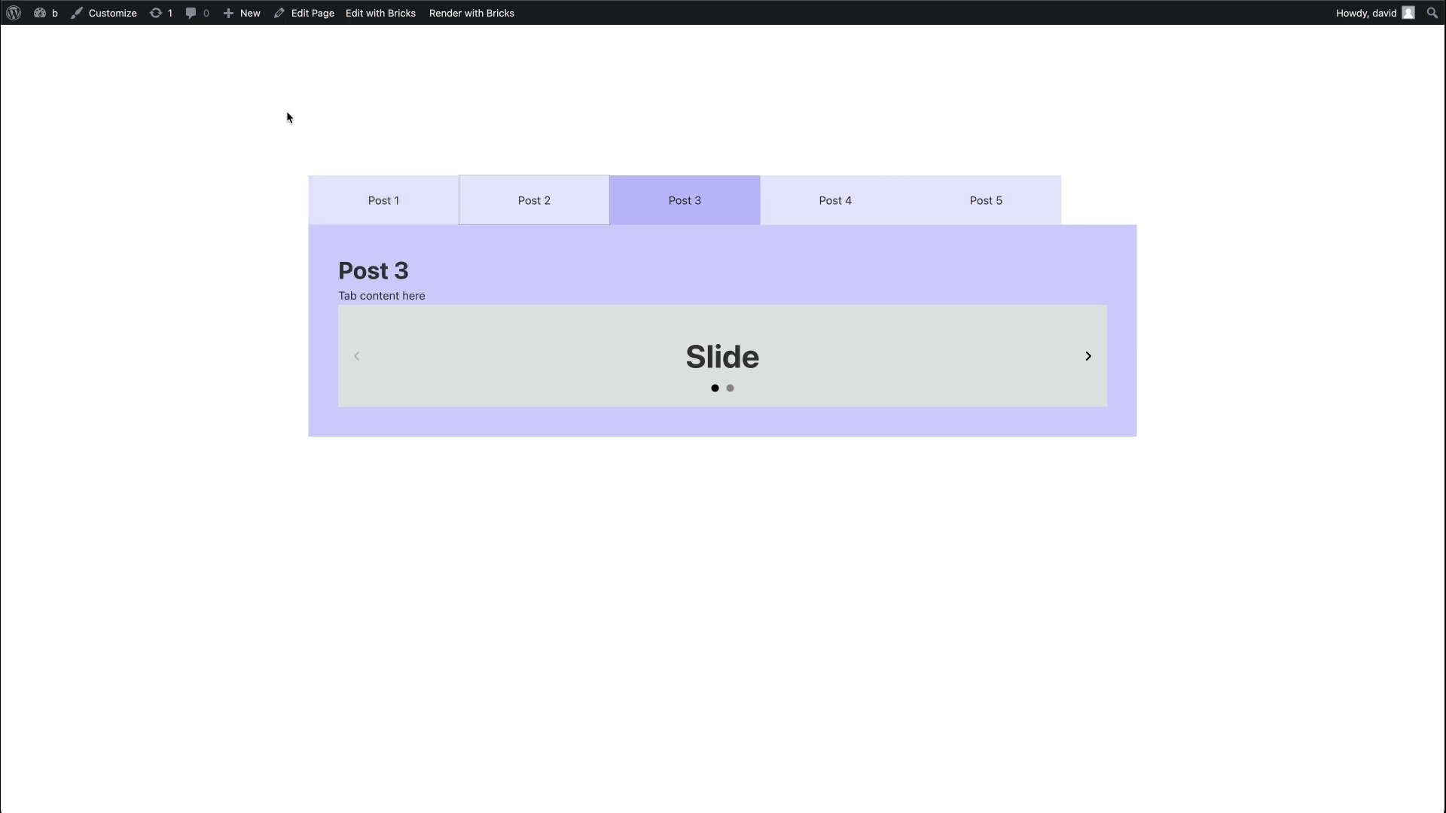
{"action": "key", "text": "shift+Tab"}
{"action": "key", "text": "Tab"}
{"action": "key", "text": "Return"}
{"action": "key", "text": "Tab"}
{"action": "key", "text": "Tab"}
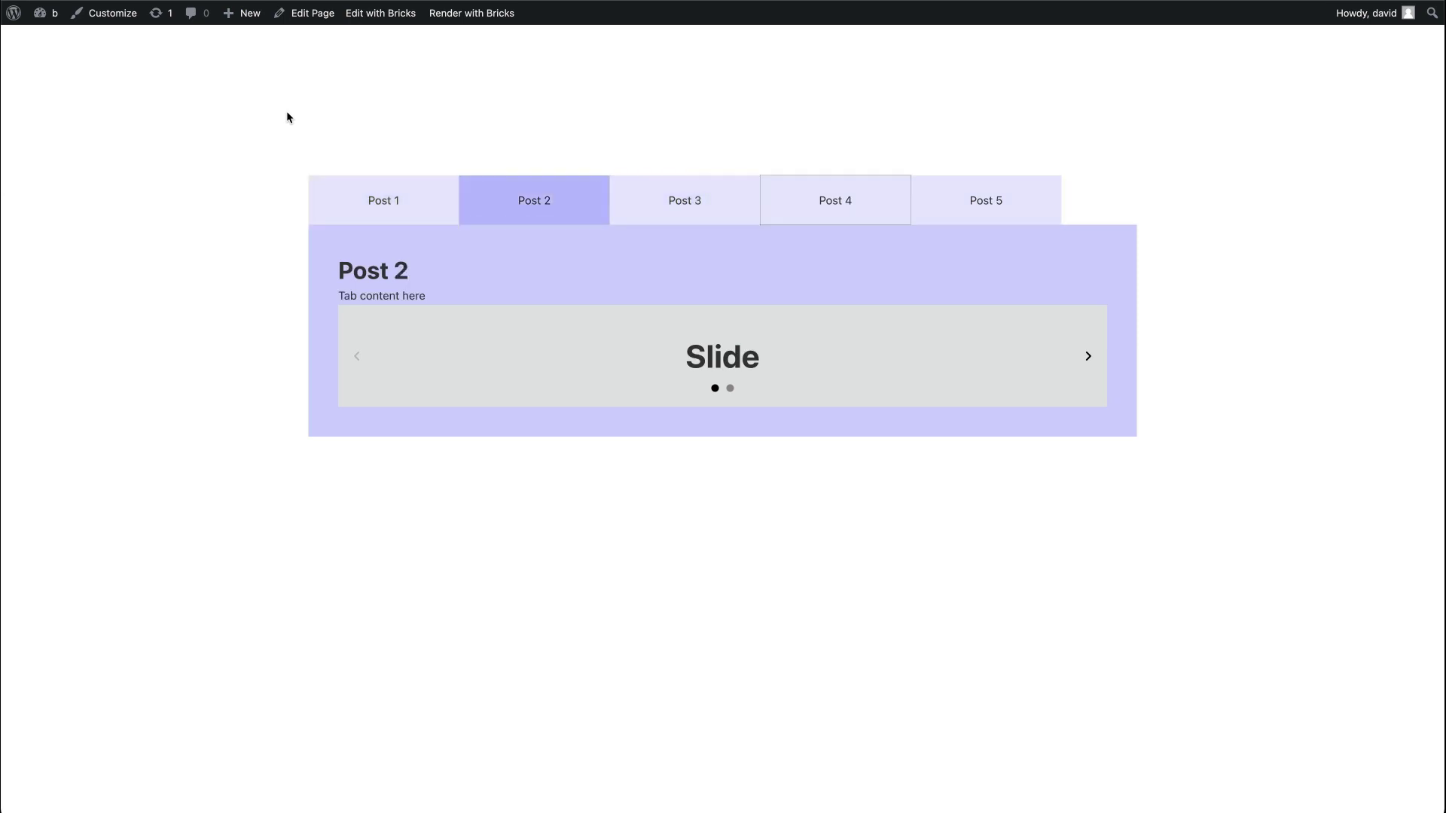
{"action": "key", "text": "Tab"}
{"action": "key", "text": "Return"}
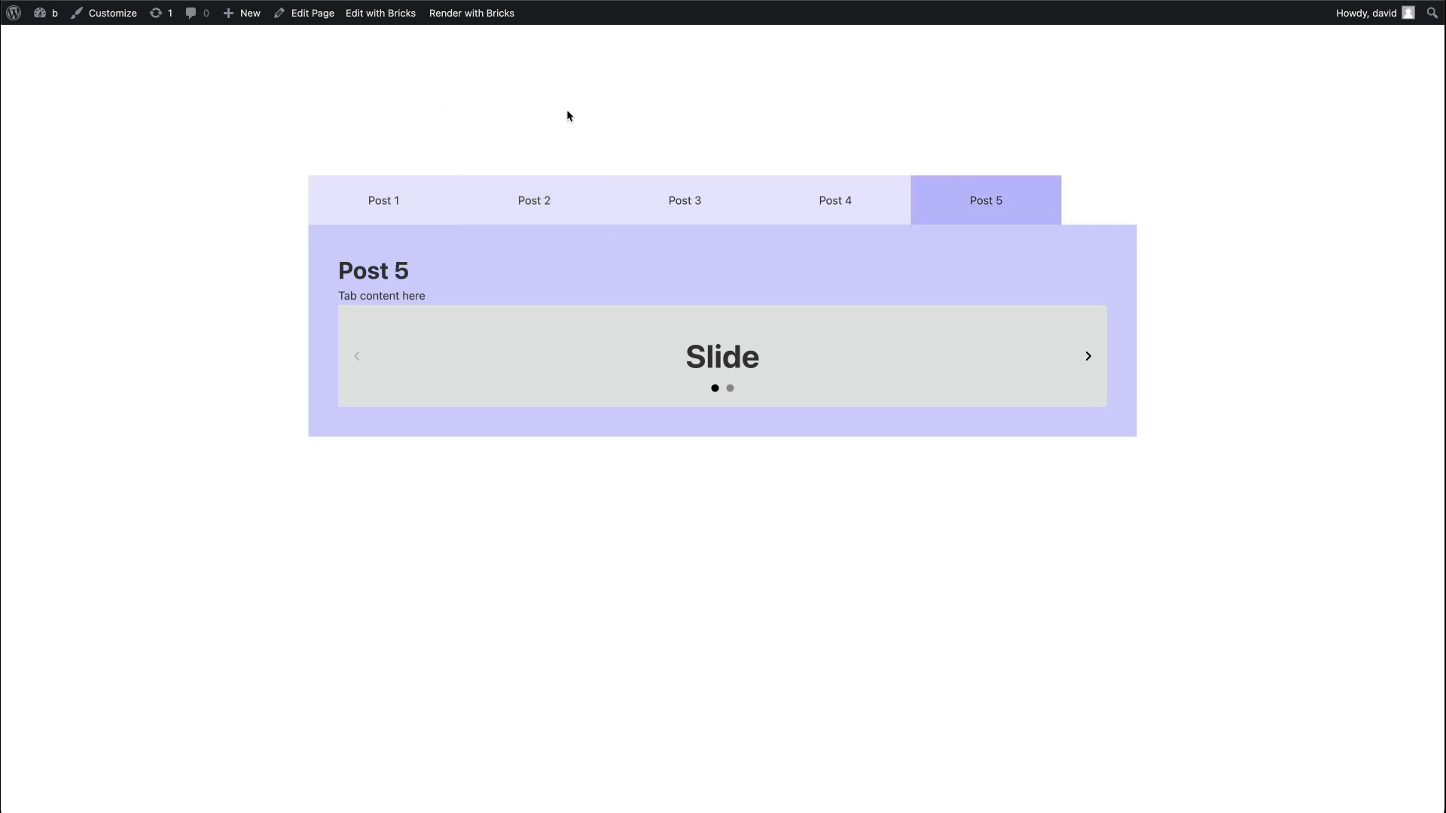
In the builder, enable opening the Pro Tabs from hashlinks in the URL.
{"action": "left_click", "coordinate": [380, 13]}
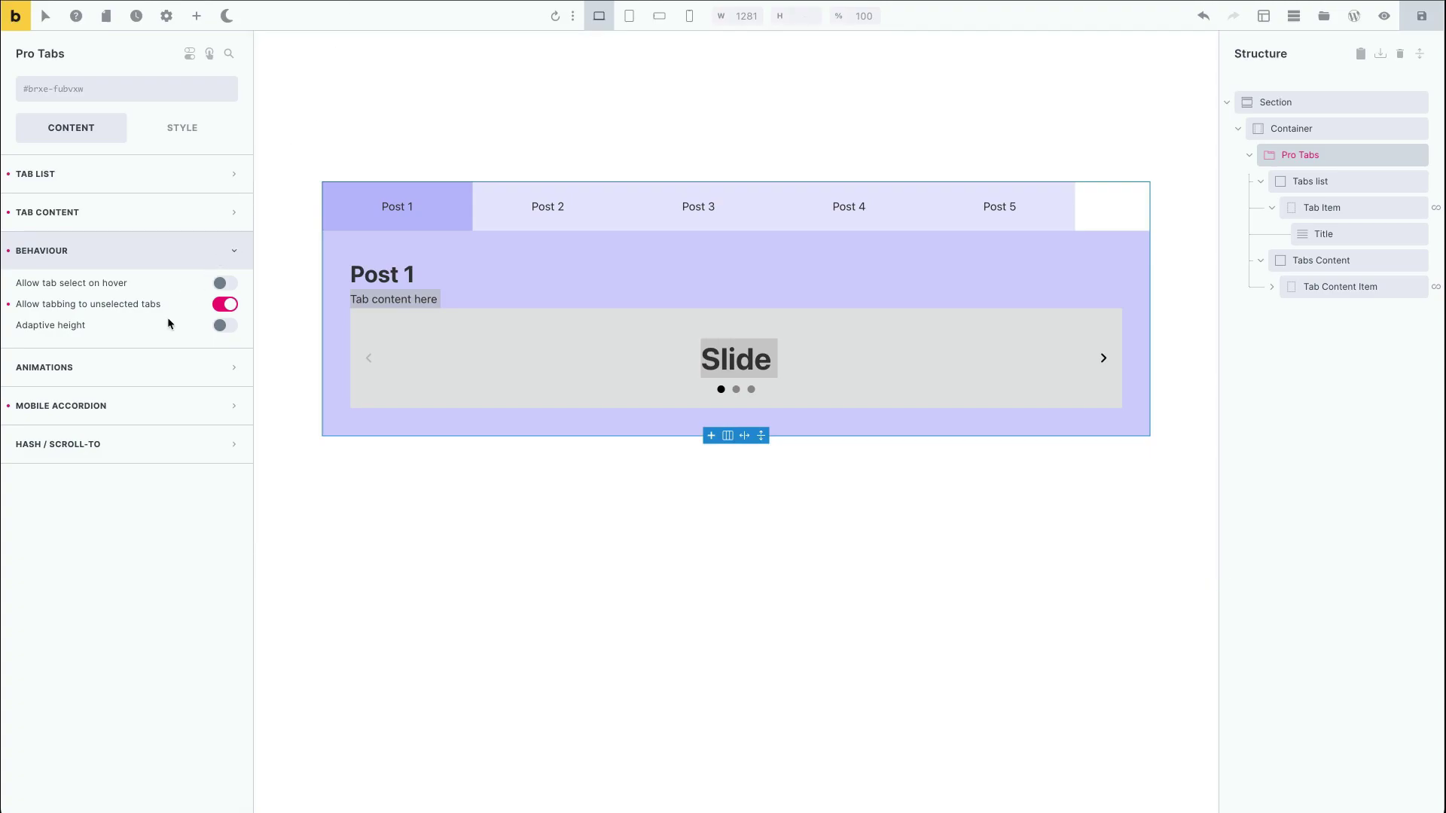
{"action": "left_click", "coordinate": [142, 444]}
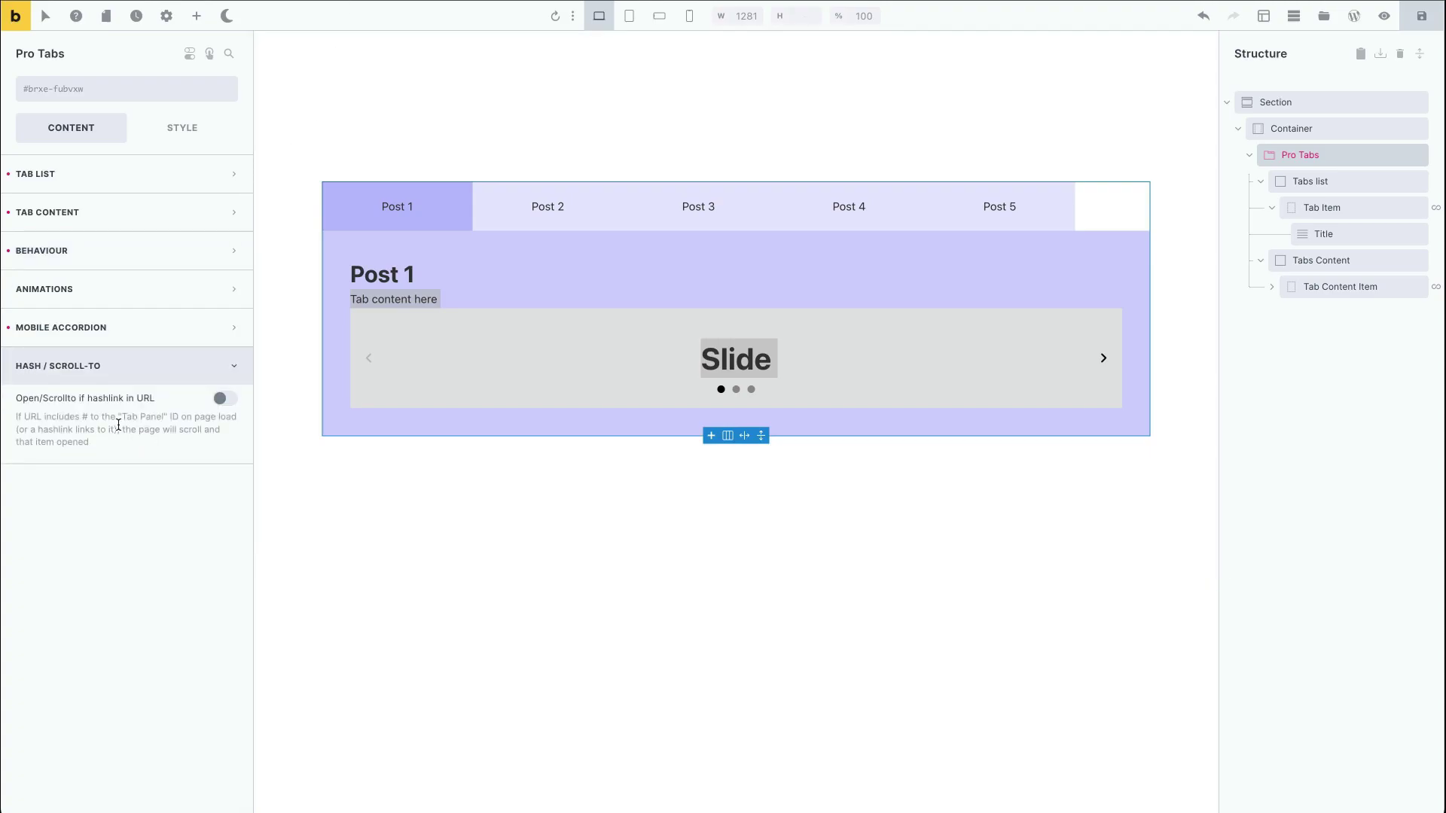
{"action": "left_click", "coordinate": [219, 407]}
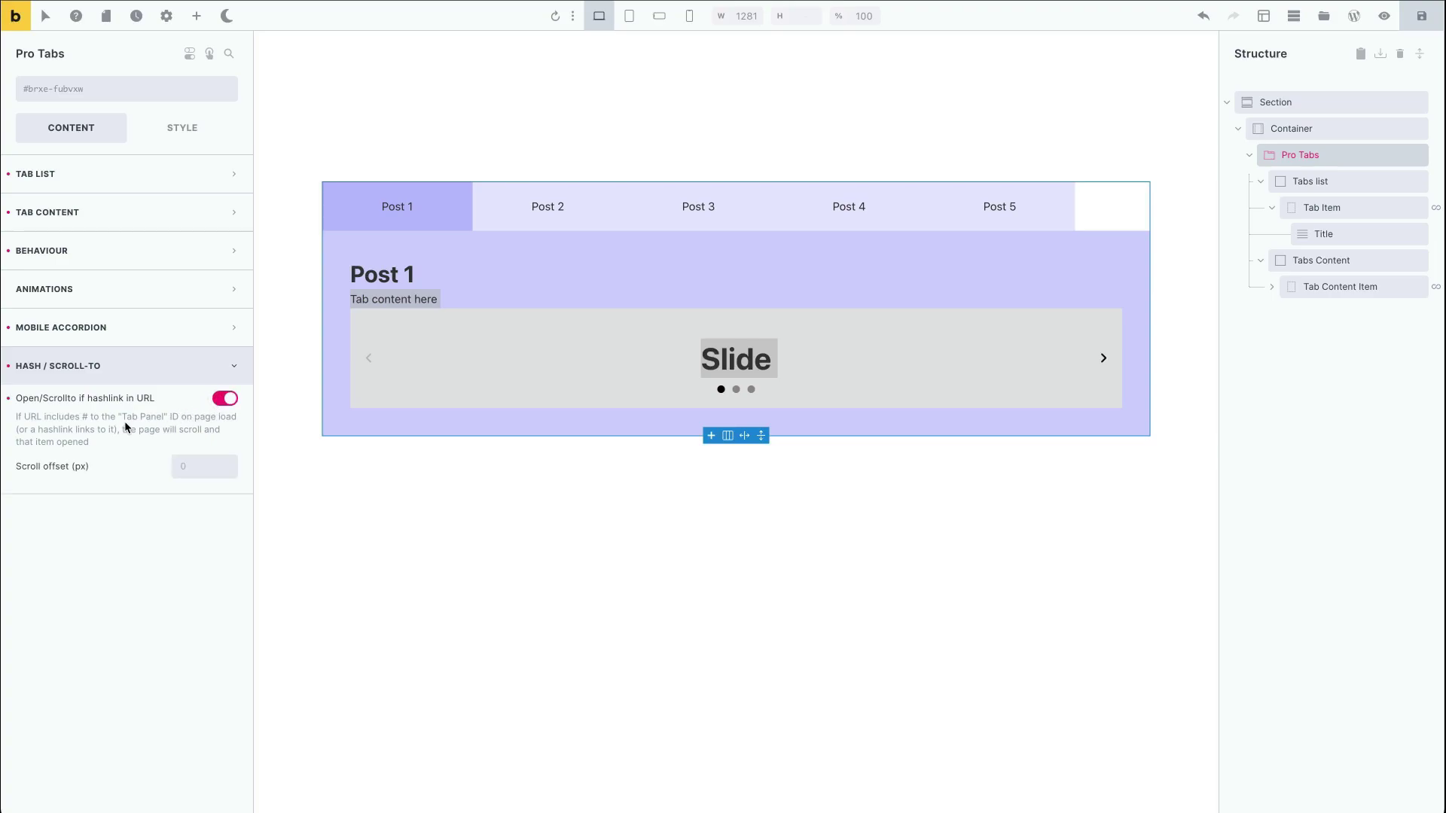
{"action": "left_click_drag", "start_coordinate": [121, 418], "coordinate": [156, 419]}
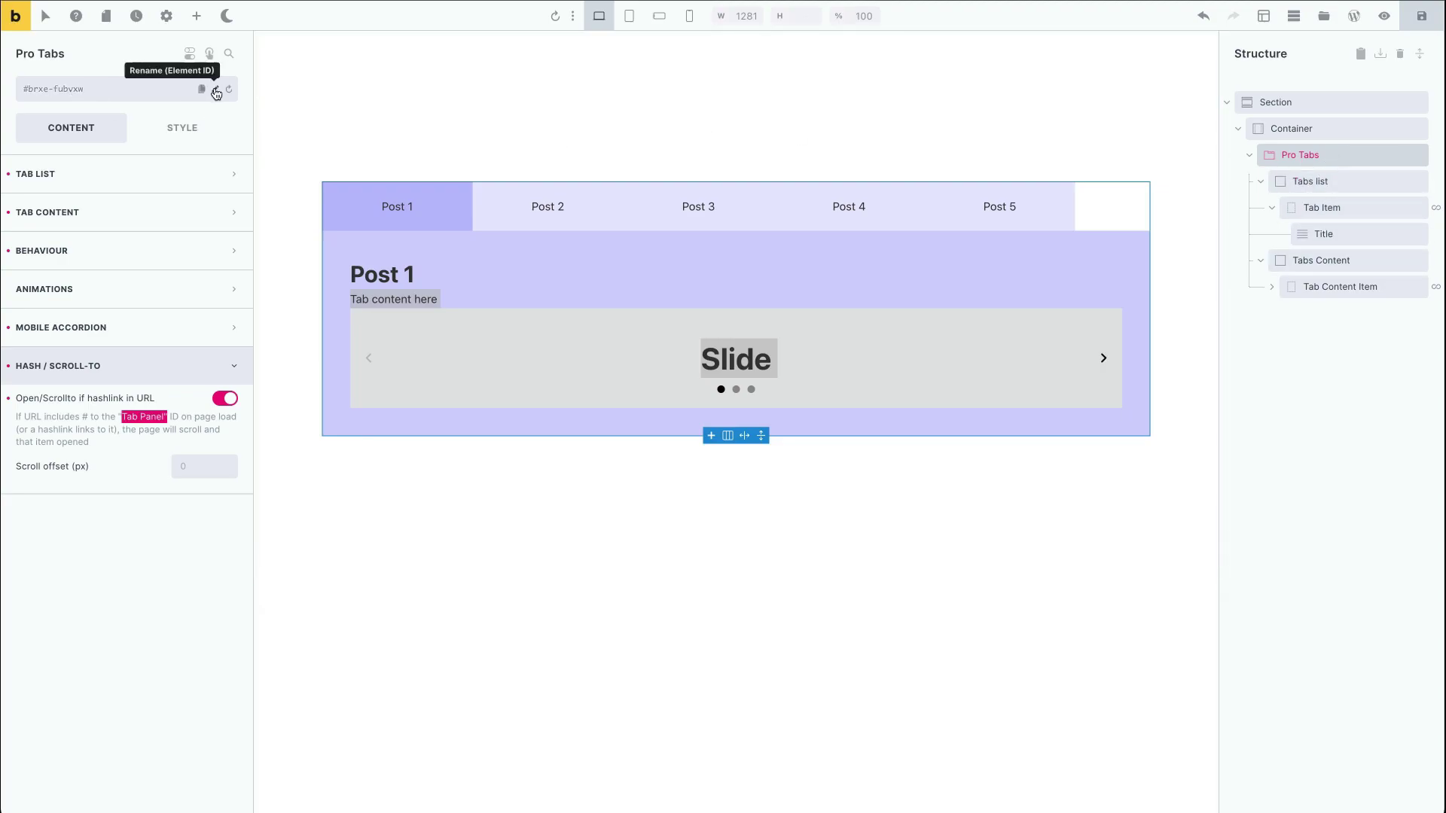
Rename the Pro Tabs element ID to mytabs and save the page.
{"action": "left_click", "coordinate": [215, 89]}
{"action": "left_click_drag", "start_coordinate": [116, 89], "coordinate": [31, 89]}
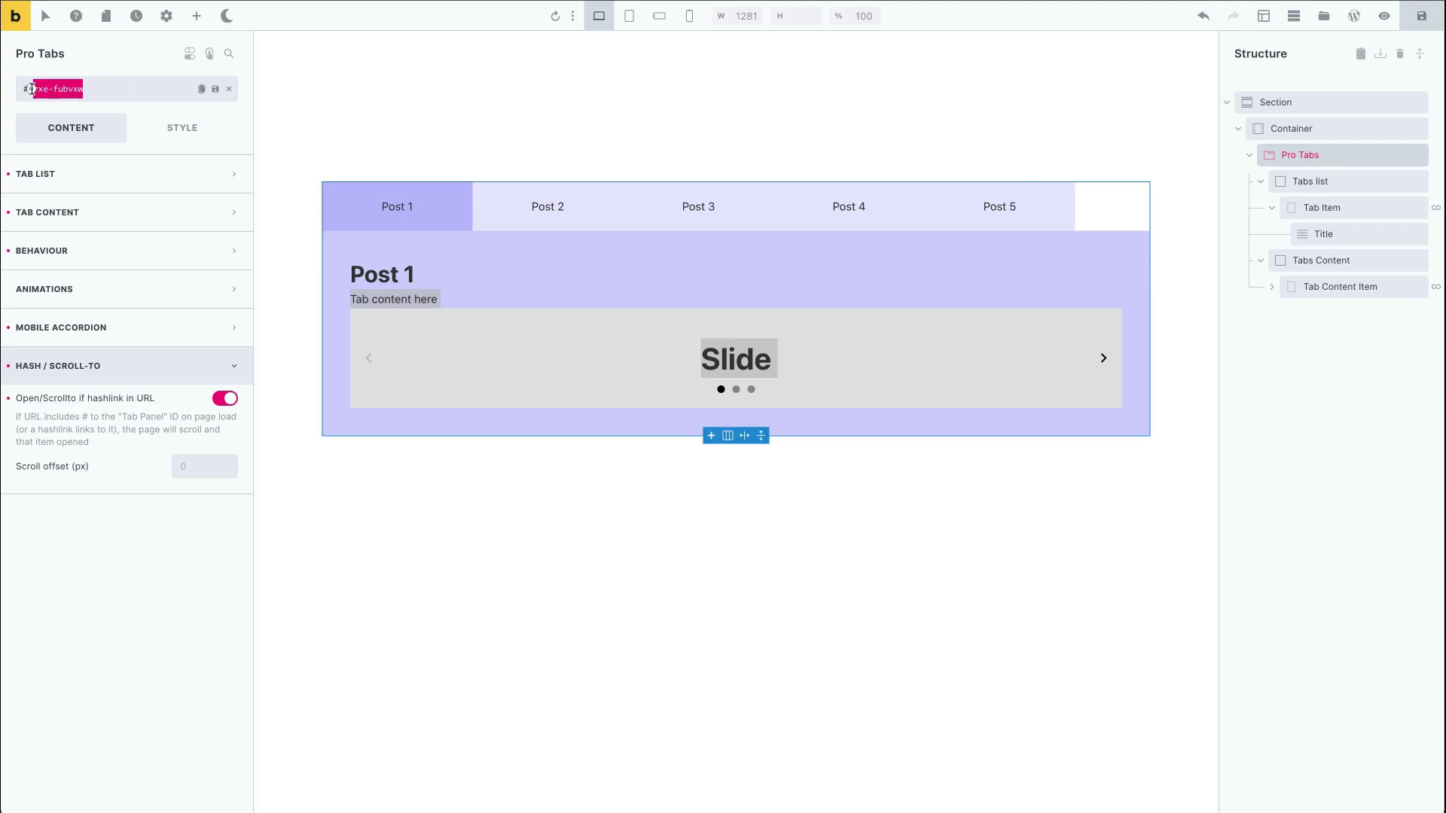
{"action": "type", "text": "mytabs"}
{"action": "key", "text": "Return"}
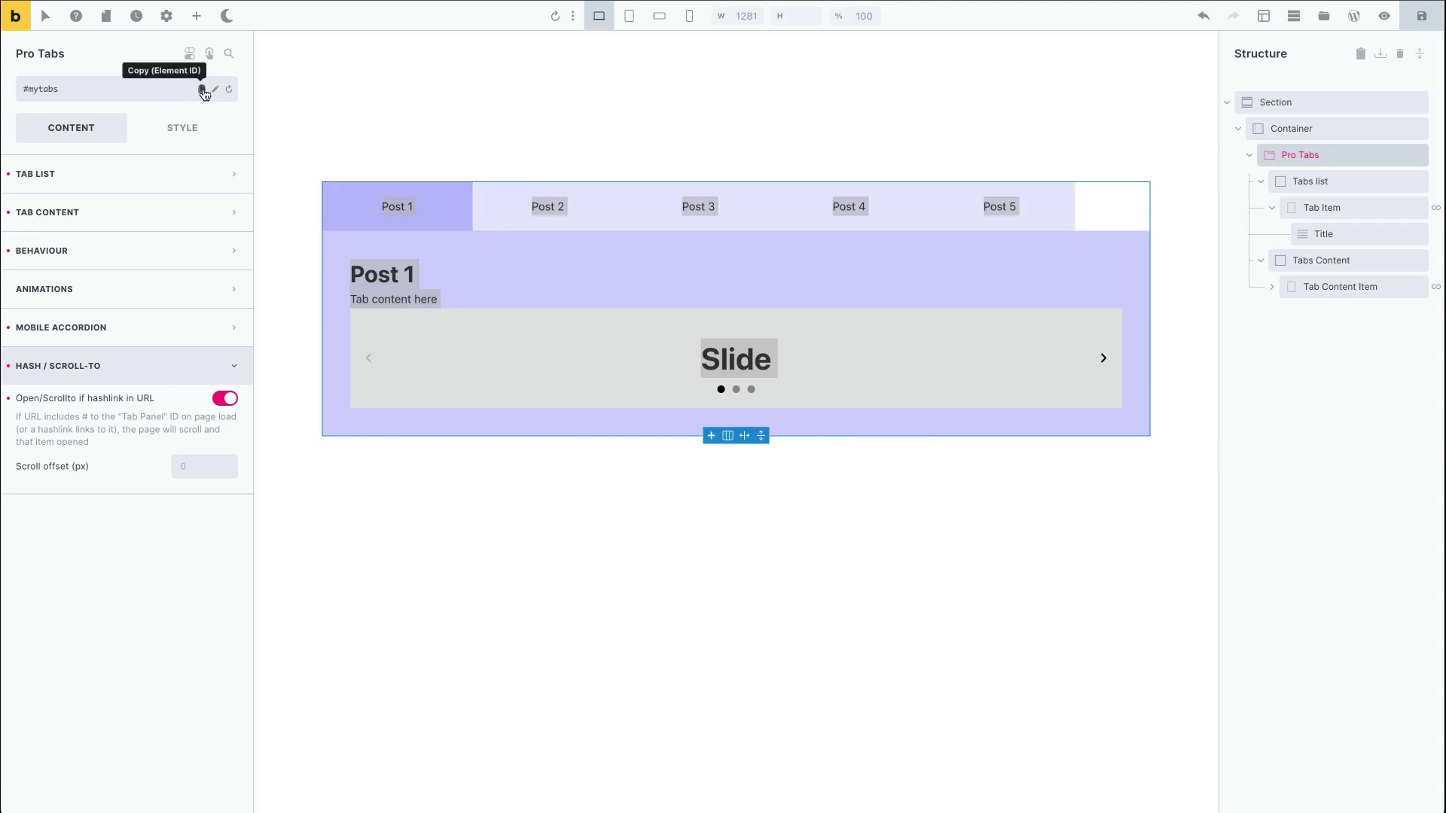
{"action": "left_click", "coordinate": [206, 130]}
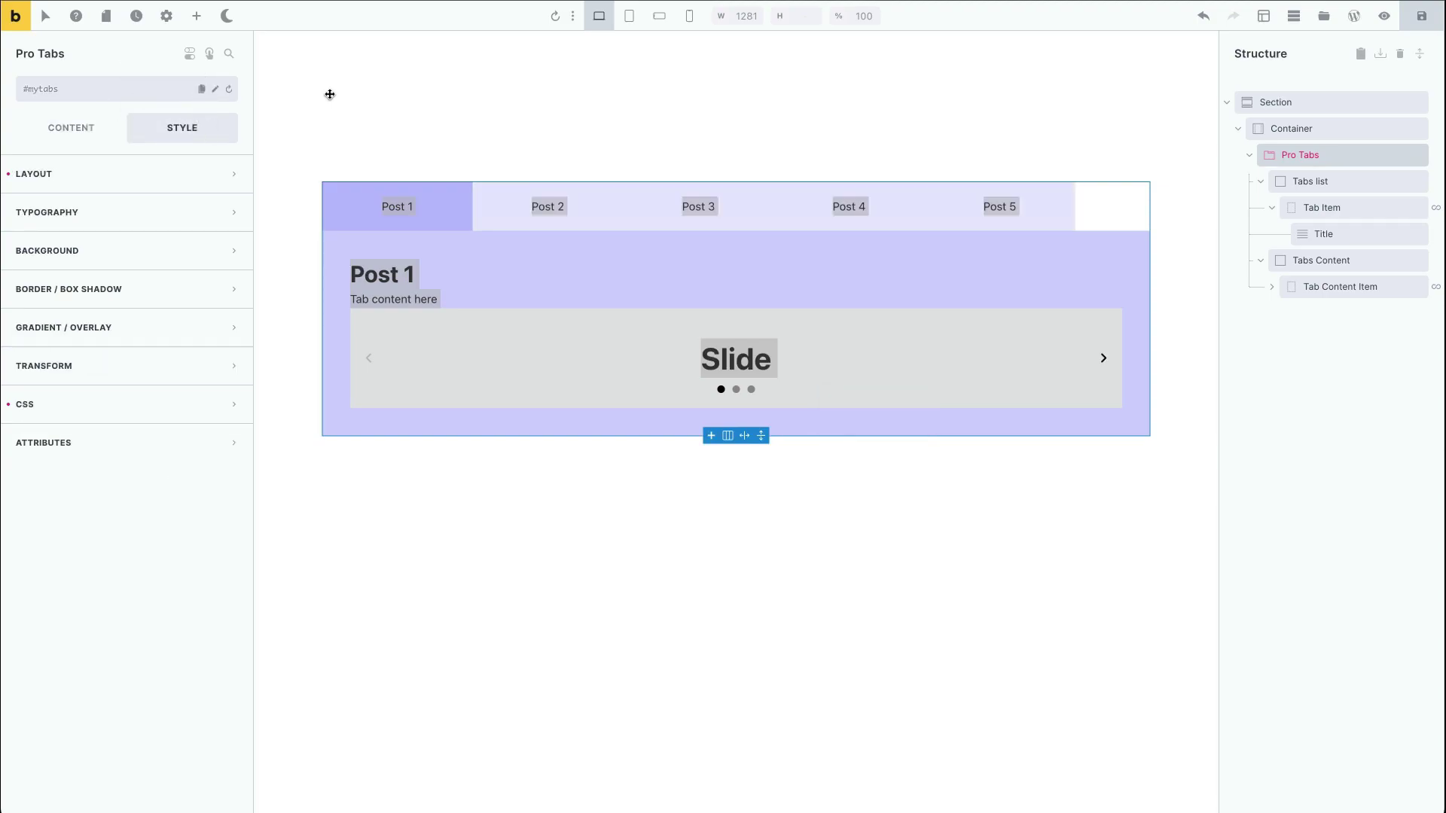
{"action": "left_click", "coordinate": [1405, 27]}
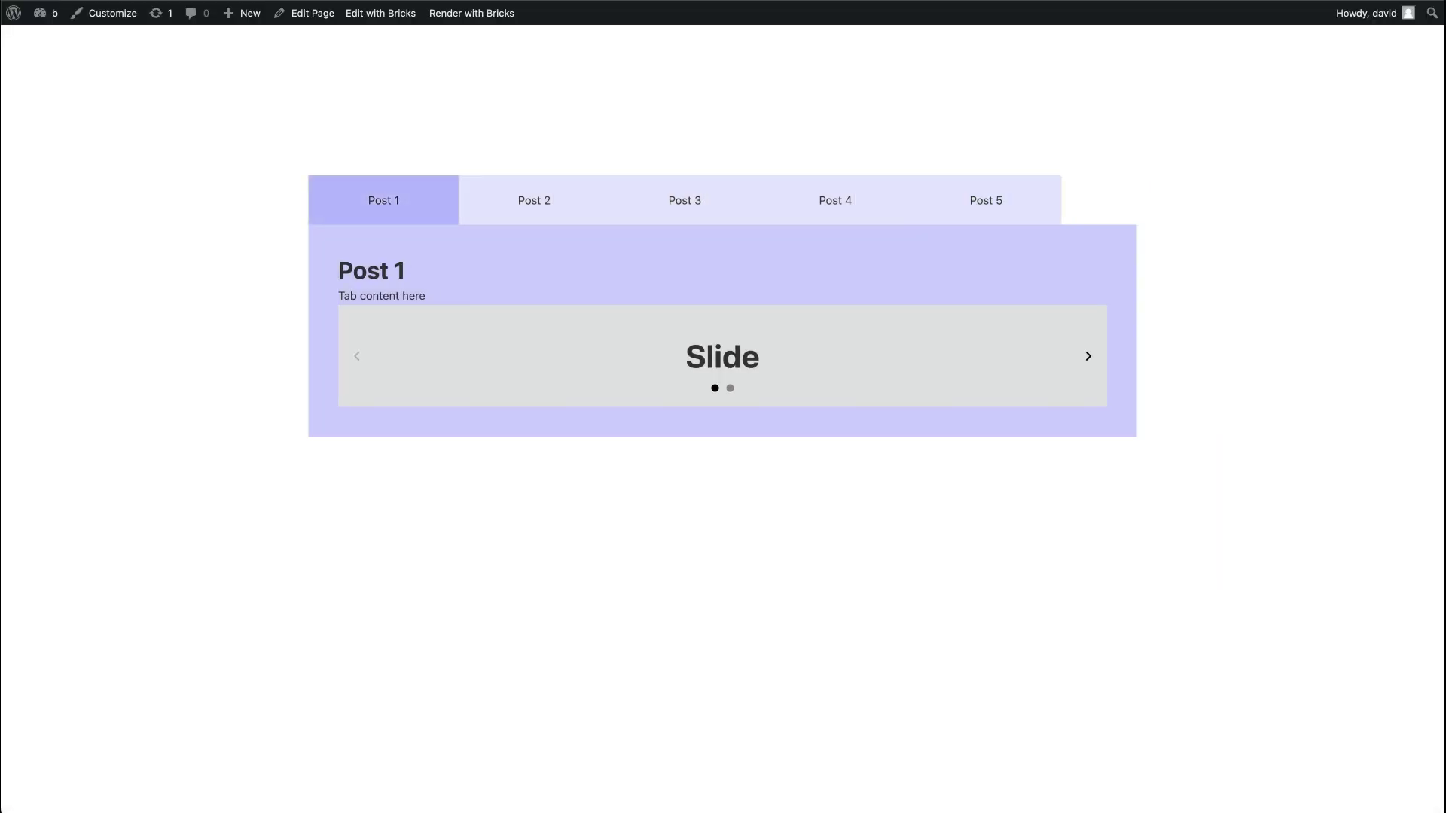
Load the page with #mytabs-3 to open Post 3, then with #mytabs-5 to open Post 5.
{"action": "key", "text": "super+l"}
{"action": "key", "text": "Right"}
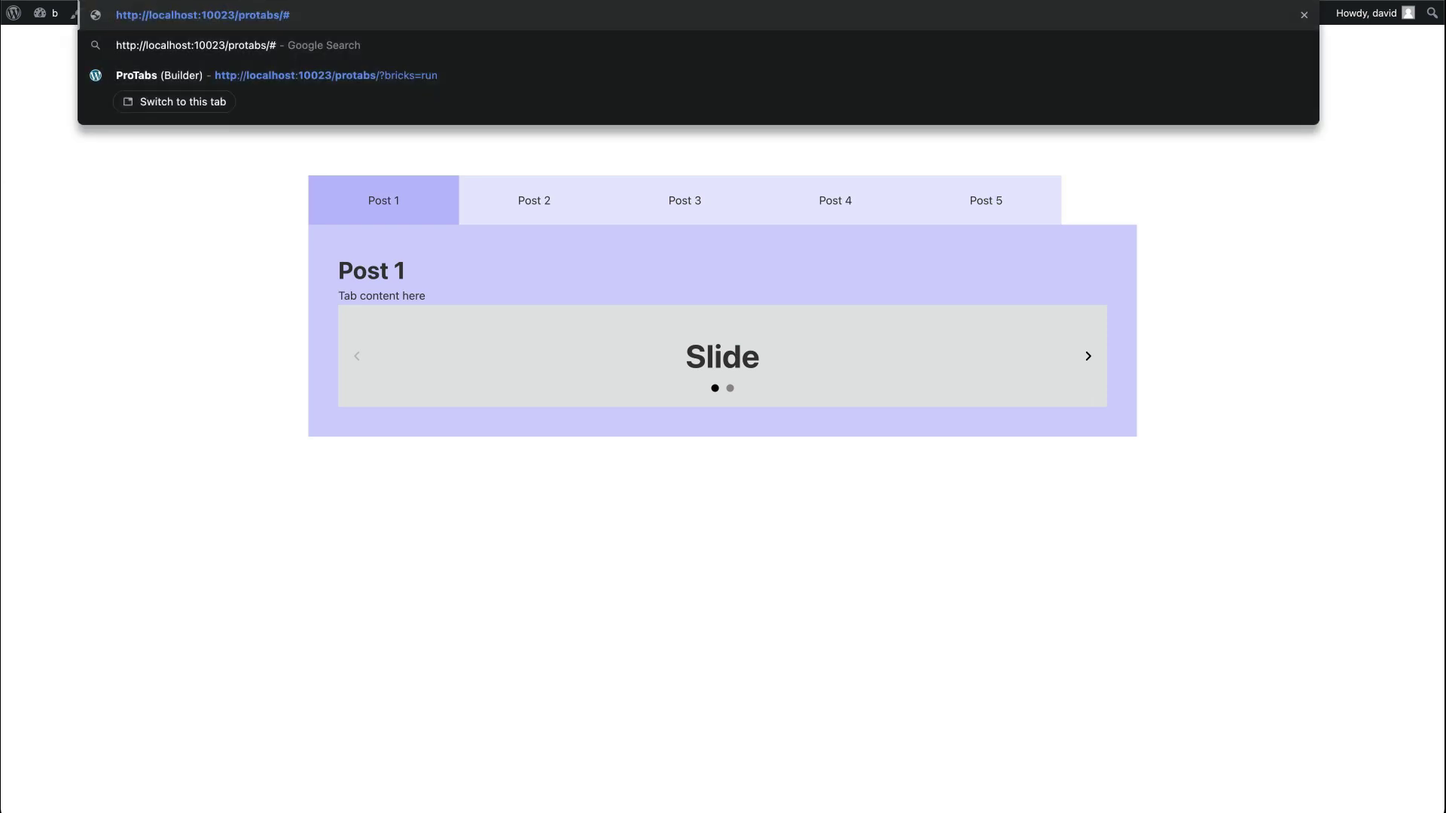
{"action": "type", "text": "#myta"}
{"action": "type", "text": "bs"}
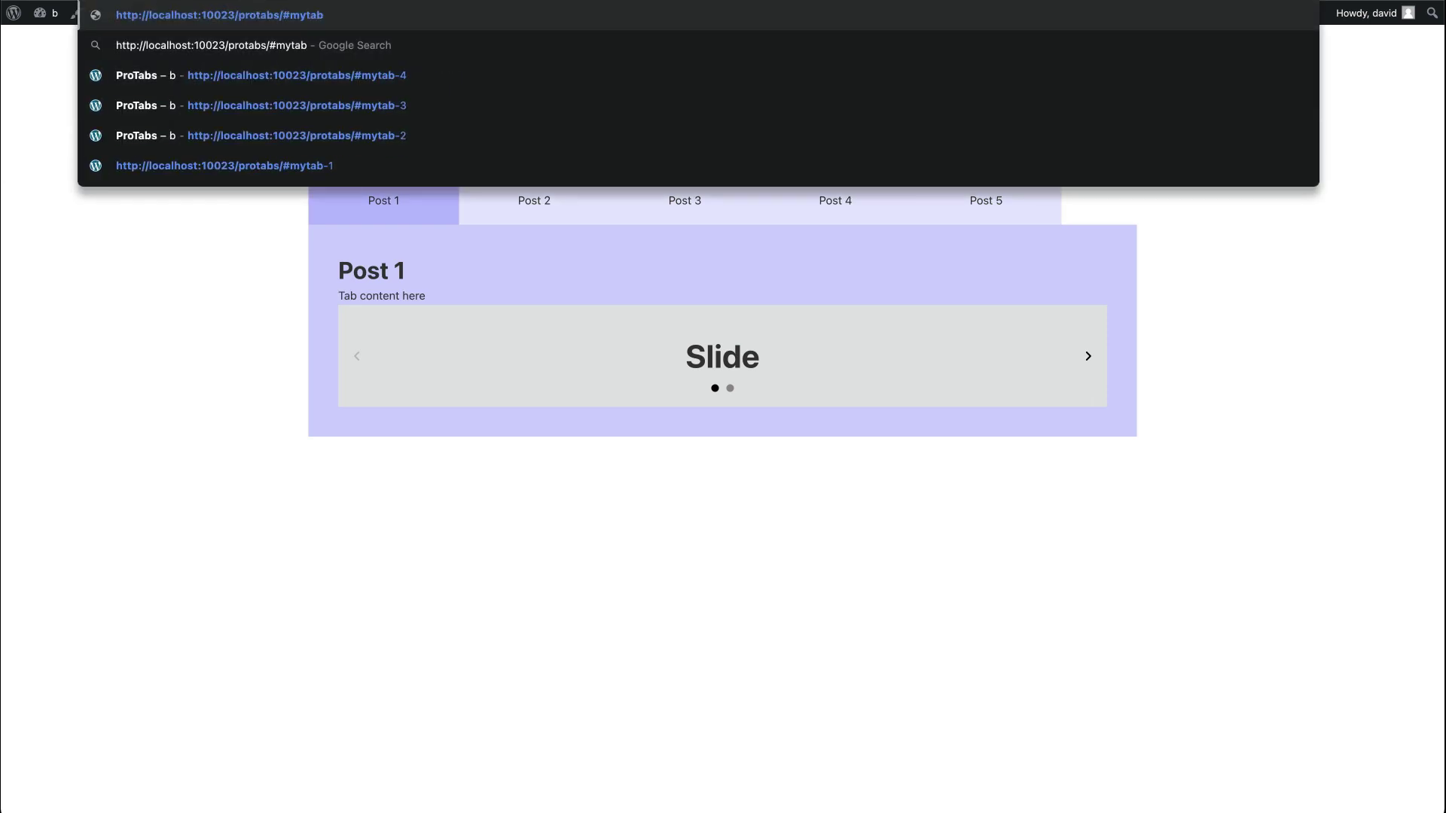
{"action": "type", "text": "-3"}
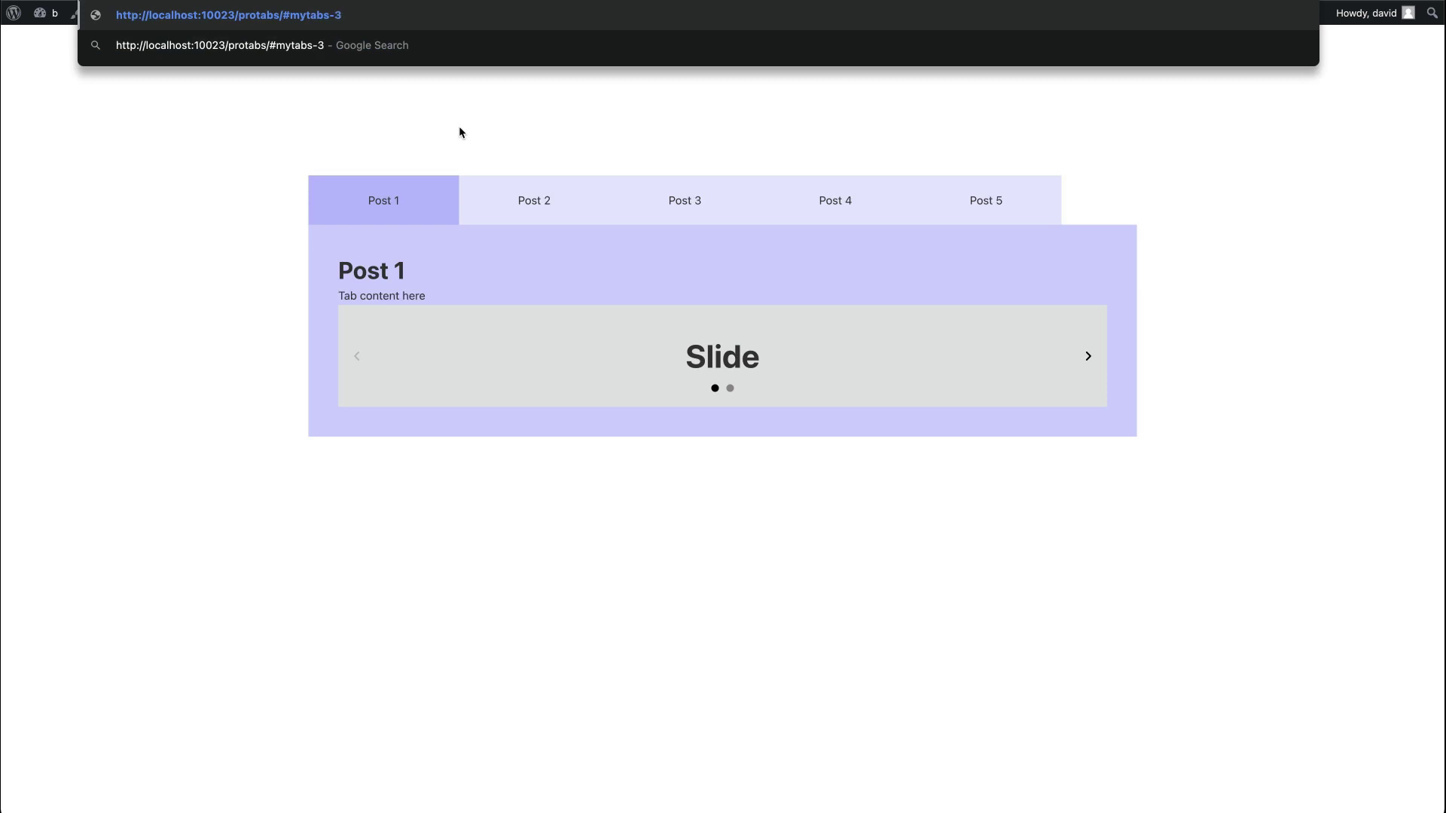
{"action": "key", "text": "Return"}
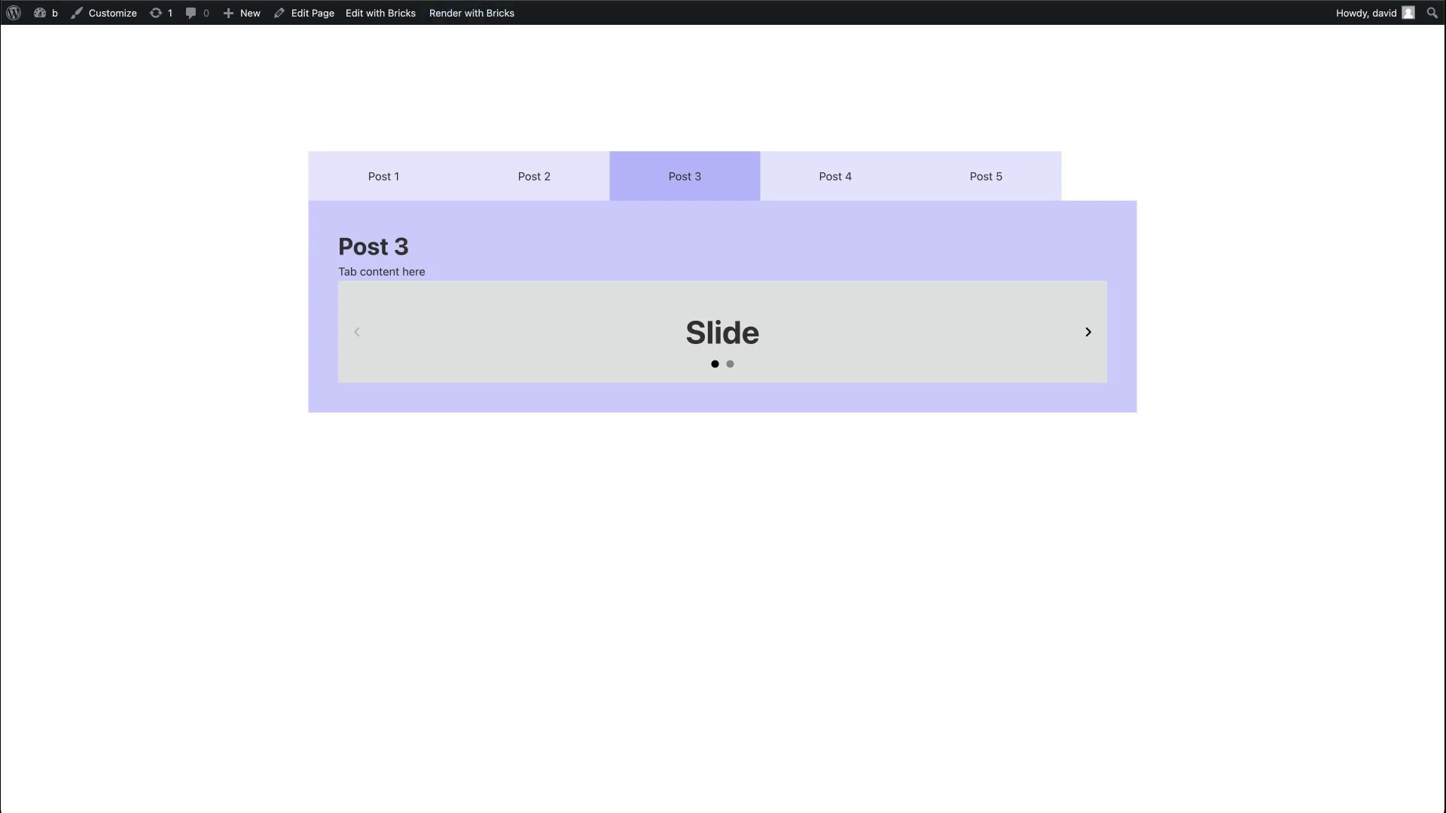
{"action": "key", "text": "Return"}
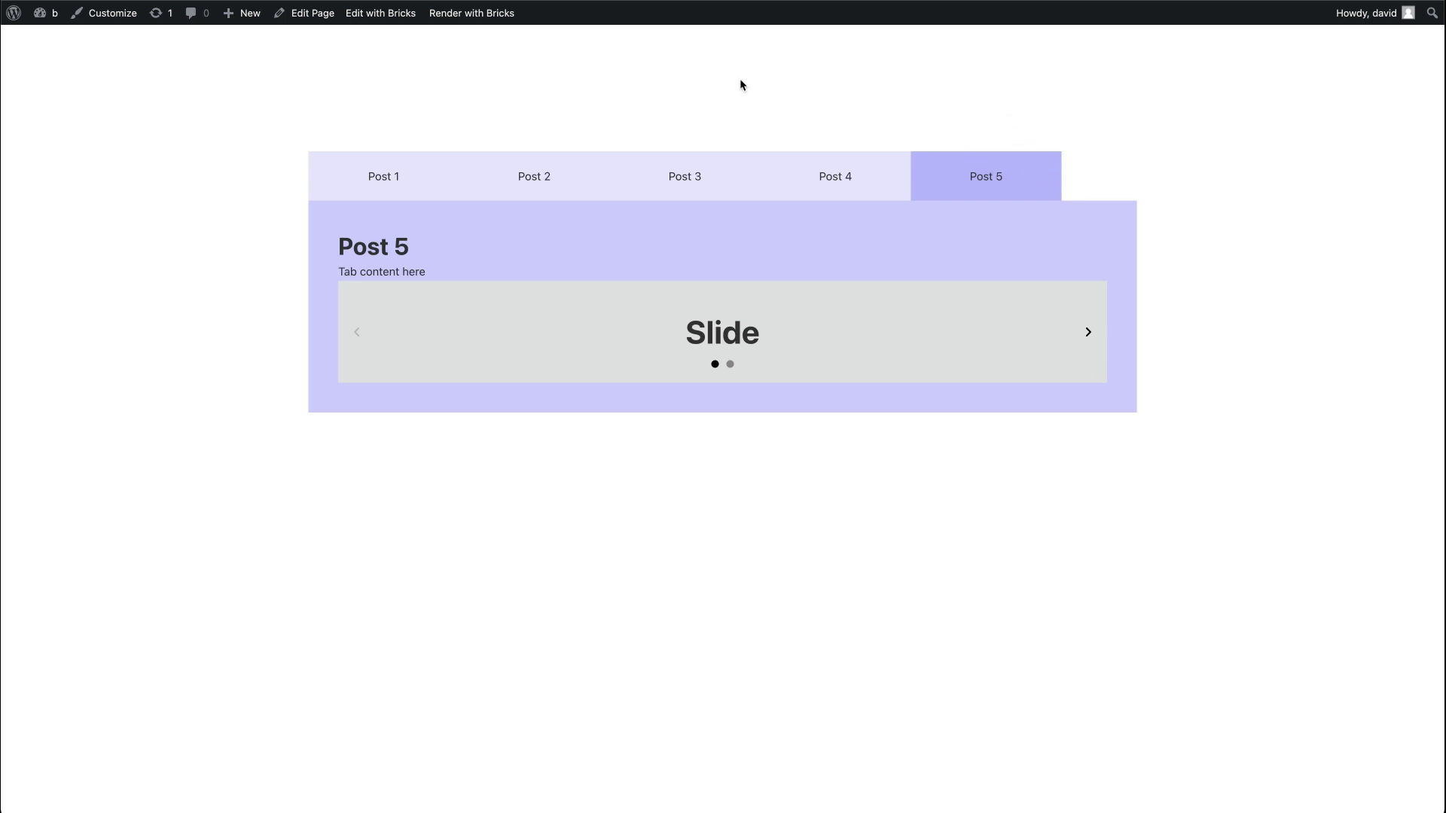
{"action": "scroll", "coordinate": [840, 71], "scroll_direction": "up", "scroll_amount": 1}
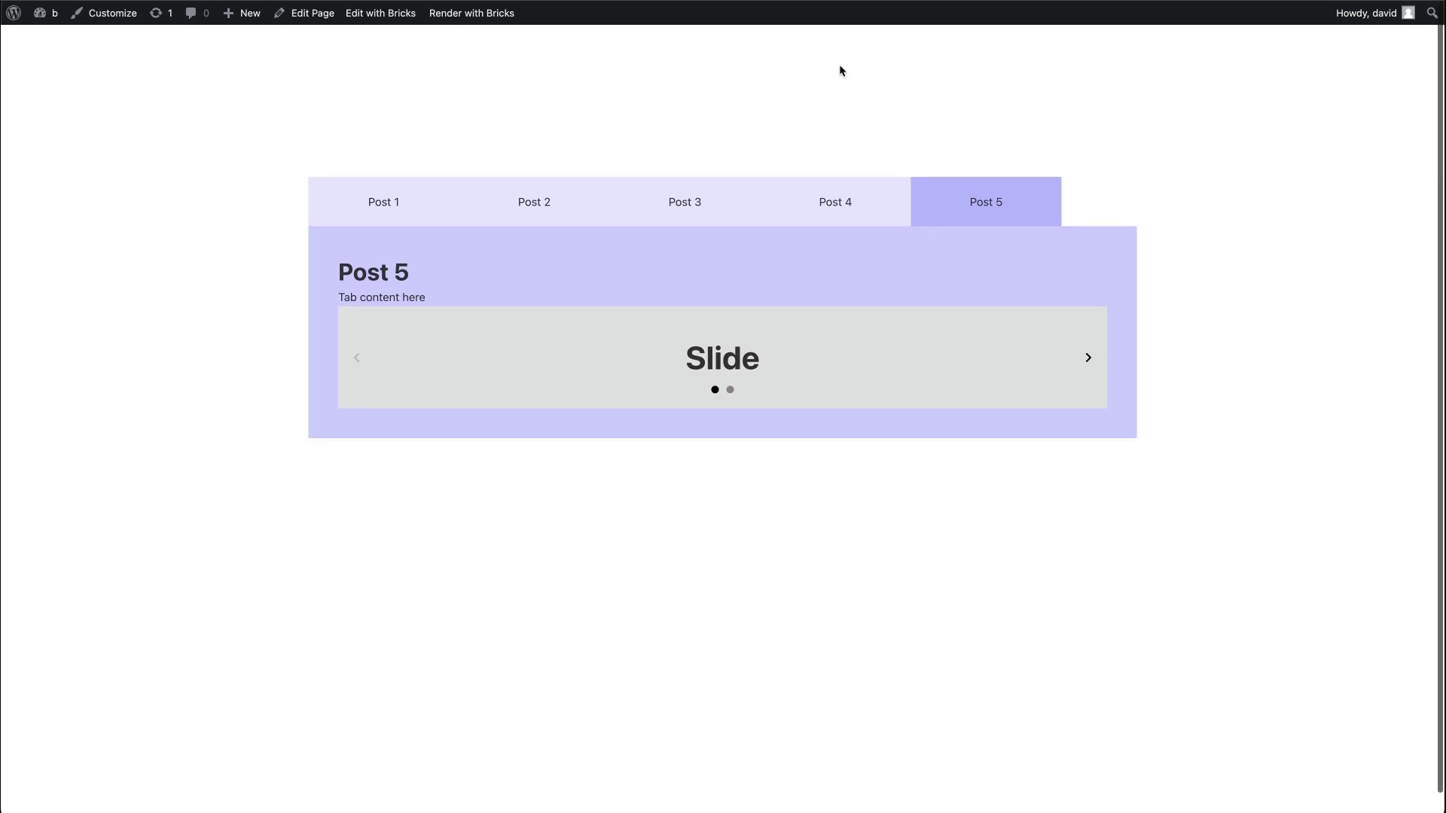